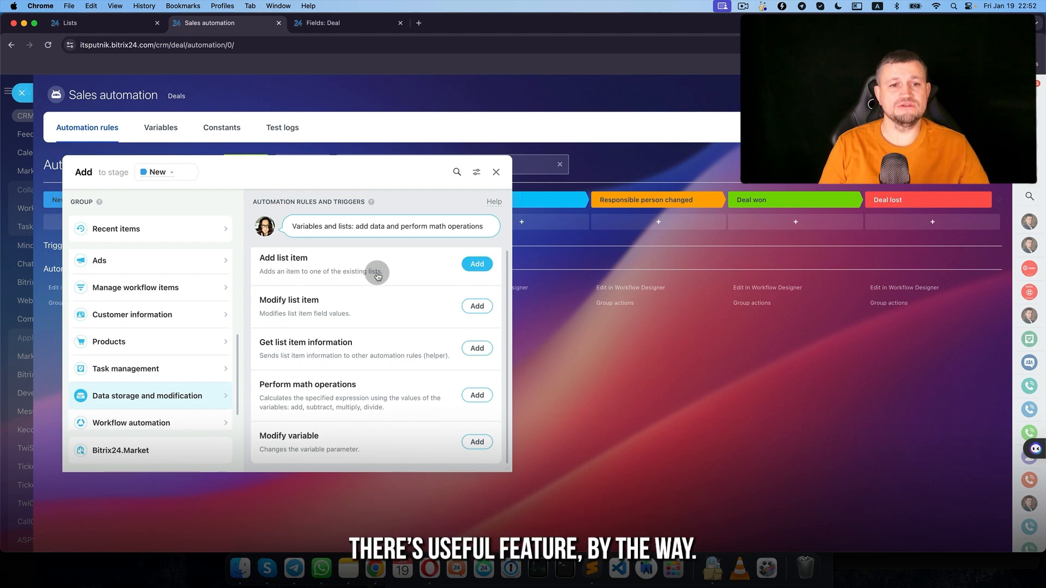
left_click(474, 264)
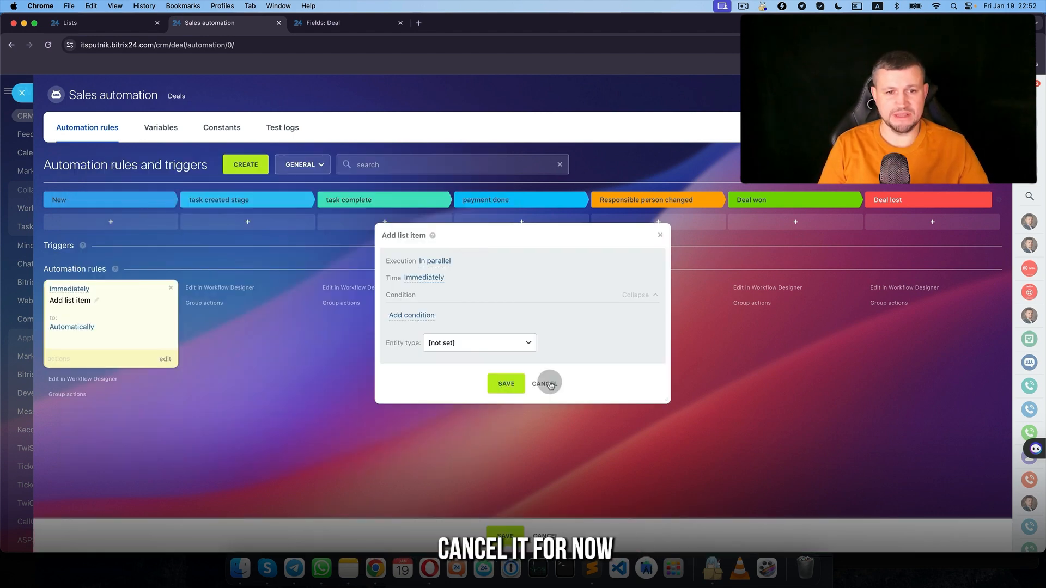
left_click(545, 380)
left_click_drag(140, 304, 394, 309)
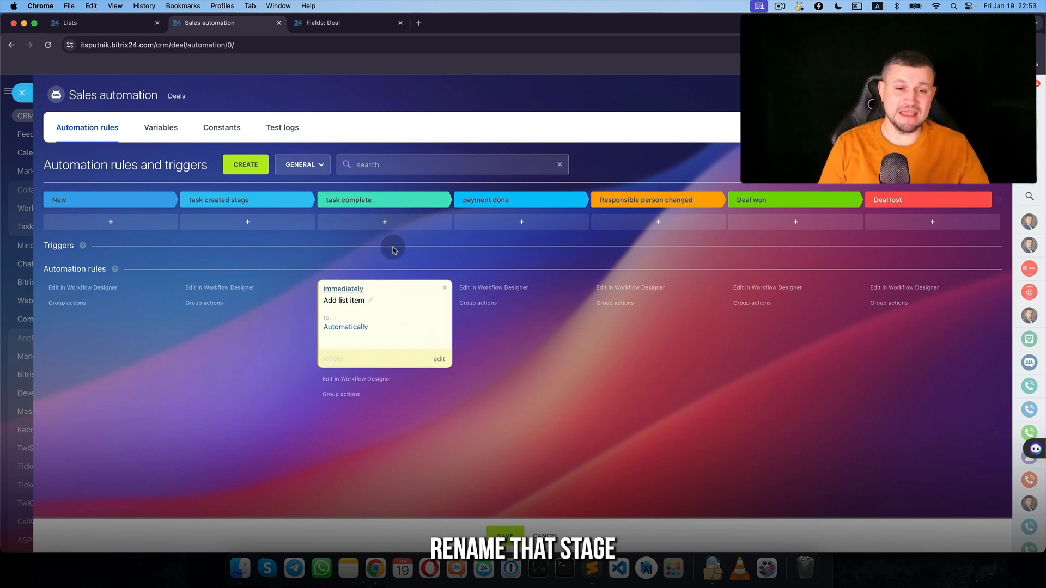
left_click(436, 359)
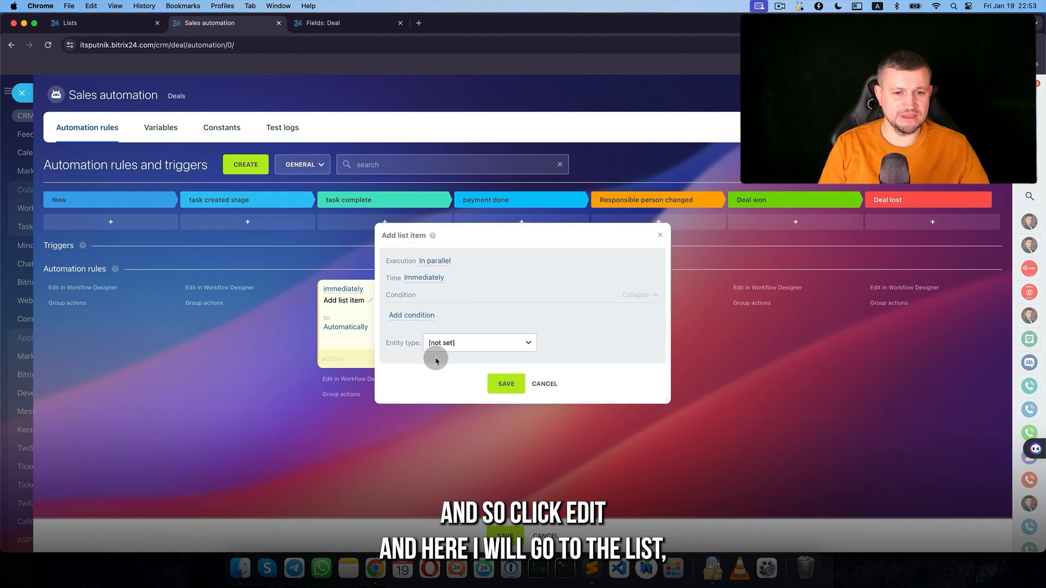
left_click_drag(478, 238, 309, 211)
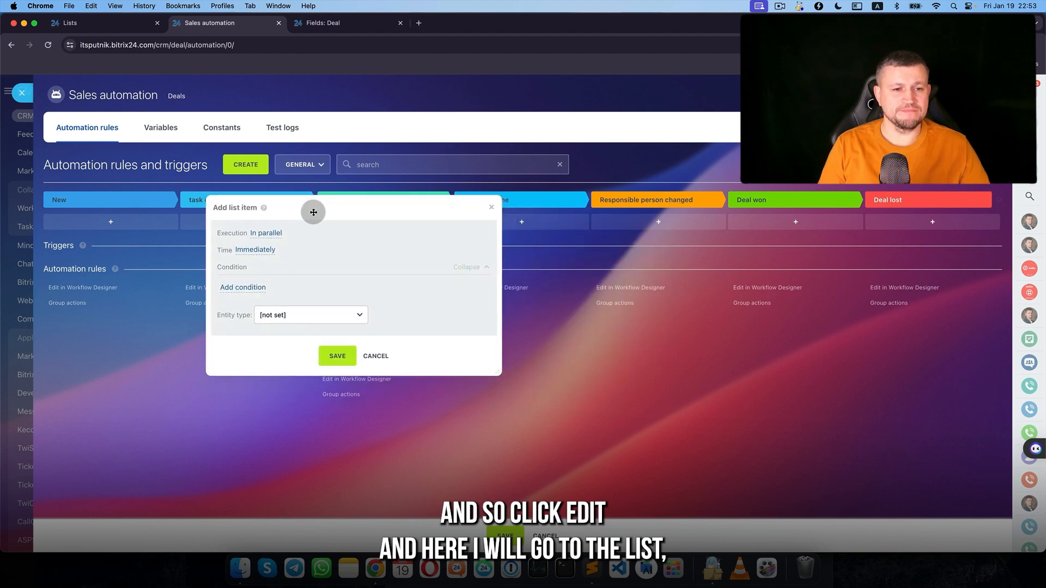
left_click(313, 319)
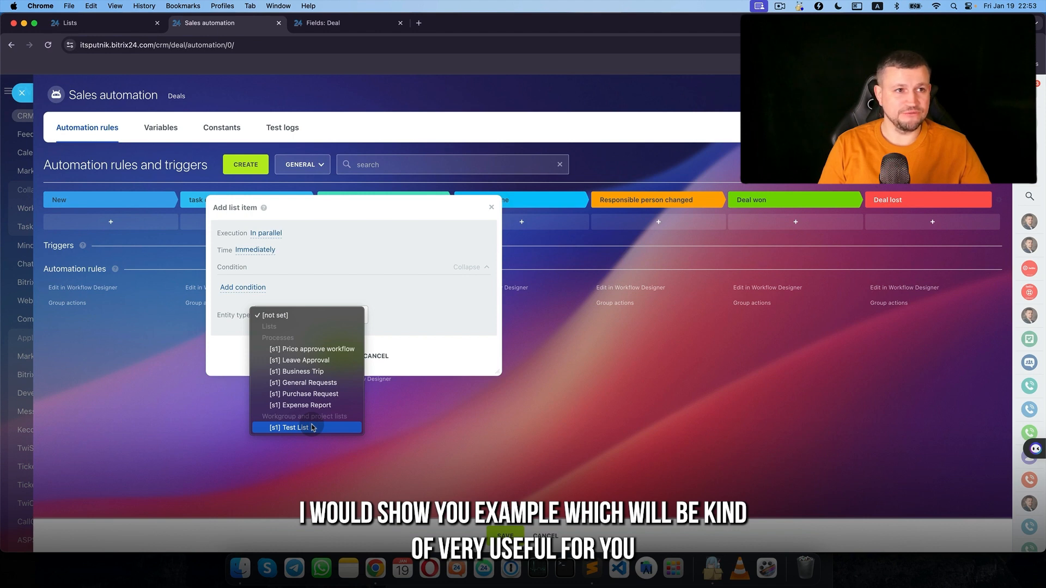
left_click(388, 266)
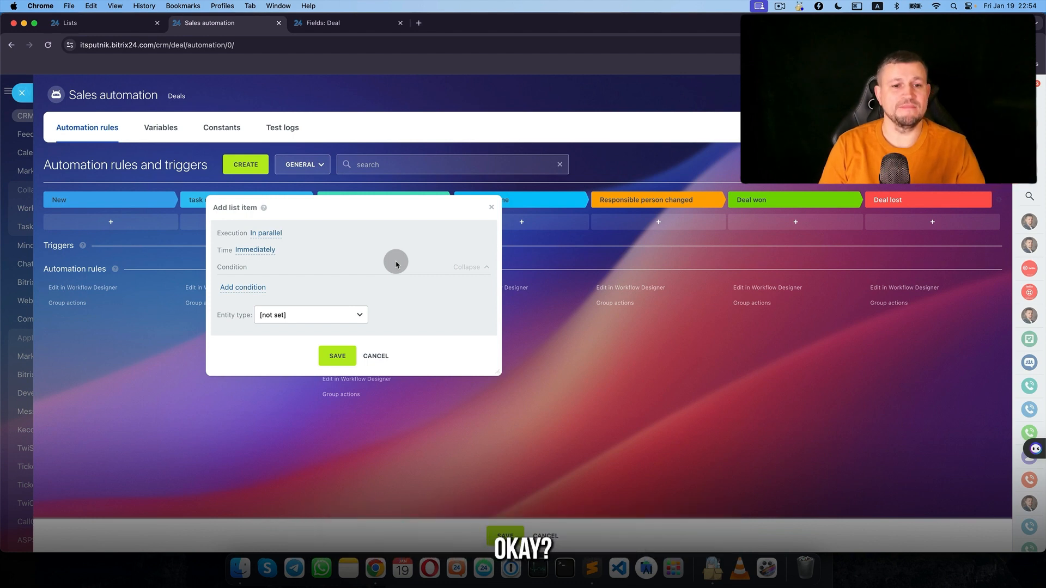
left_click(380, 356)
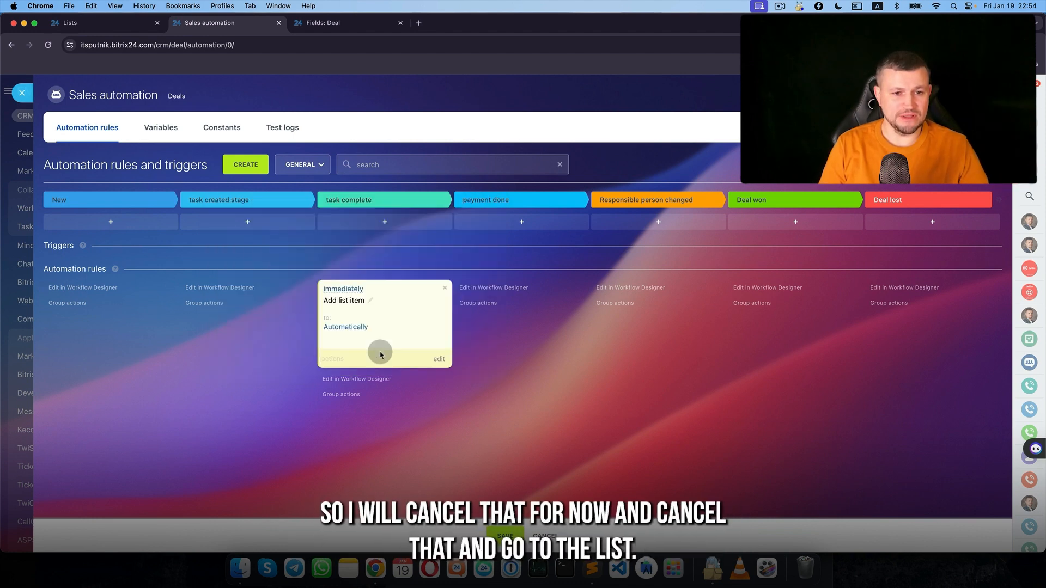
left_click(534, 535)
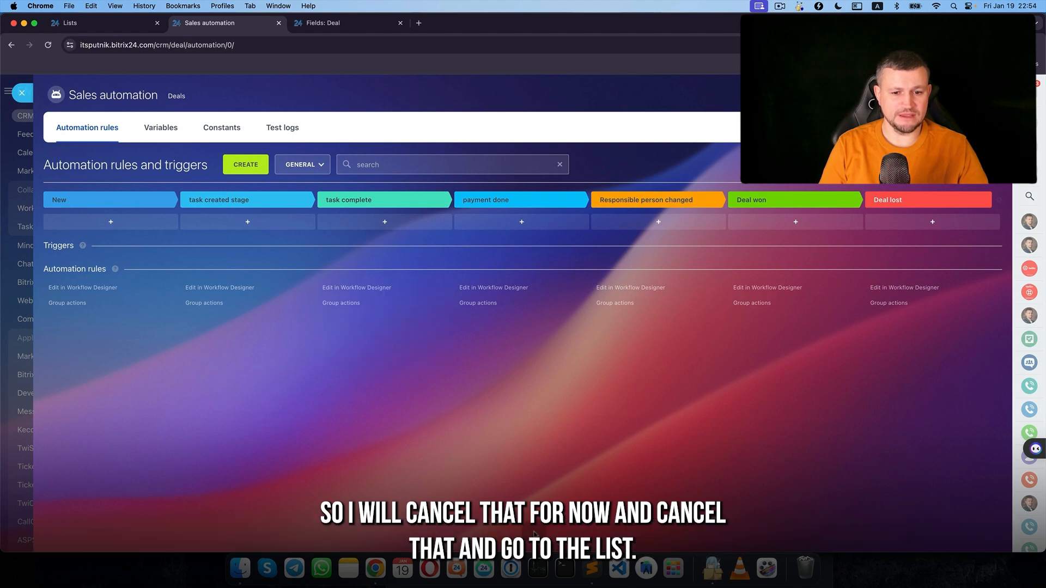
Step: Switch to the Lists browser tab and open the account's lists page at the company/lists address
left_click(70, 23)
left_click(111, 43)
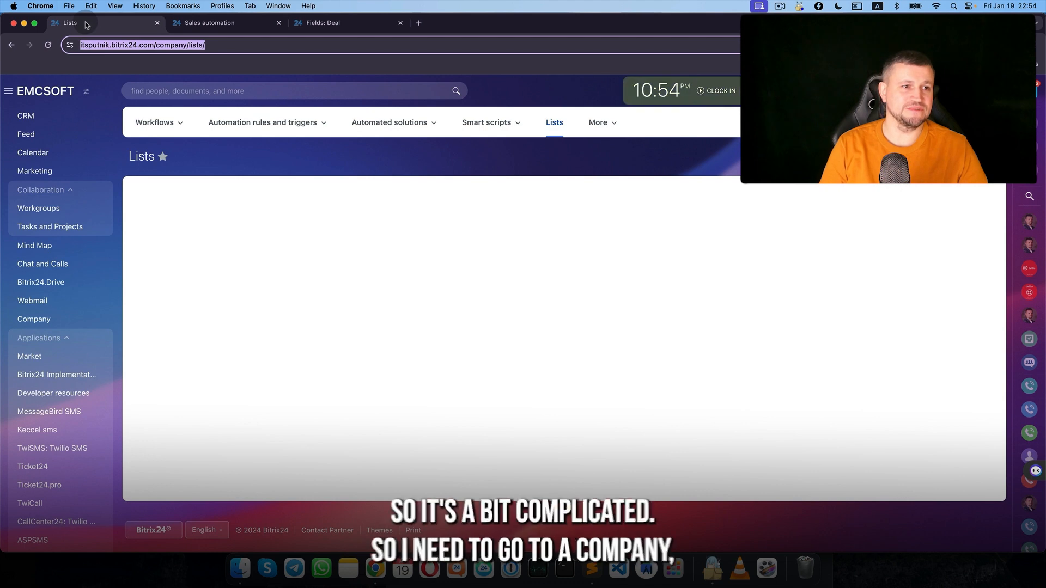
left_click(48, 321)
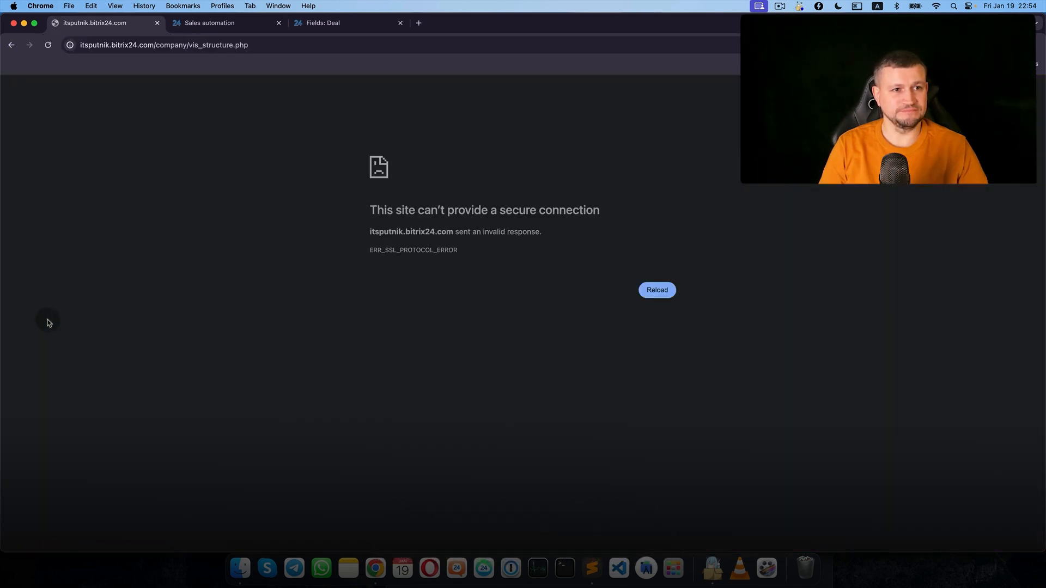
left_click(187, 44)
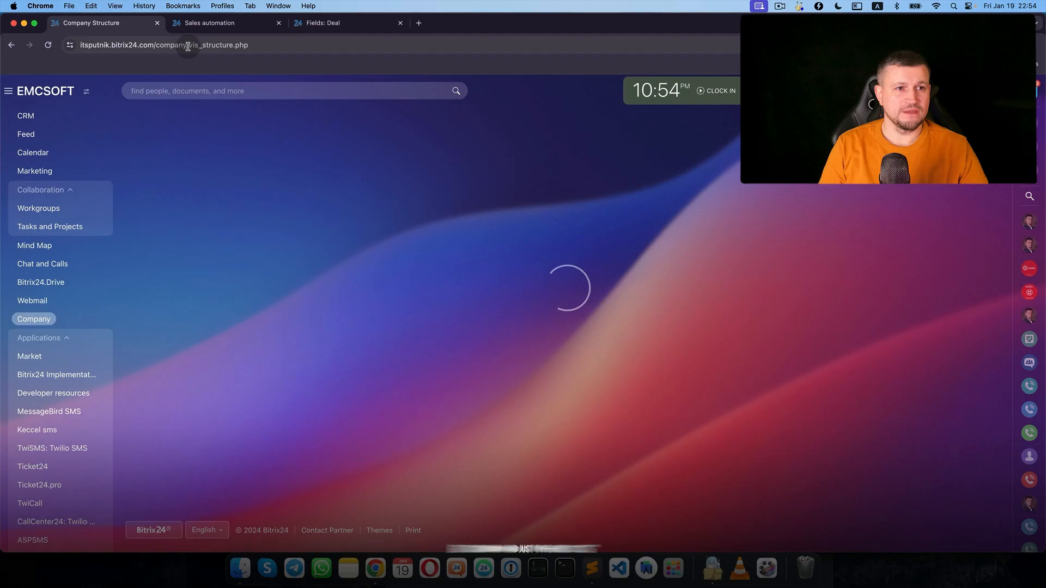
left_click_drag(210, 45, 286, 46)
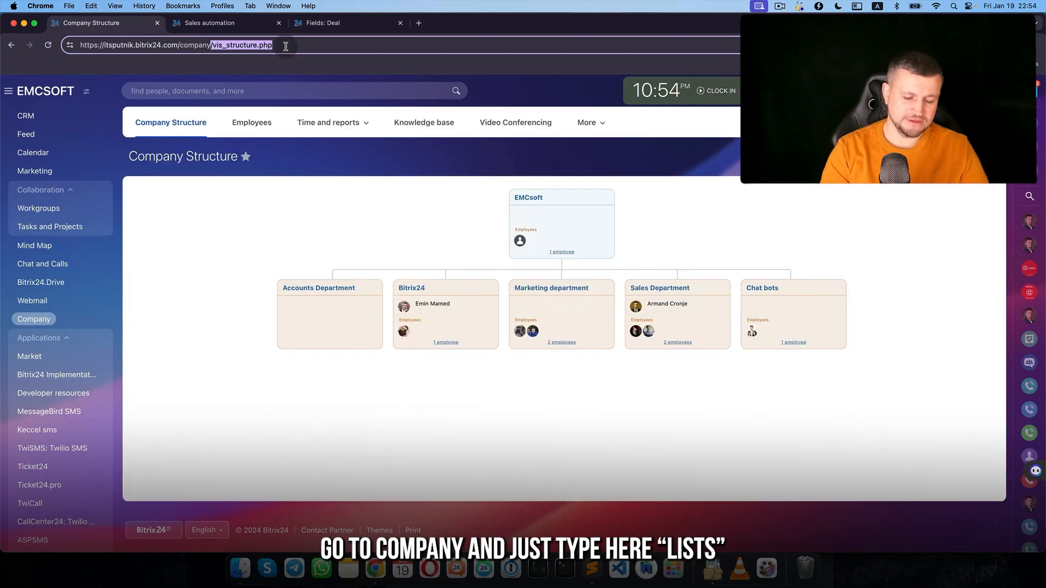
key("BackSpace")
type("li")
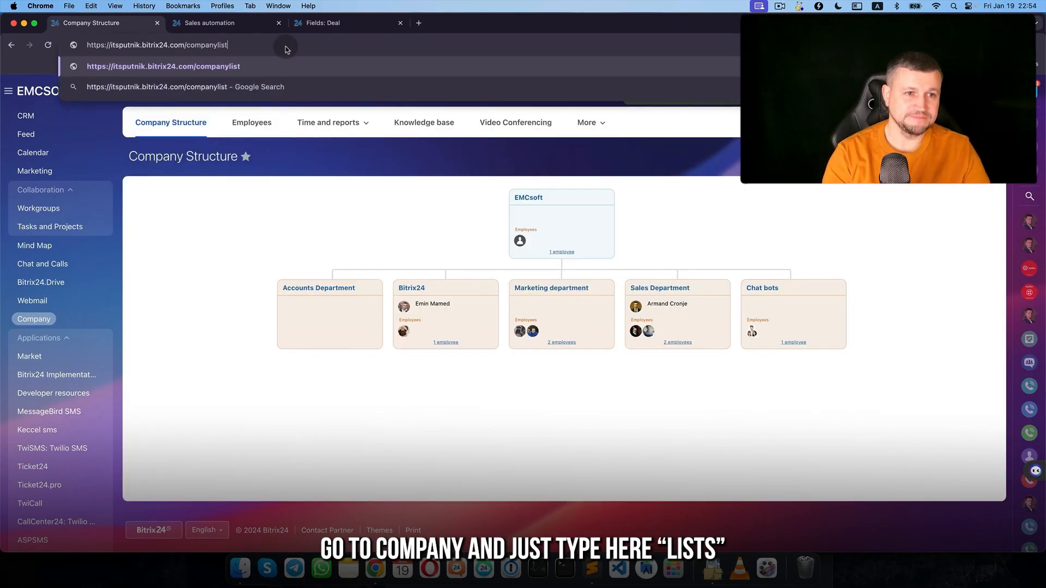
key("Return")
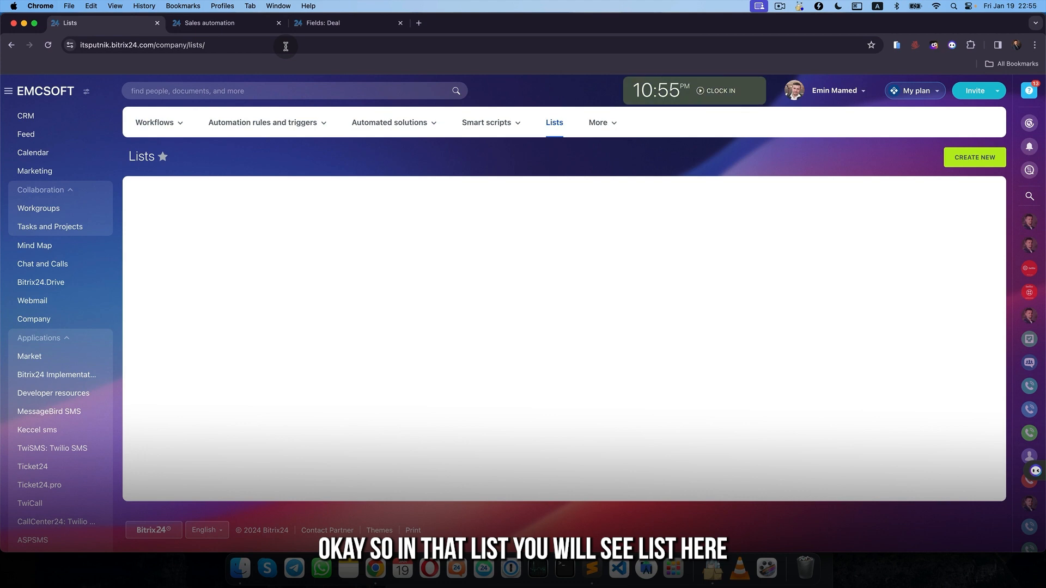
left_click(559, 128)
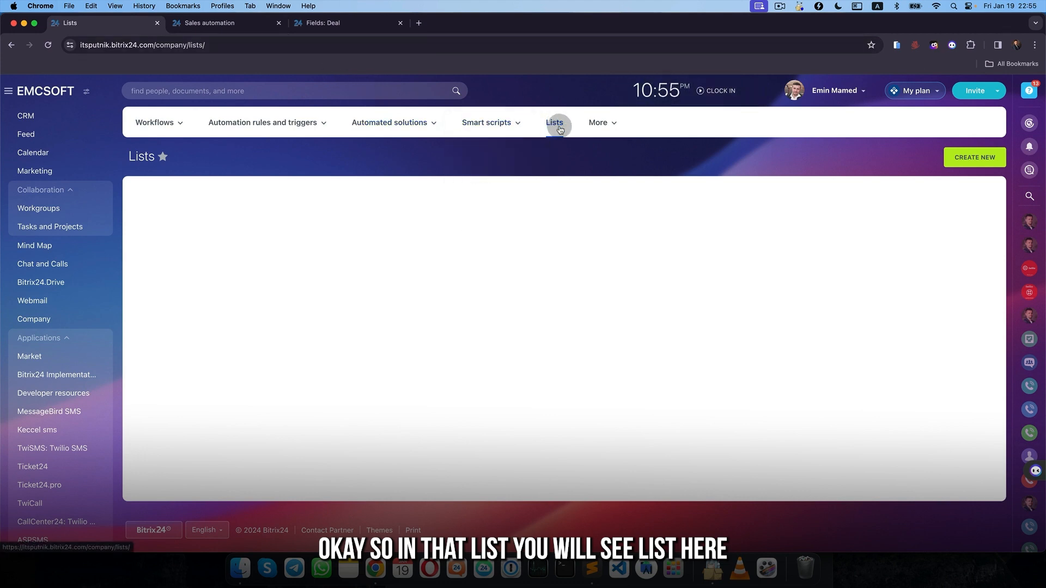
Step: Create a new list named "Table for accounter" with the default settings and save it
left_click(978, 161)
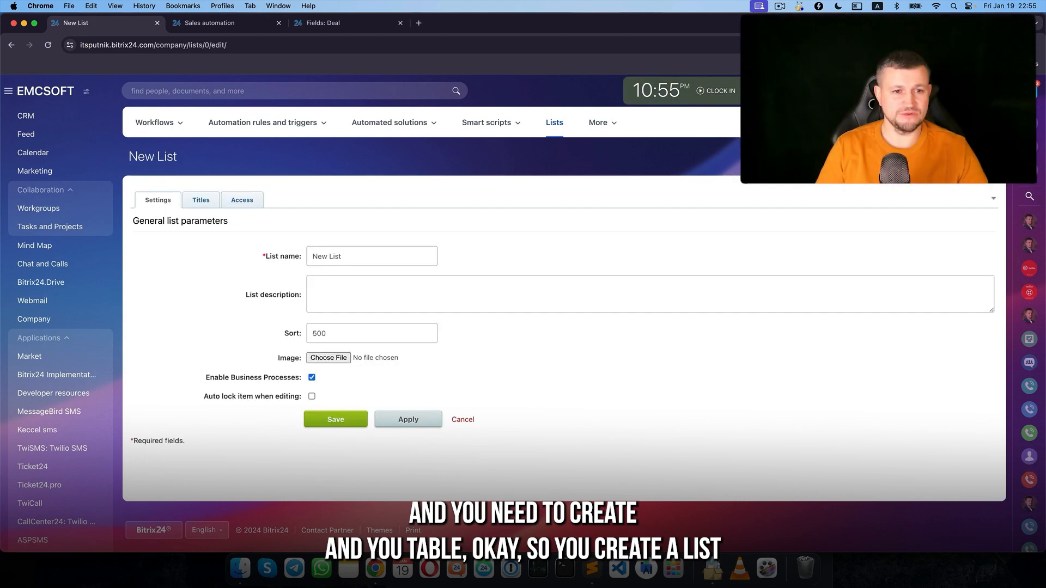
triple_click(415, 255)
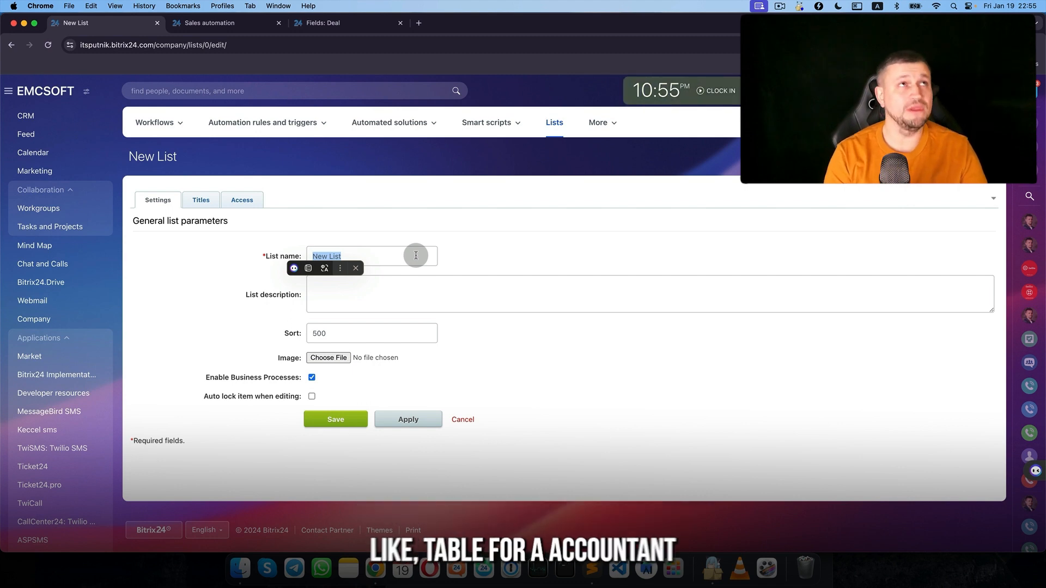
type("Table f")
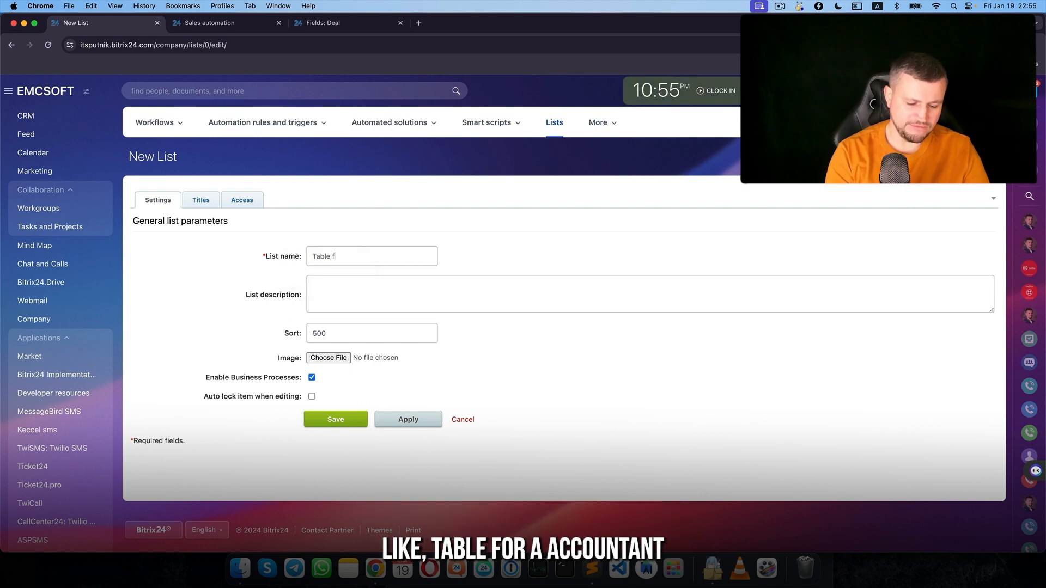
type("or accounter")
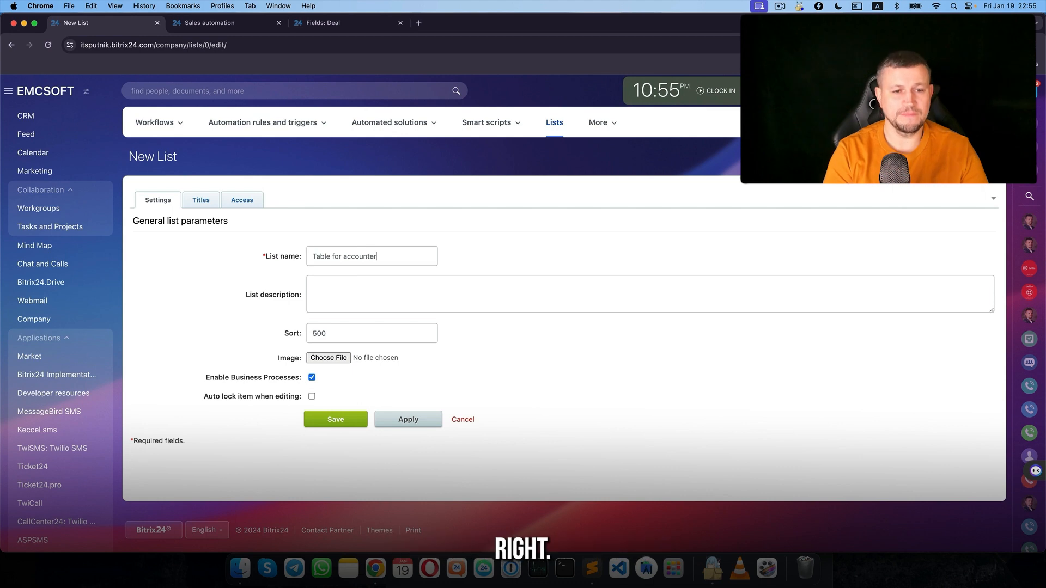
left_click(252, 200)
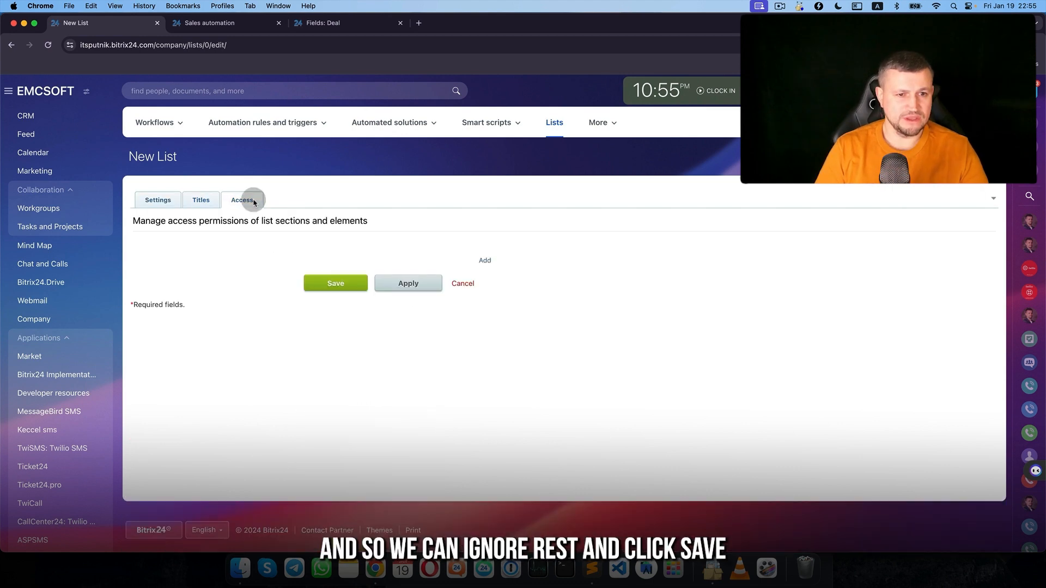
left_click(166, 202)
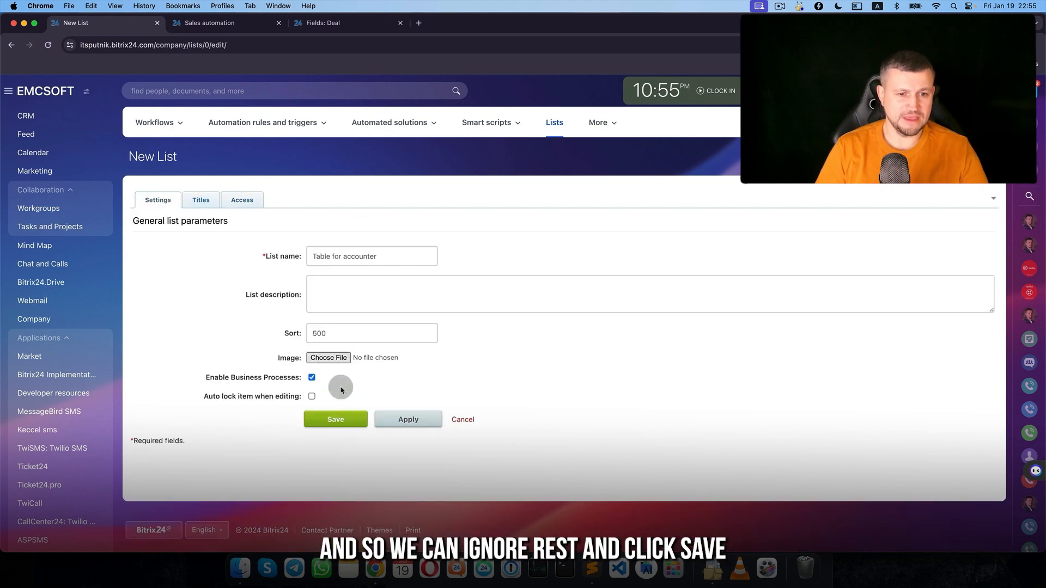
left_click(353, 419)
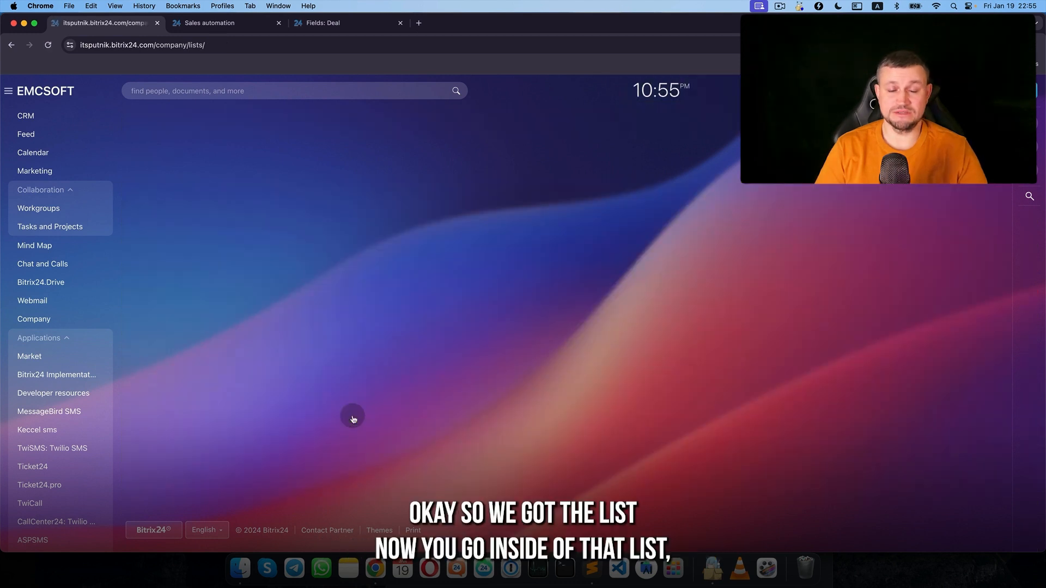
Step: Open the field configuration of the "Table for accounter" list and rename its default Name field to "Company Name"
left_click(225, 218)
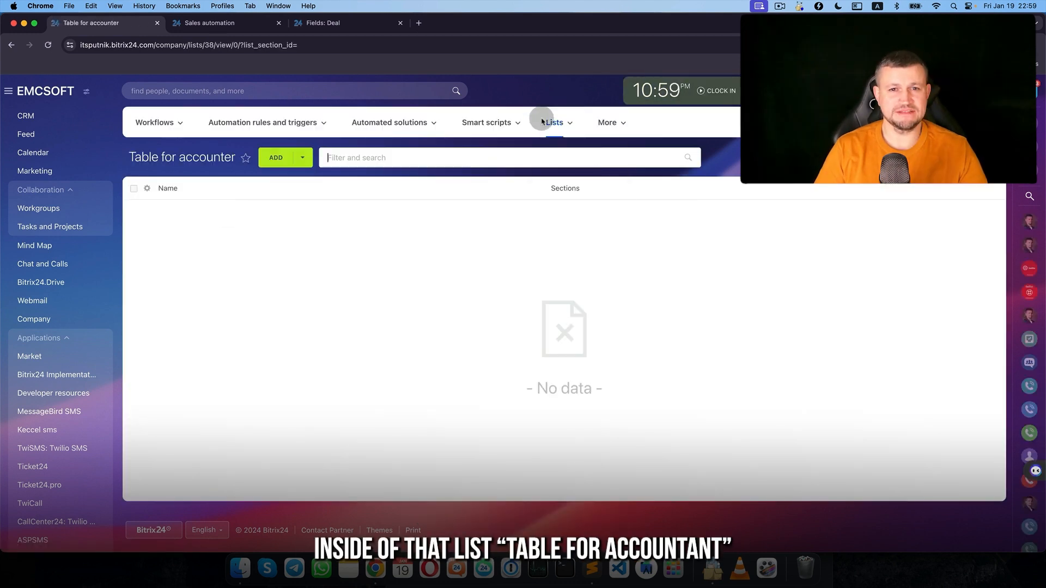
left_click(556, 123)
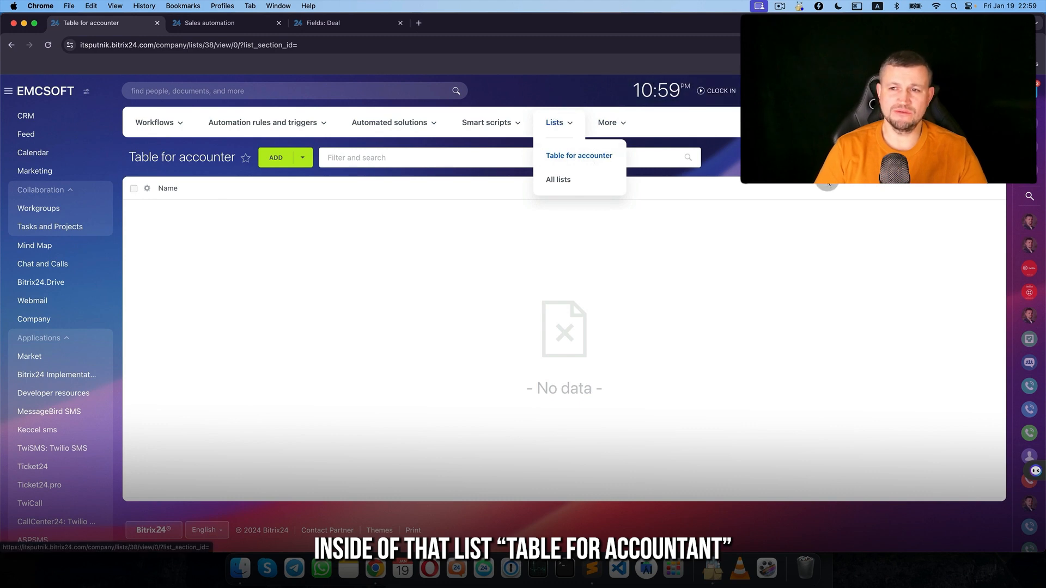
left_click(579, 156)
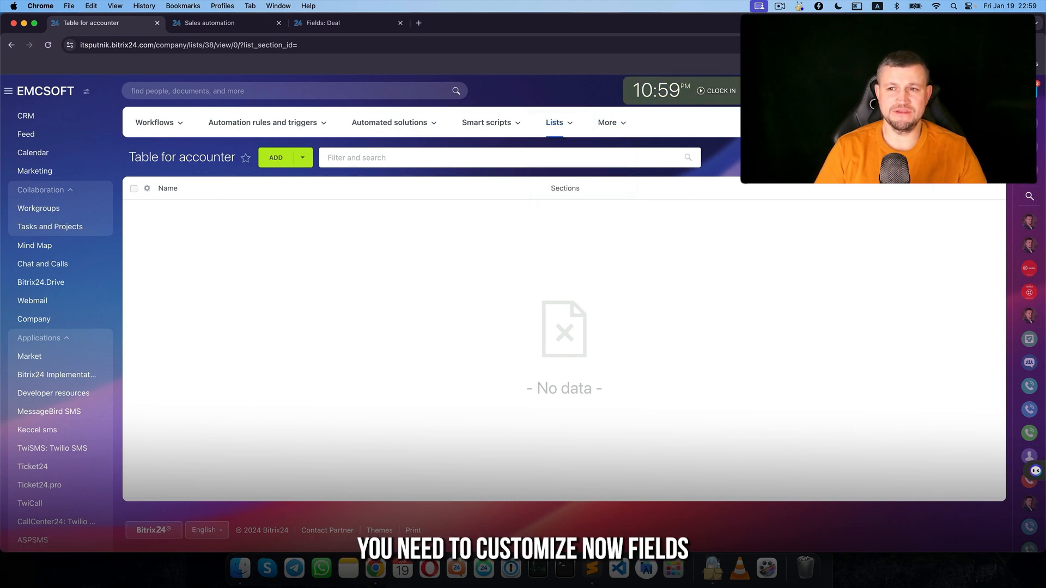
left_click(995, 158)
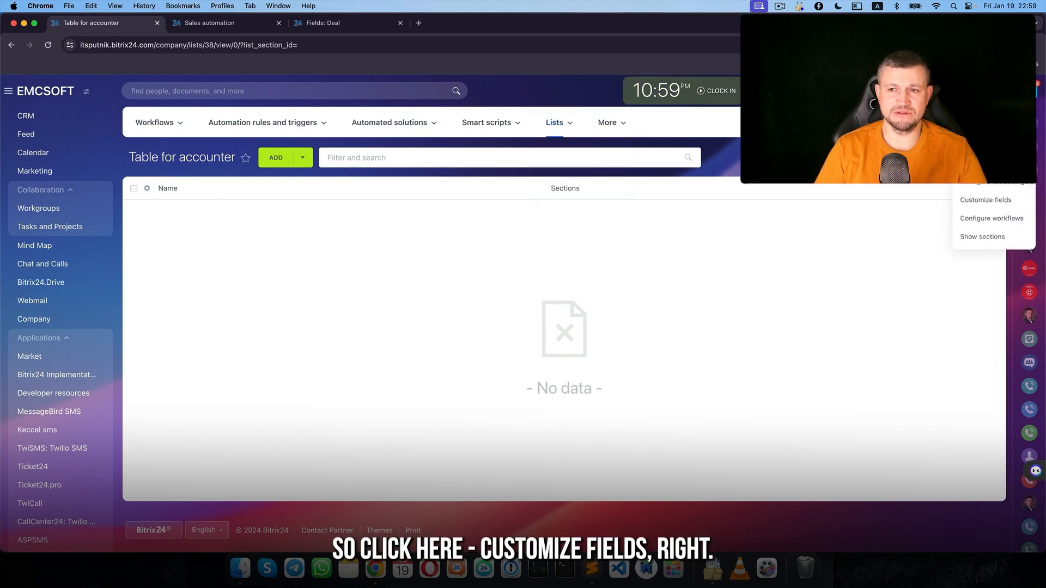
left_click(998, 200)
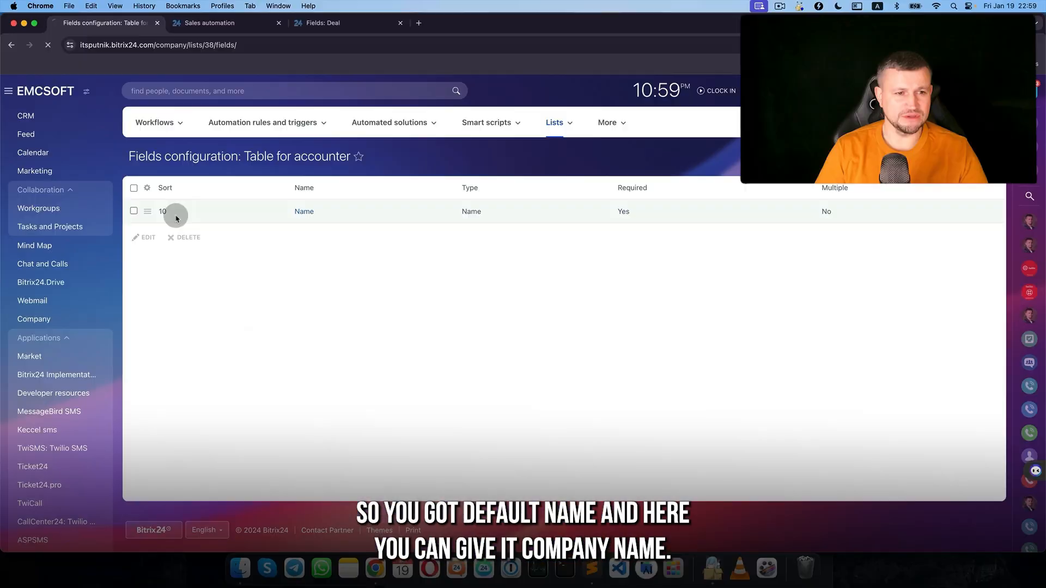
left_click(175, 215)
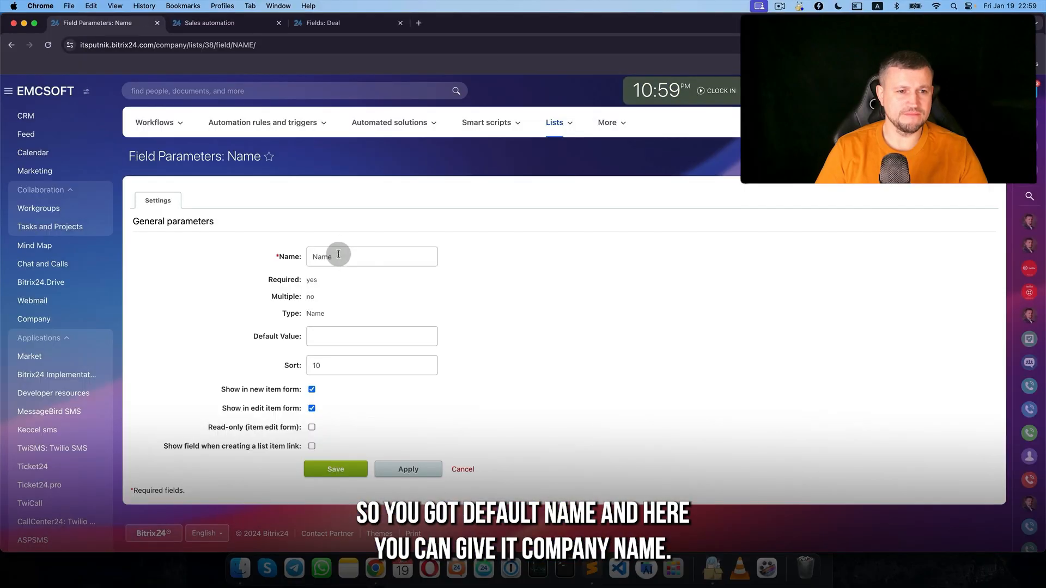
left_click(353, 258)
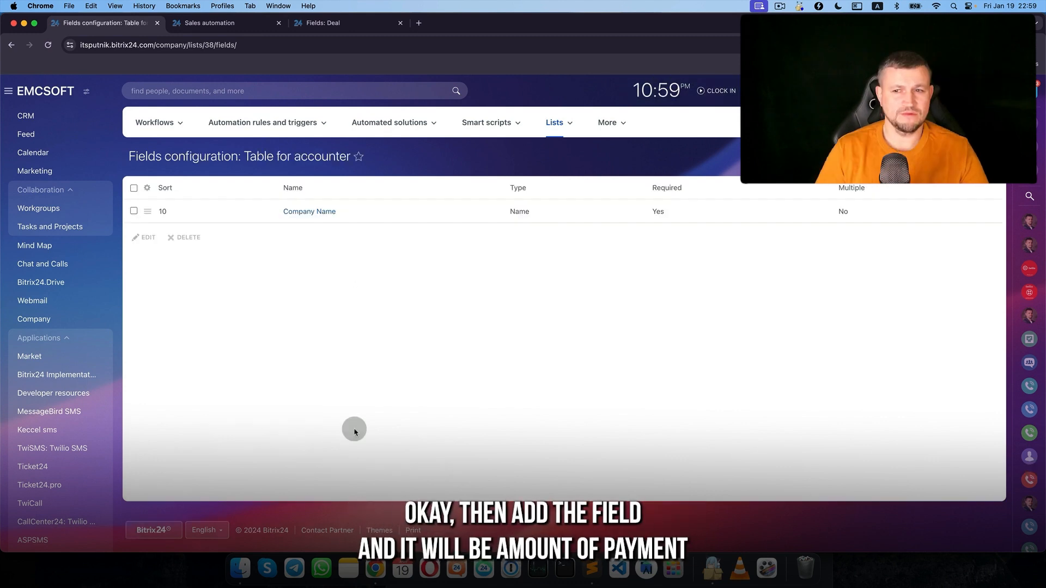
Step: Add a field named "Amount of payment" of type Money in US Dollar to the "Table for accounter" list and save it
left_click(968, 157)
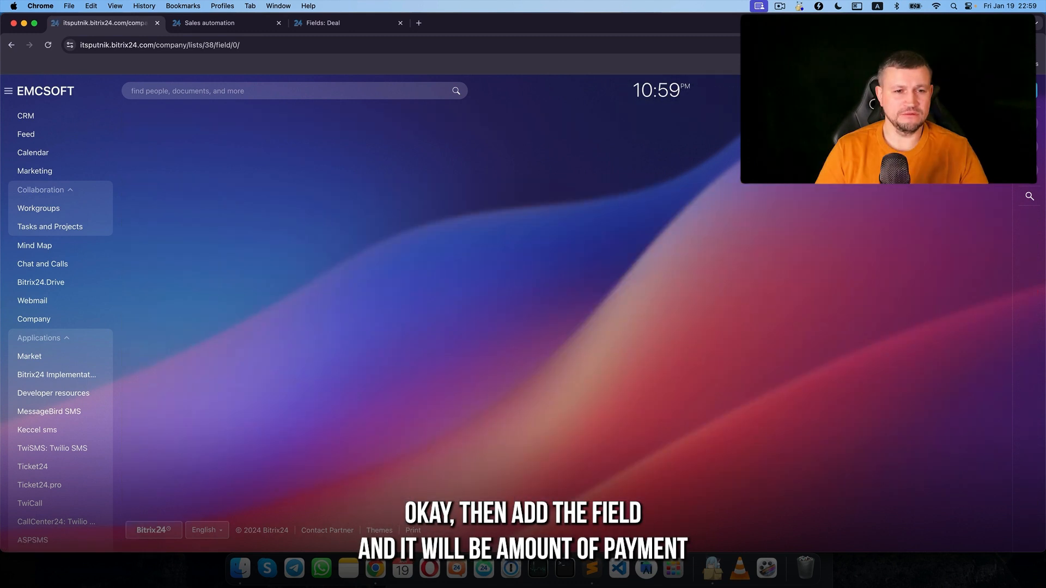
triple_click(420, 253)
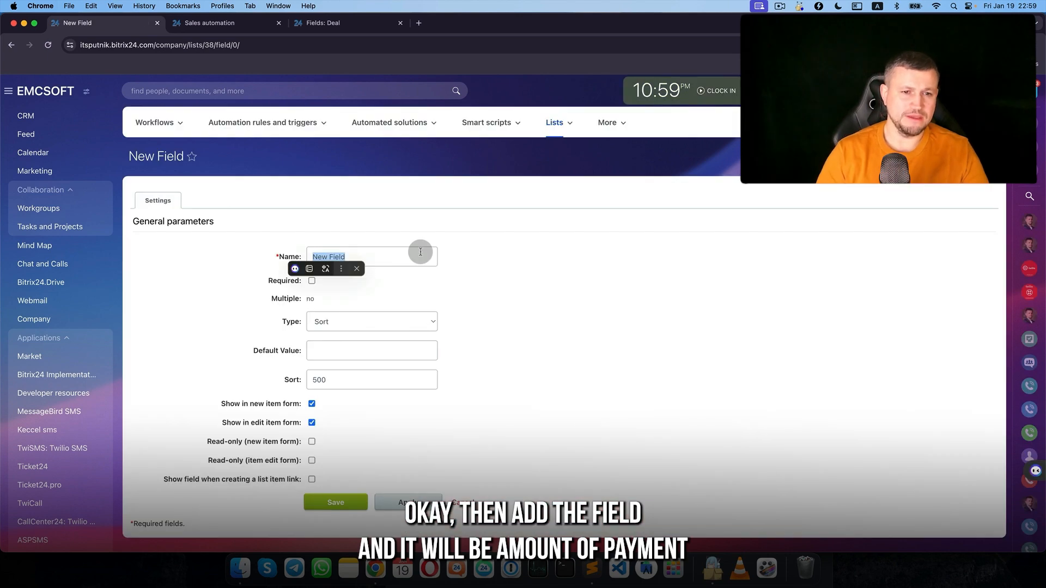
type("A")
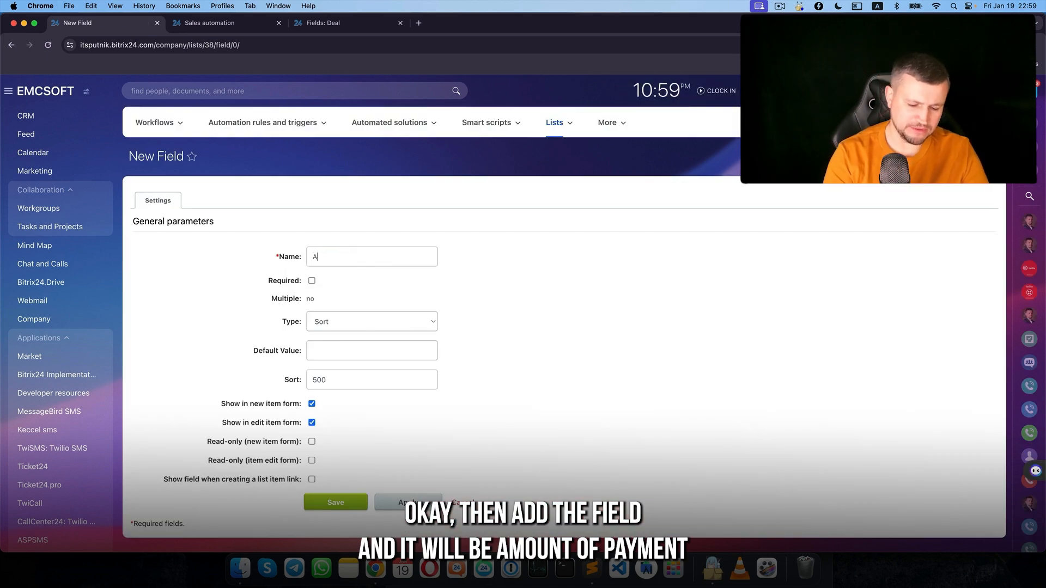
left_click(404, 321)
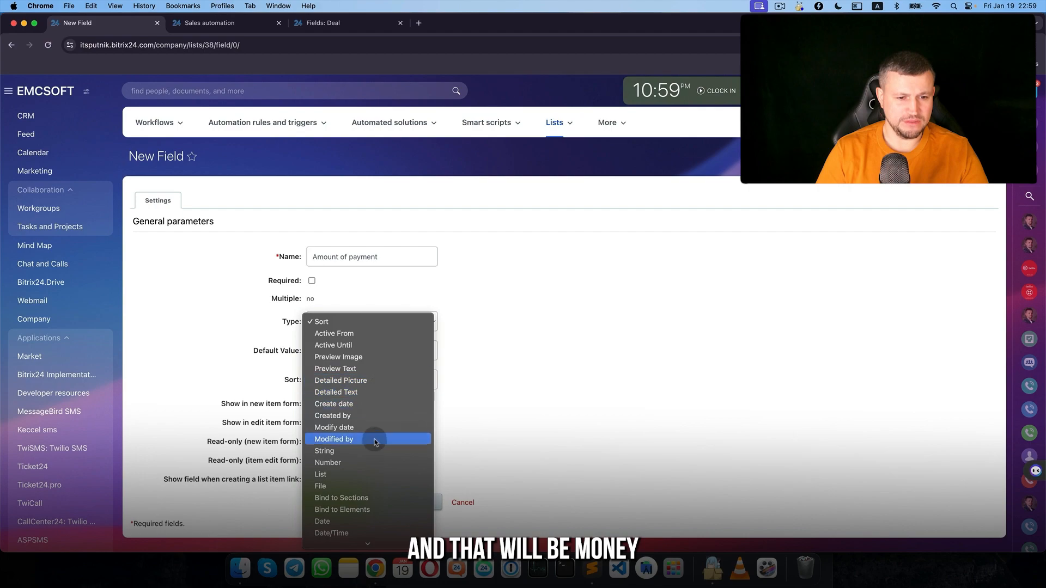
scroll(373, 442, "down", 3)
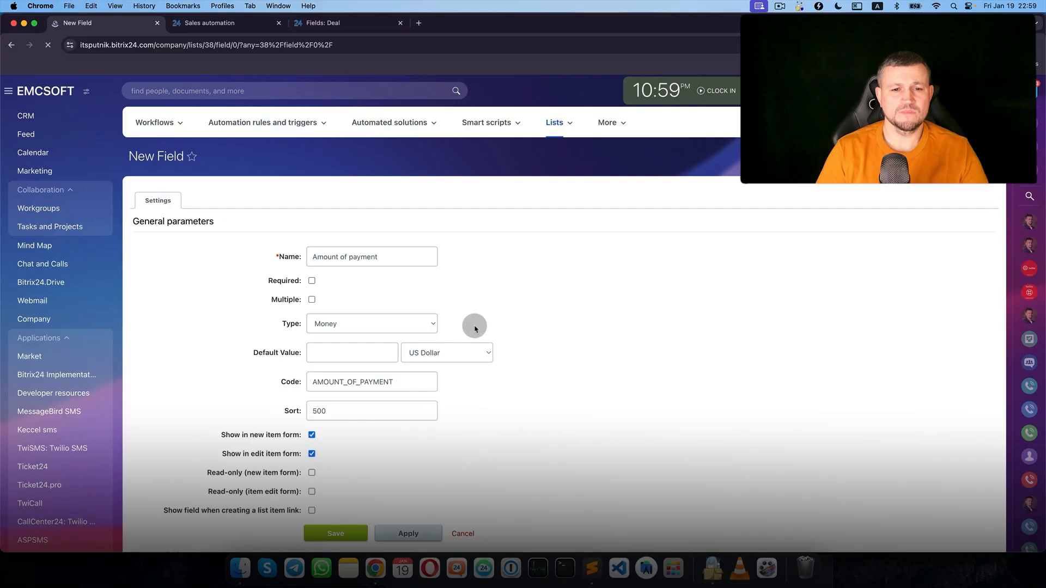
scroll(464, 381, "down", 2)
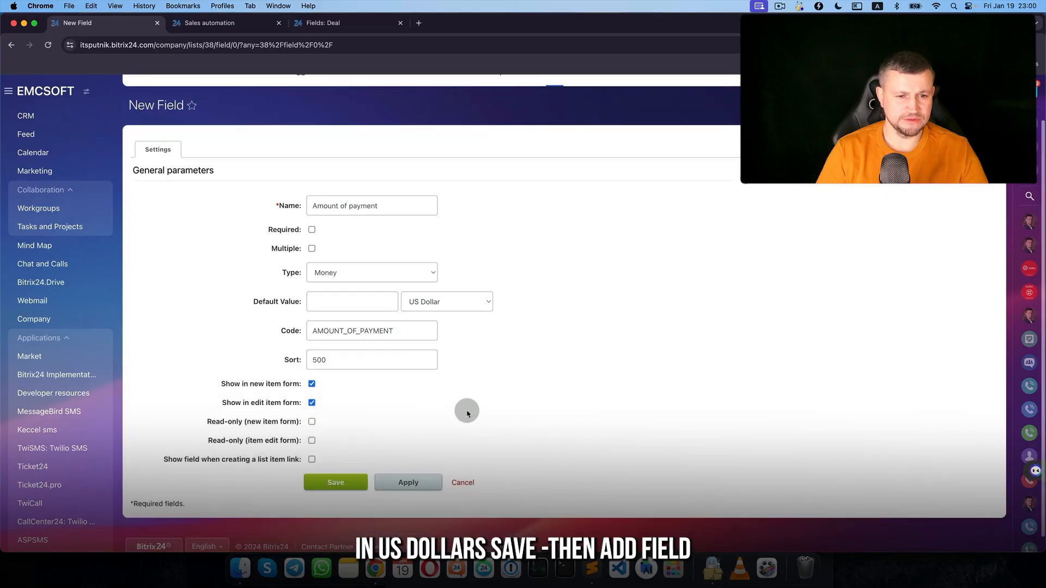
left_click(352, 467)
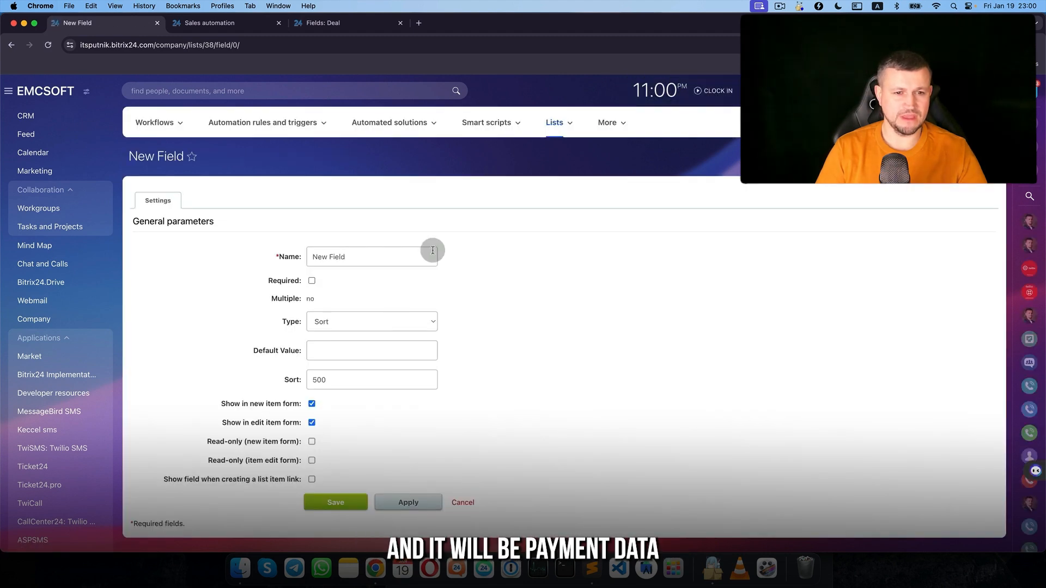
Step: Create another list field named "Payment date" of type Date and save it
triple_click(432, 251)
type("Payment date")
left_click(376, 321)
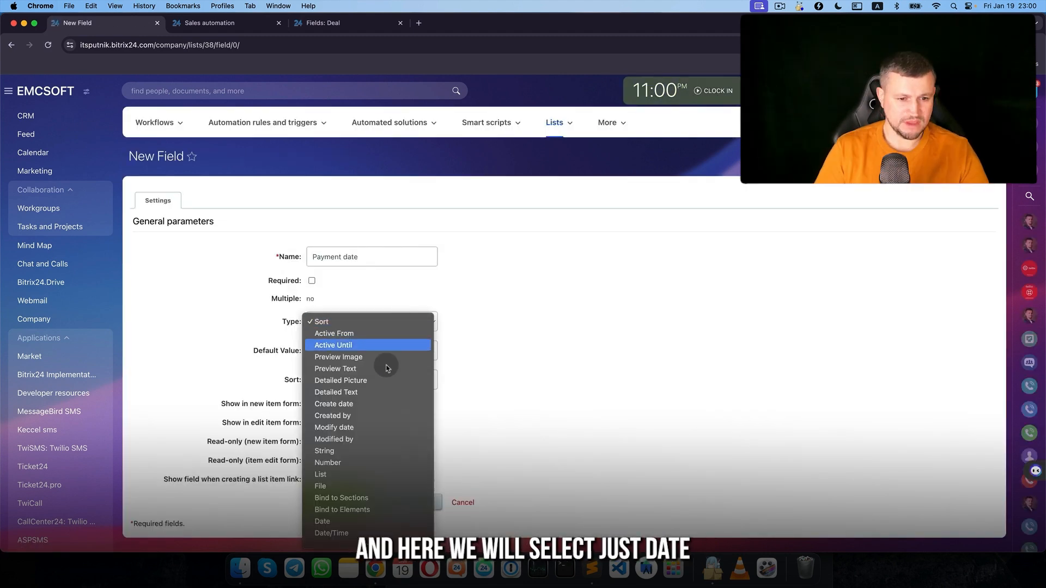
scroll(373, 463, "down", 2)
left_click(373, 463)
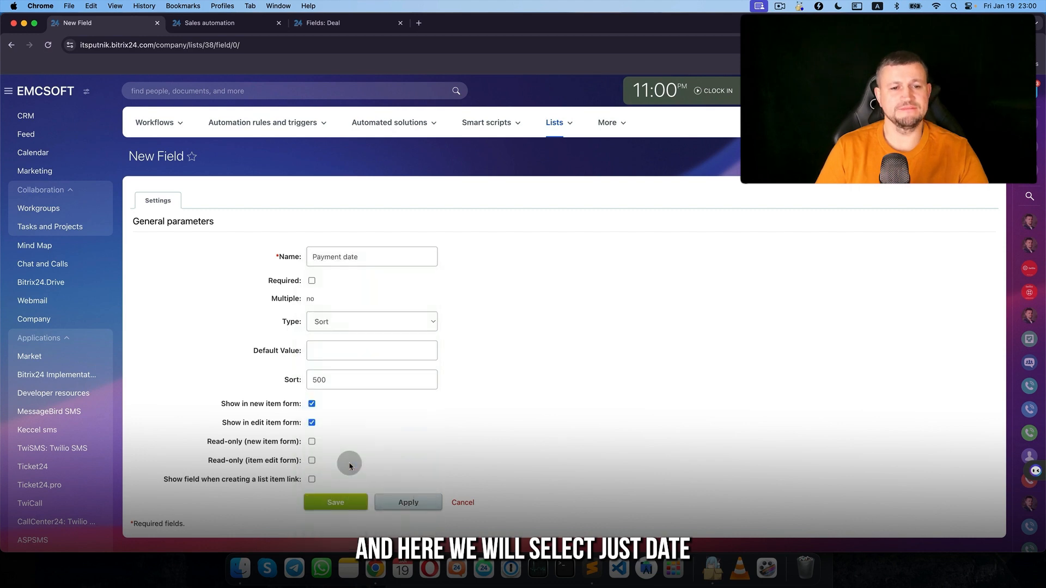
scroll(349, 469, "down", 2)
left_click(336, 478)
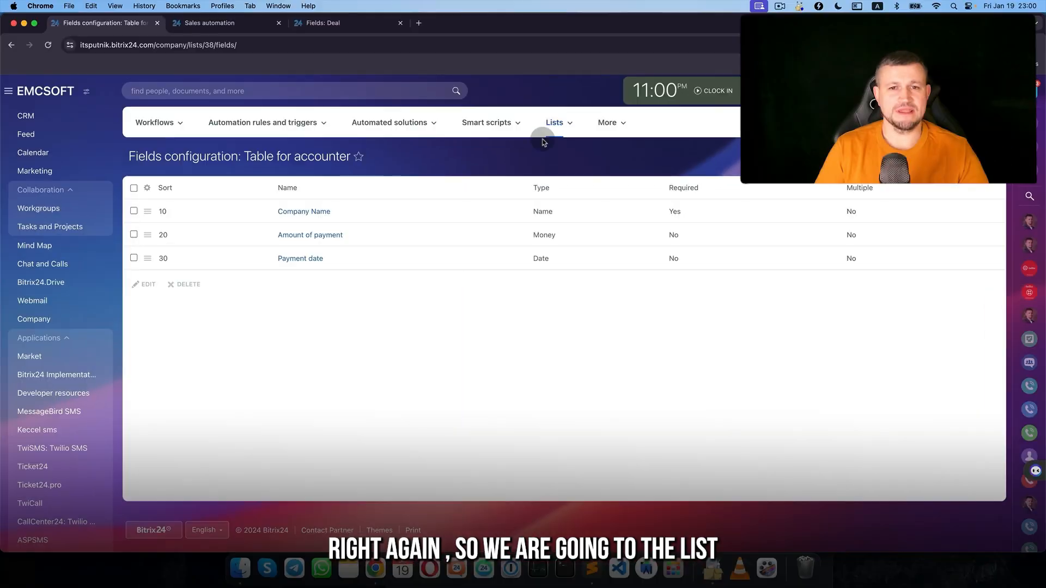
Step: Open the "Table for accounter" list from the lists page and review its columns and field configuration
left_click(556, 123)
left_click(564, 179)
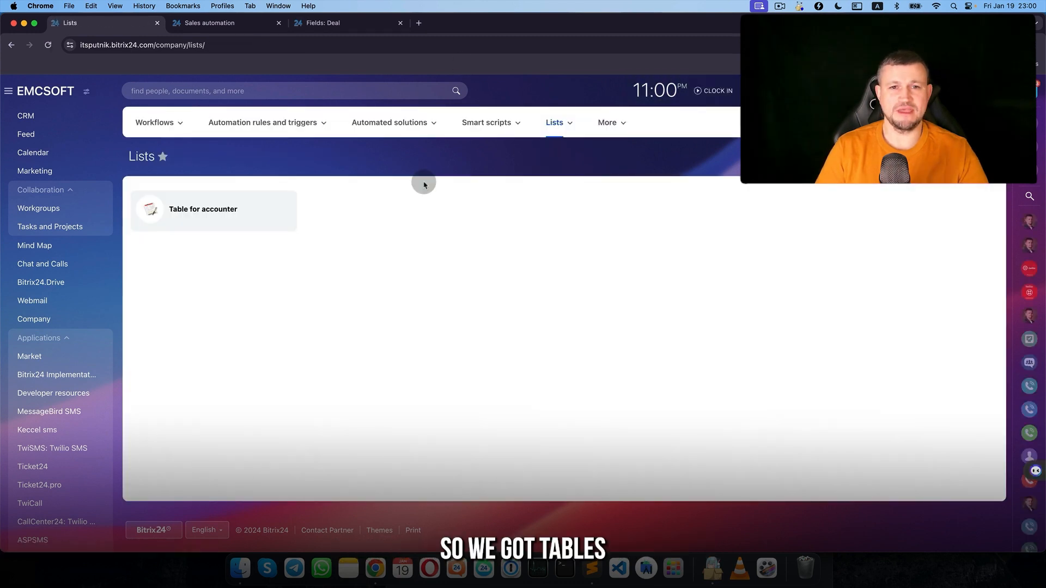
left_click(212, 212)
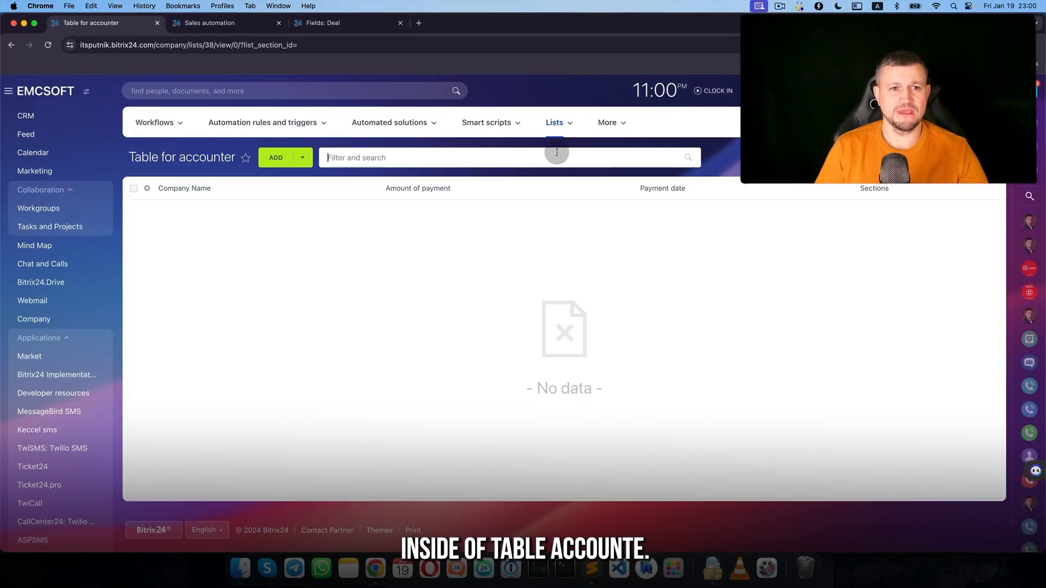
left_click(995, 158)
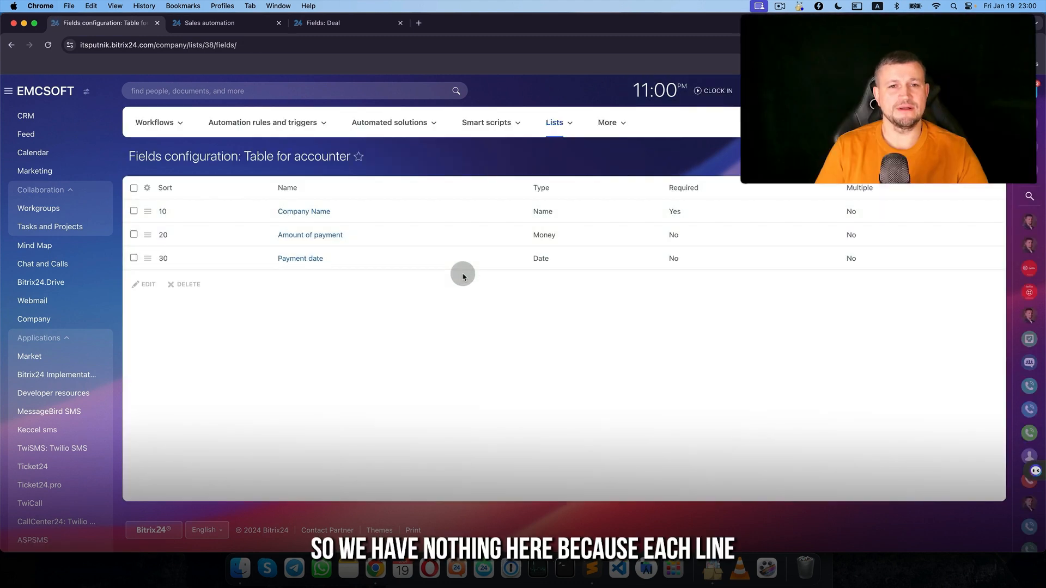
mouse_move(556, 123)
left_click(560, 158)
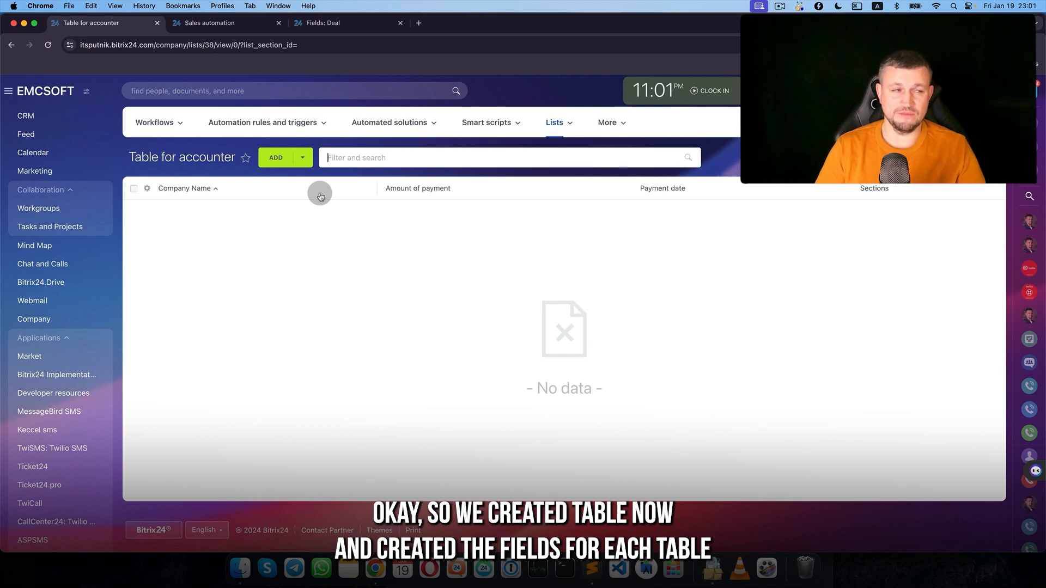
Step: Switch to the Sales automation browser tab and rename the "task complete" stage on the deals kanban to "add payment information for accounter"
left_click(244, 26)
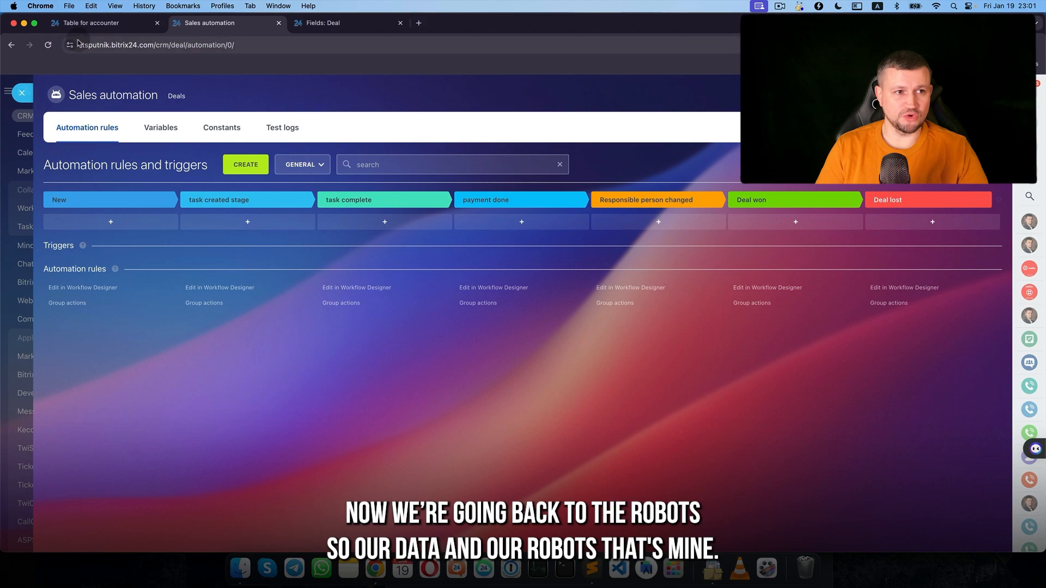
left_click(350, 323)
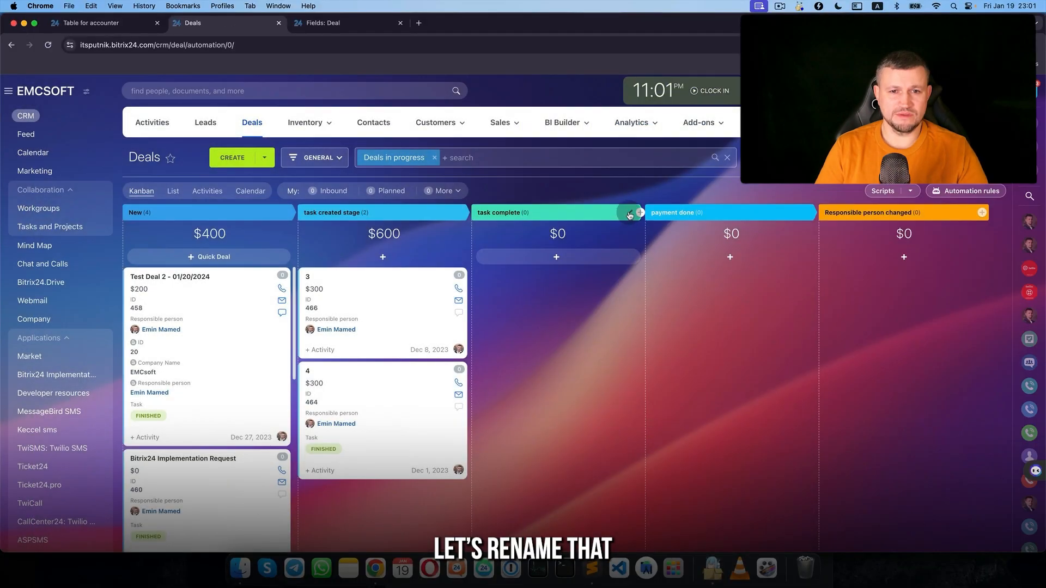
left_click(597, 212)
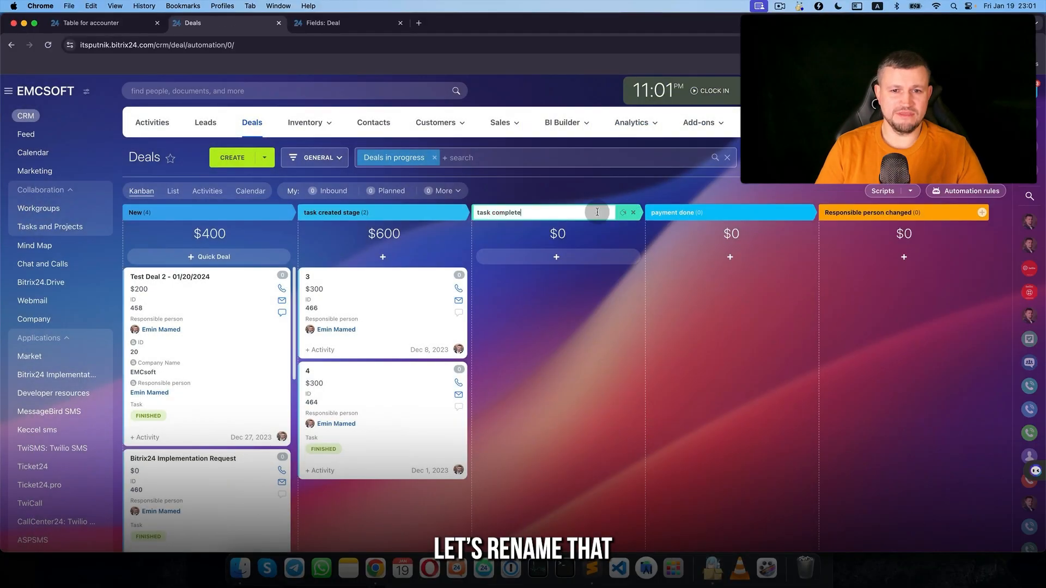
key("super+a")
type("ad")
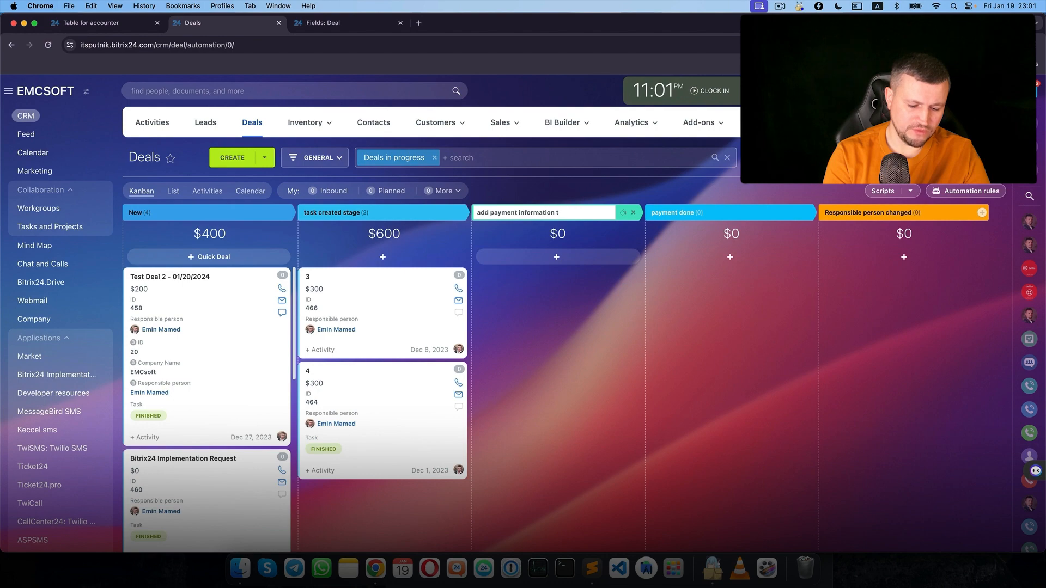
key("Return")
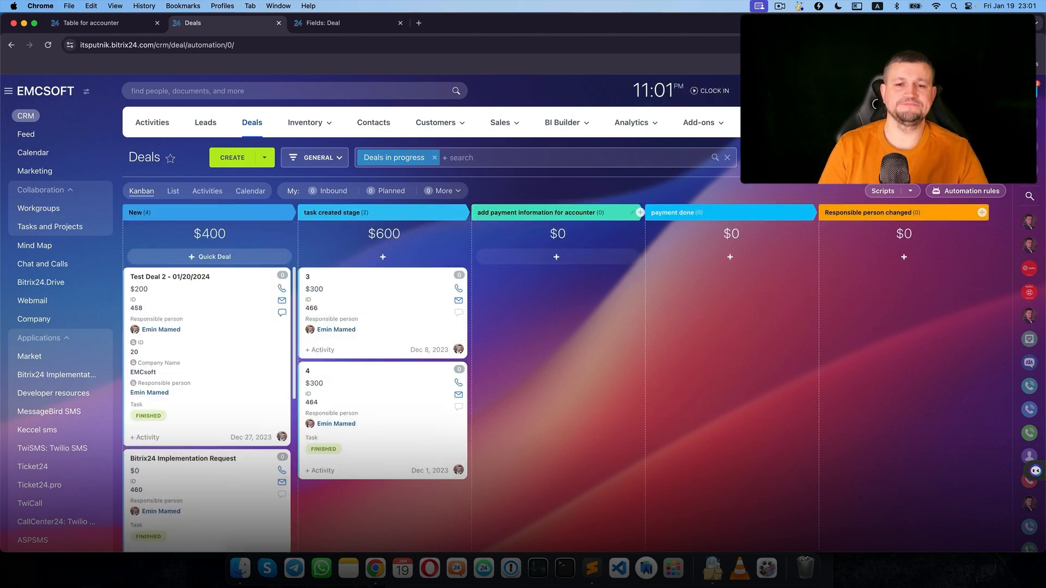
Step: Add an "Add list item" rule to the deal automation rules and move it to the "add payment information for accounter" stage
left_click(954, 191)
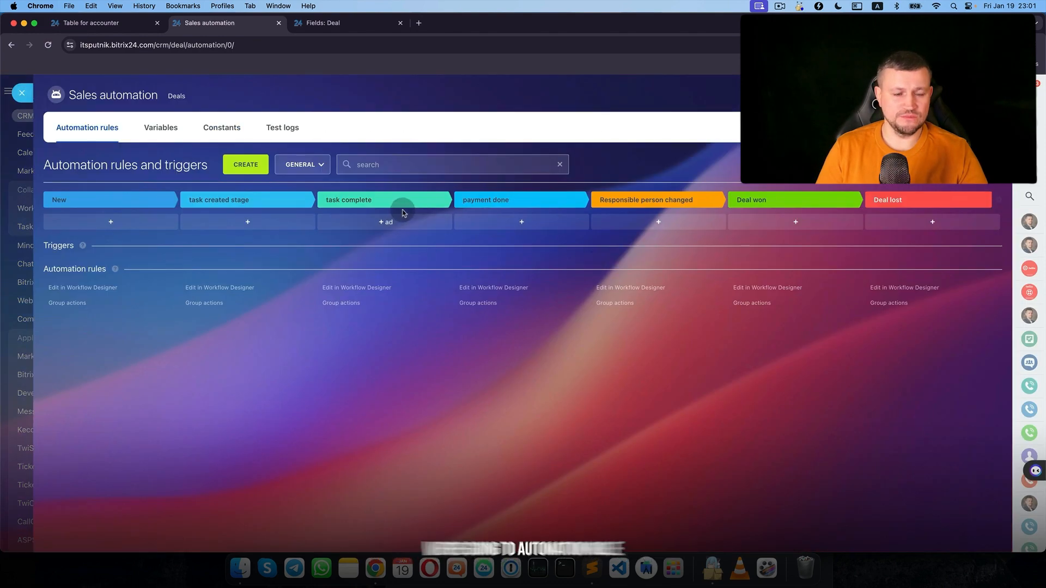
key("super+r")
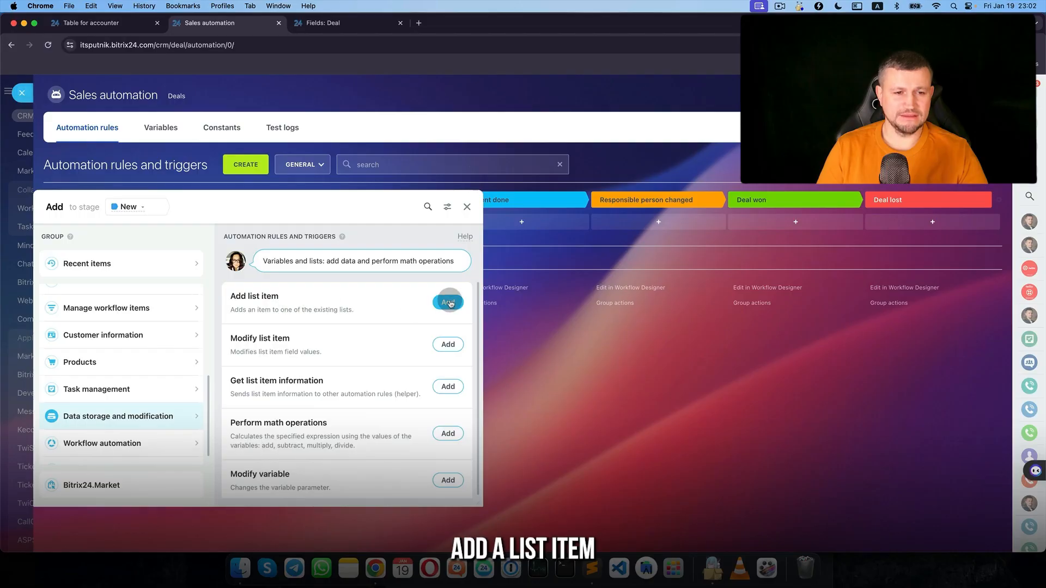
left_click(452, 303)
left_click(544, 383)
left_click_drag(128, 308, 359, 312)
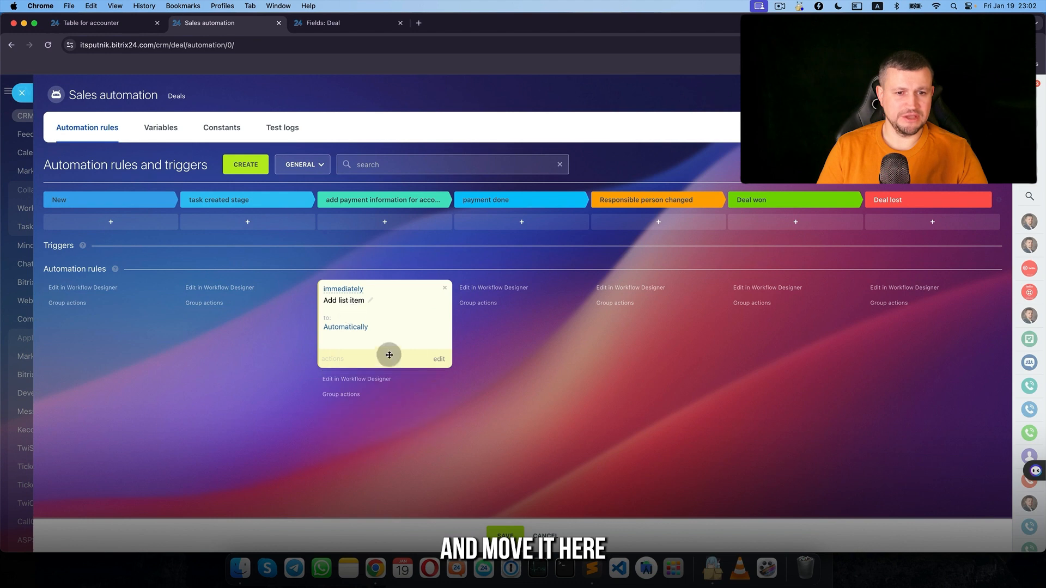
Step: Edit the "Add list item" rule, setting its entity type to "[s1] Table for accounter" and selecting the account user as creator
left_click(437, 359)
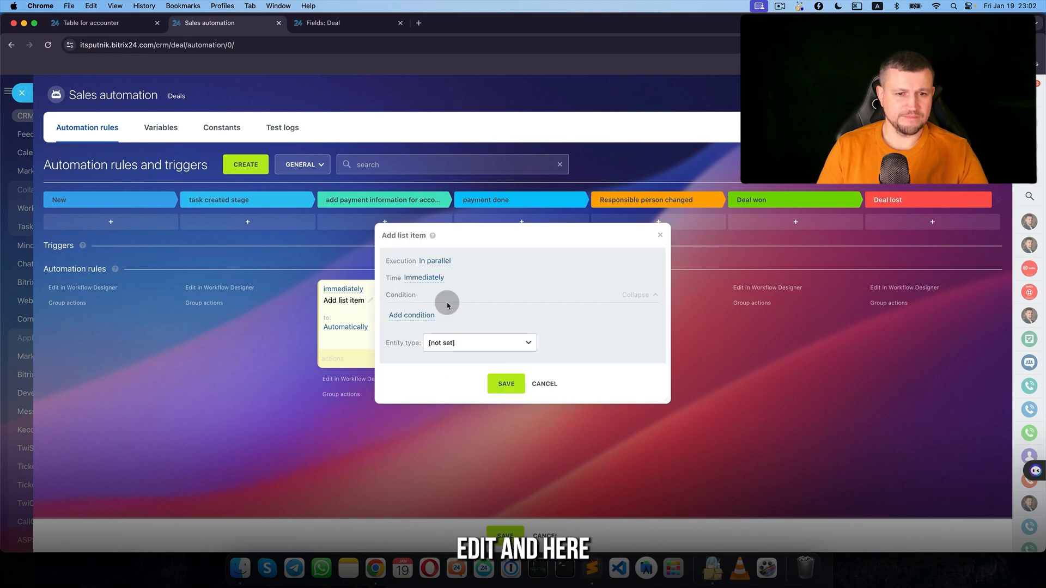
left_click_drag(477, 231, 277, 230)
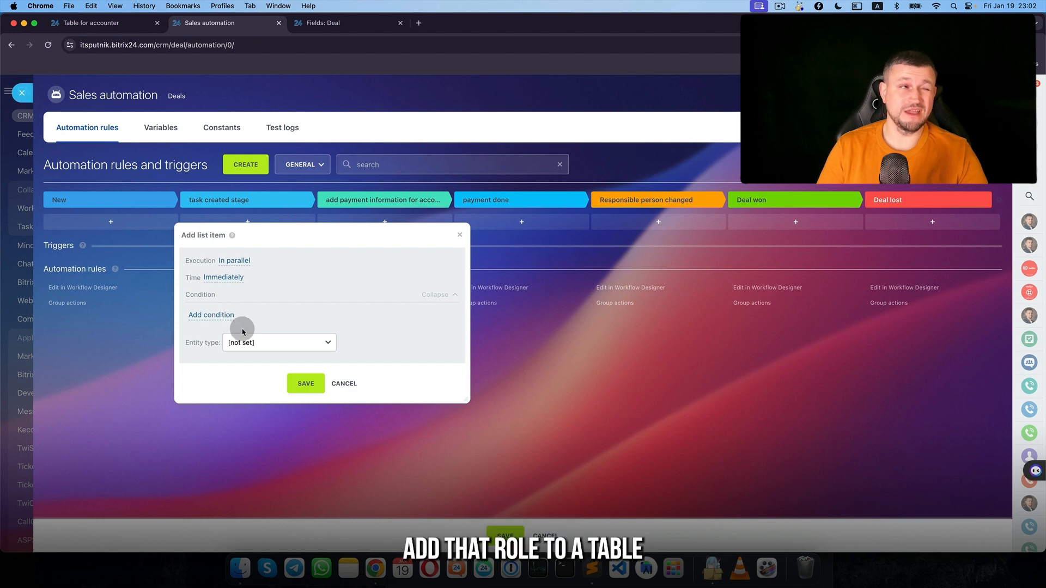
left_click(294, 345)
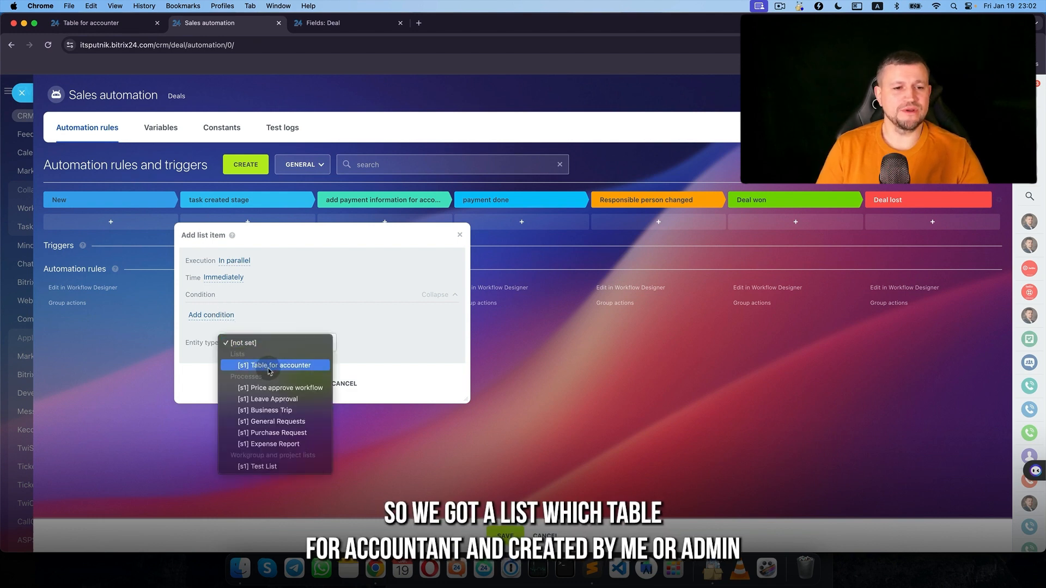
left_click(291, 369)
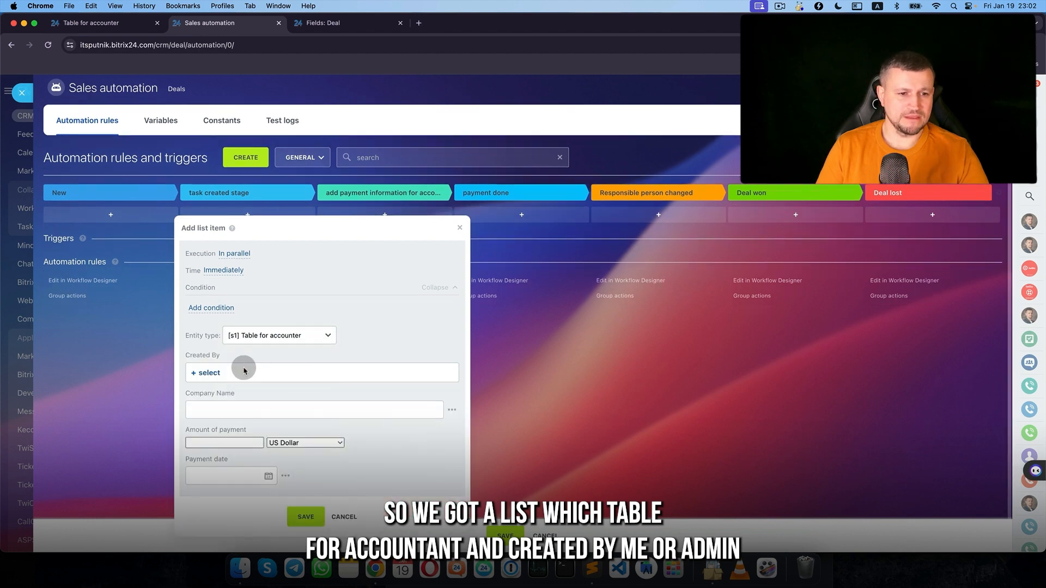
left_click(212, 374)
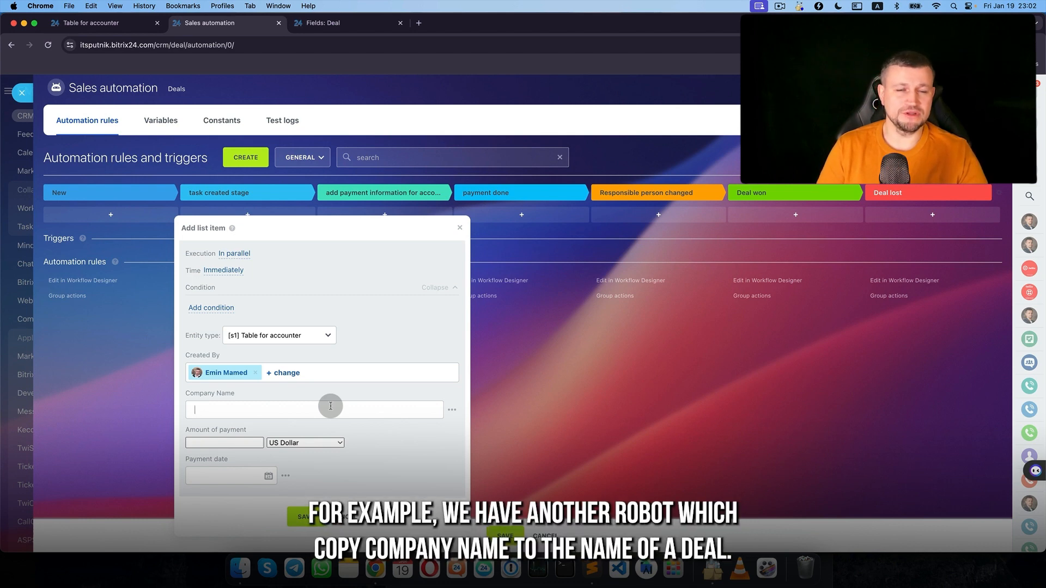
Step: Fill the rule's Company Name with the Name value from the deal's fields
left_click(452, 410)
left_click(472, 308)
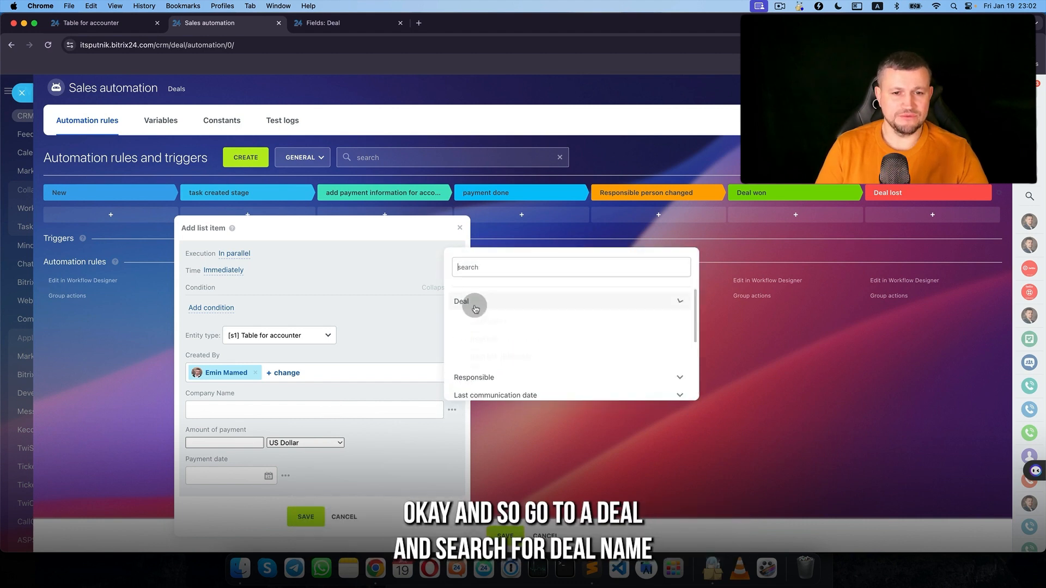
scroll(498, 354, "down", 3)
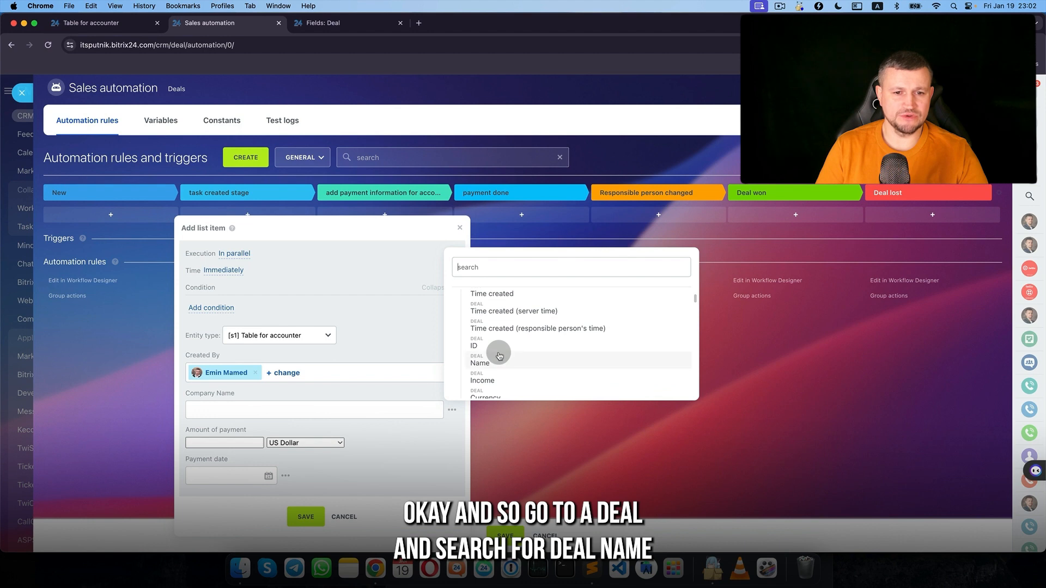
left_click(481, 362)
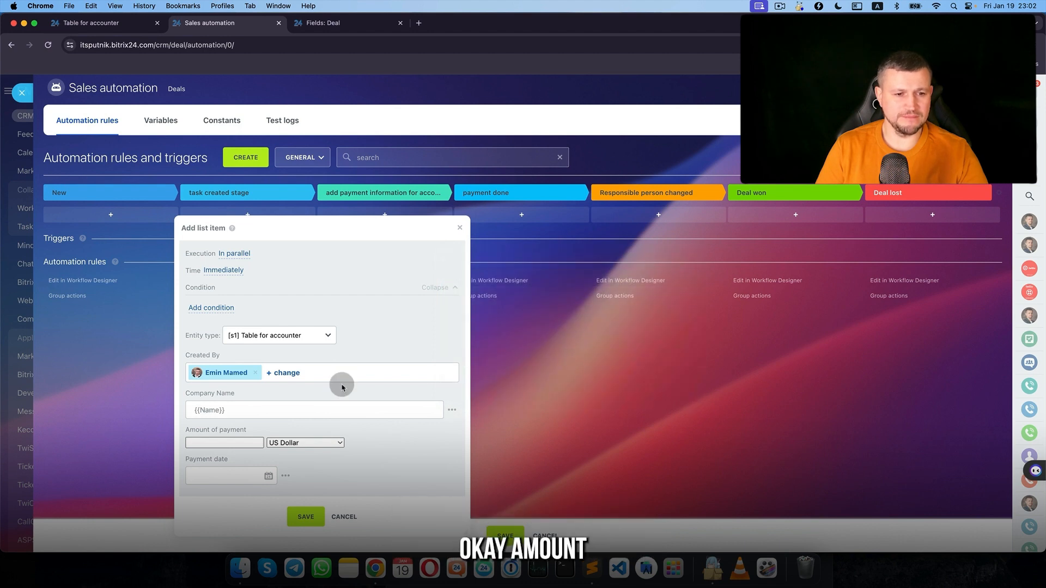
Step: Try to fill in the rule's Amount of payment, and cancel editing the rule
left_click(257, 443)
left_click(322, 443)
left_click(249, 443)
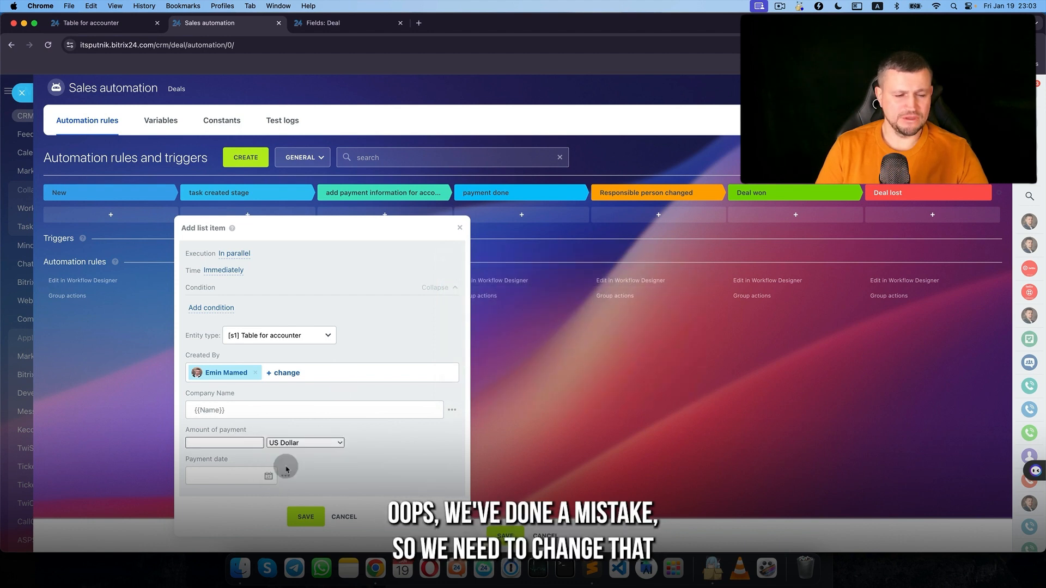
left_click(351, 517)
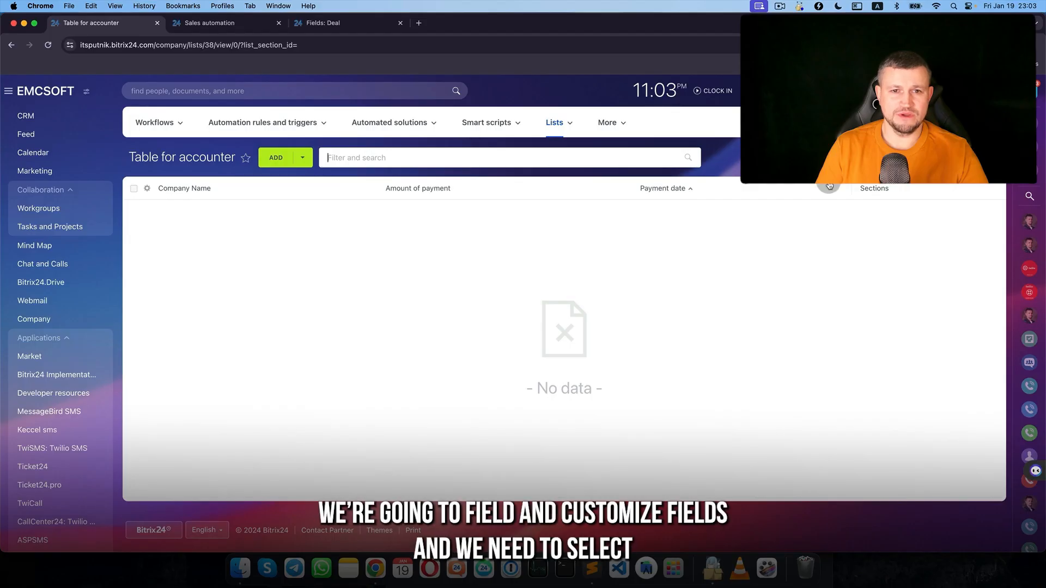
Step: Open the field configuration of the "Table for accounter" list and delete its "Amount of payment" field
left_click(996, 158)
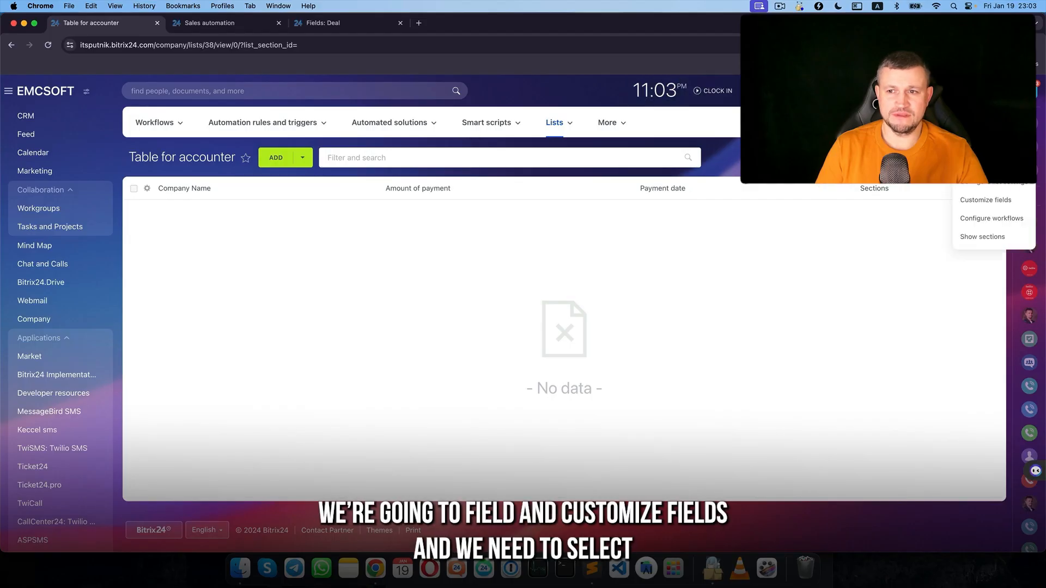
left_click(996, 198)
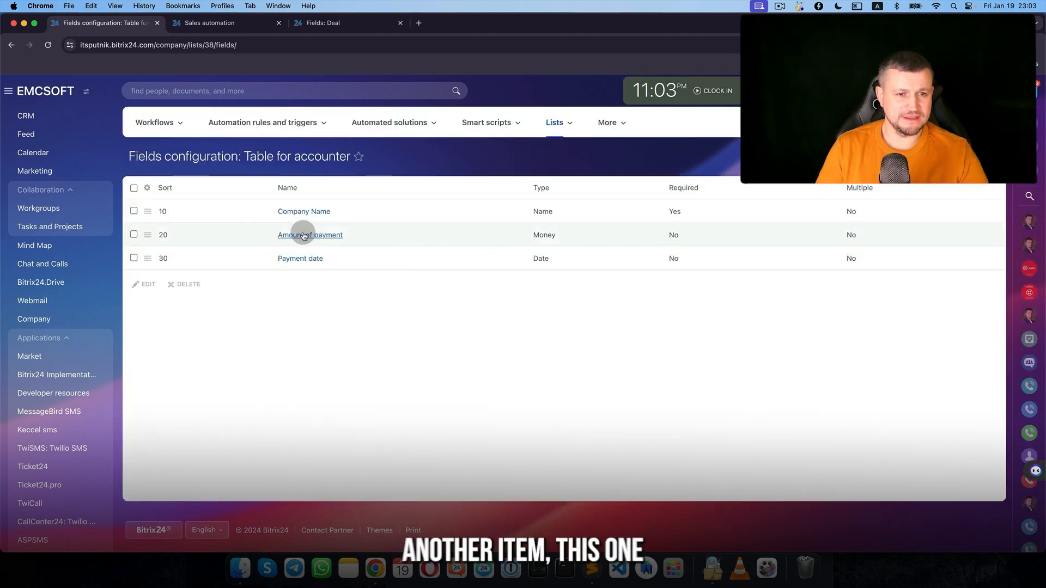
left_click(134, 235)
left_click(174, 284)
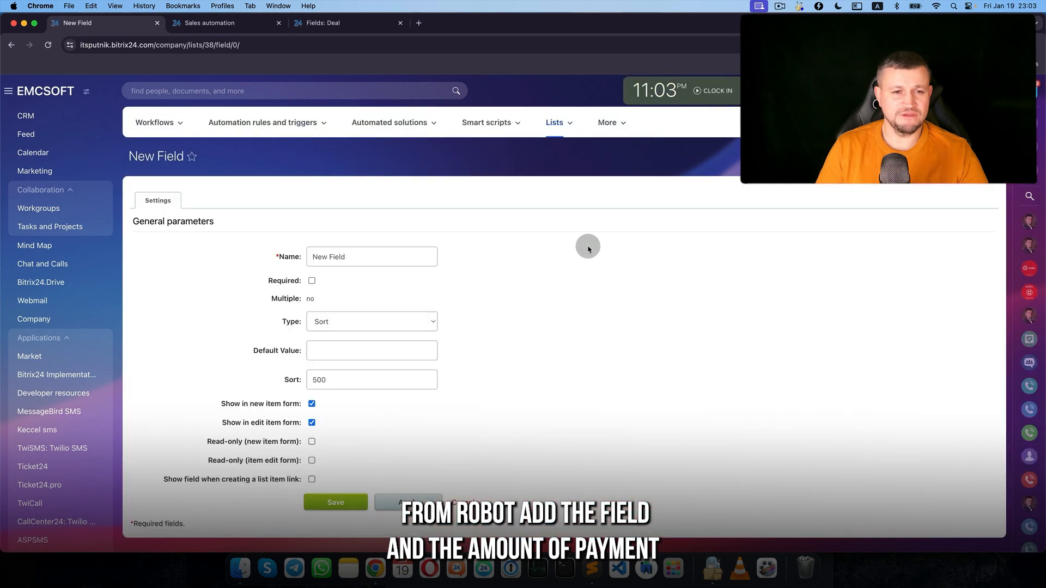
Step: Add an "Amount of payment" field of type Number to the "Table for accounter" list and save it
triple_click(357, 255)
type("Amo")
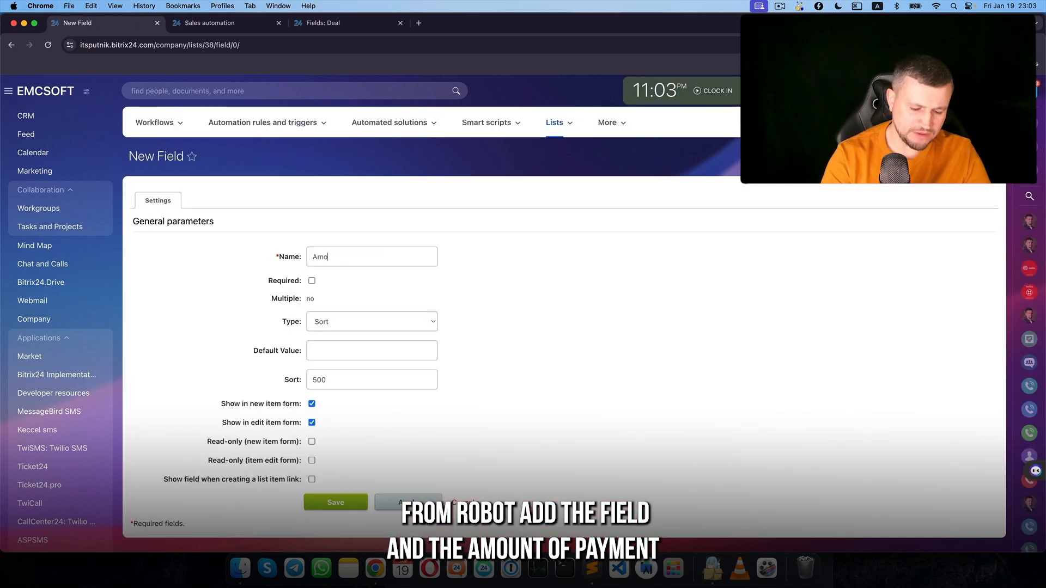
type("unt of pay")
left_click(349, 322)
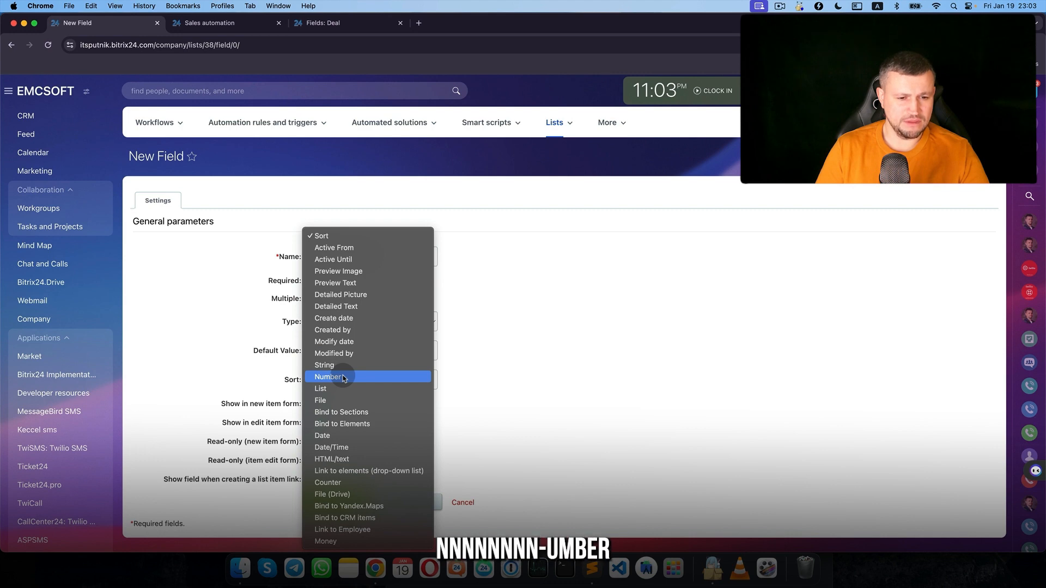
left_click(342, 377)
left_click(349, 464)
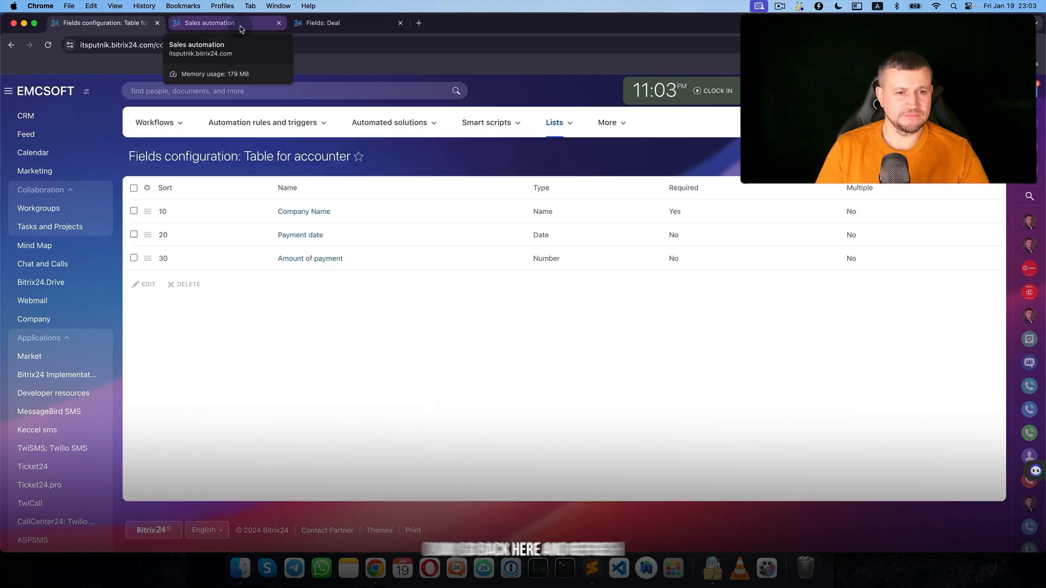
Step: Reload the sales automation, recreate the "Add list item" rule in the "add payment information for accounter" stage, and set its entity type to "[s1] Table for accounter"
left_click(241, 27)
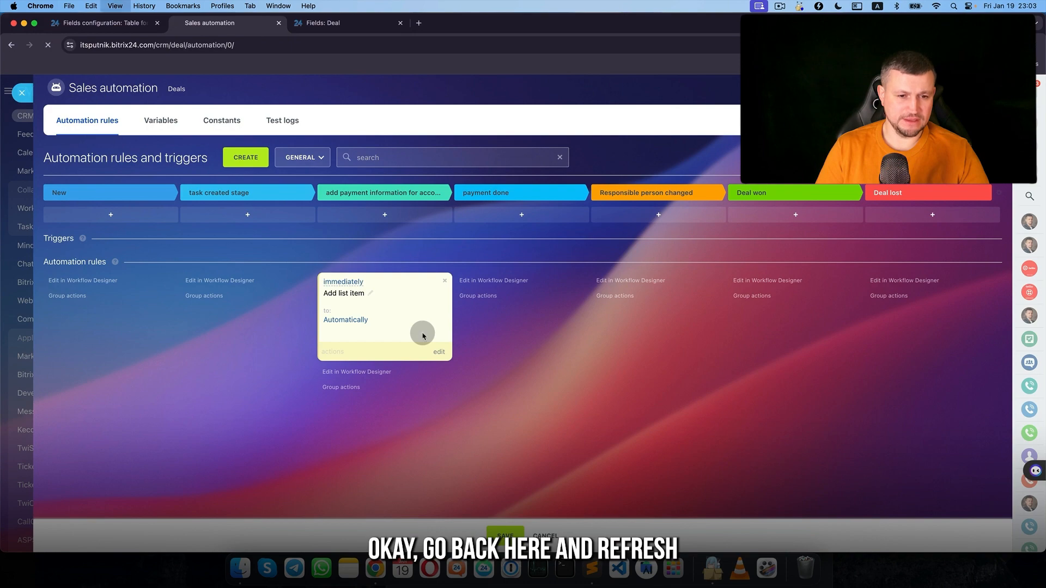
key("super+r")
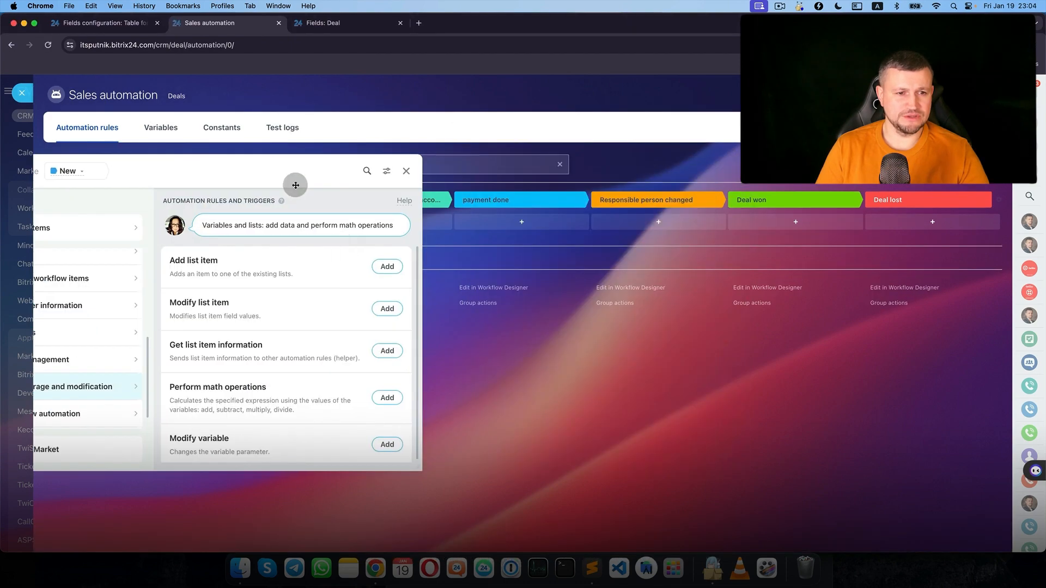
left_click(354, 273)
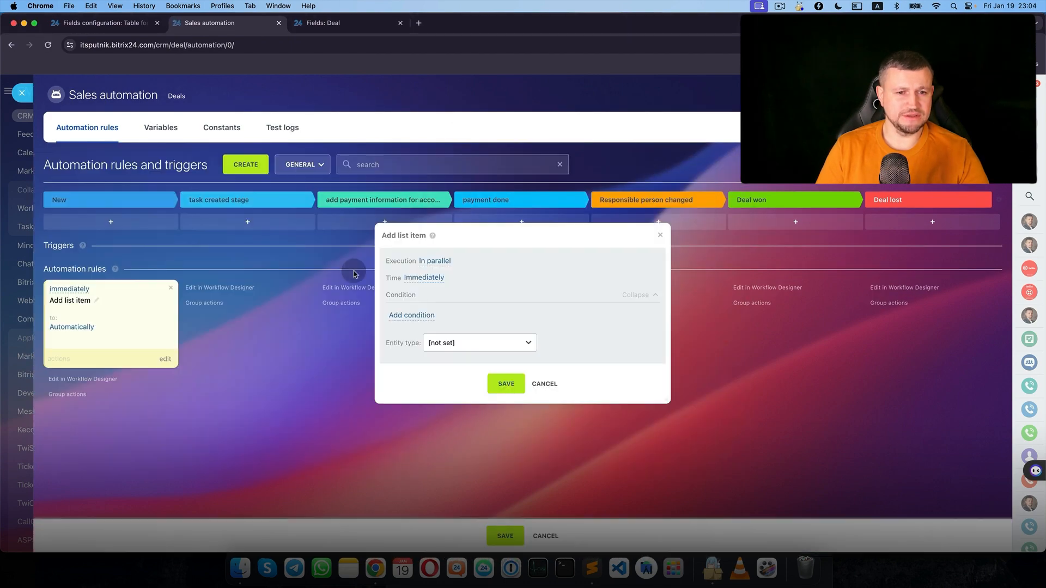
left_click(537, 381)
left_click_drag(120, 315, 361, 334)
left_click(435, 358)
left_click(461, 343)
left_click(462, 350)
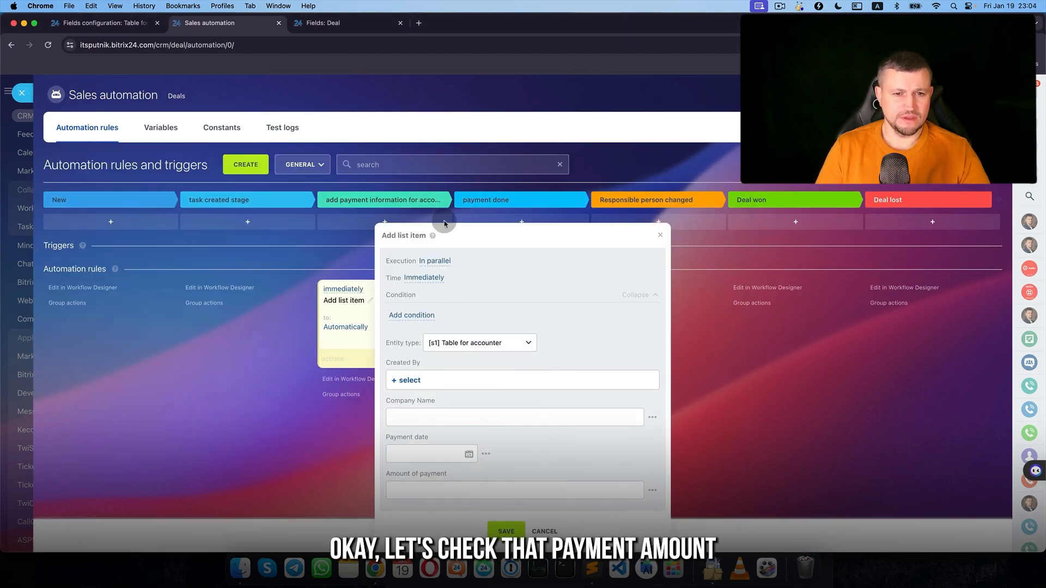
Step: Fill the rule's Amount of payment with the deal's "Amount (in accounting currency)" value
left_click(283, 350)
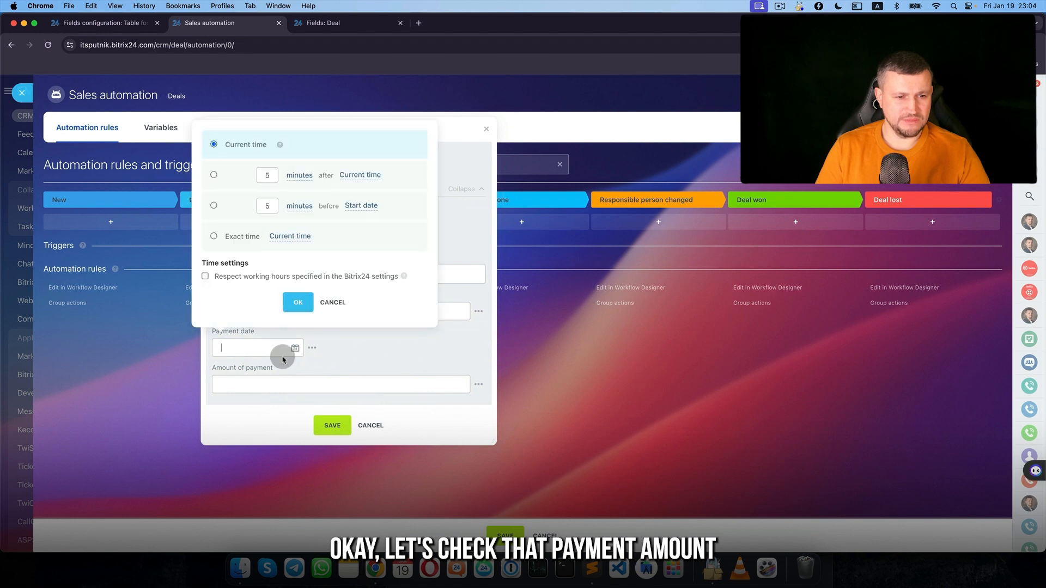
left_click(282, 383)
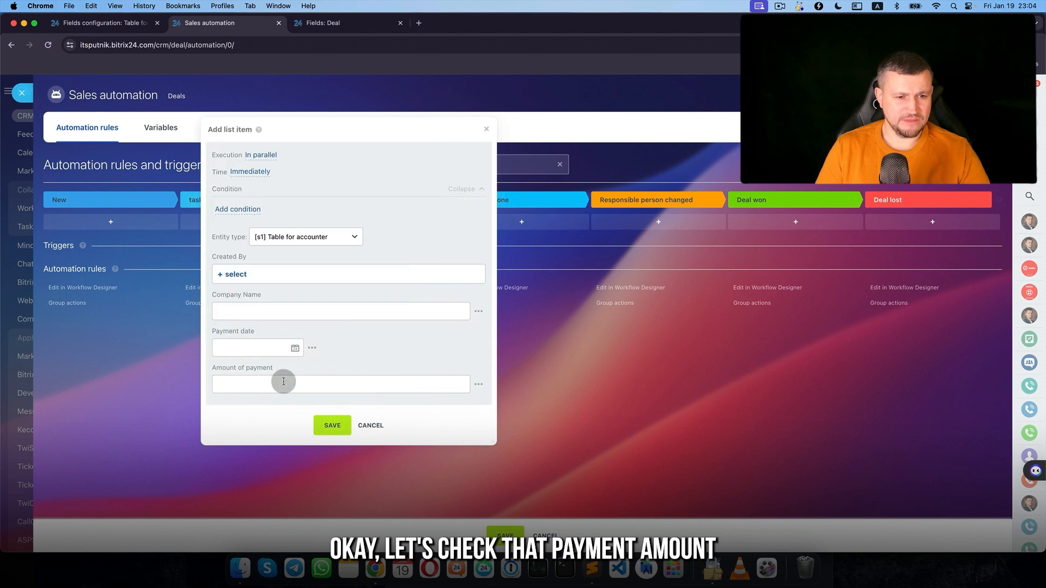
left_click(479, 385)
left_click(393, 114)
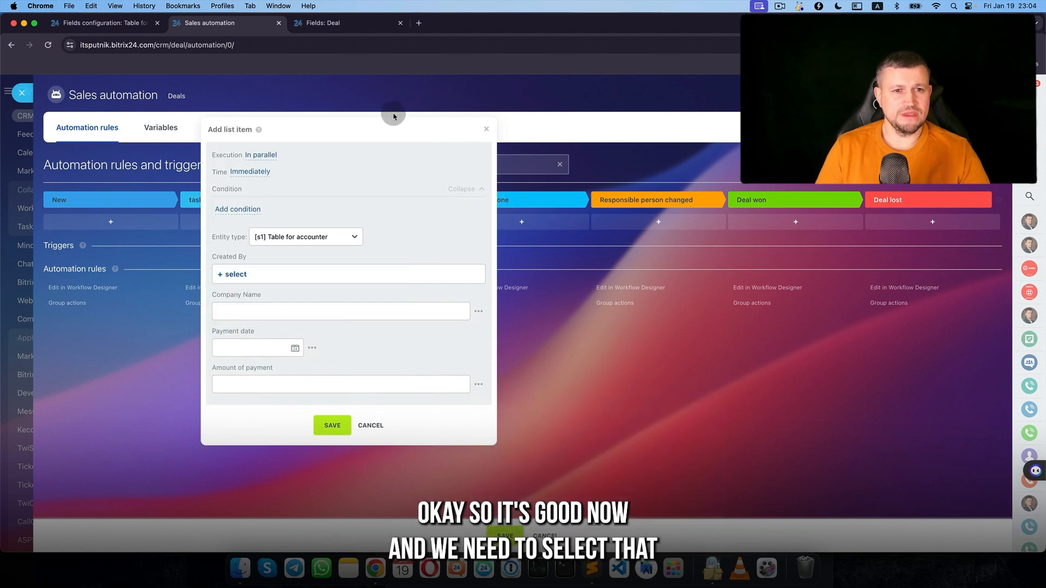
left_click_drag(331, 119, 245, 135)
left_click(314, 368)
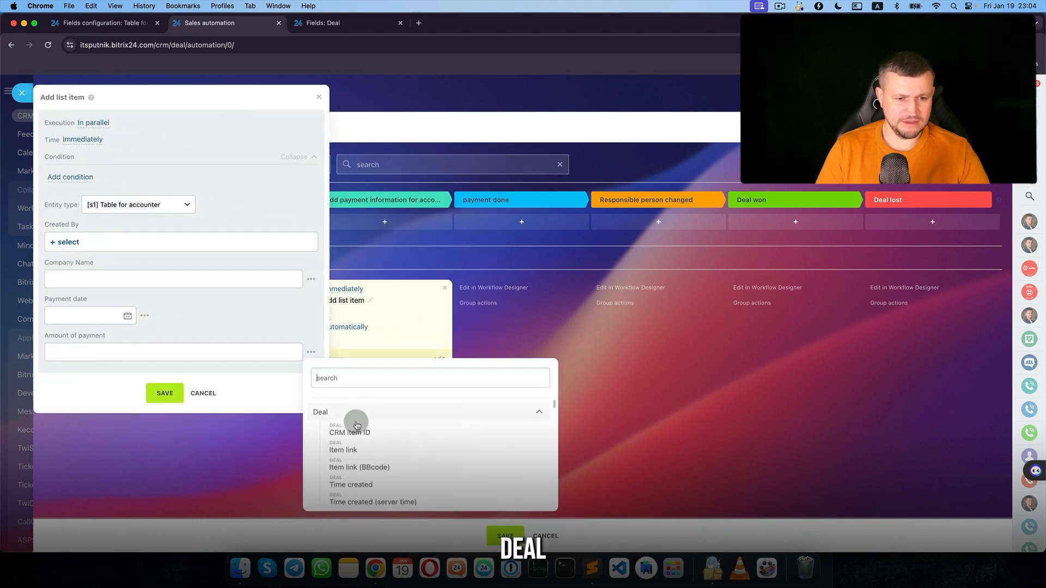
scroll(360, 436, "down", 5)
scroll(359, 452, "down", 1)
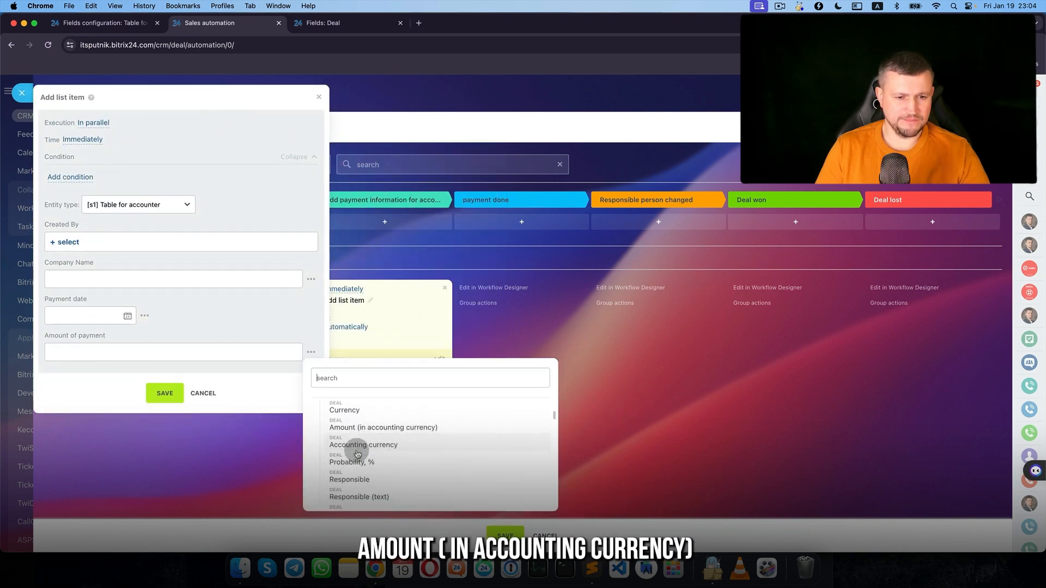
left_click(431, 430)
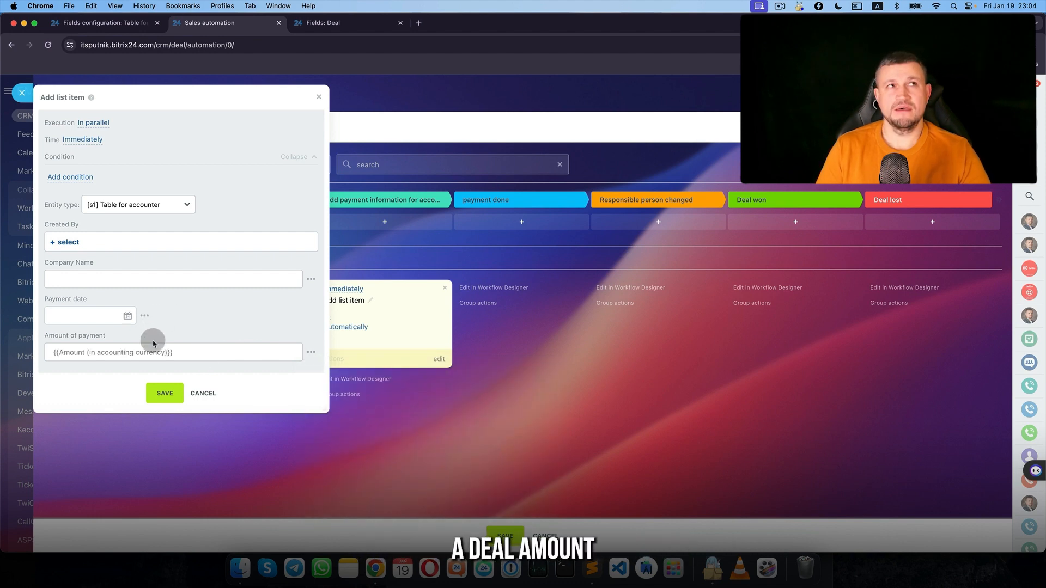
Step: Fill the rule's Company Name with the deal's Name value, leave Payment date empty, and save the rule
left_click(310, 281)
left_click(334, 344)
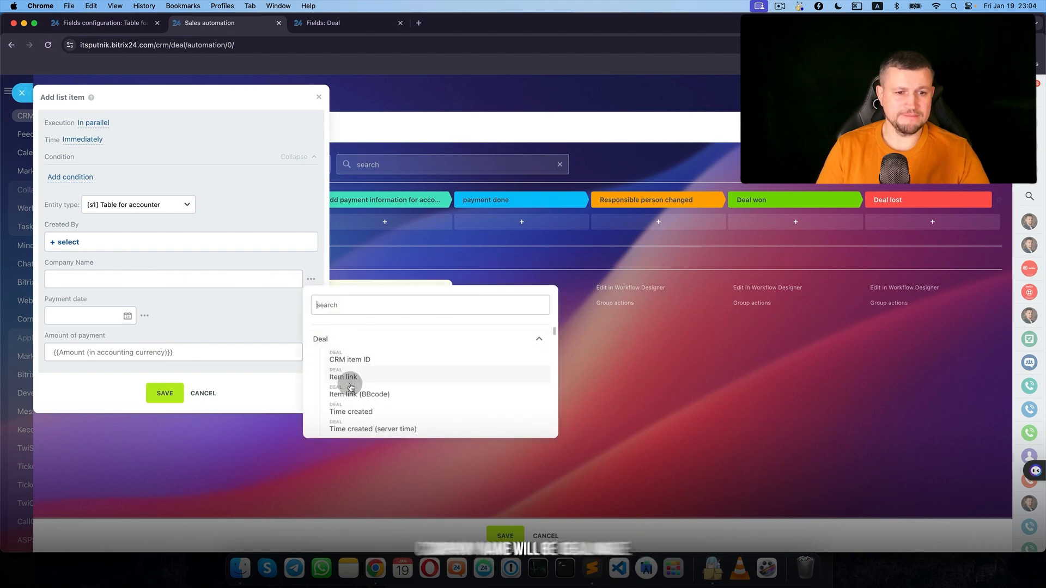
left_click(348, 399)
left_click(102, 314)
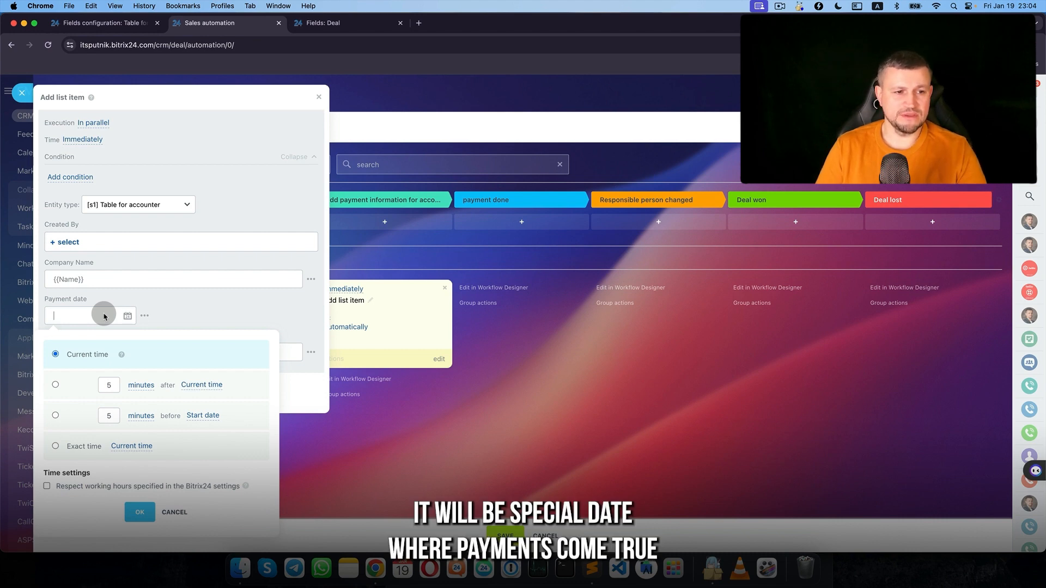
left_click(162, 310)
left_click(164, 392)
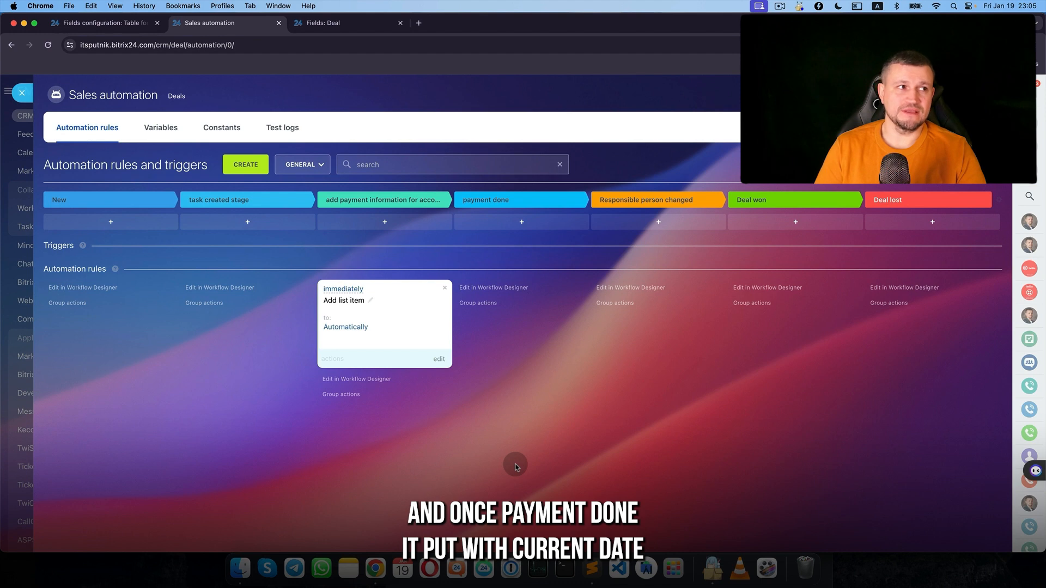
Step: Open the list of custom fields for deals from the CRM form and report settings
left_click(343, 24)
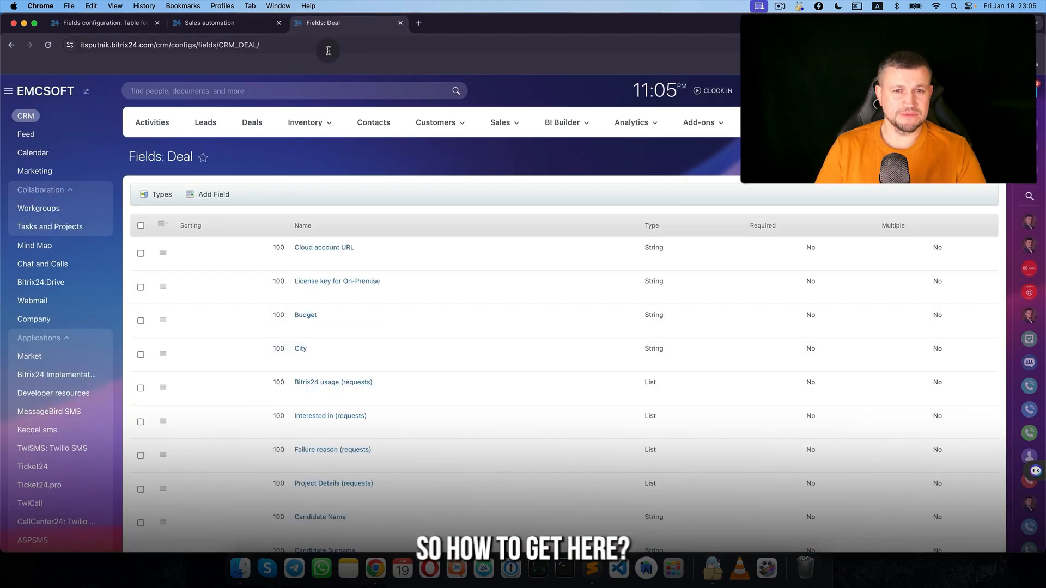
mouse_move(481, 113)
mouse_move(899, 122)
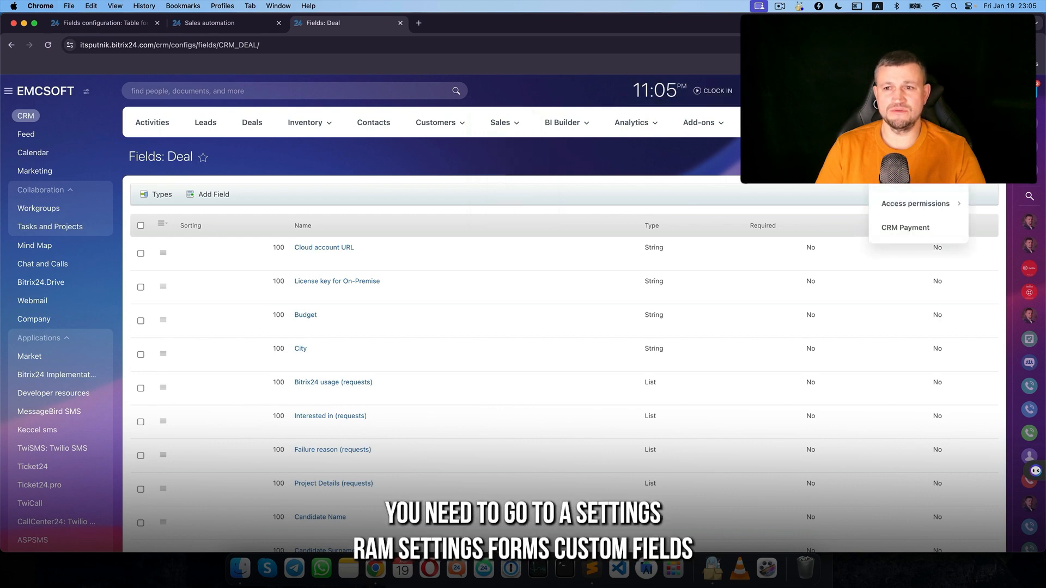
left_click(906, 156)
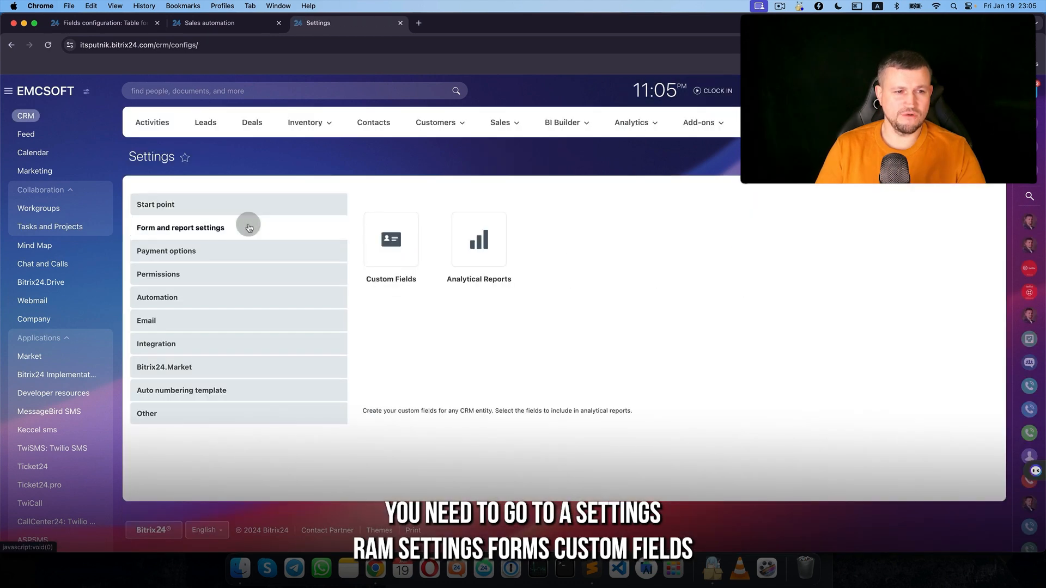
left_click(400, 268)
left_click(402, 263)
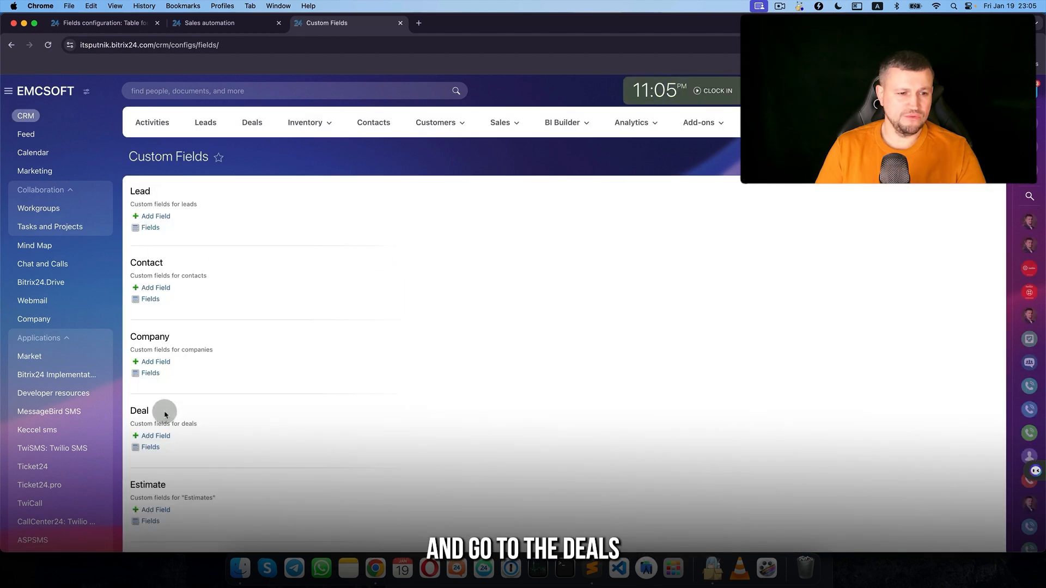
left_click(157, 444)
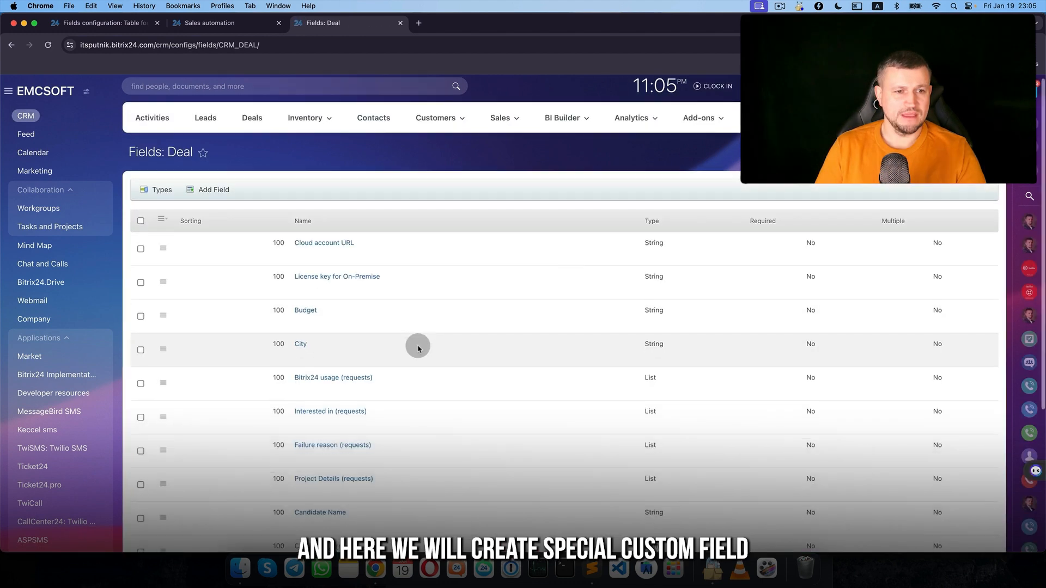
Step: Add a deal custom field named "Payment date" of type Date and save it
scroll(418, 346, "down", 5)
scroll(418, 346, "up", 5)
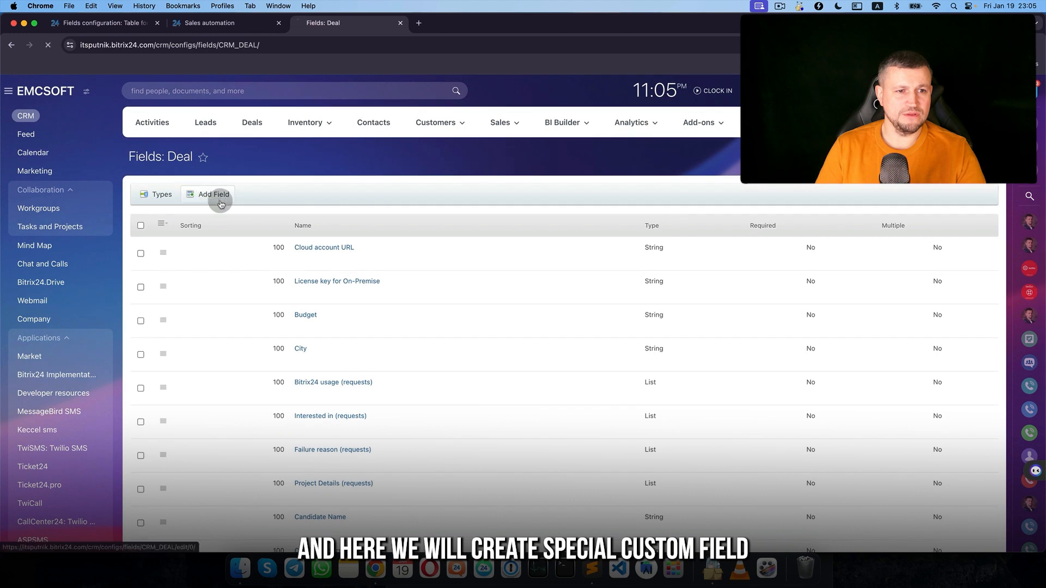
left_click(219, 201)
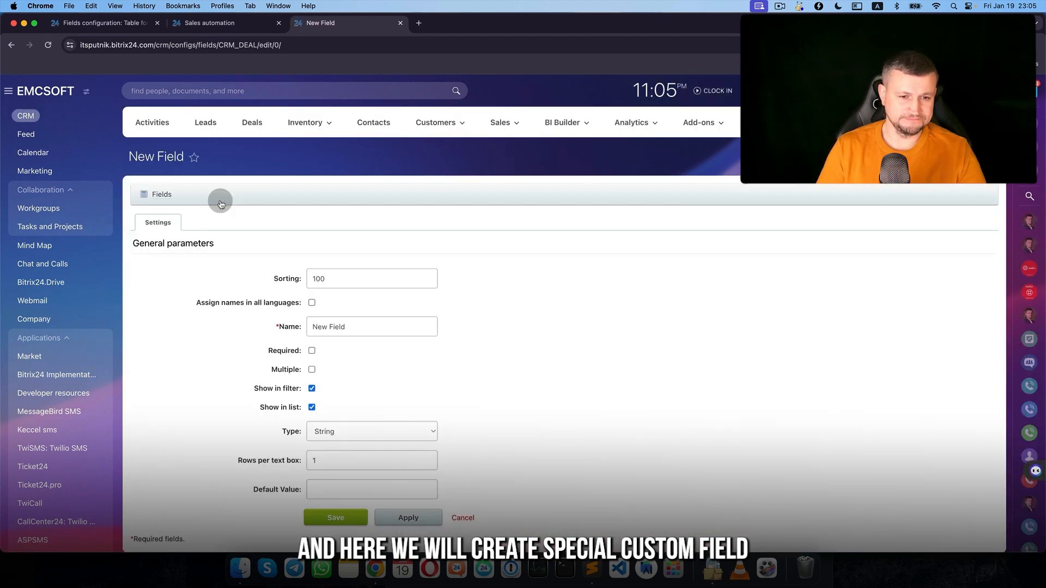
triple_click(361, 326)
type("Pay")
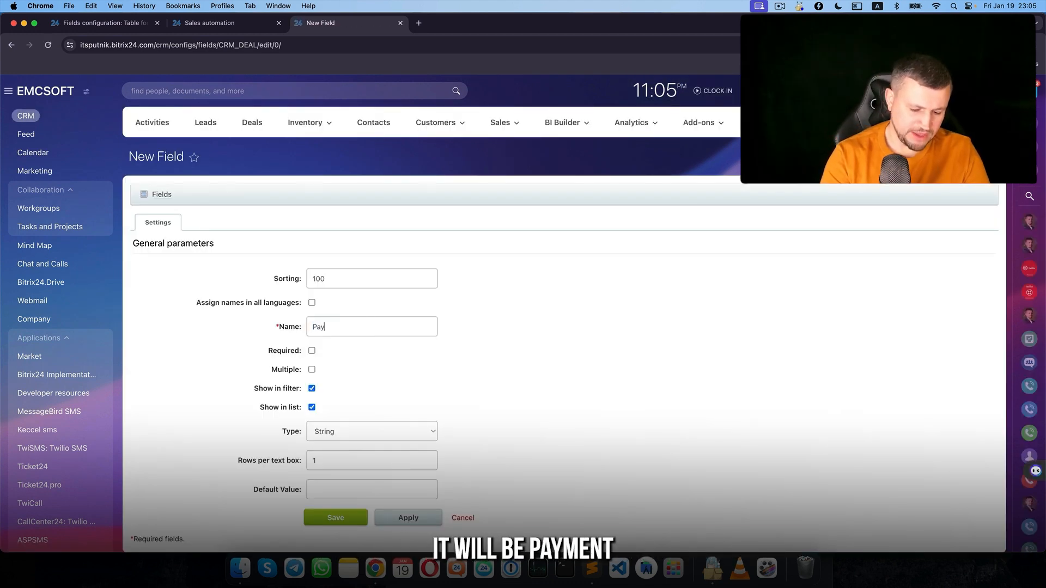
type("ment d")
type("ate")
scroll(349, 381, "down", 2)
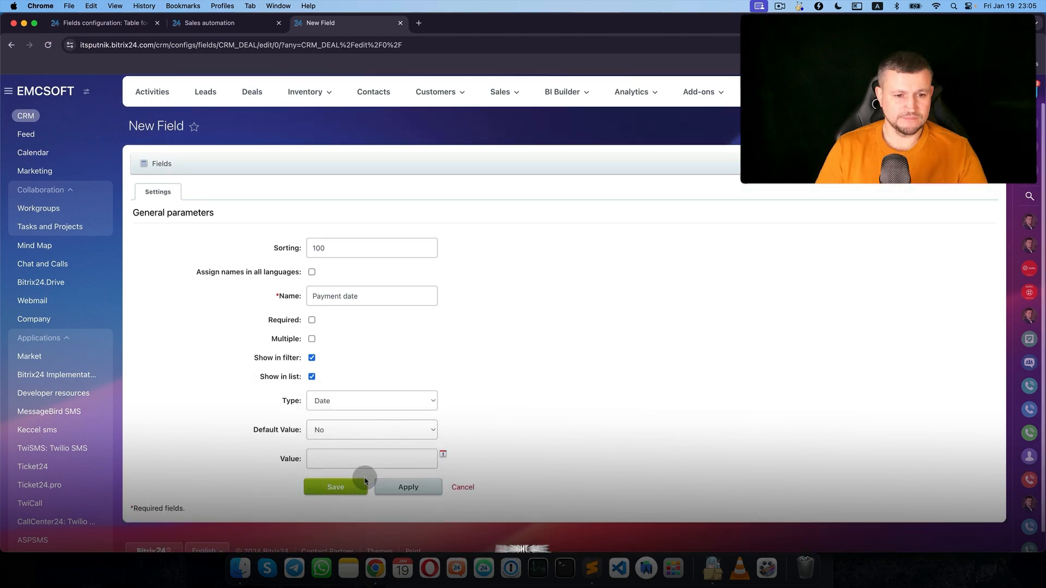
left_click(349, 466)
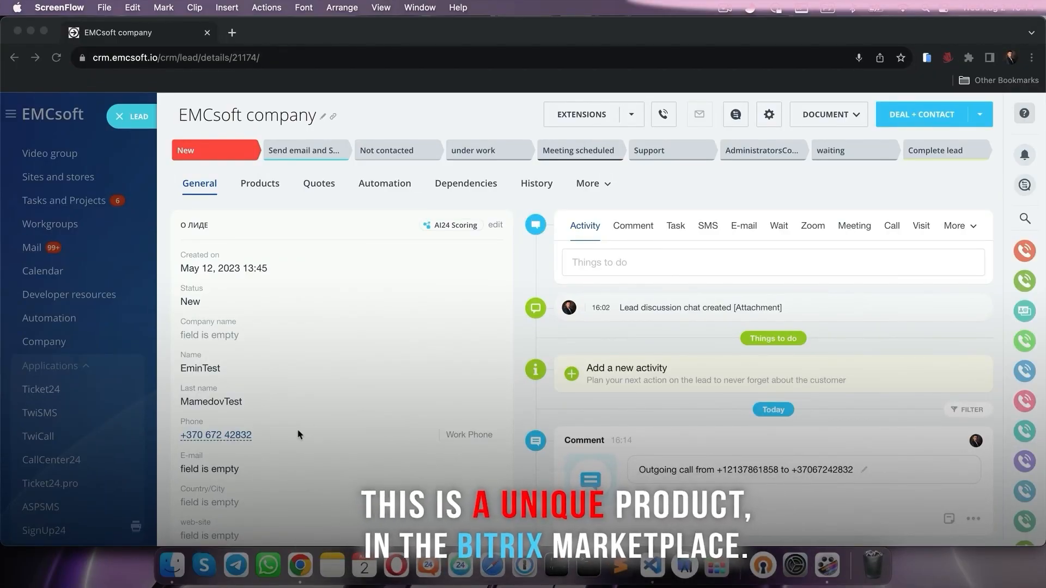
Step: Call the EMCsoft company lead's phone number through CallCenter24, choosing a source number for the outgoing call
left_click(237, 439)
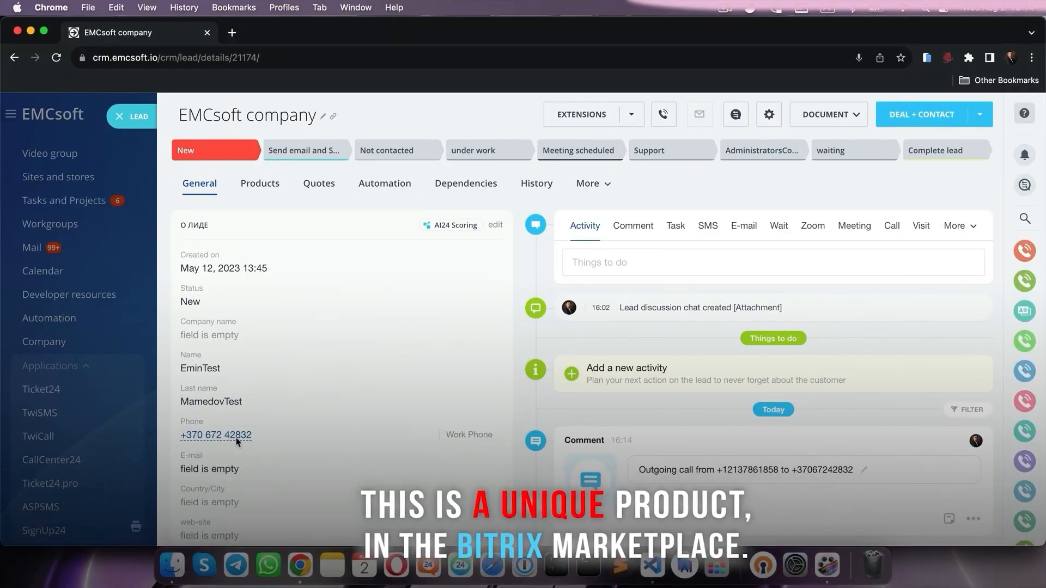
left_click(200, 439)
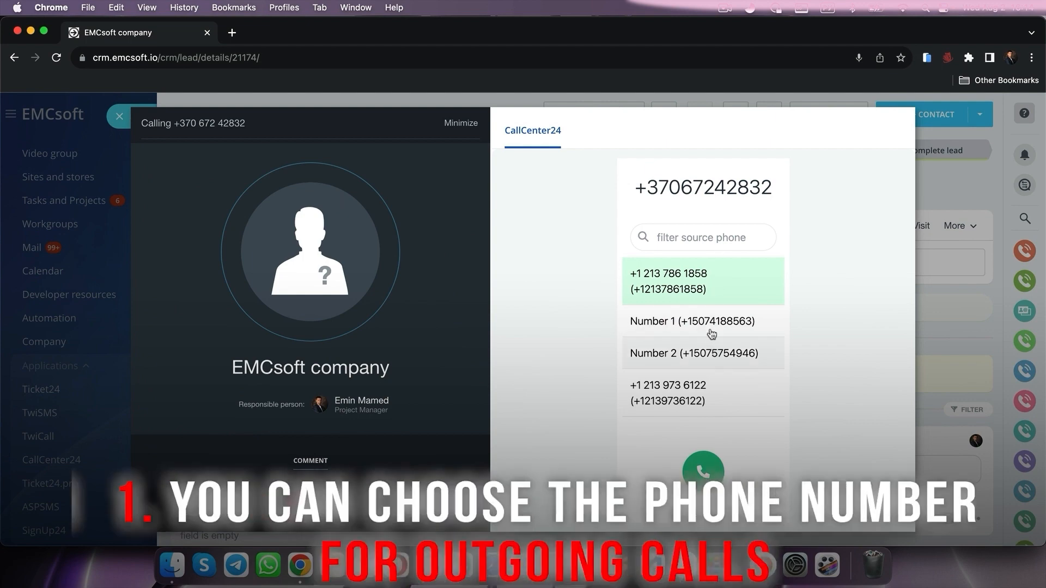
left_click(714, 301)
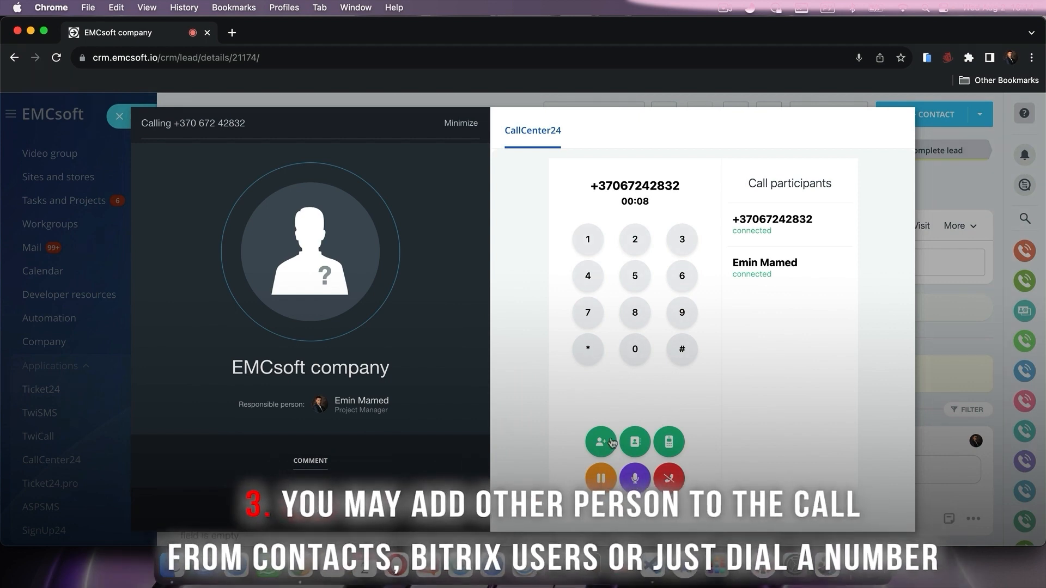
Step: Open the choice of Bitrix users to add to the call, and enter another participant's phone number to dial
left_click(636, 443)
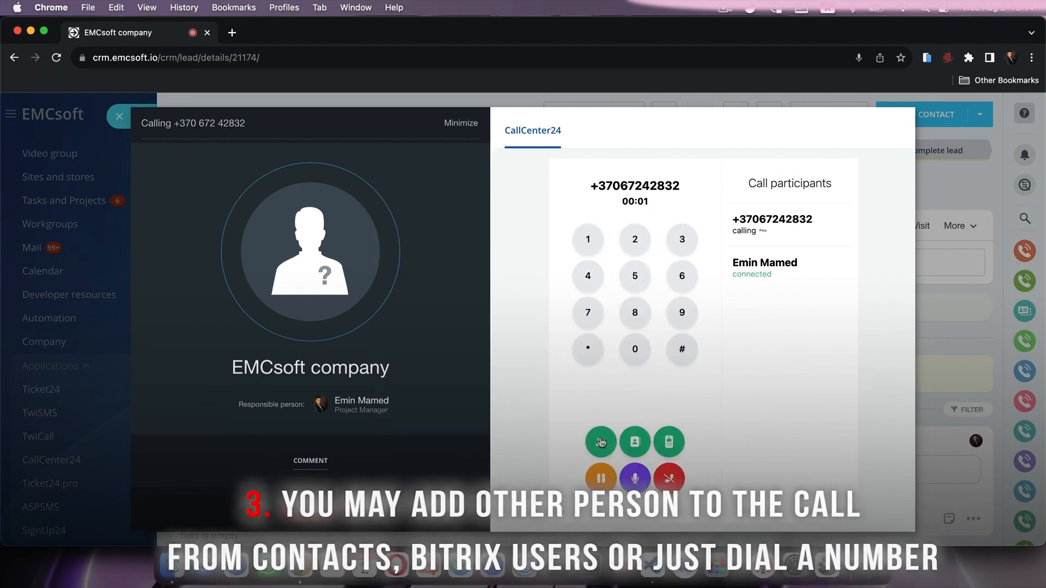
left_click(601, 442)
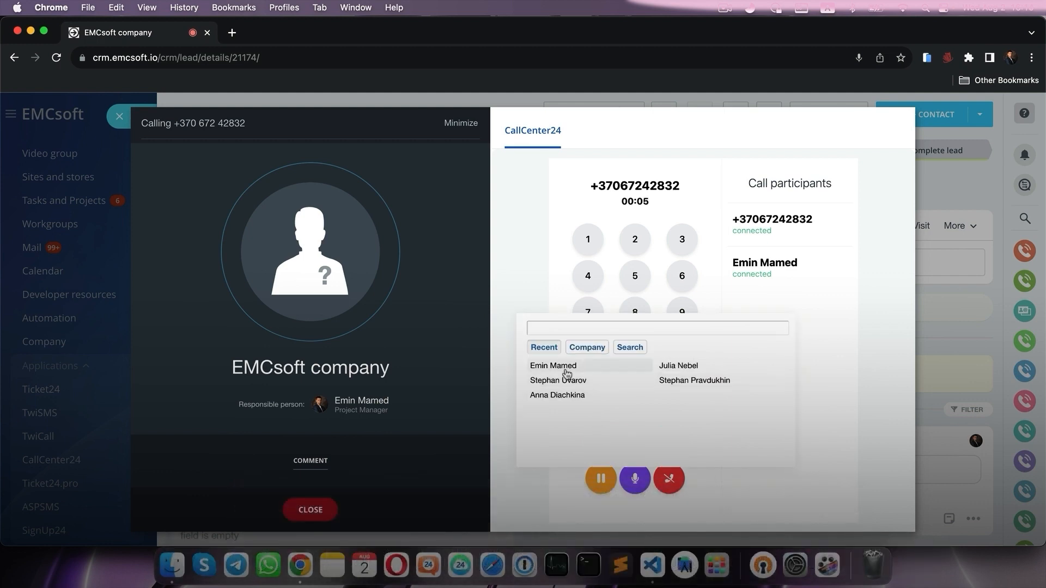
mouse_move(567, 373)
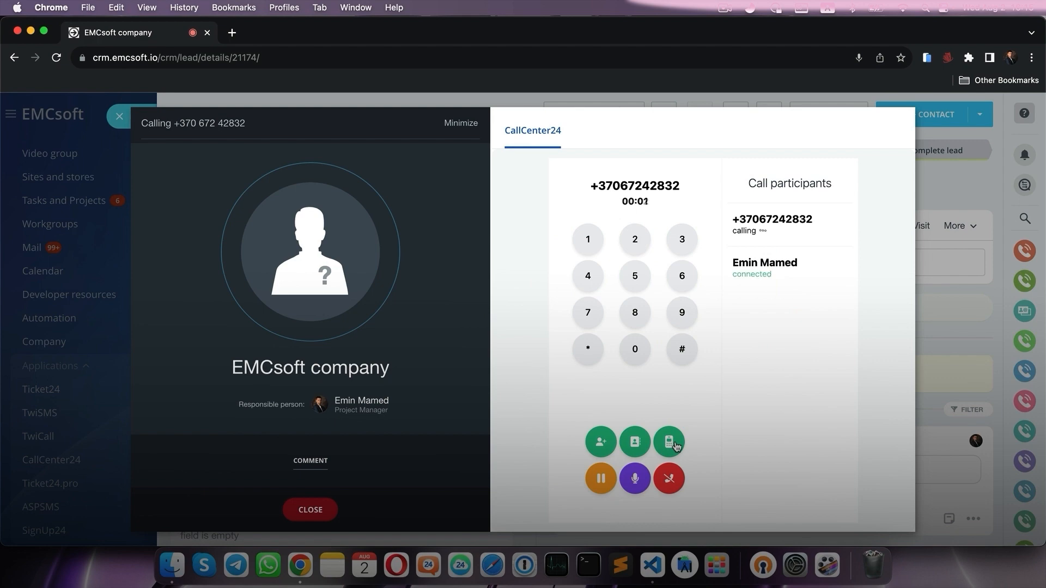
left_click(669, 441)
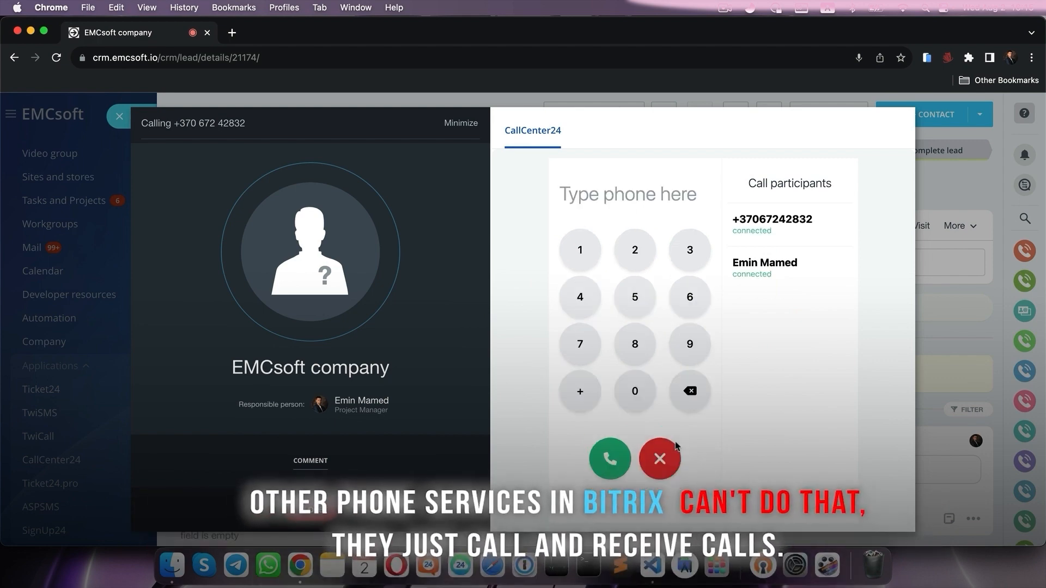
type("+1296962")
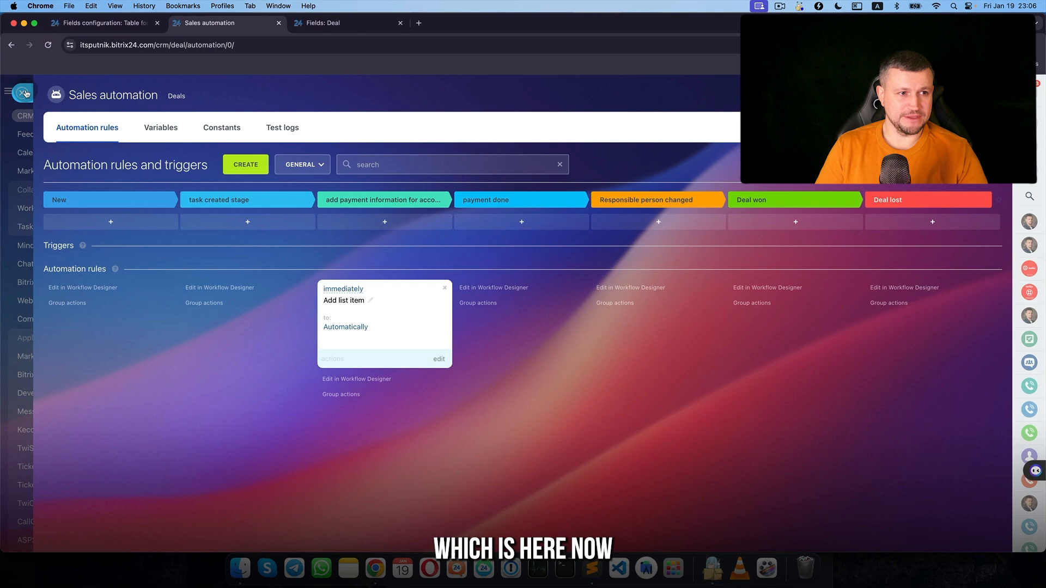
Step: Open deal "3" from the deals board and add the hidden Payment date field to its card
left_click(24, 93)
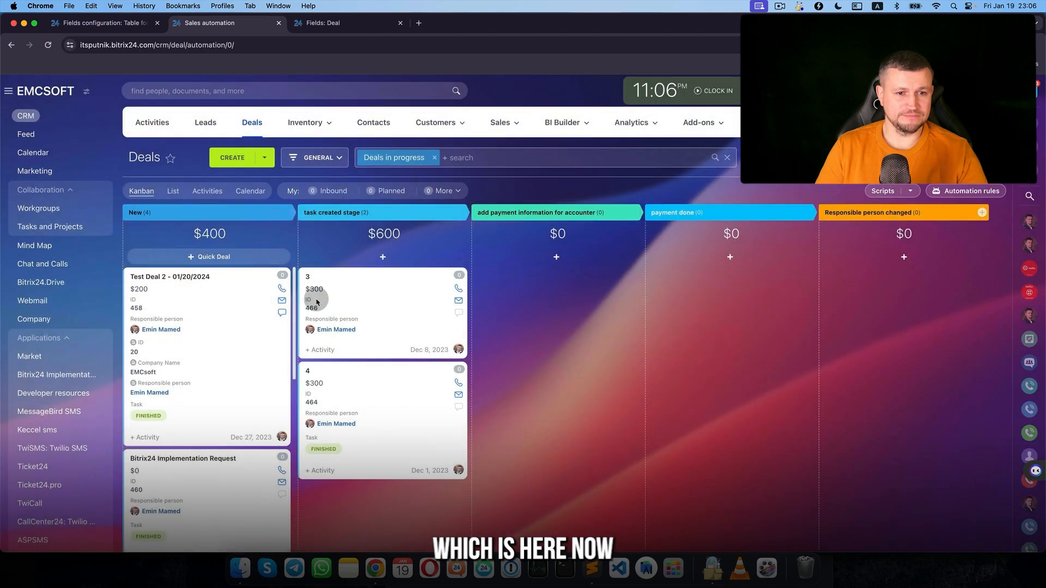
left_click(421, 335)
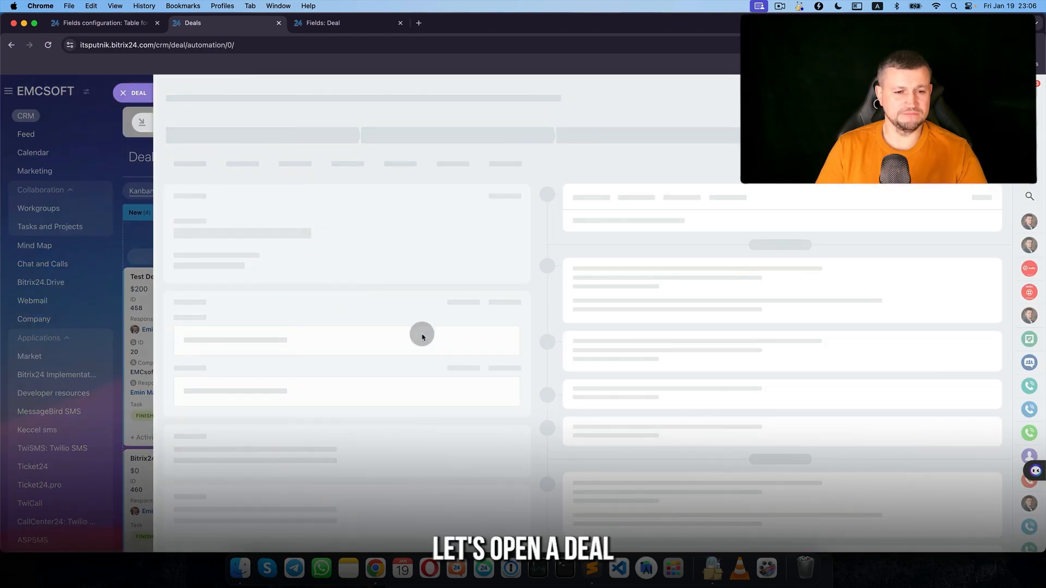
scroll(305, 343, "down", 3)
left_click(189, 352)
left_click(658, 434)
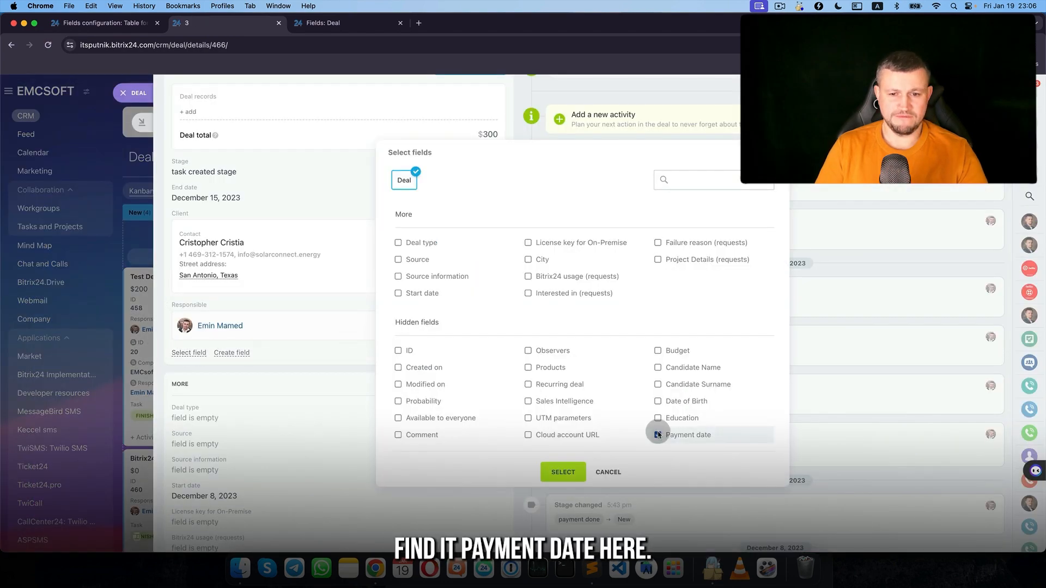
left_click(580, 473)
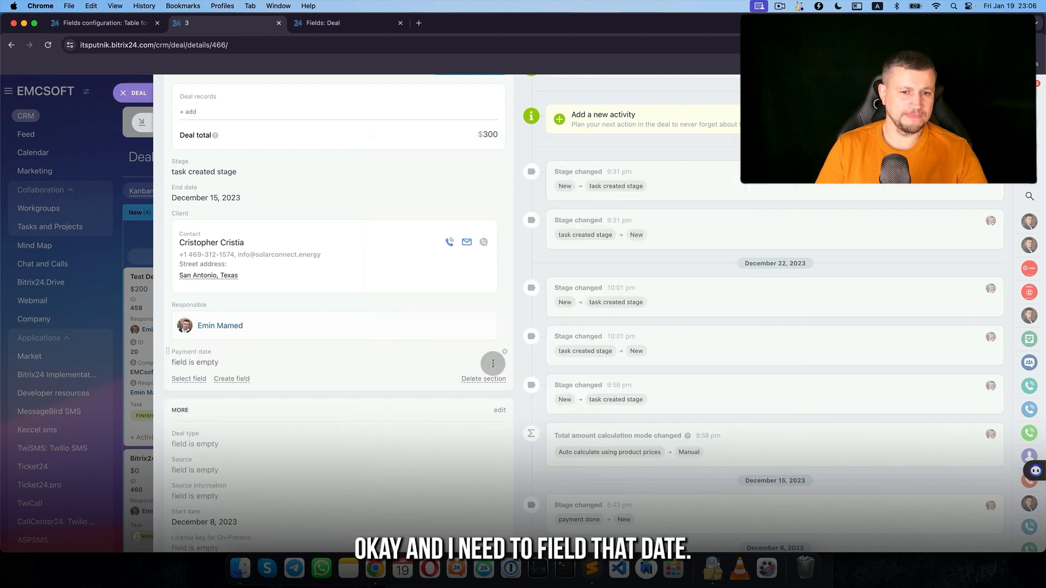
left_click(204, 362)
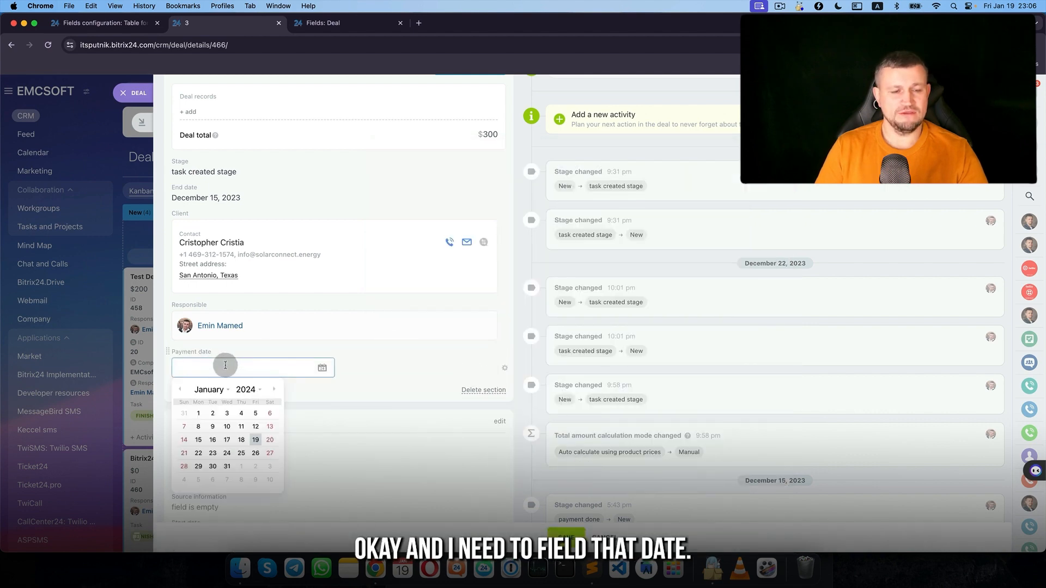
left_click(330, 351)
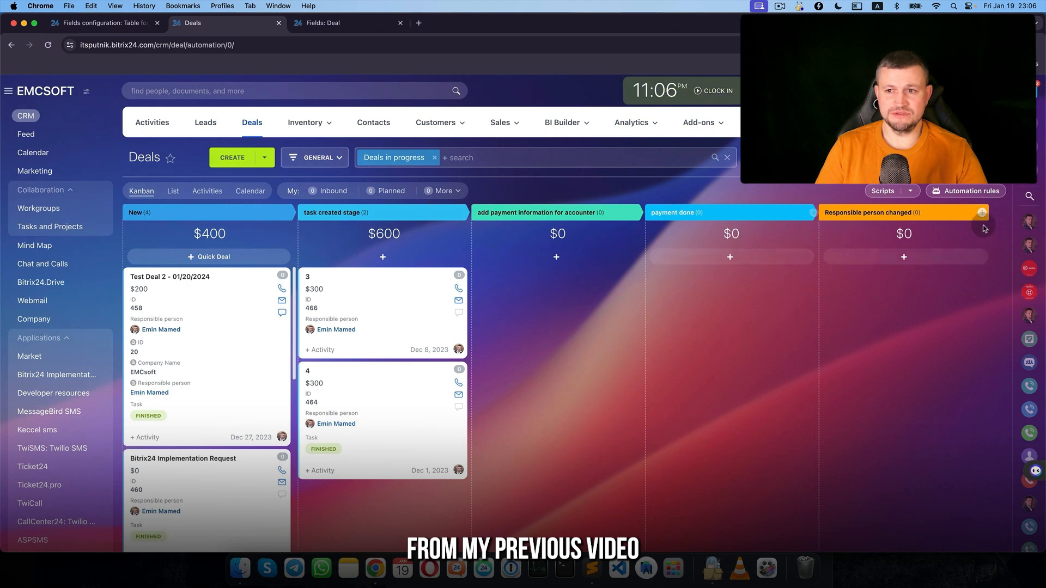
Step: Add a Modify item automation rule for deals and place it in the "add payment information for accounter" stage
left_click(970, 191)
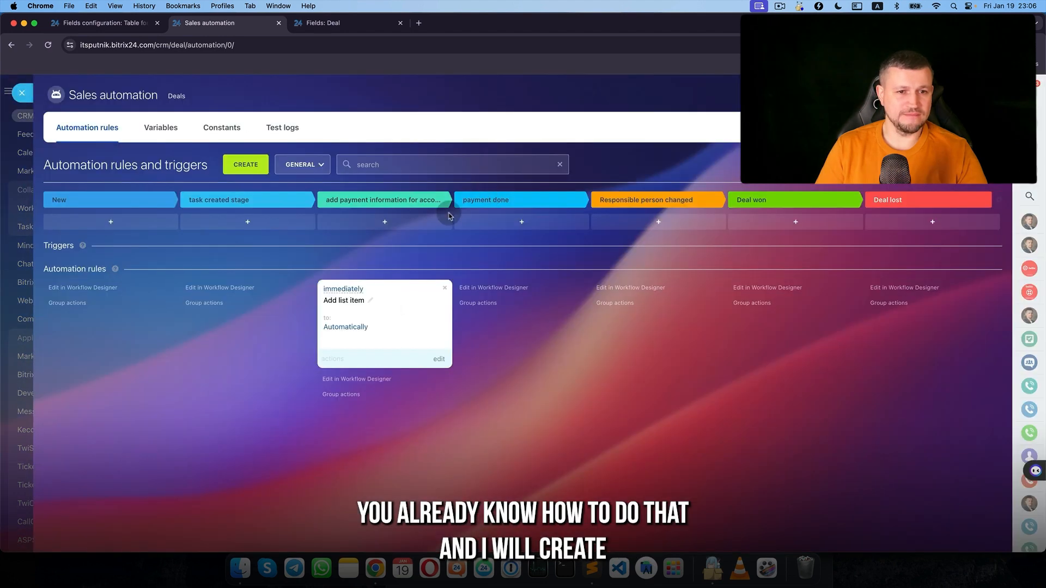
left_click(248, 164)
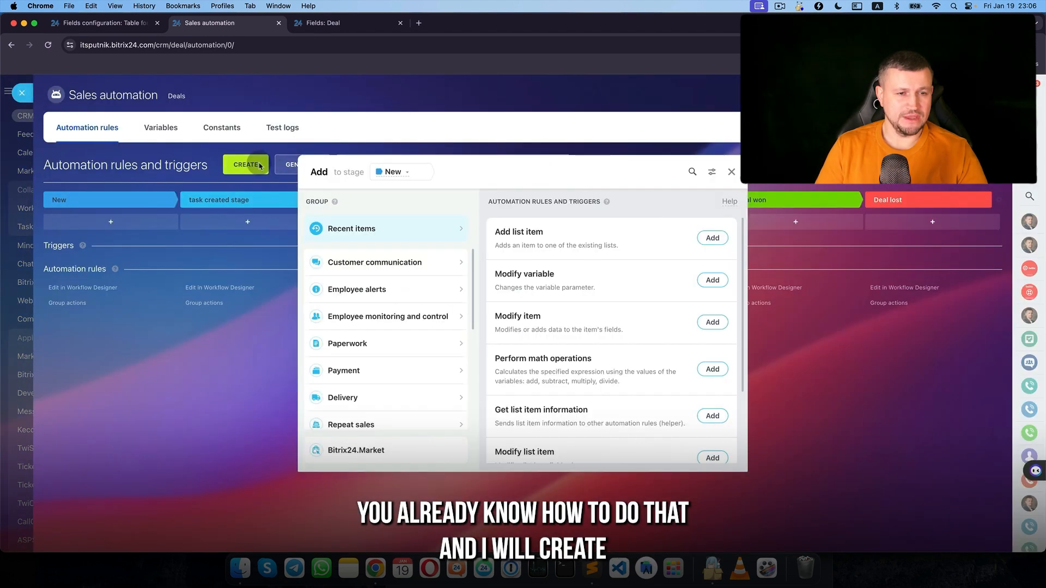
scroll(391, 394, "down", 3)
scroll(393, 396, "down", 2)
left_click(713, 322)
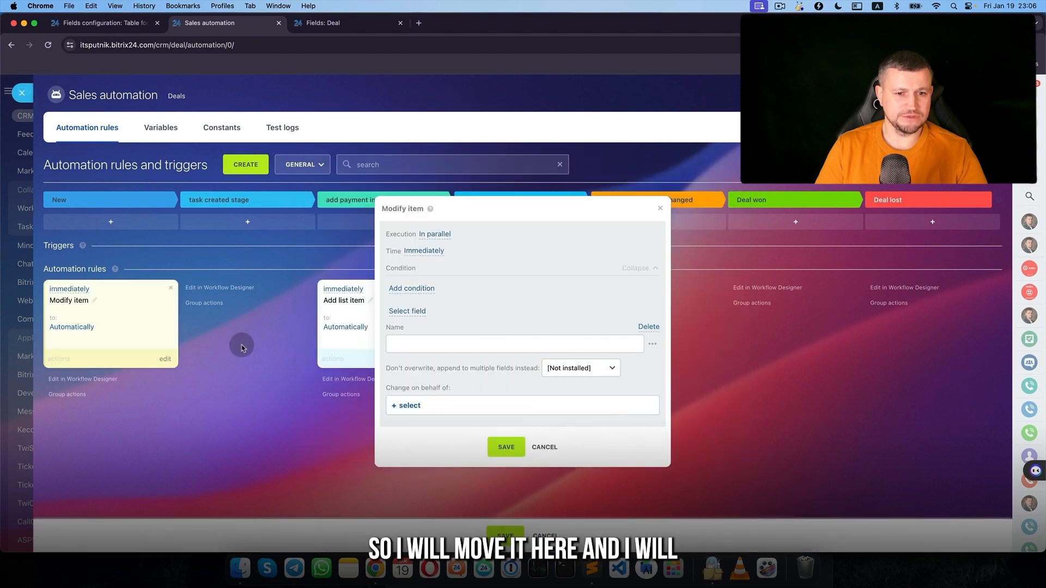
left_click(560, 448)
left_click_drag(95, 318, 369, 318)
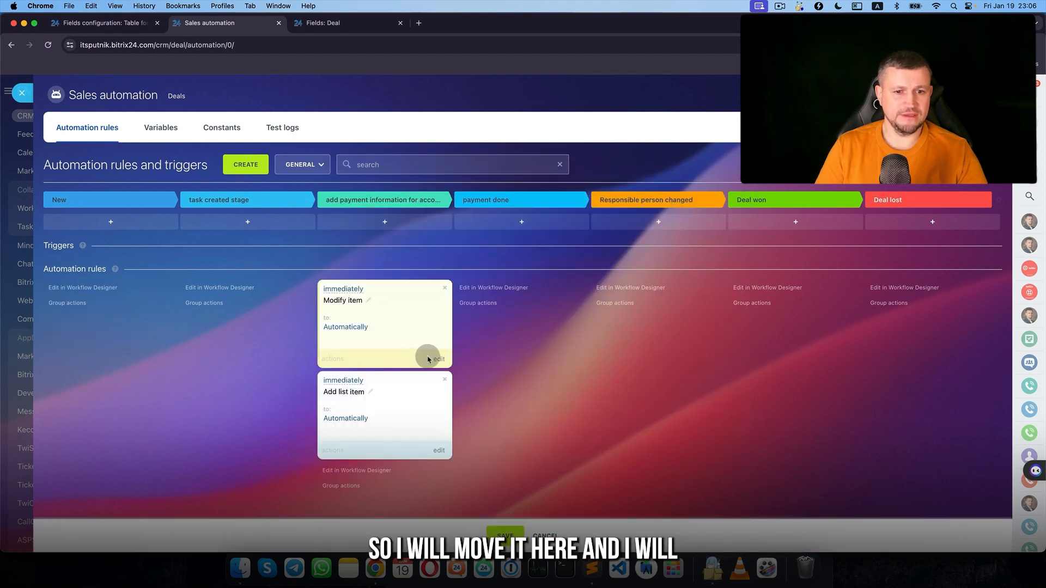
Step: Rename the Modify item automation rule as "Enter payment date"
left_click(368, 301)
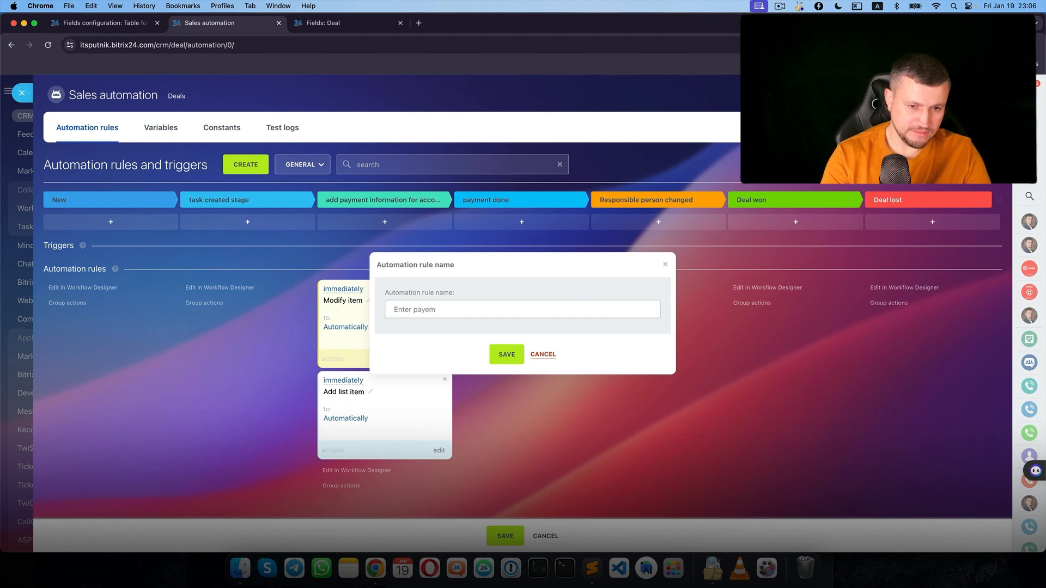
type("Enter payment dat")
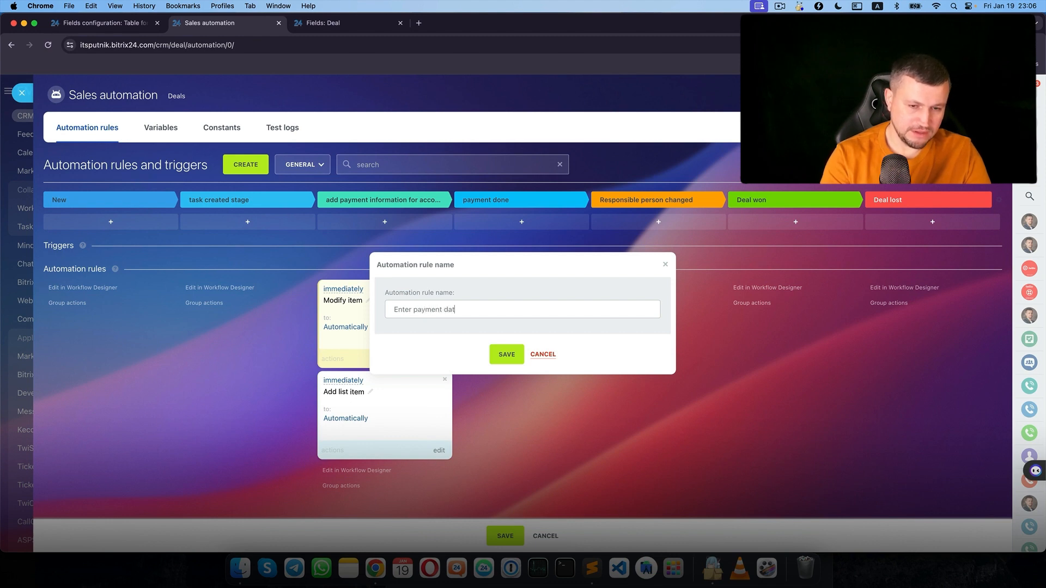
type("e")
key("Return")
Step: Remove the Name field from the "Enter payment date" rule and choose your own user for Change on behalf of
left_click(439, 359)
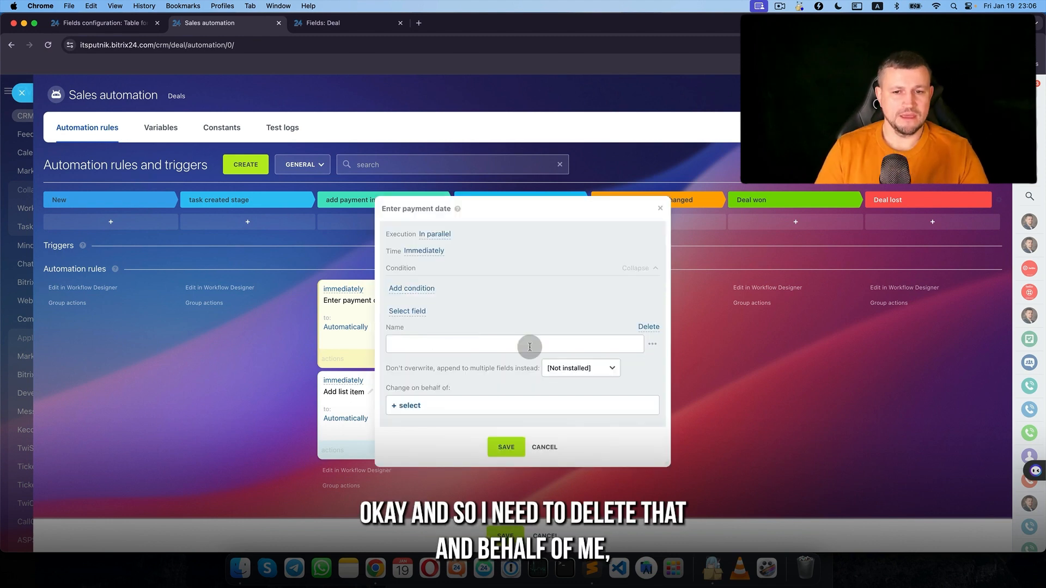
left_click(645, 331)
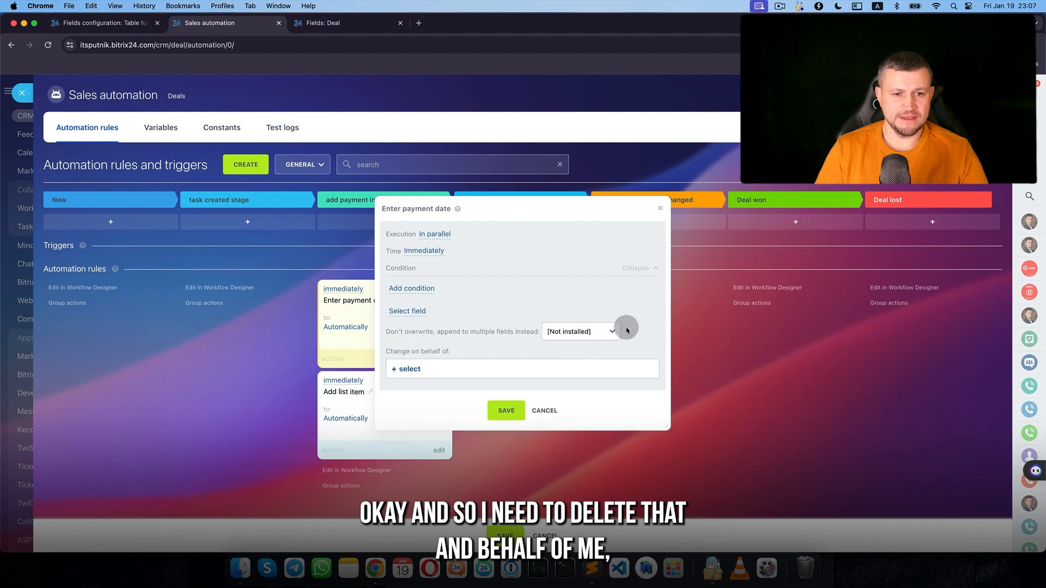
left_click(414, 375)
left_click(428, 218)
Step: Add the Payment date field to the "Enter payment date" rule and fill it with the current date
left_click(411, 310)
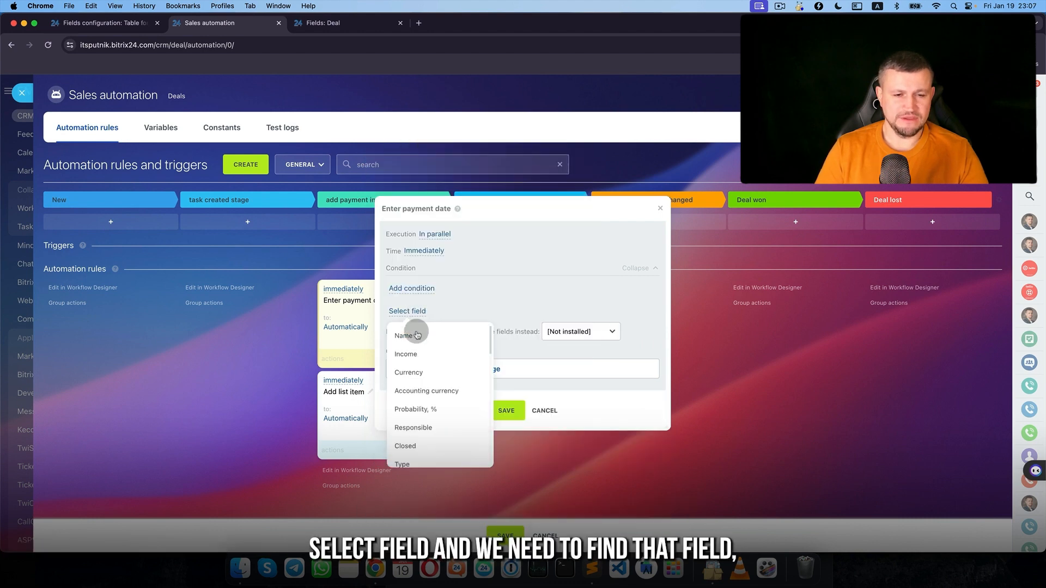
scroll(424, 384, "down", 10)
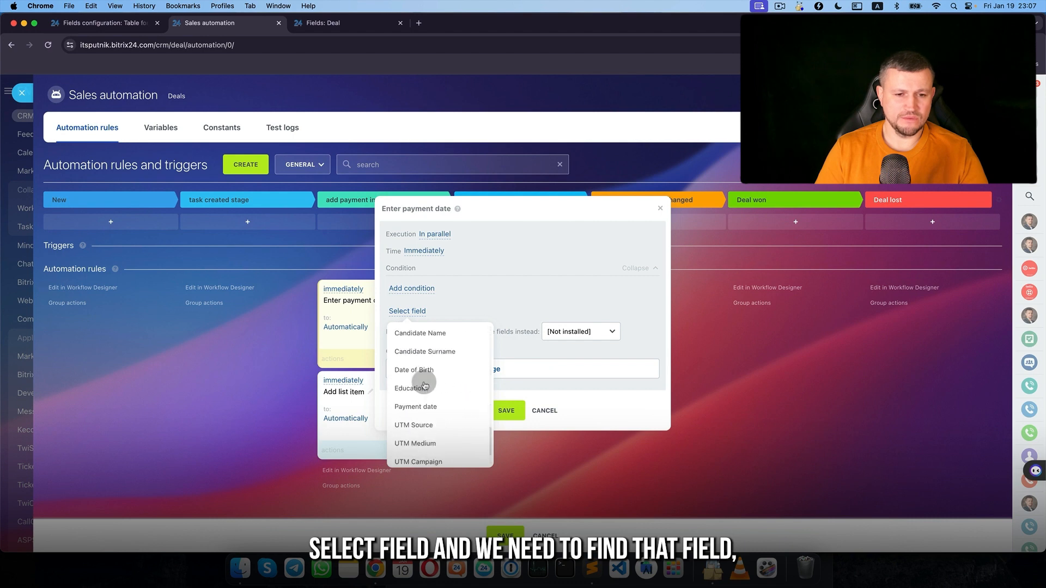
scroll(424, 384, "down", 2)
scroll(419, 383, "up", 1)
left_click(421, 383)
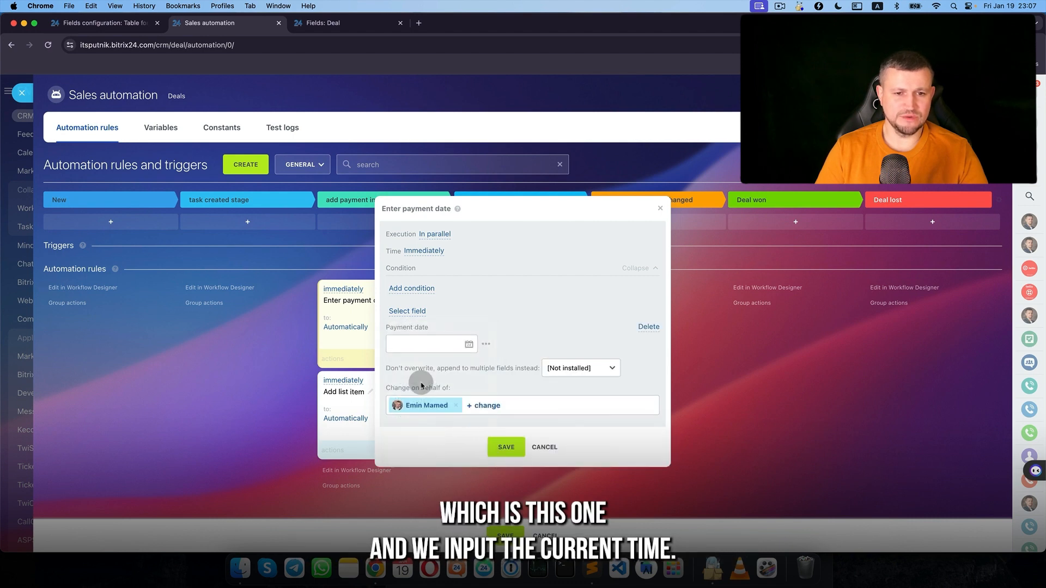
left_click(469, 344)
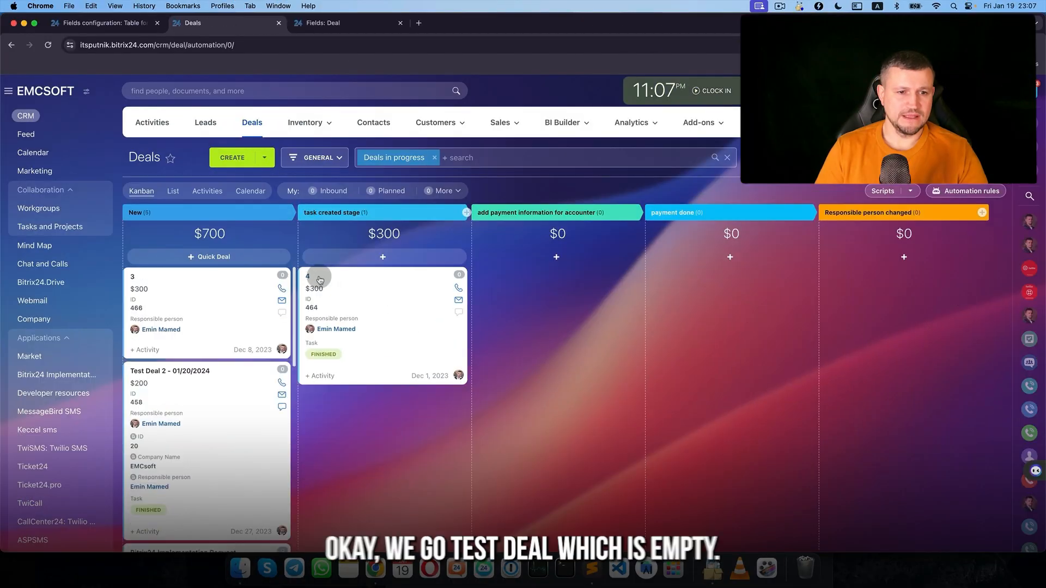
Step: Open deal "4", move it to the "add payment information for accounter" stage and check its Payment date field
left_click(316, 275)
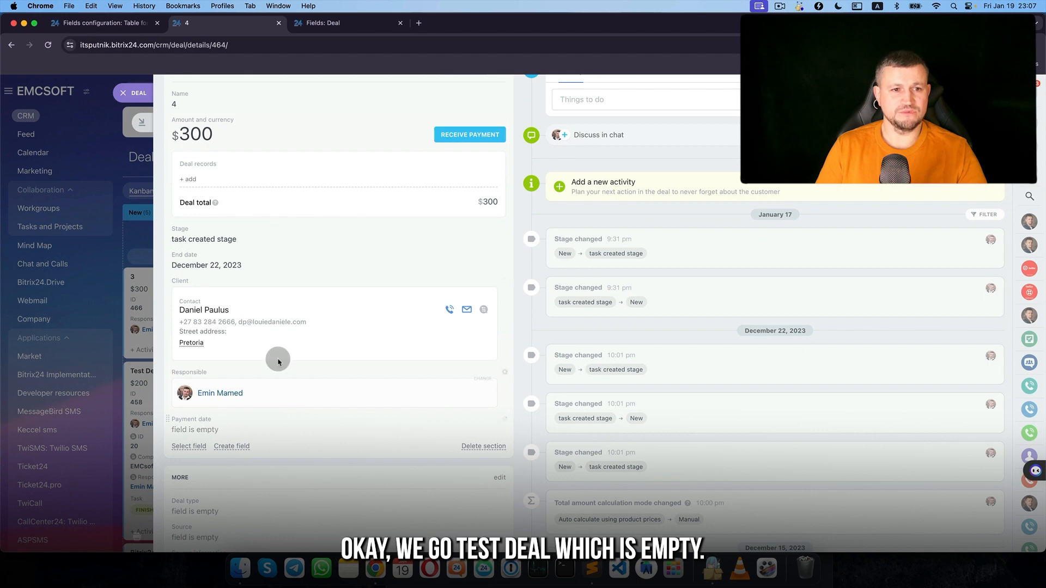
scroll(310, 208, "up", 3)
left_click(477, 120)
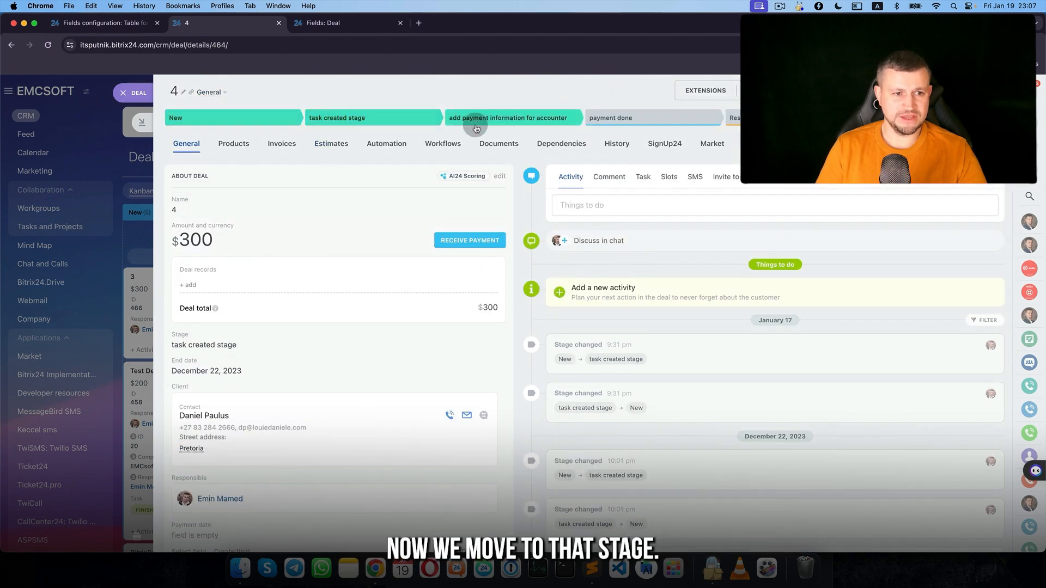
scroll(179, 490, "down", 2)
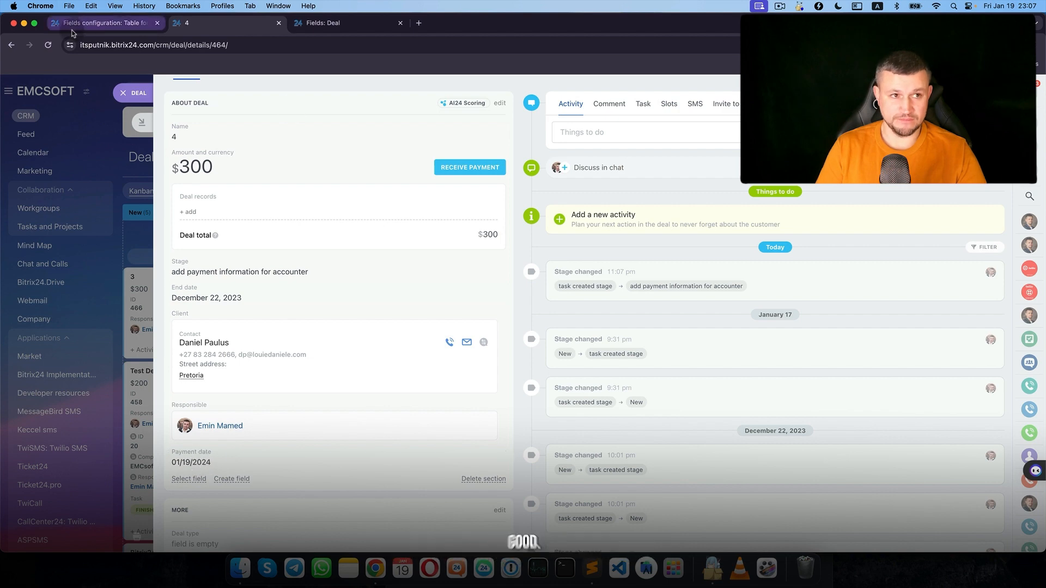
left_click(104, 23)
left_click(301, 25)
left_click(229, 23)
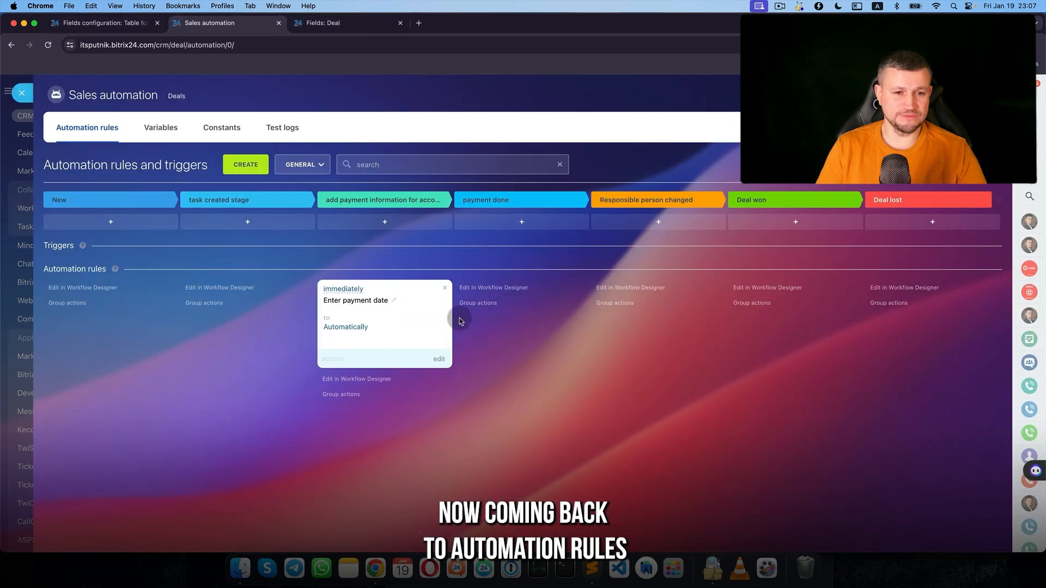
Step: Add an Add list item automation rule and place it below "Enter payment date" in the "add payment information for accounter" stage
left_click(246, 165)
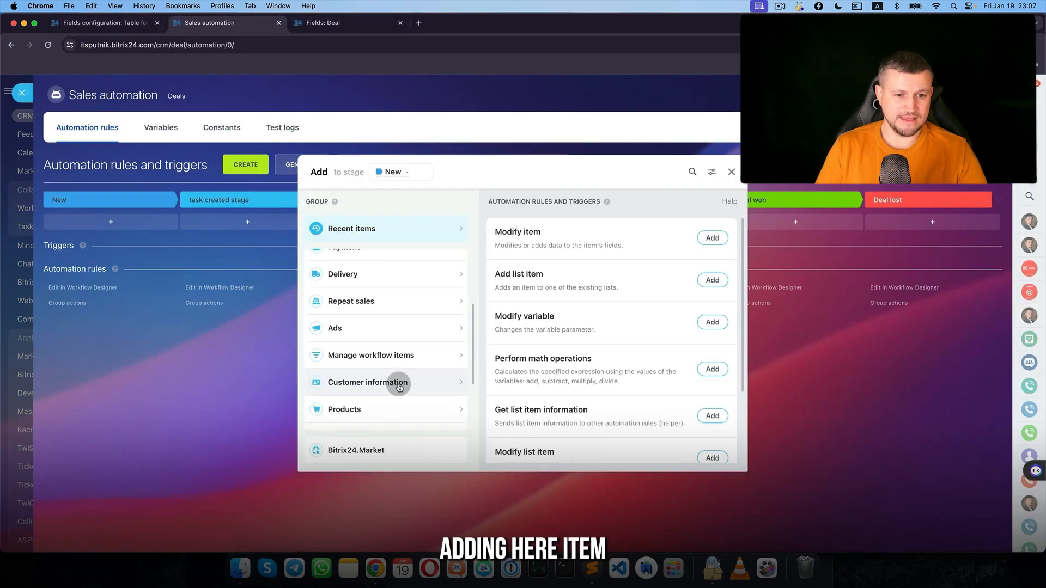
scroll(392, 381, "down", 3)
left_click(400, 384)
left_click(711, 267)
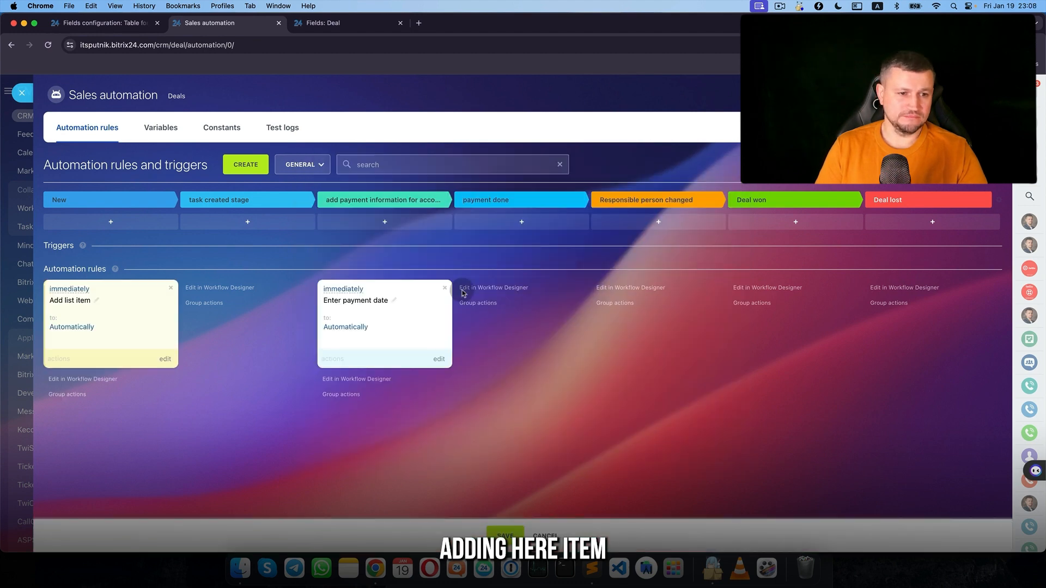
Step: In the Add list item rule for Table for accounter, set Created By to your own user, Company Name to {{Name}} and Payment date to {{Payment date}}
left_click(408, 373)
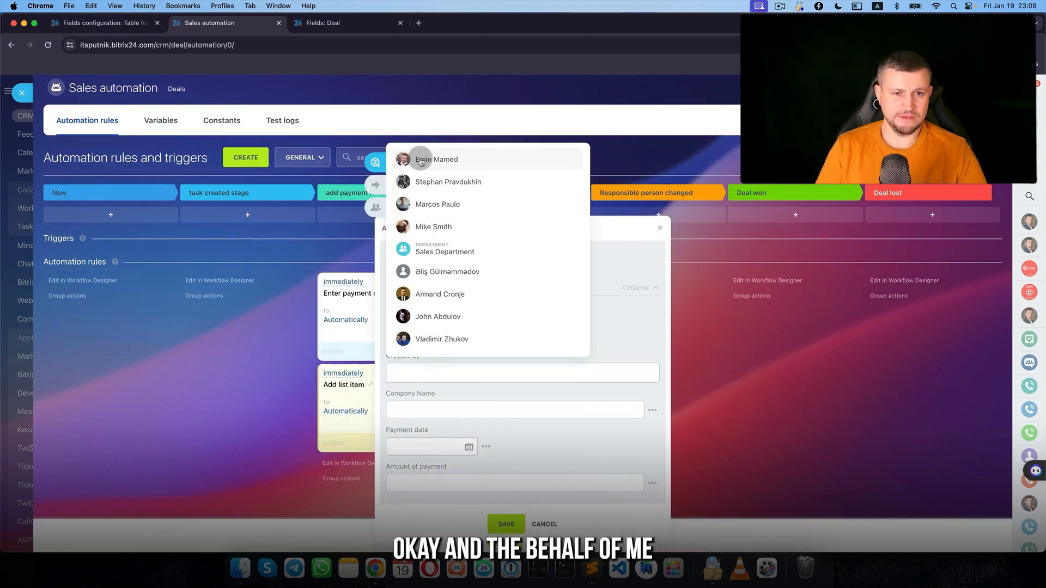
left_click(402, 159)
left_click(652, 409)
left_click(697, 354)
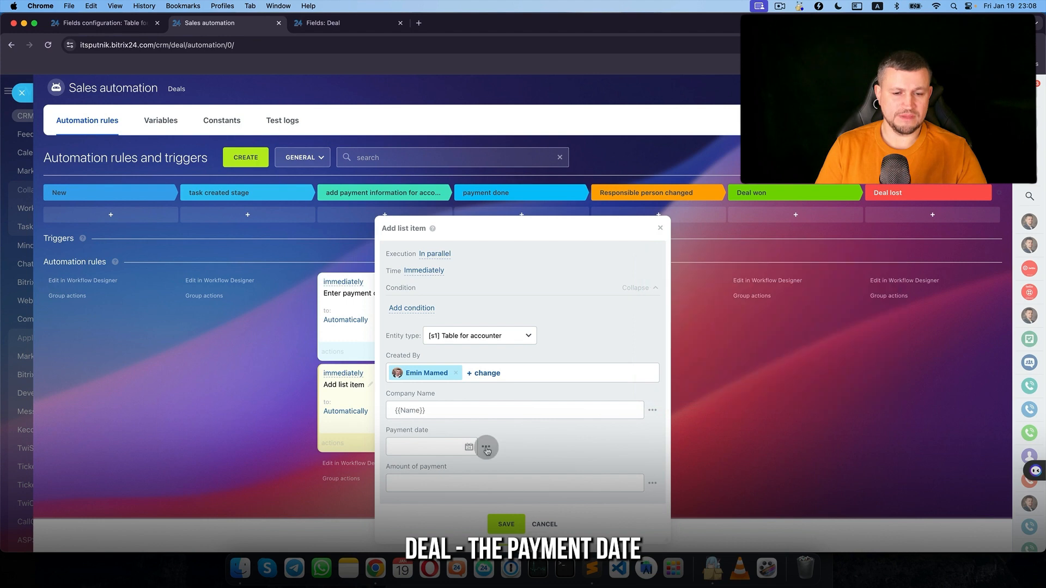
left_click(486, 447)
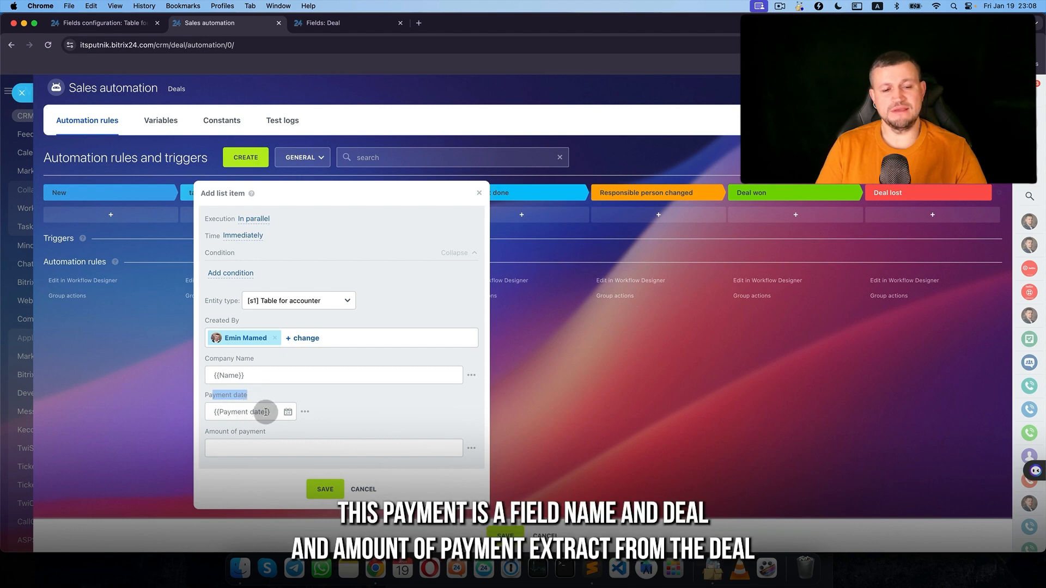
Step: Fill the rule's Amount of payment with the deal's amount, and save the rule and the automation changes
left_click(453, 439)
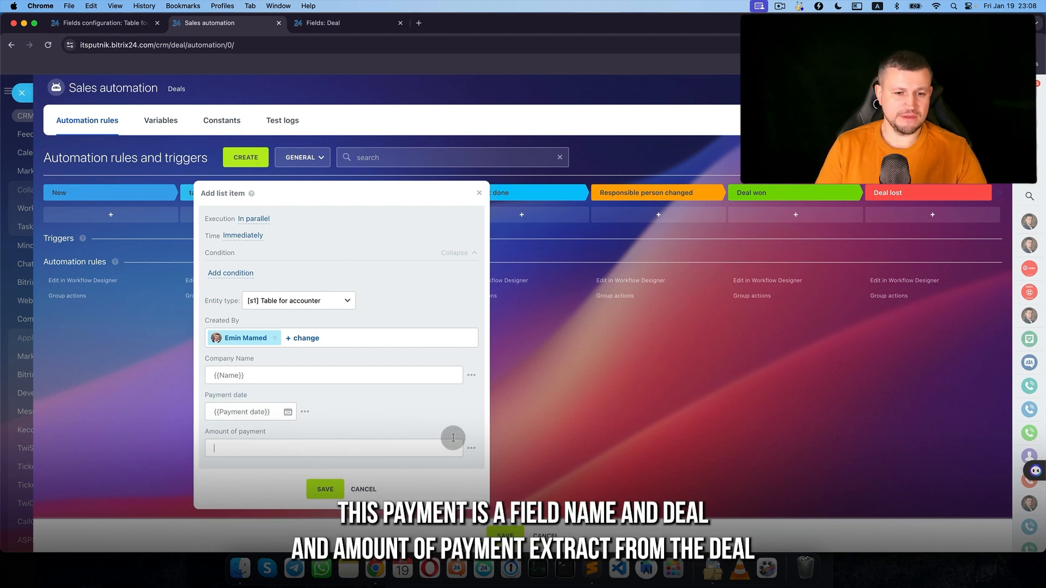
left_click(471, 448)
left_click(479, 336)
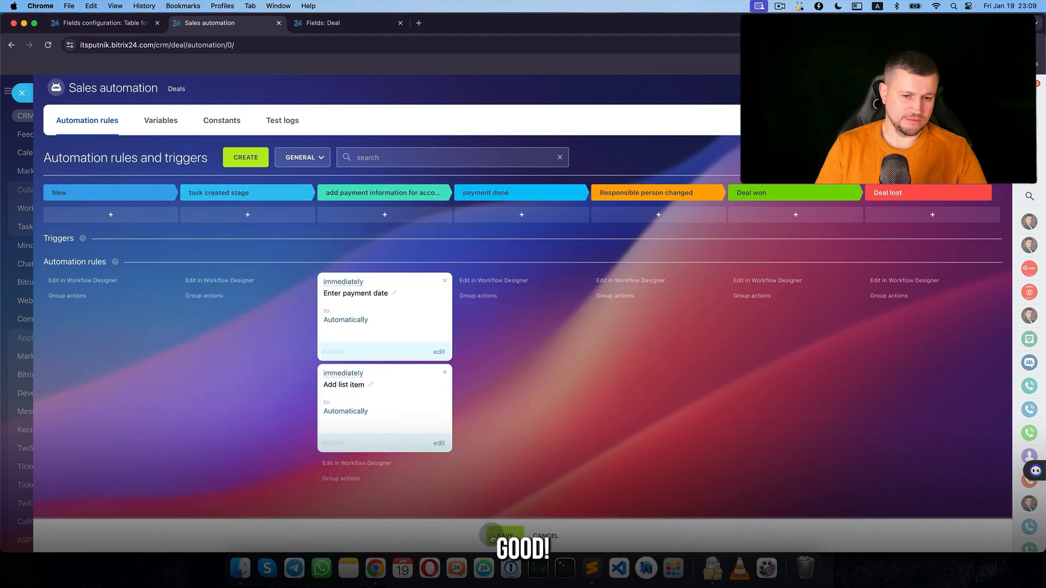
left_click(492, 538)
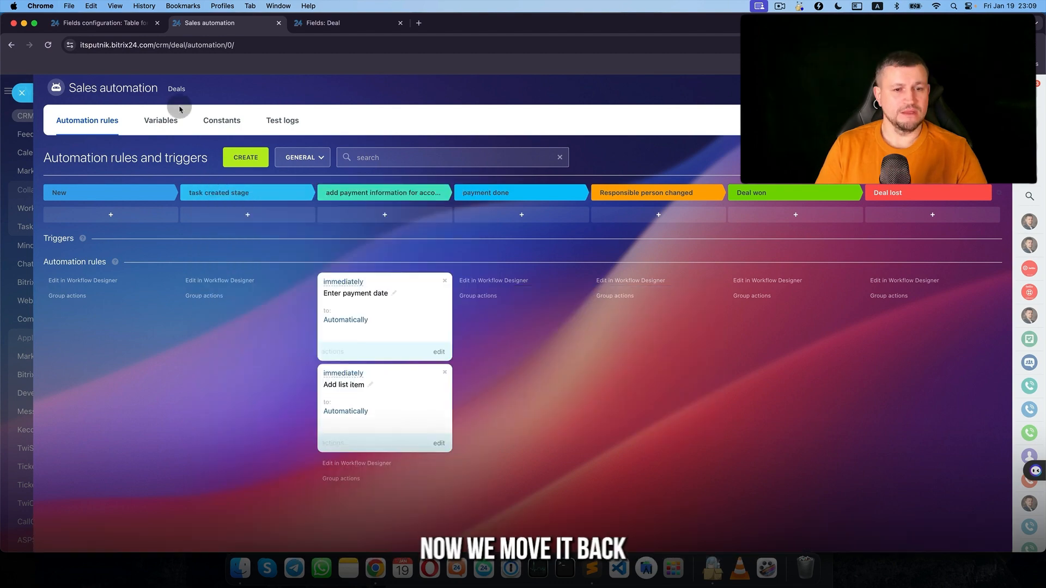
Step: Move deal "4" back to the "task created stage" and rename it as "Company A"
left_click(23, 93)
left_click_drag(518, 280, 308, 281)
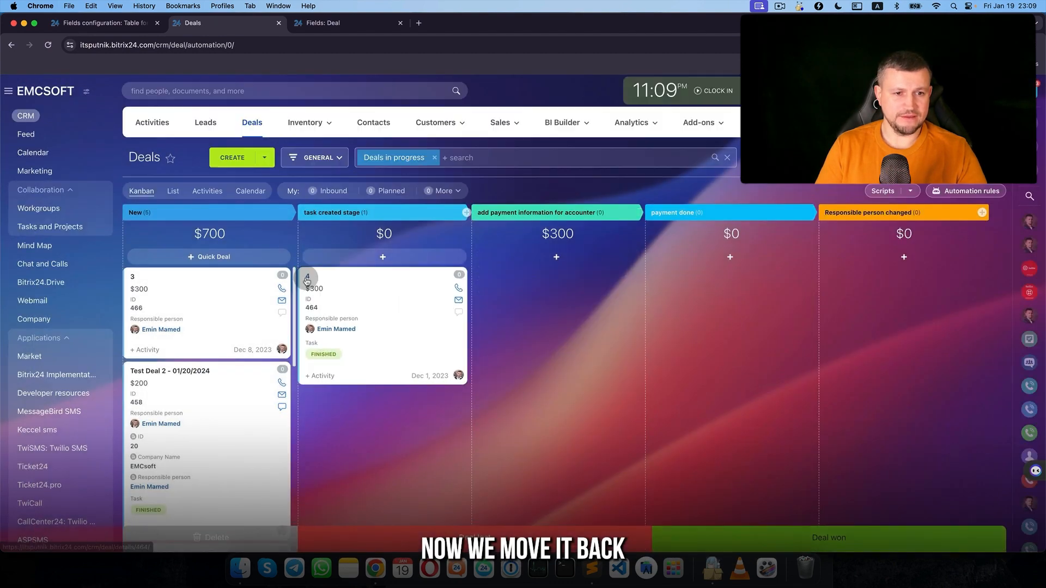
left_click(307, 277)
left_click(185, 94)
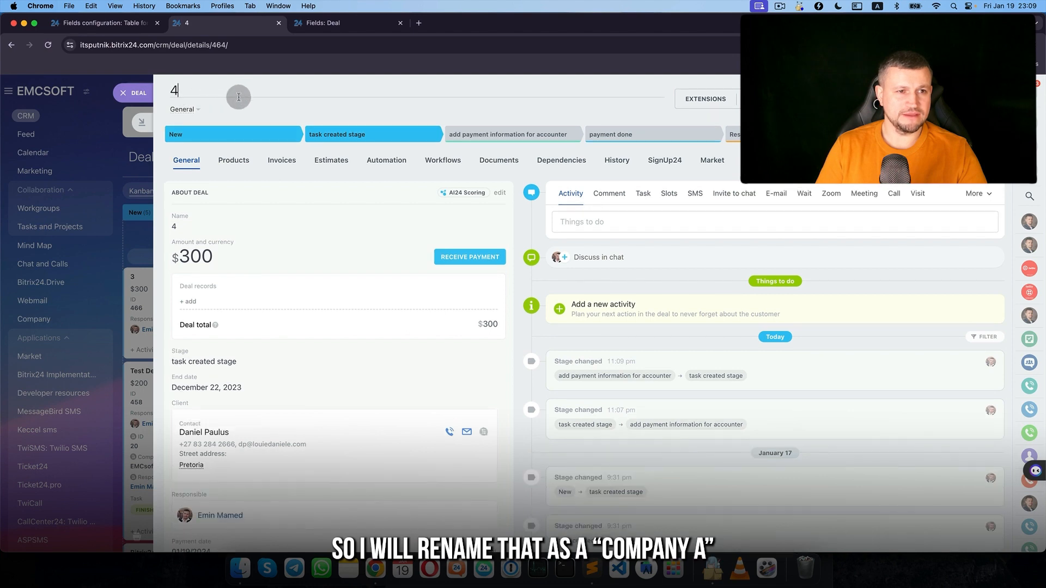
type("Compa")
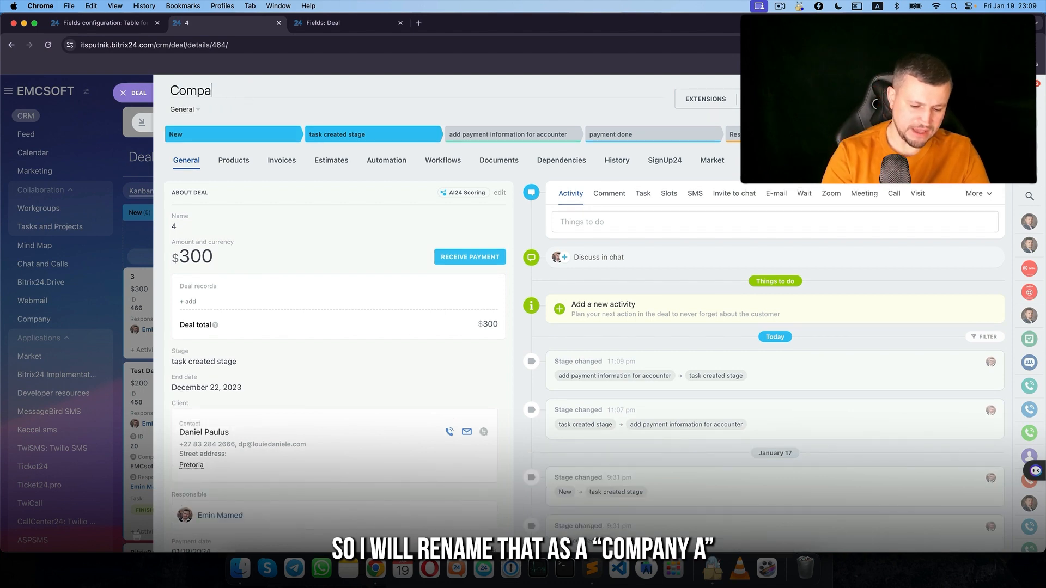
type("ny A")
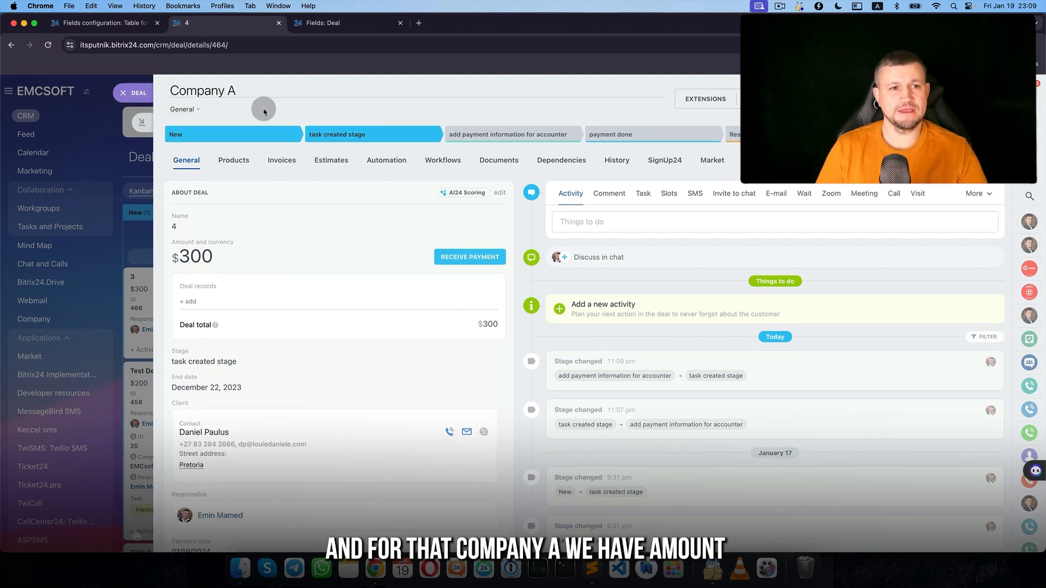
left_click(264, 112)
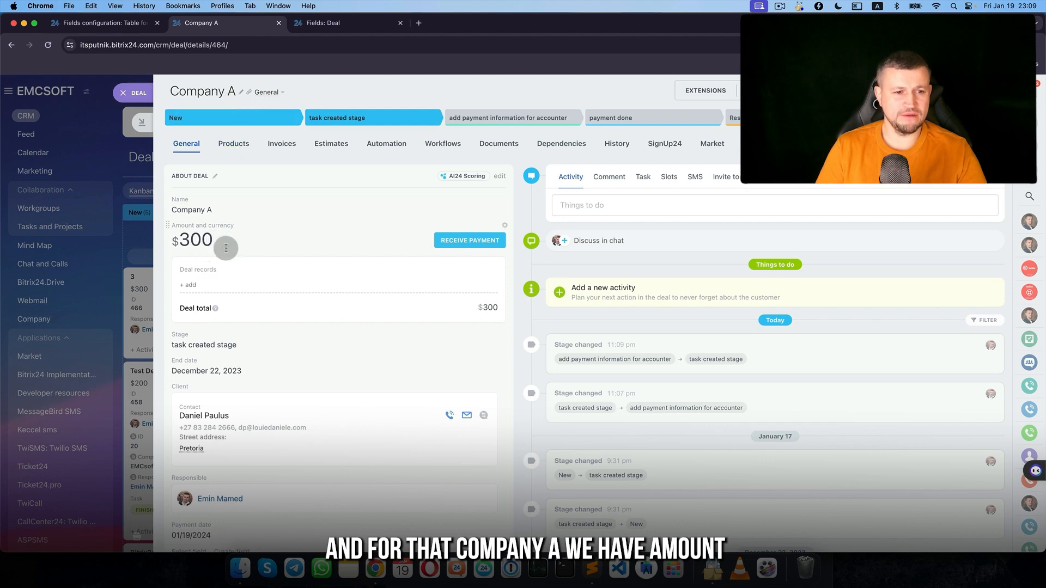
Step: Review deal "Company A", move it to the "add payment information for accounter" stage, and check its row in Table for accounter
scroll(225, 283, "down", 3)
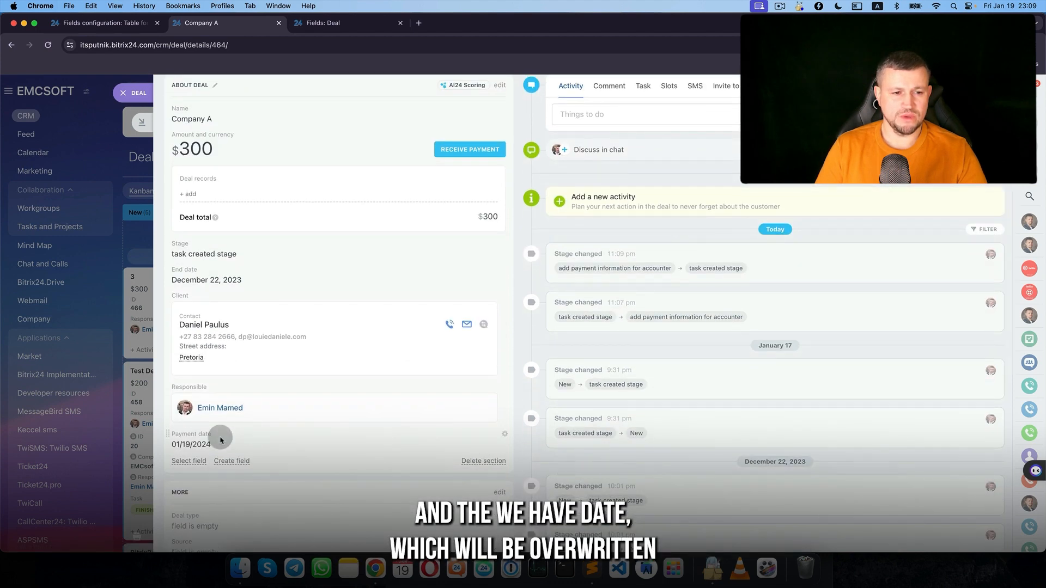
scroll(341, 400, "up", 3)
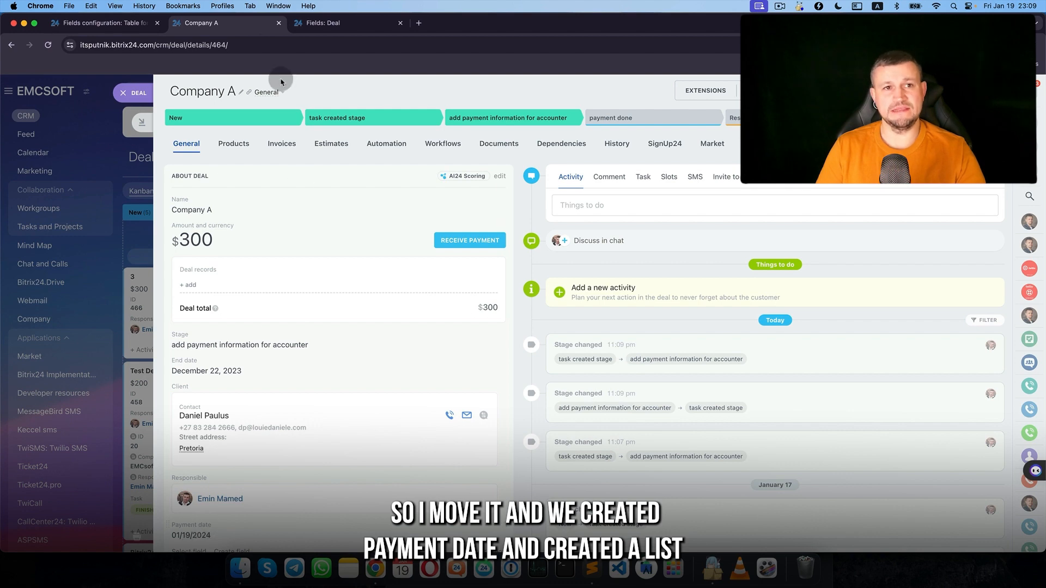
left_click(132, 21)
left_click(905, 157)
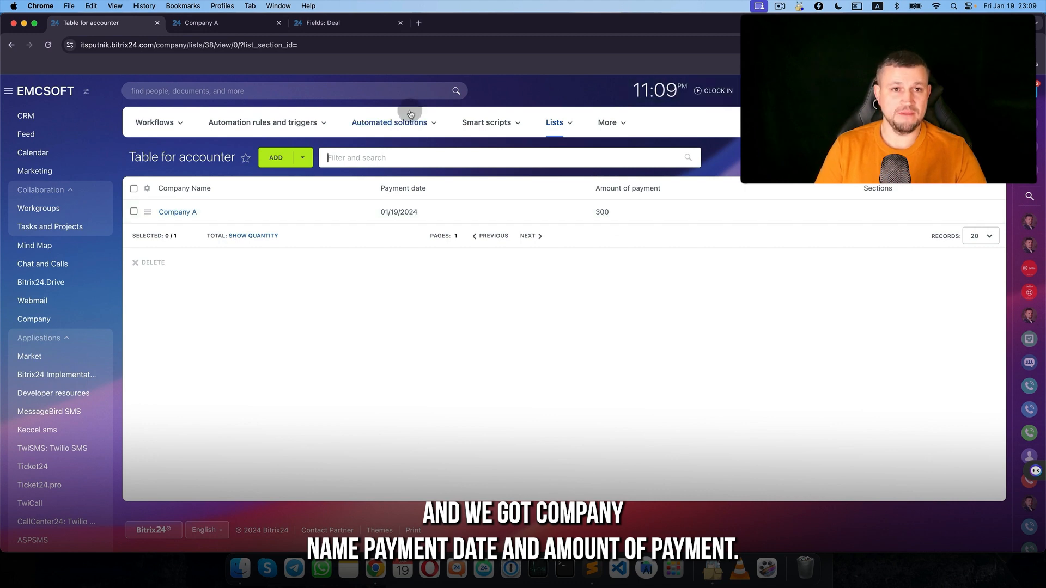
Step: Rename deal "3" as "Company B", move it to the "add payment information for accounter" stage, and check Table for accounter
left_click(226, 23)
key("Escape")
left_click_drag(314, 262, 316, 265)
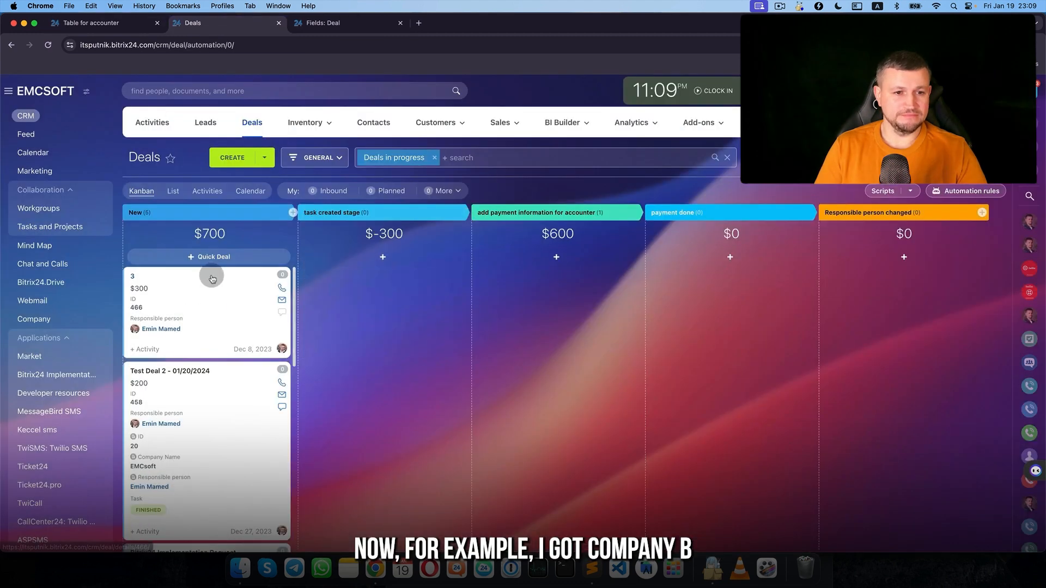
left_click(315, 265)
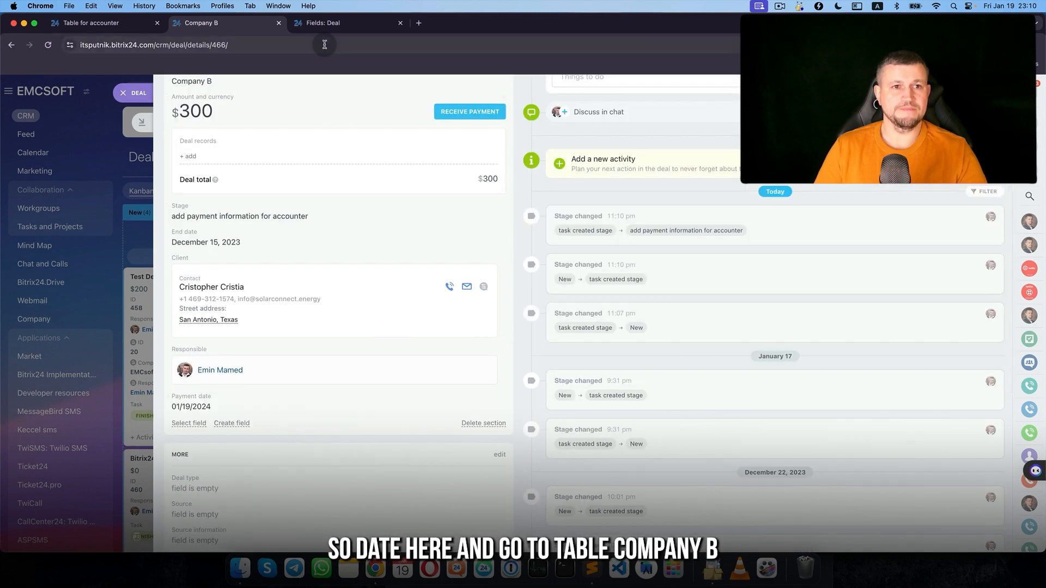
left_click(91, 23)
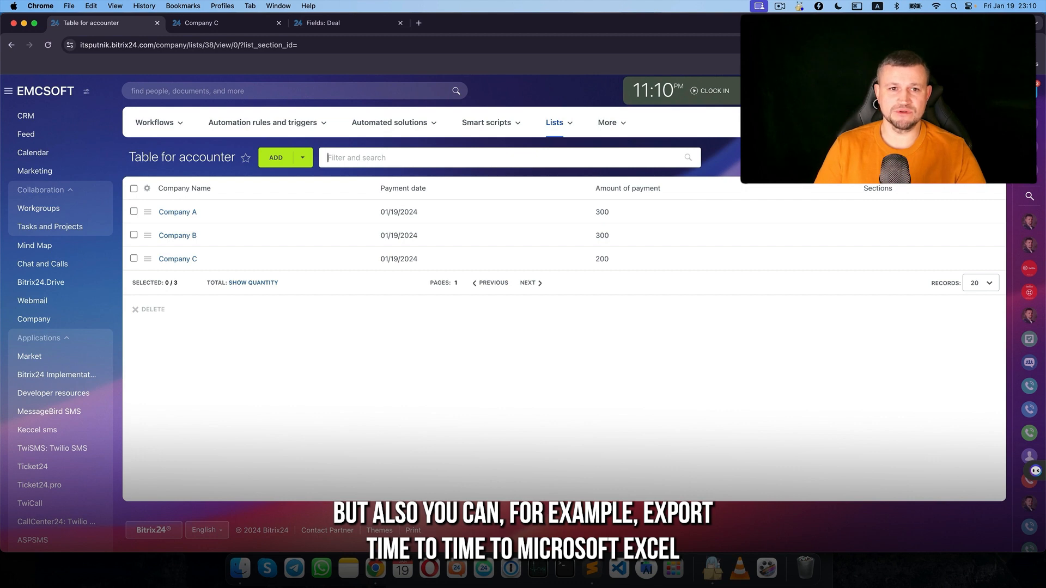
Step: Export Table for accounter to Microsoft Excel, view list_38.xls, and close the workbook and the Downloads window
left_click(994, 158)
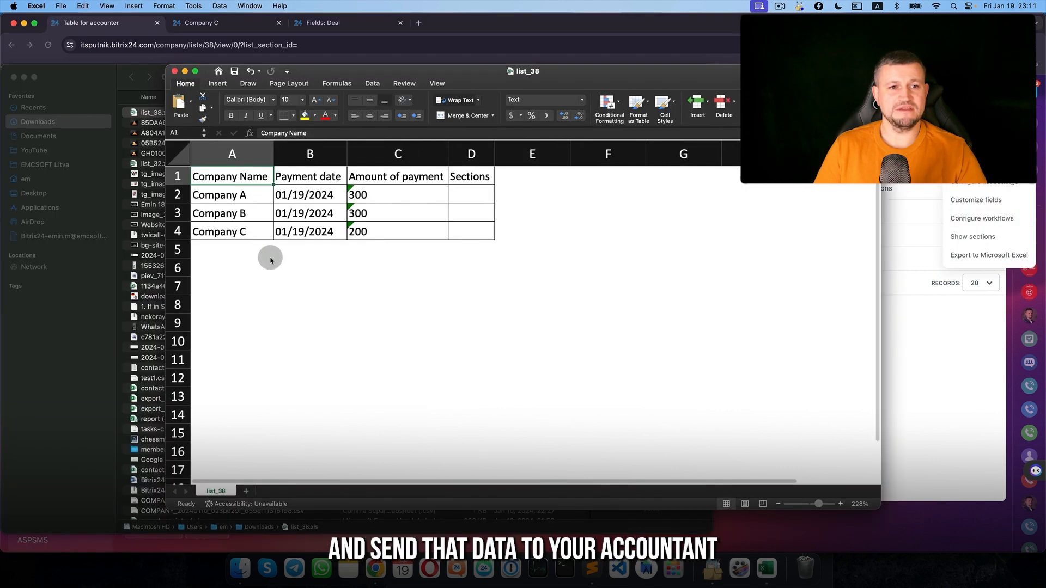
left_click(174, 71)
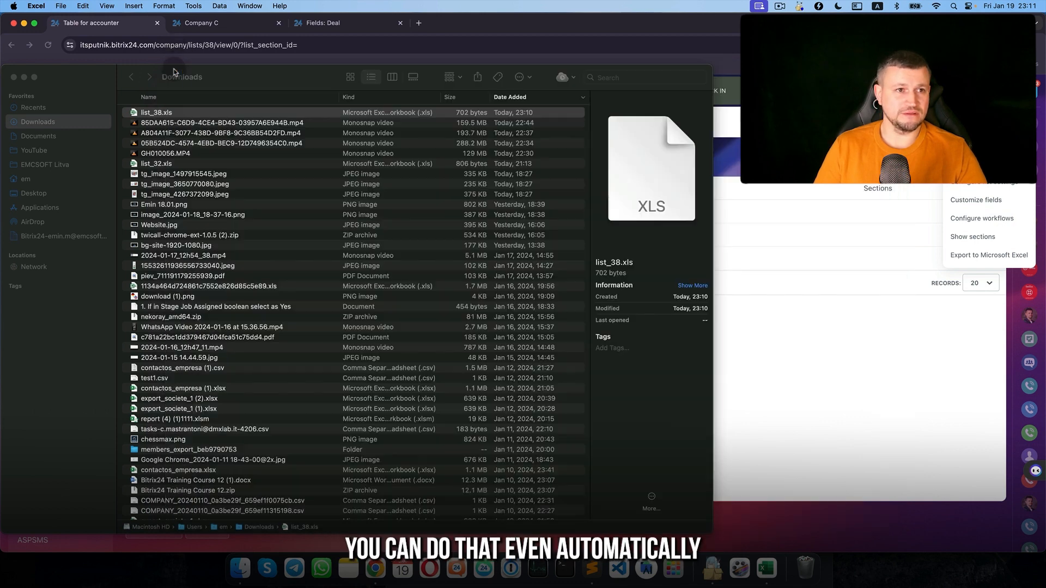
left_click(14, 77)
left_click(457, 244)
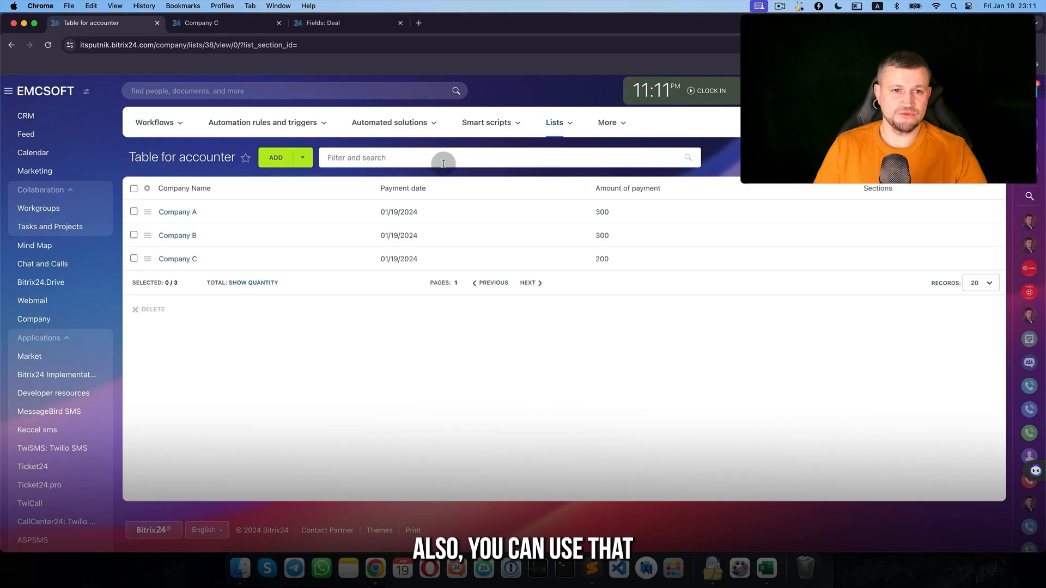
Step: Add Payment date to the Table for accounter filter and filter the list by Last 90 days
left_click(437, 159)
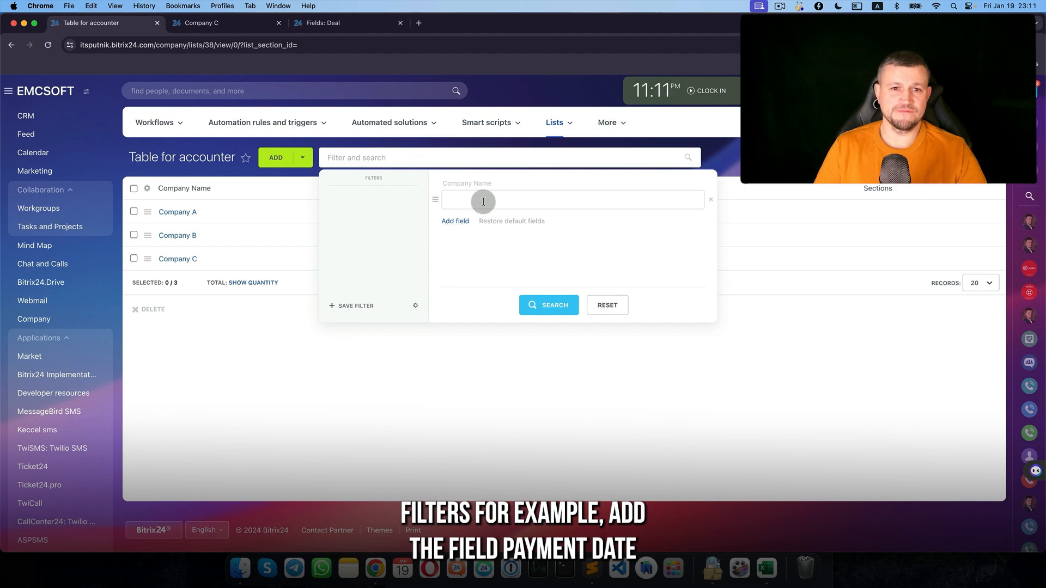
left_click(463, 222)
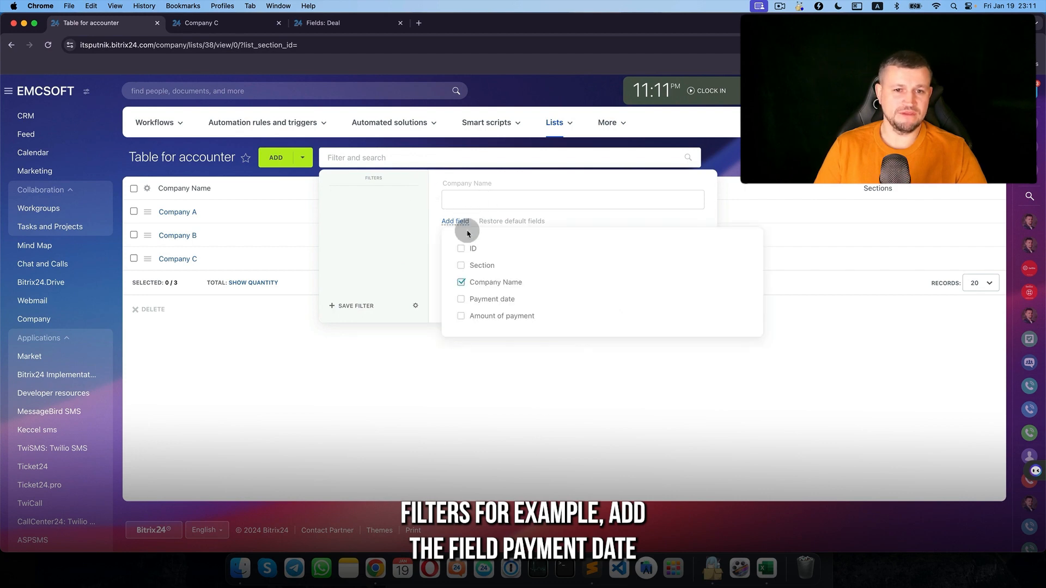
left_click(462, 300)
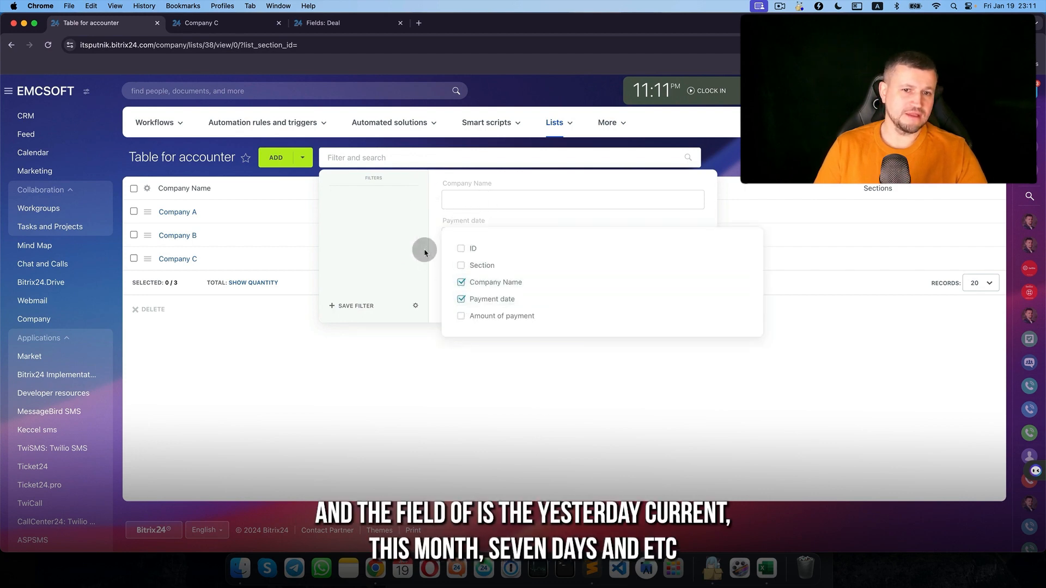
left_click(423, 250)
left_click(485, 239)
scroll(480, 293, "down", 5)
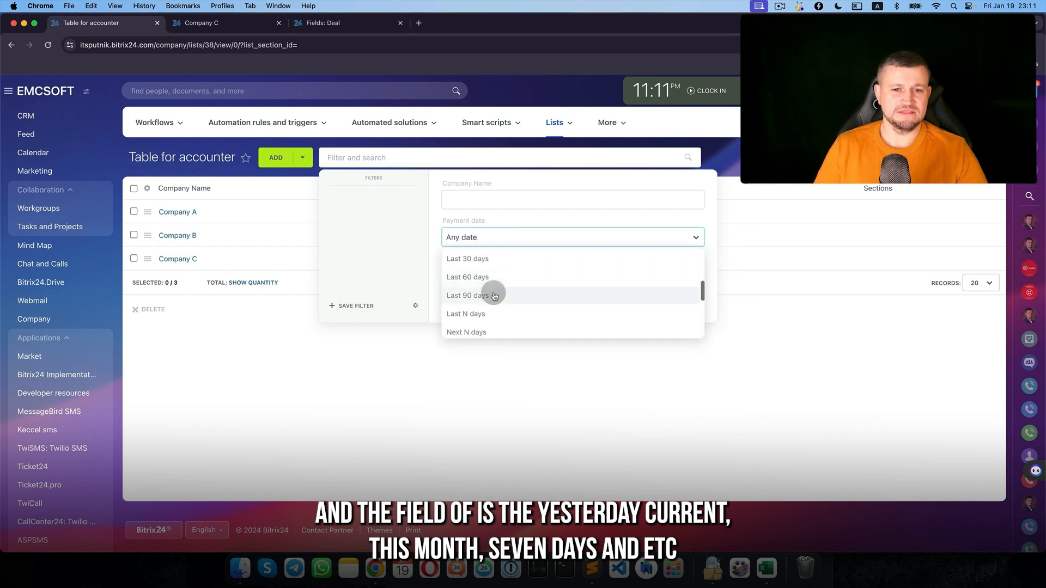
left_click(480, 295)
left_click(580, 309)
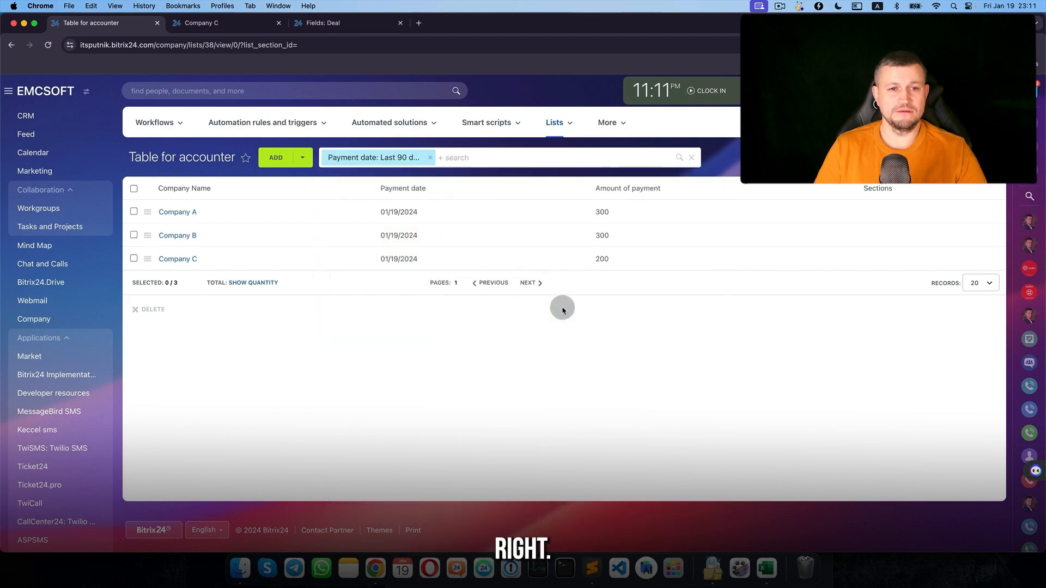
Step: Open the deals' automation rules and add a Modify list item rule from Data storage and modification to the New stage
left_click(248, 27)
left_click(130, 93)
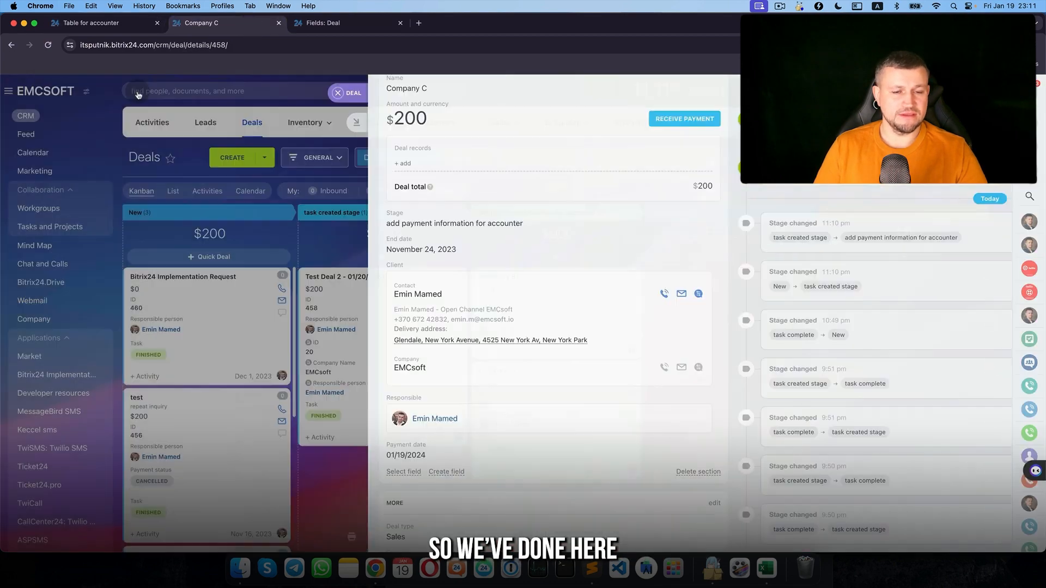
left_click(976, 191)
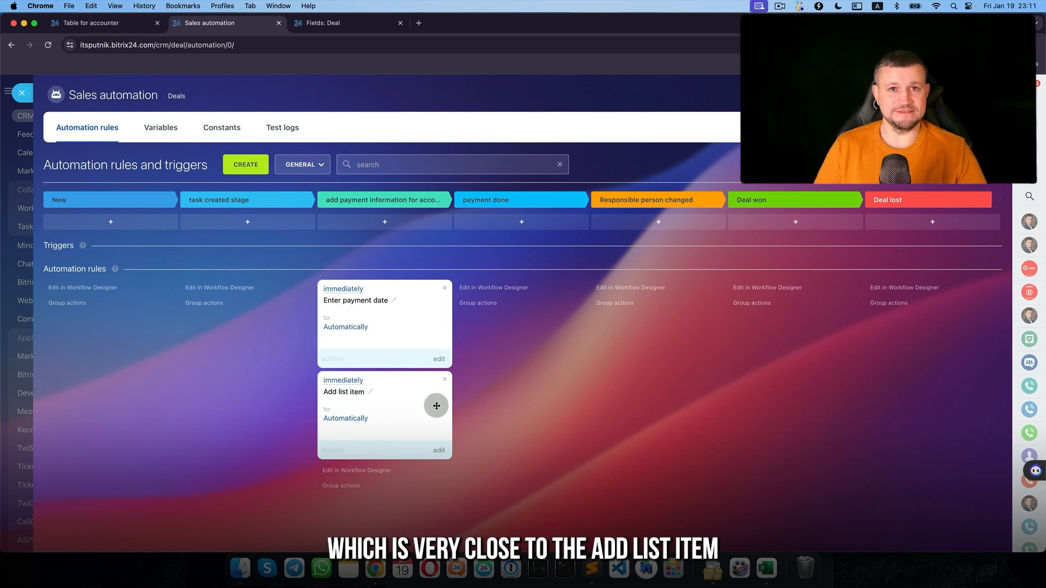
scroll(437, 405, "down", 1)
left_click(246, 158)
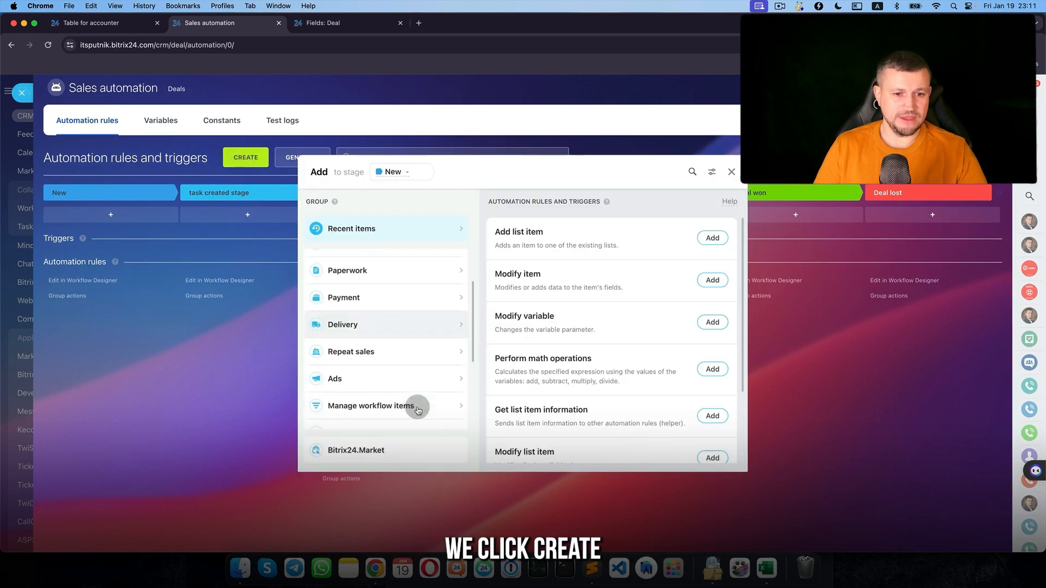
scroll(418, 410, "down", 3)
left_click(418, 366)
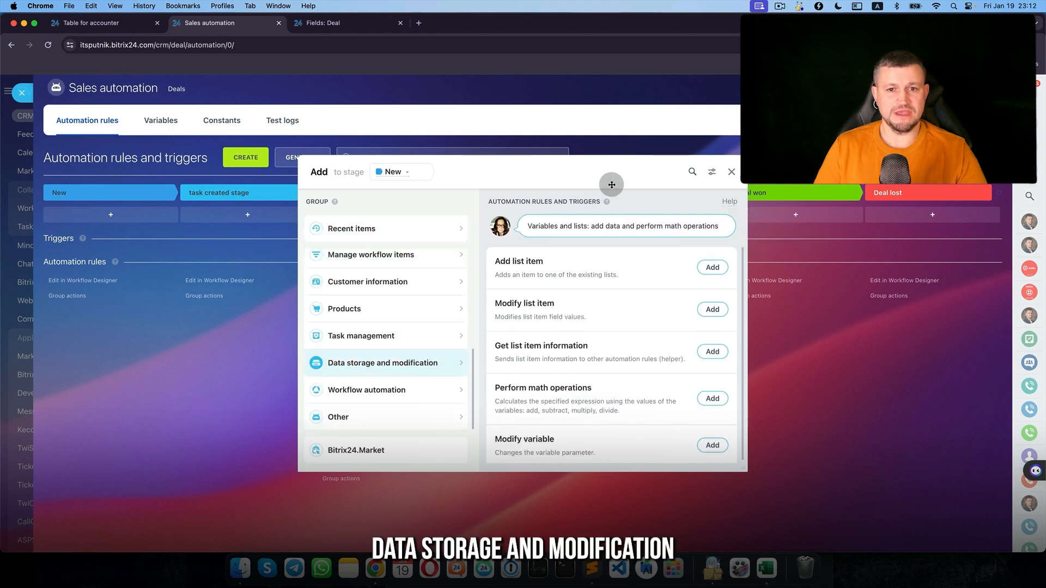
left_click_drag(616, 159, 368, 150)
left_click(436, 287)
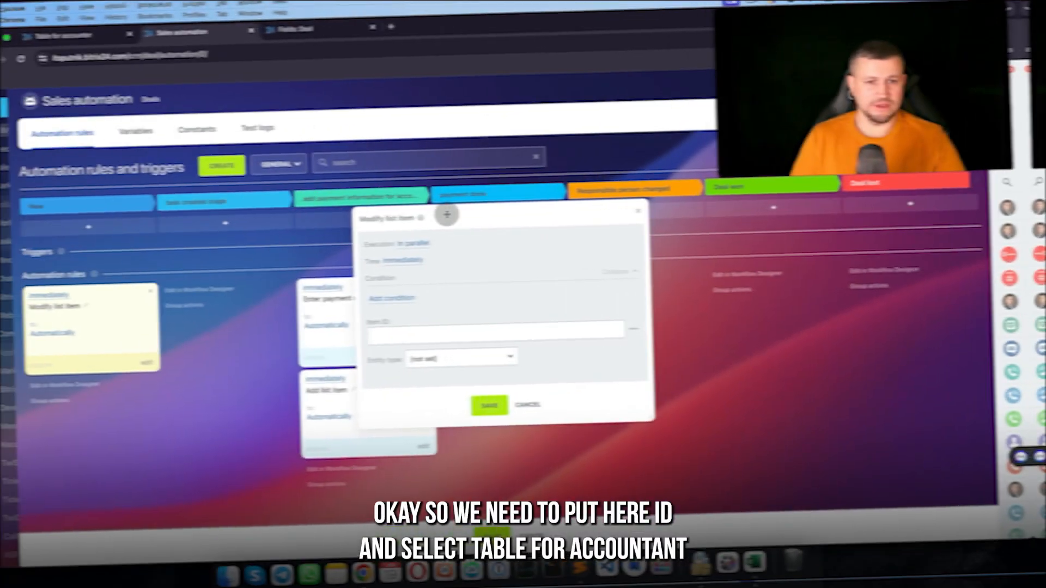
Step: Set the Modify list item rule's entity type to Table for accounter
left_click_drag(449, 214, 278, 219)
left_click(297, 354)
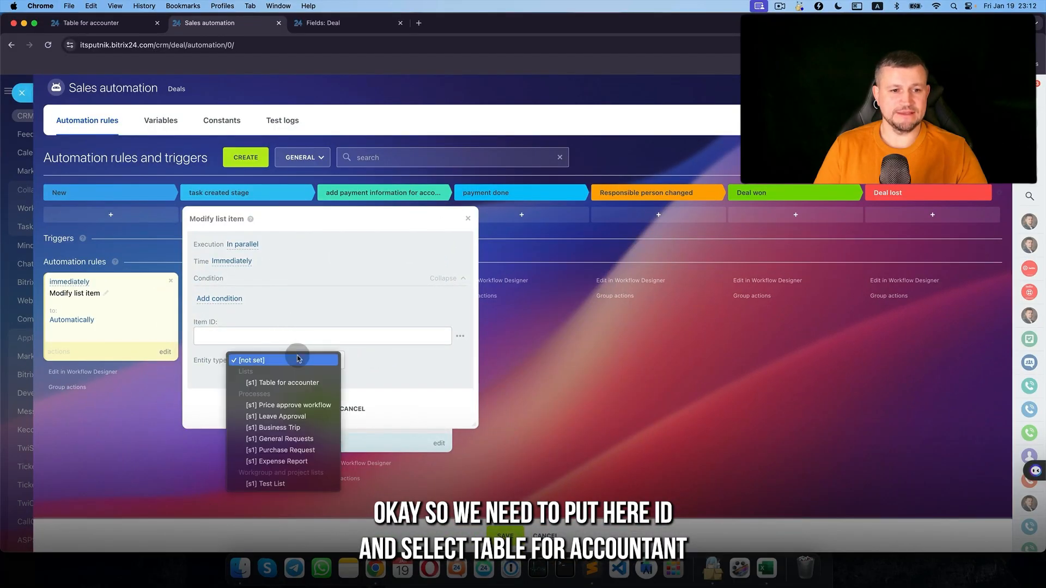
left_click(299, 380)
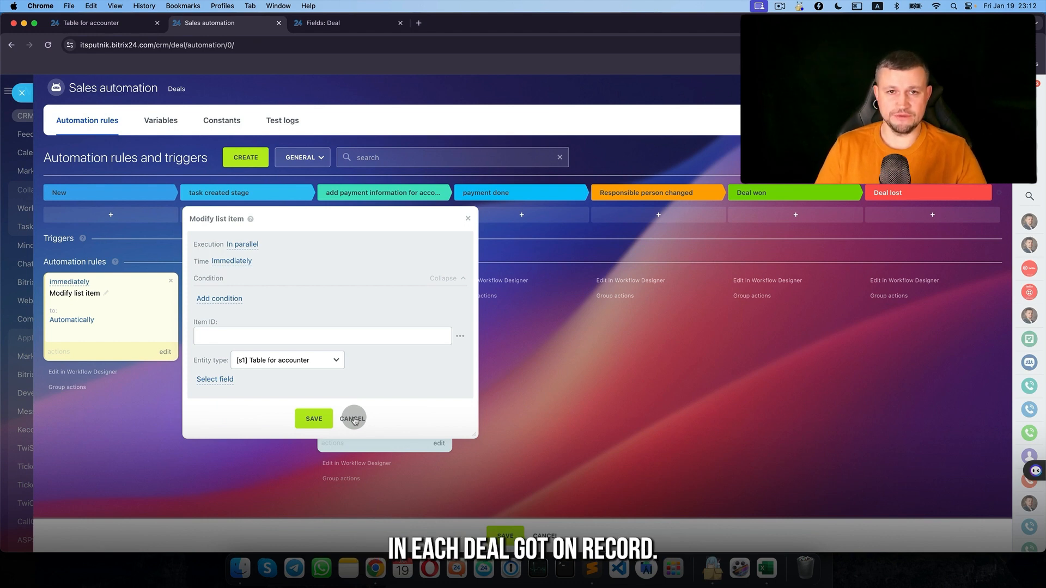
Step: Show the ID column in the Table for accounter list view
left_click(71, 22)
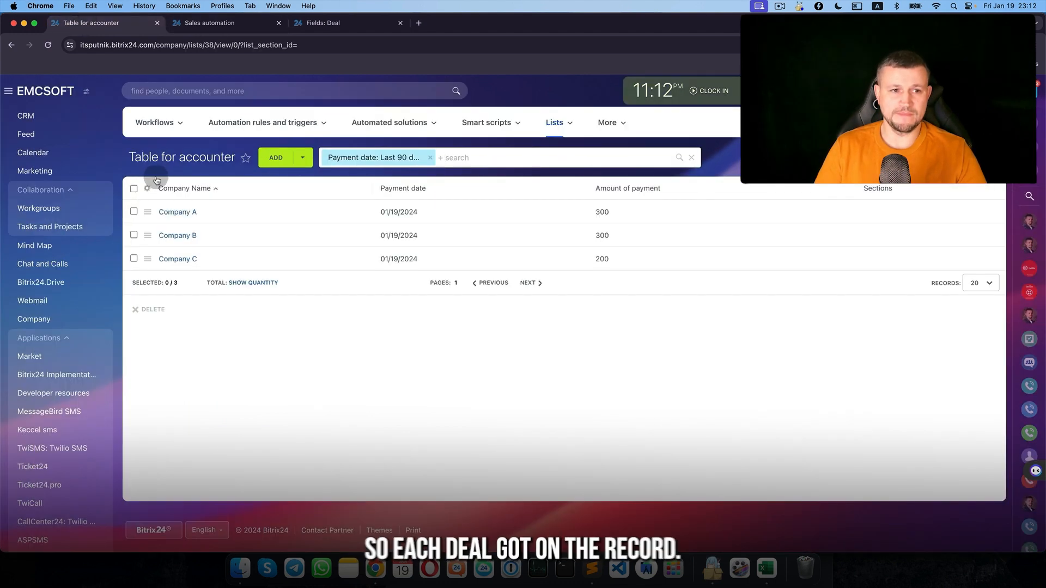
left_click(146, 188)
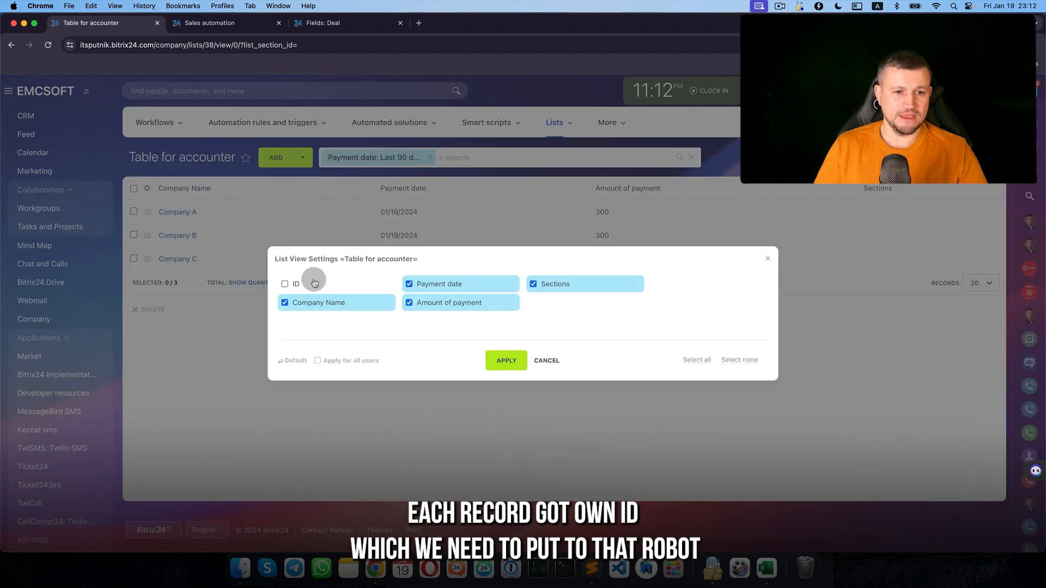
left_click(285, 284)
left_click(482, 358)
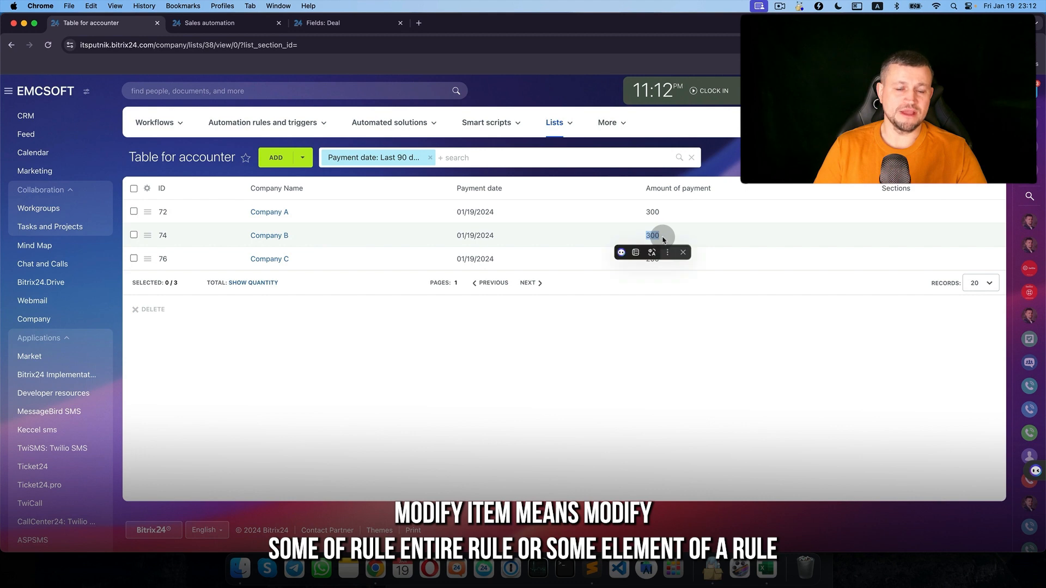
Step: Cancel the Modify list item settings and remove that rule from the New stage
left_click(210, 23)
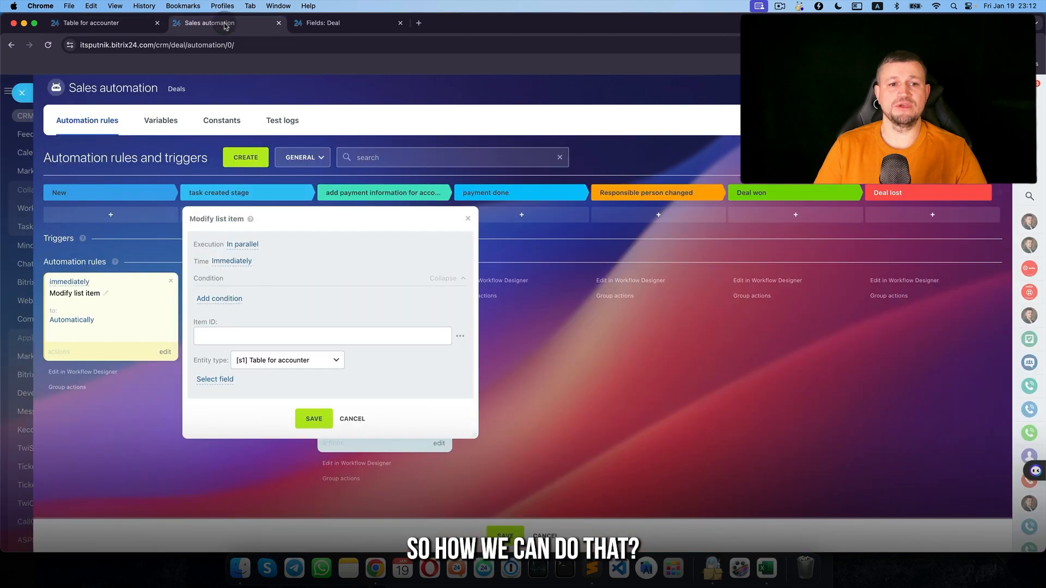
left_click(354, 419)
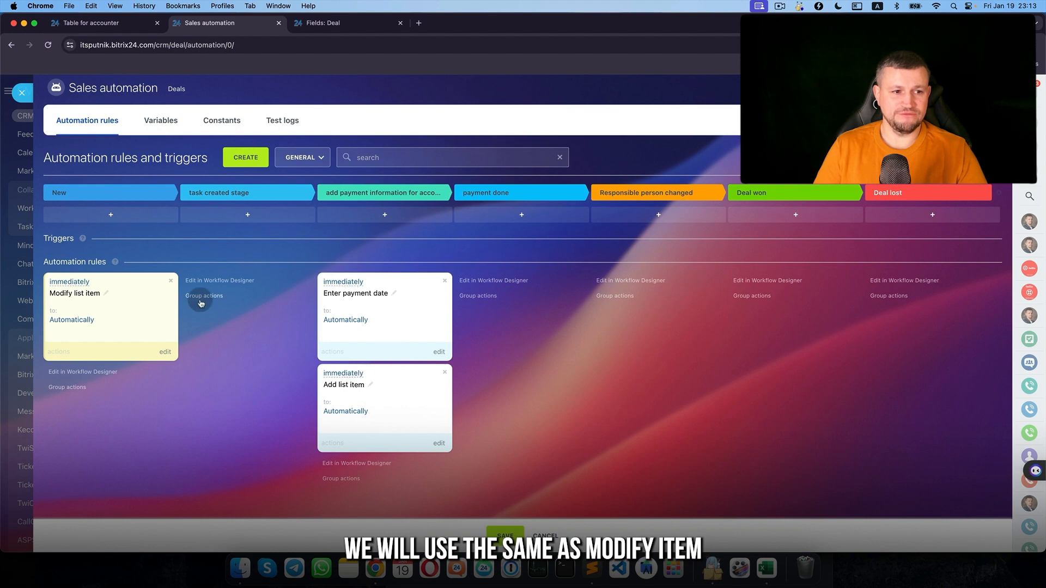
left_click(171, 282)
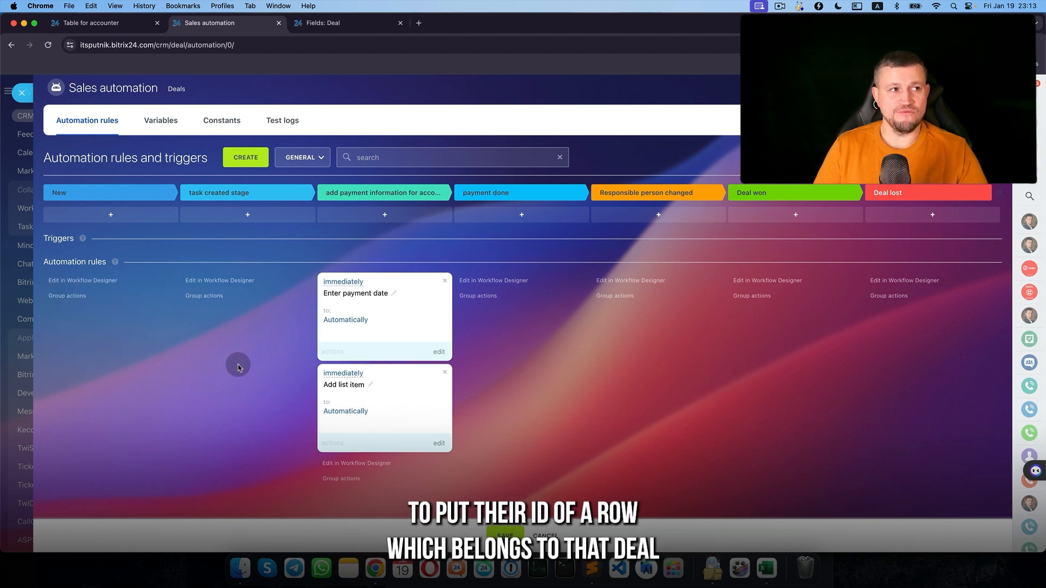
Step: Create a deal field named "List Row ID" with the type Integer and save it
left_click(332, 24)
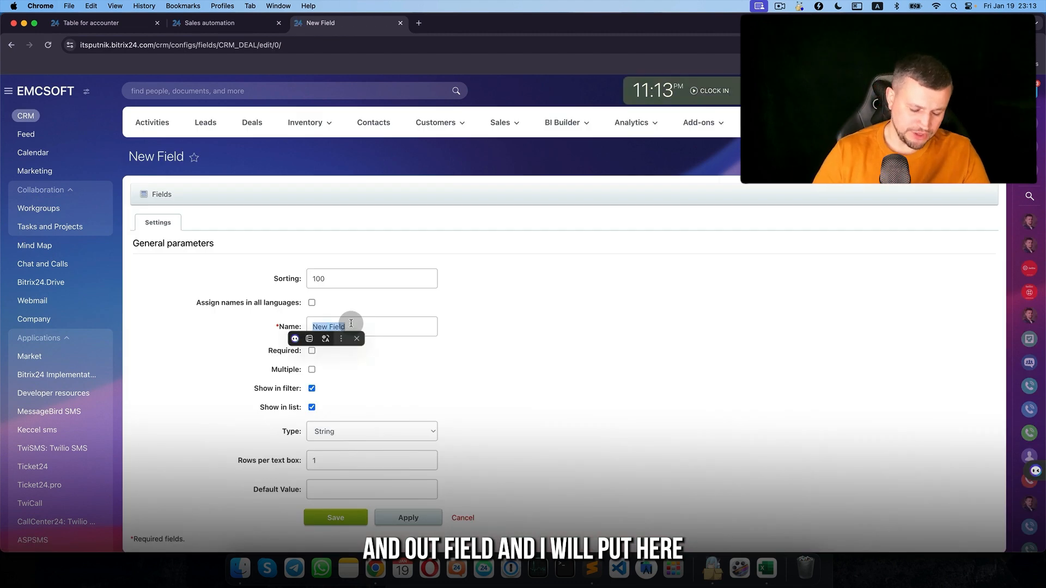
type("List Row ID")
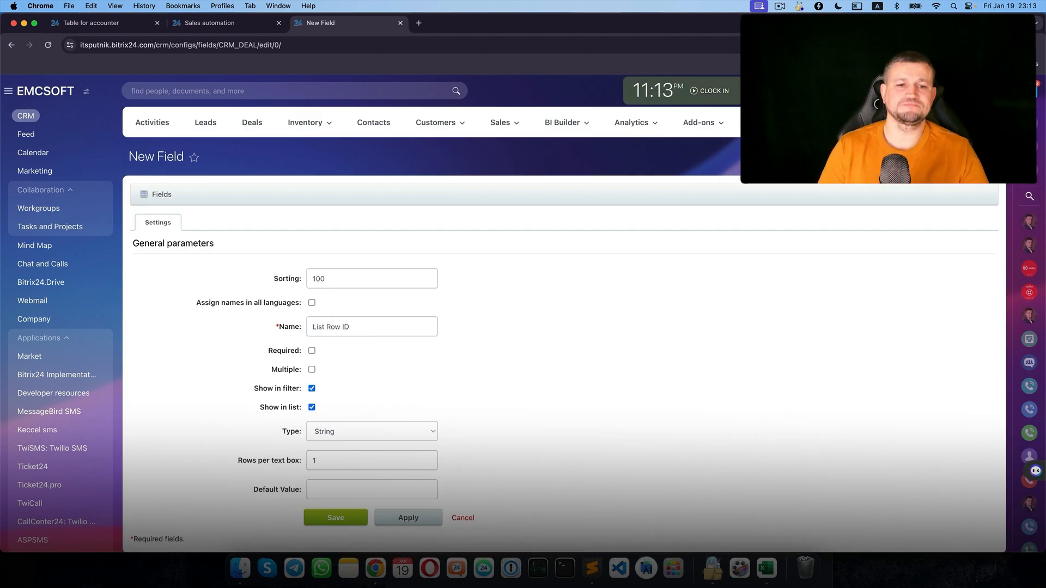
scroll(387, 380, "down", 2)
left_click(390, 382)
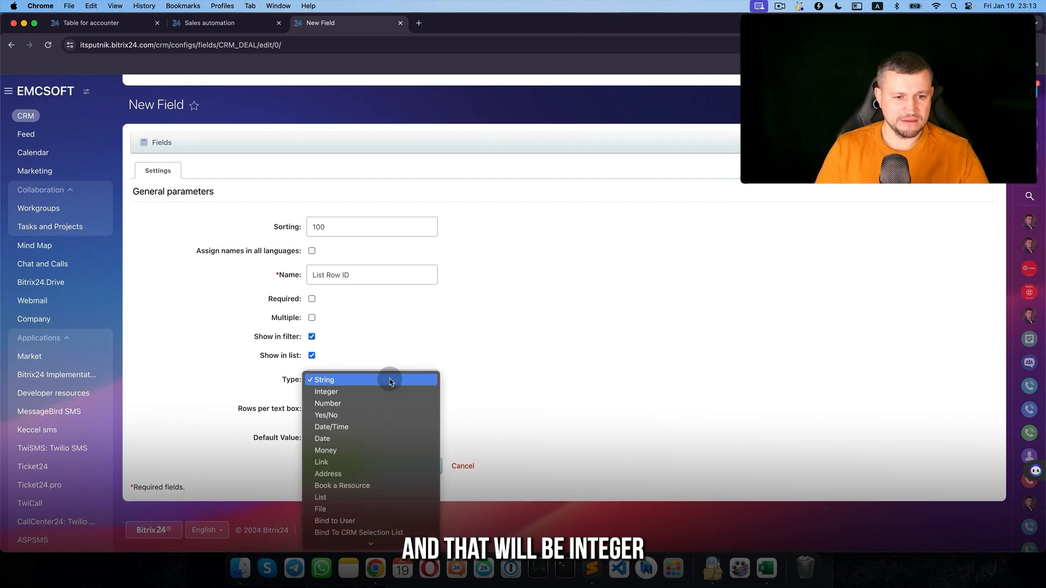
left_click(388, 393)
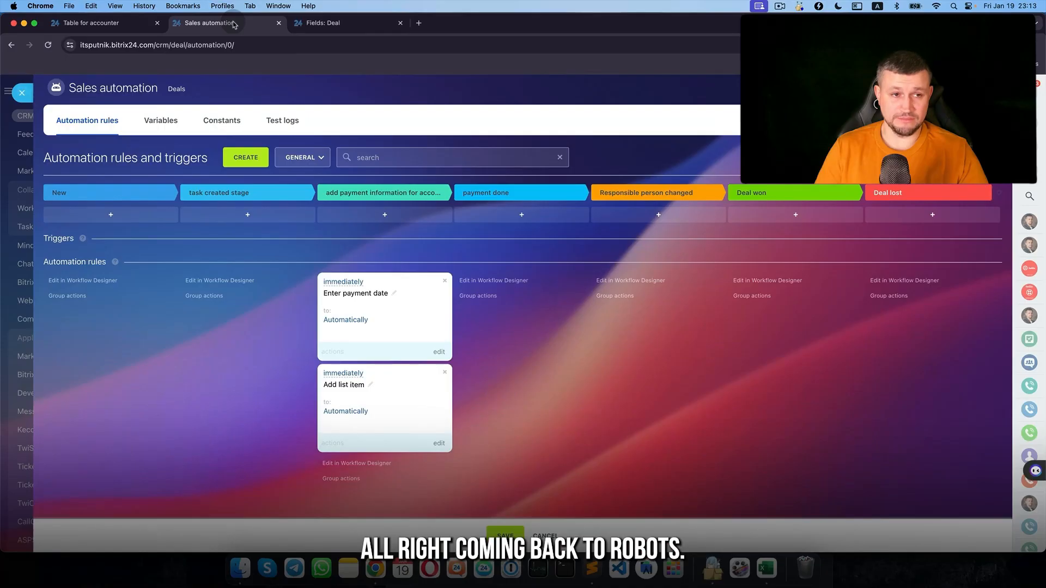
Step: Close the automation rules and rename the "payment done" deal stage as "modify data"
left_click(232, 67)
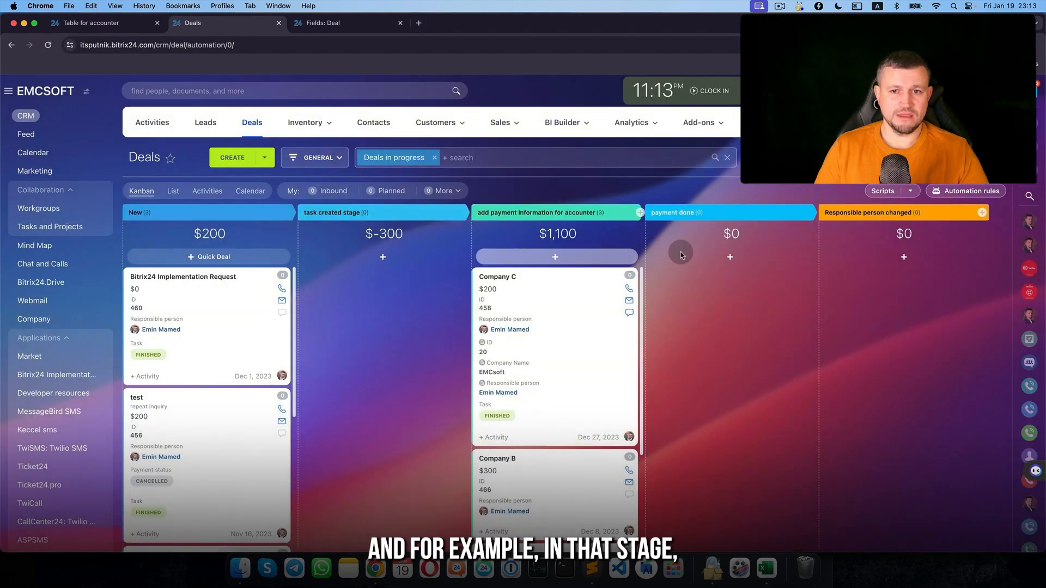
scroll(770, 286, "right", 1)
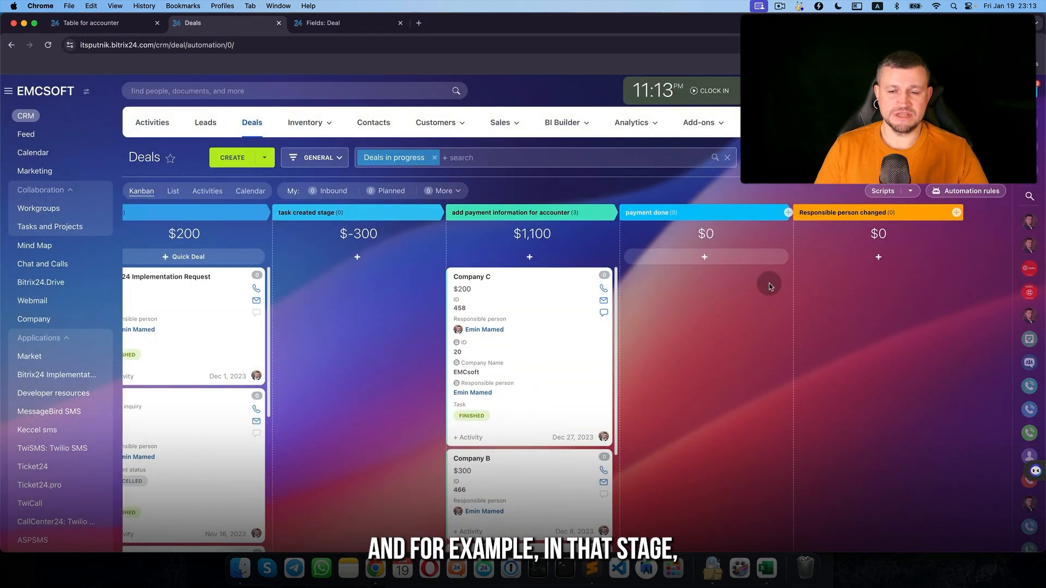
left_click(778, 215)
triple_click(747, 212)
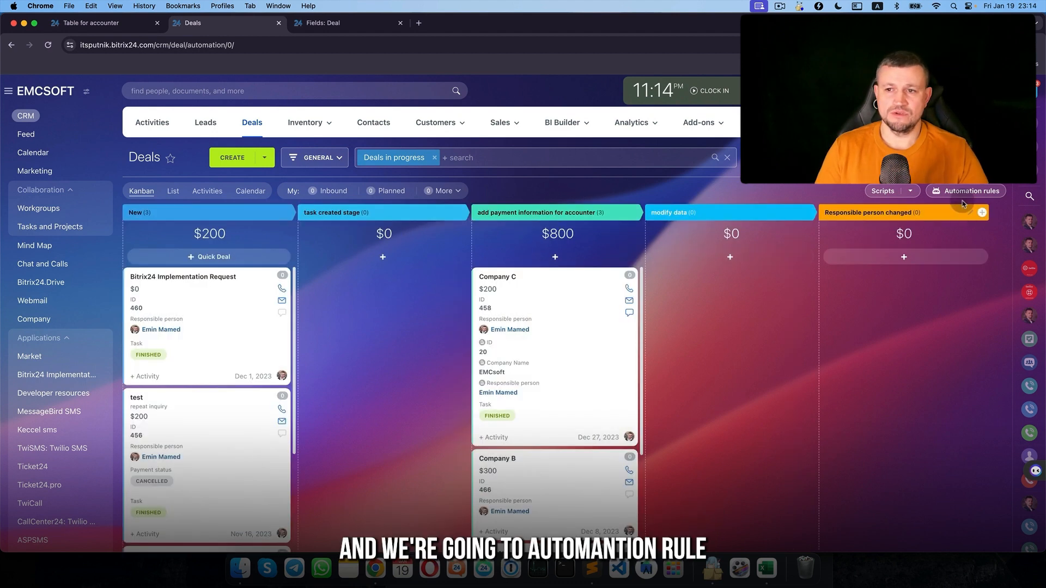
Step: Add a Modify item automation rule without configuring it and move it below Add list item in the add payment information for accounter stage
left_click(960, 192)
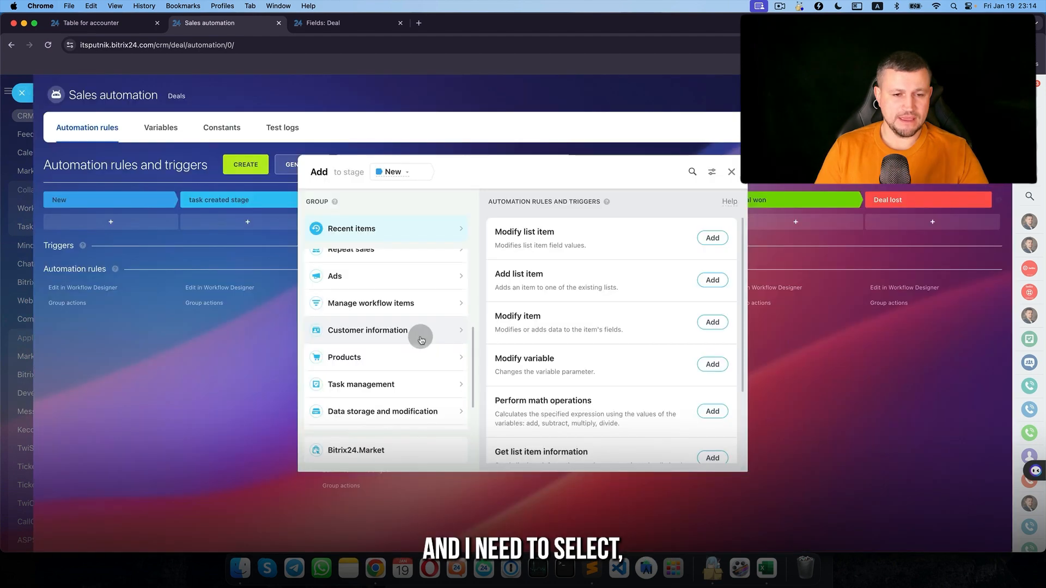
scroll(421, 337, "up", 3)
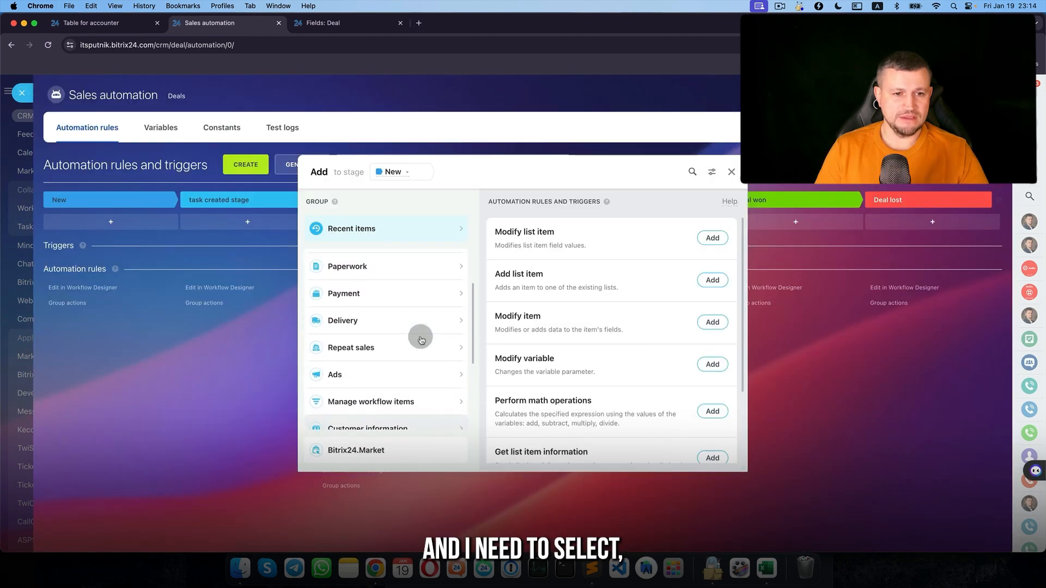
scroll(420, 339, "down", 1)
left_click(419, 368)
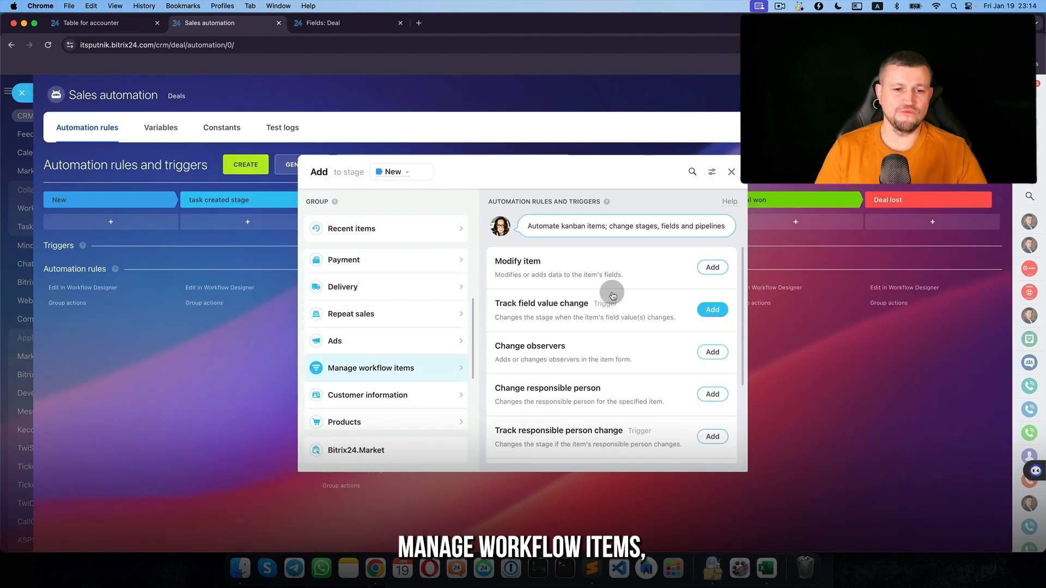
left_click(713, 268)
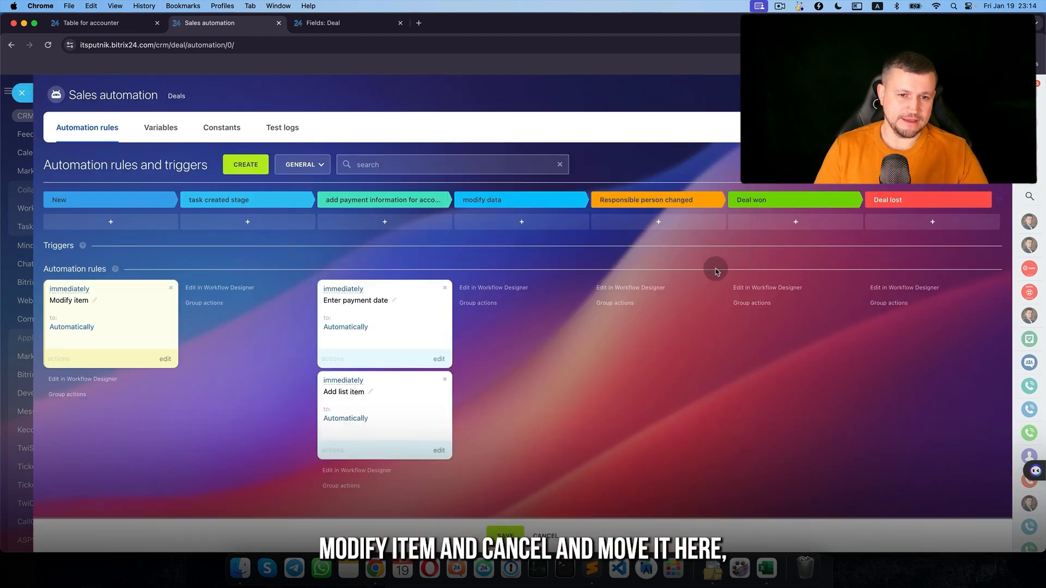
left_click(540, 450)
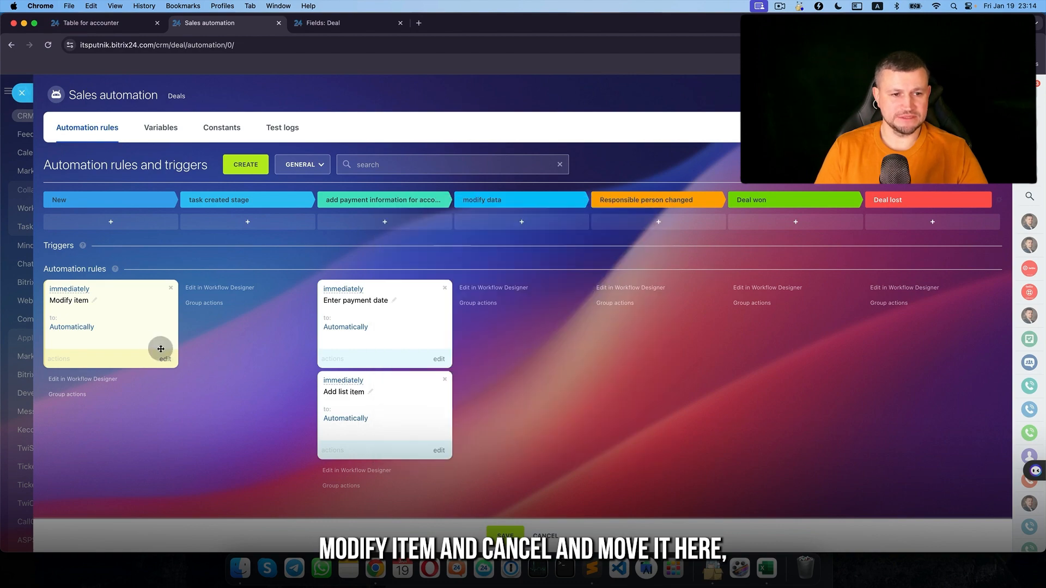
left_click_drag(158, 346, 459, 416)
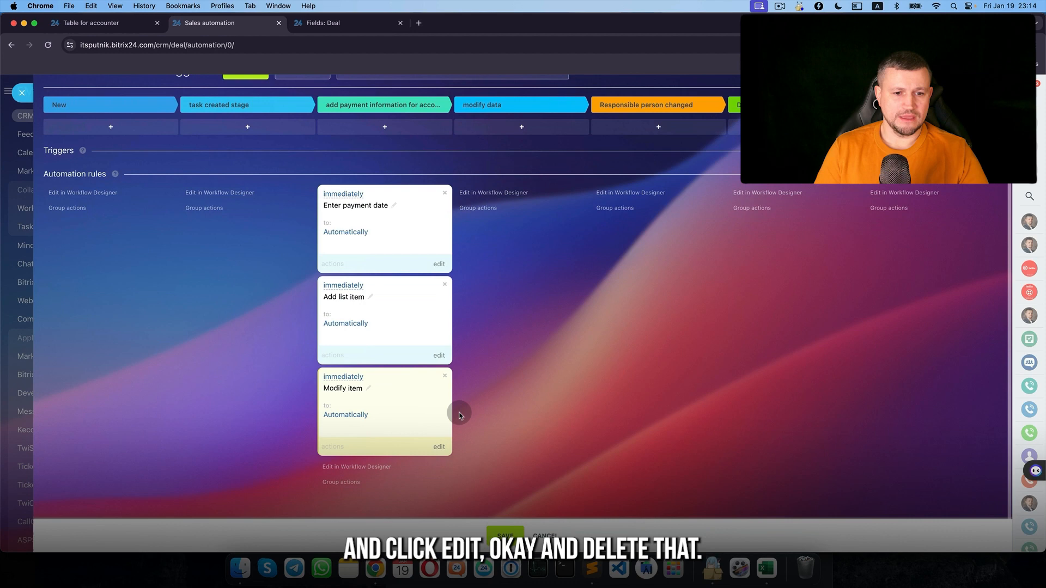
Step: Replace the Name field with the List Row ID field in the Modify item rule's settings
left_click(443, 456)
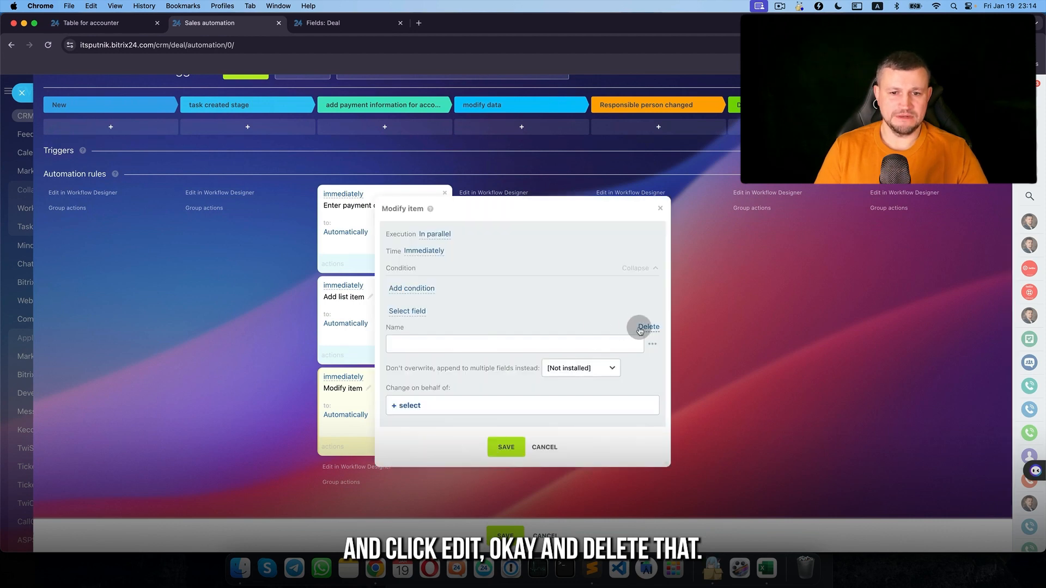
left_click(640, 330)
left_click(422, 314)
scroll(436, 414, "down", 3)
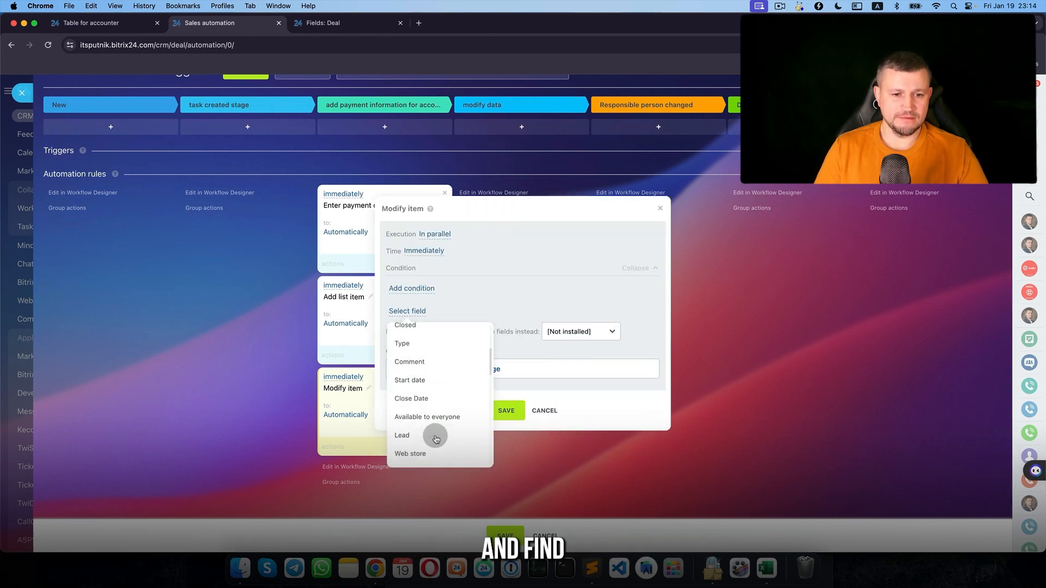
scroll(436, 431, "up", 2)
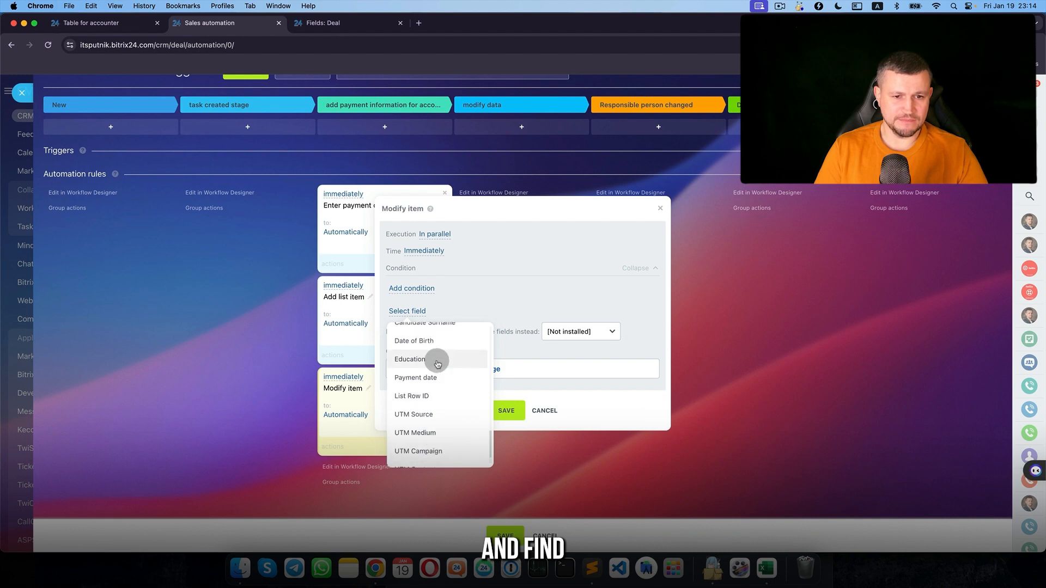
left_click(433, 396)
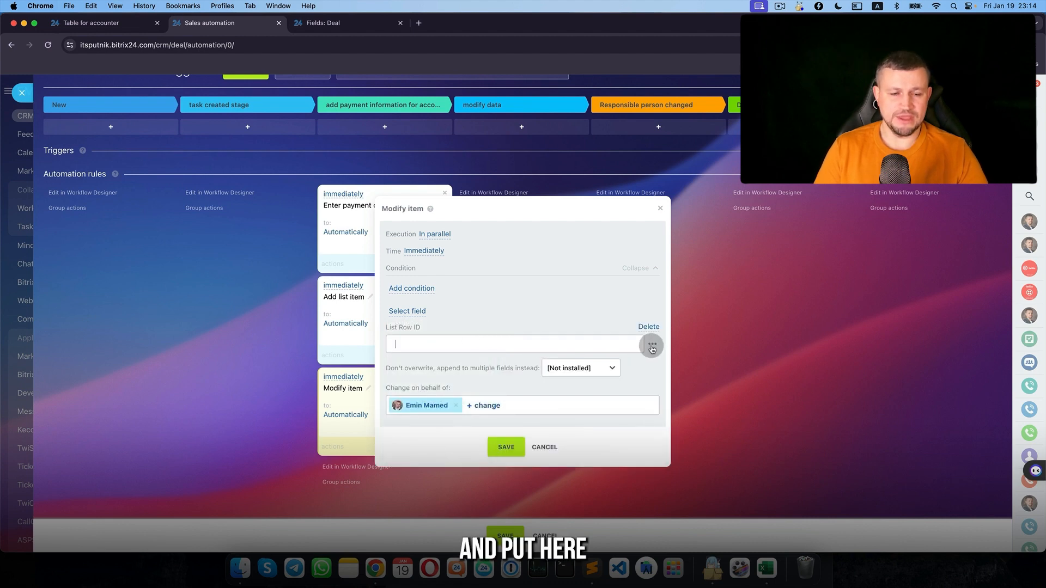
Step: Fill the List Row ID field with the ID returned by the Add list item automation rule
left_click(652, 347)
scroll(702, 461, "down", 2)
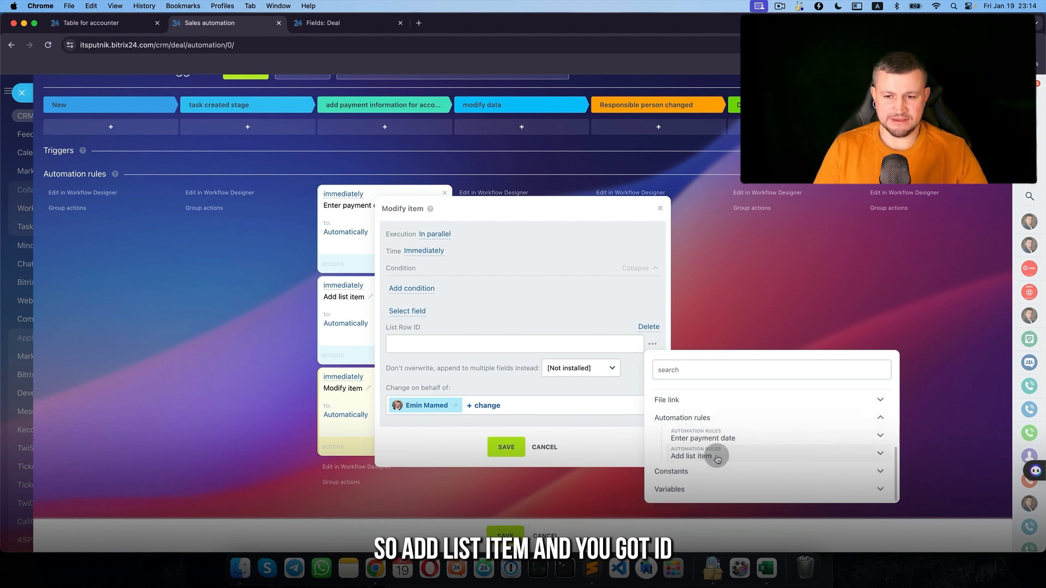
scroll(718, 459, "down", 2)
left_click(692, 439)
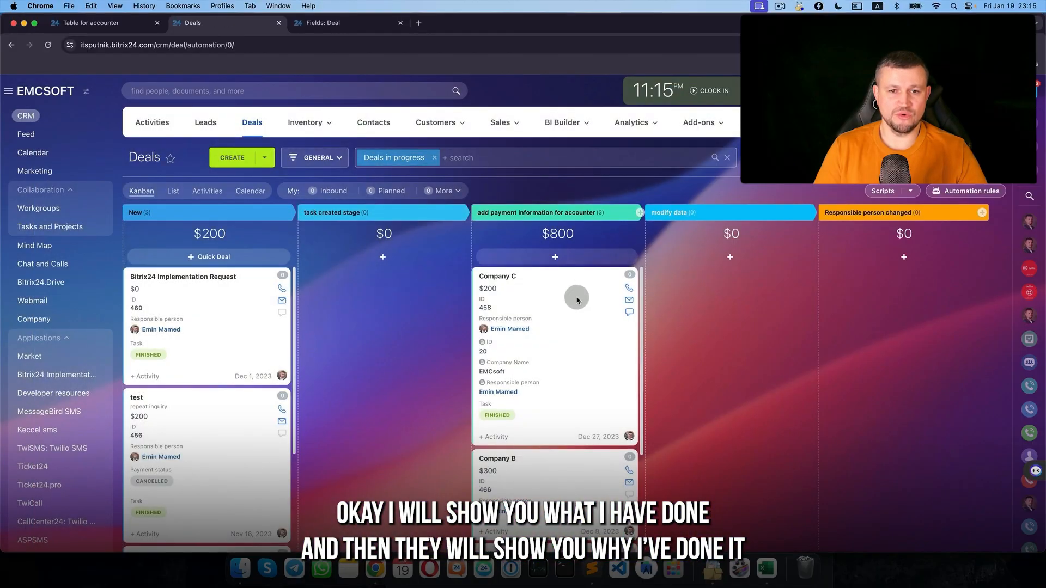
Step: Move the Company C deal to task created stage and back, and show the List Row ID field in its card
left_click_drag(577, 300, 384, 295)
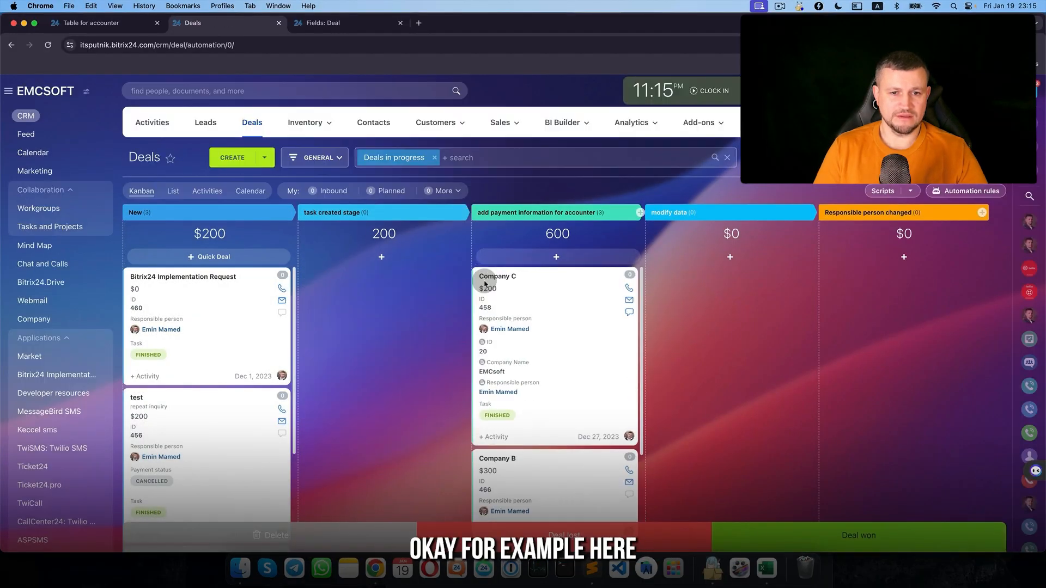
left_click(485, 283)
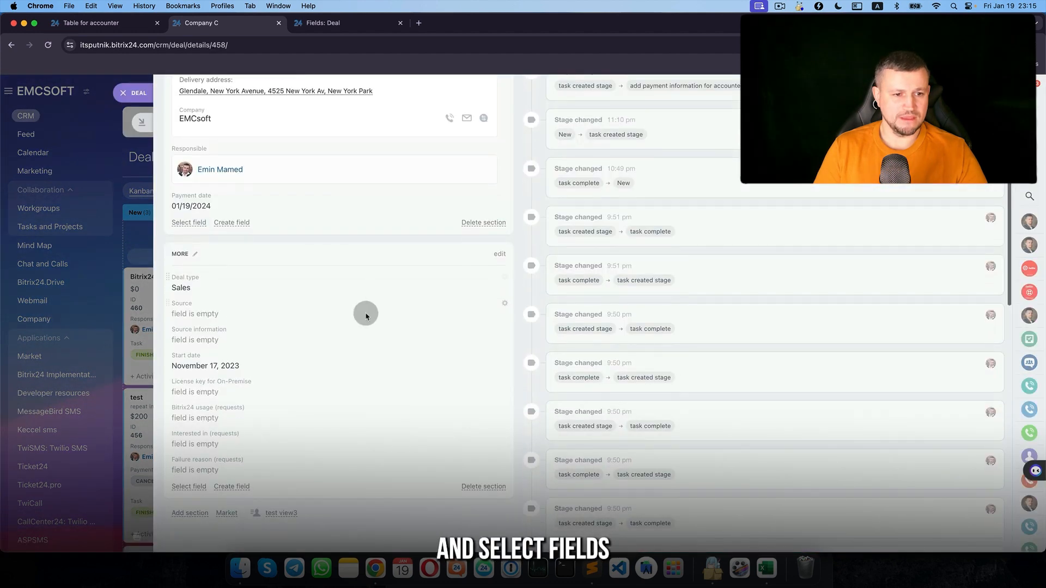
left_click(185, 224)
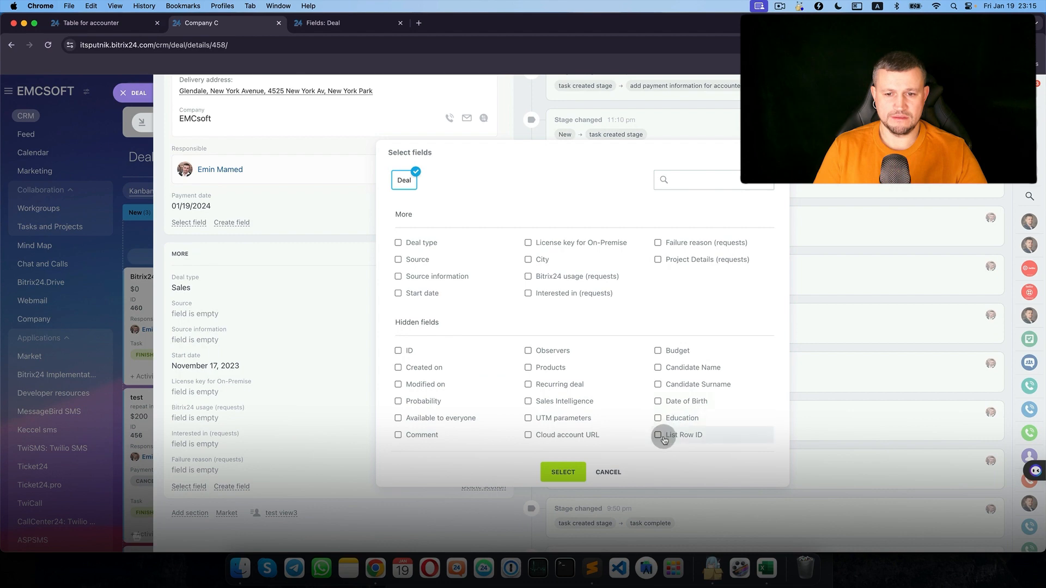
left_click(574, 478)
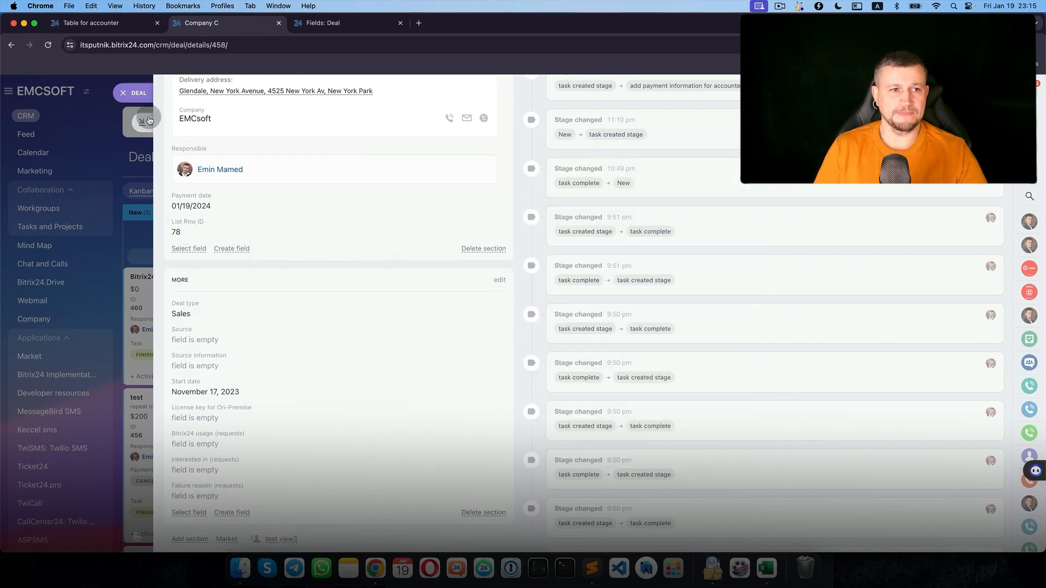
left_click(131, 92)
Step: Return the Company B deal to task created stage and advance it to add payment information for accounter again to fill its List Row ID
left_click(498, 456)
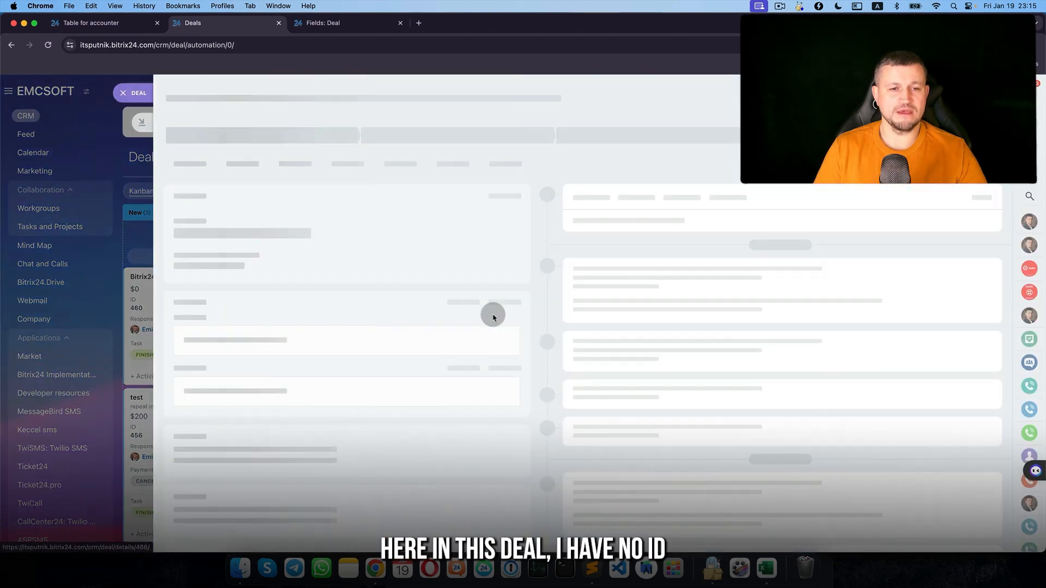
scroll(293, 352, "down", 7)
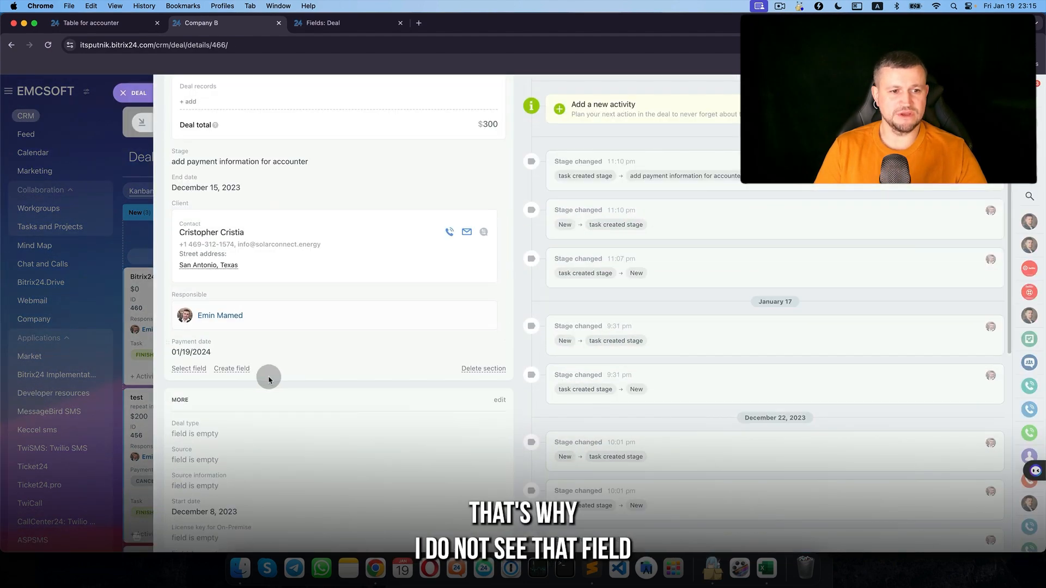
scroll(268, 374, "up", 7)
scroll(240, 464, "down", 1)
scroll(205, 502, "up", 1)
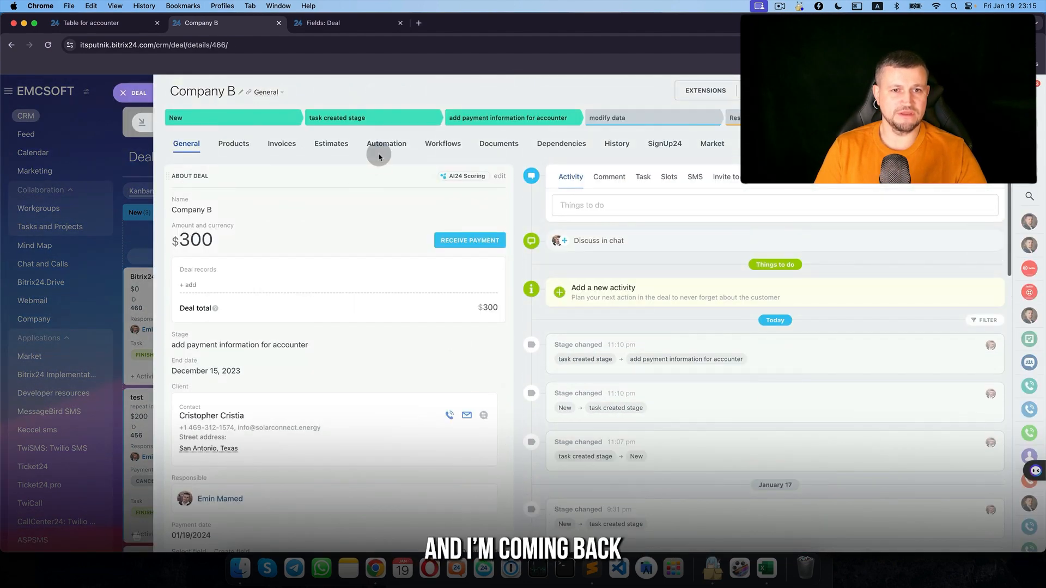
left_click(374, 117)
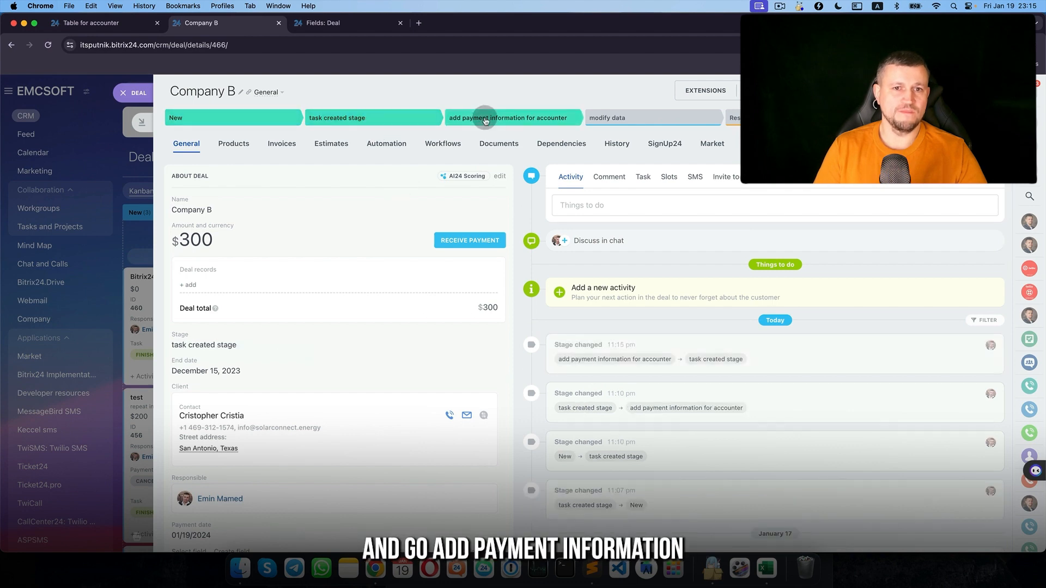
scroll(426, 341, "down", 5)
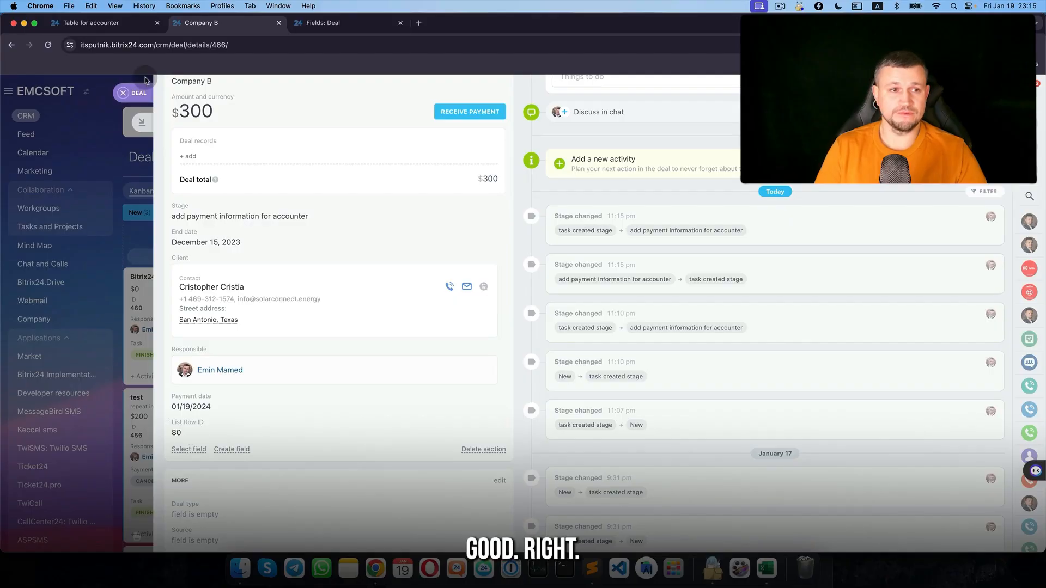
left_click(139, 94)
Step: Rerun the automation for the Company A deal by moving it to task created stage and back to add payment information for accounter
left_click(490, 404)
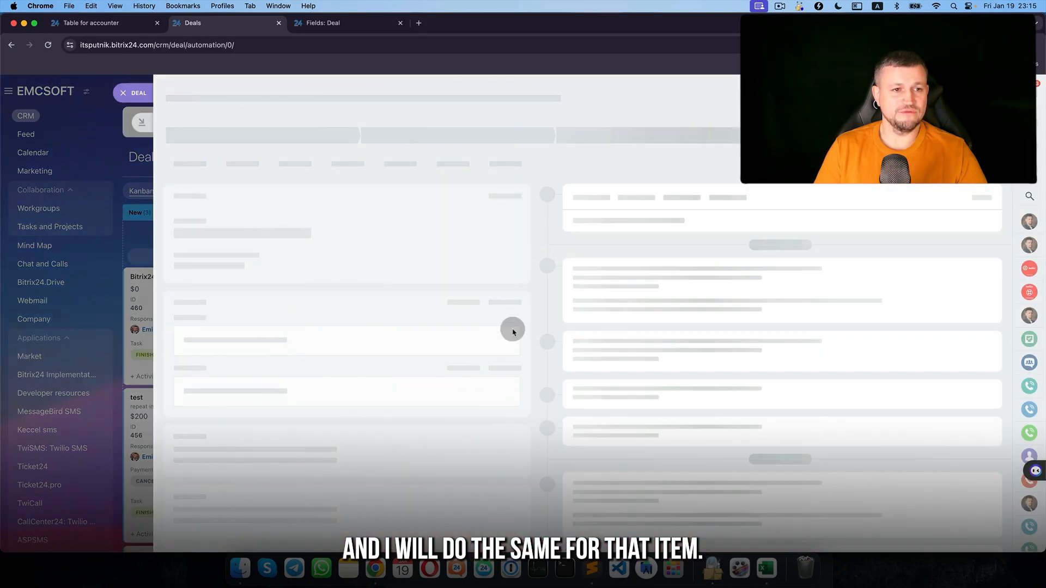
left_click(397, 118)
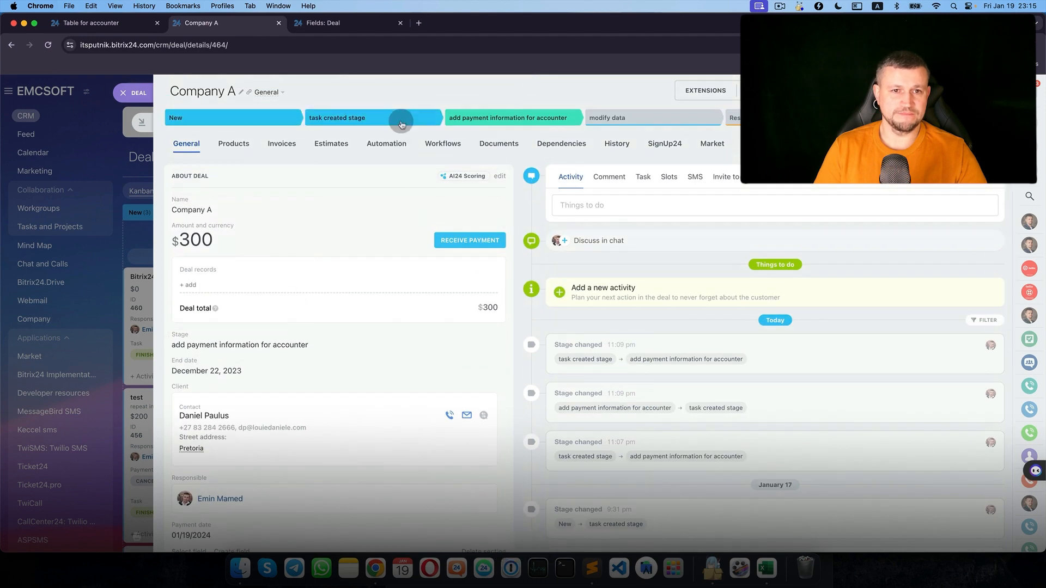
left_click(486, 122)
scroll(355, 338, "down", 3)
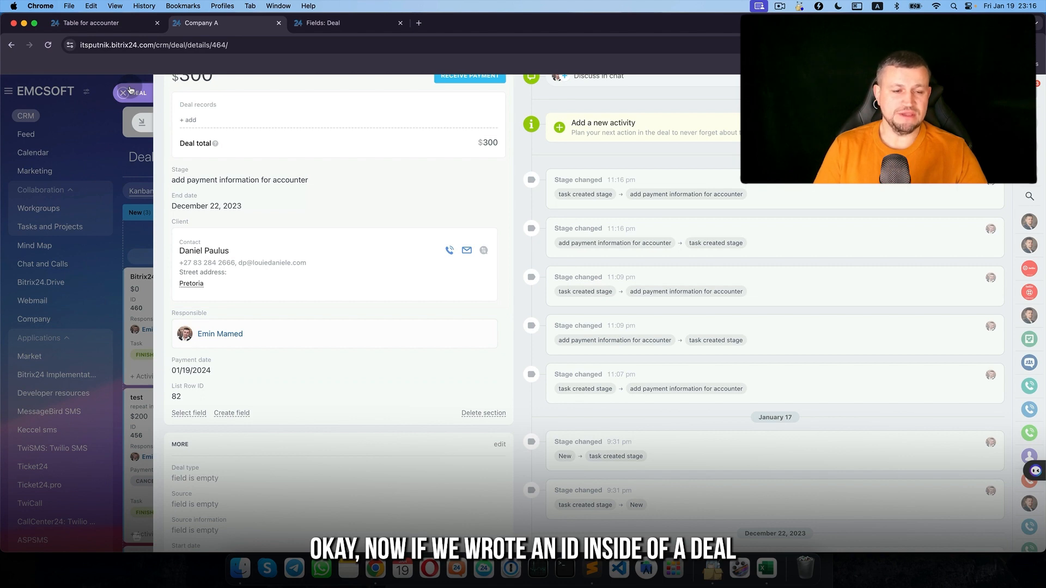
left_click(342, 25)
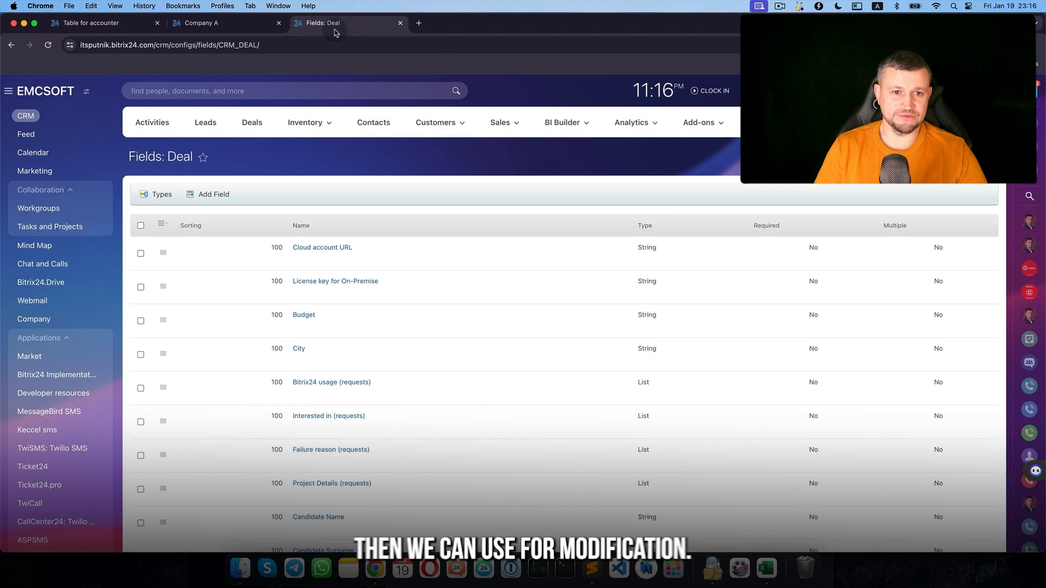
left_click(218, 22)
left_click(130, 92)
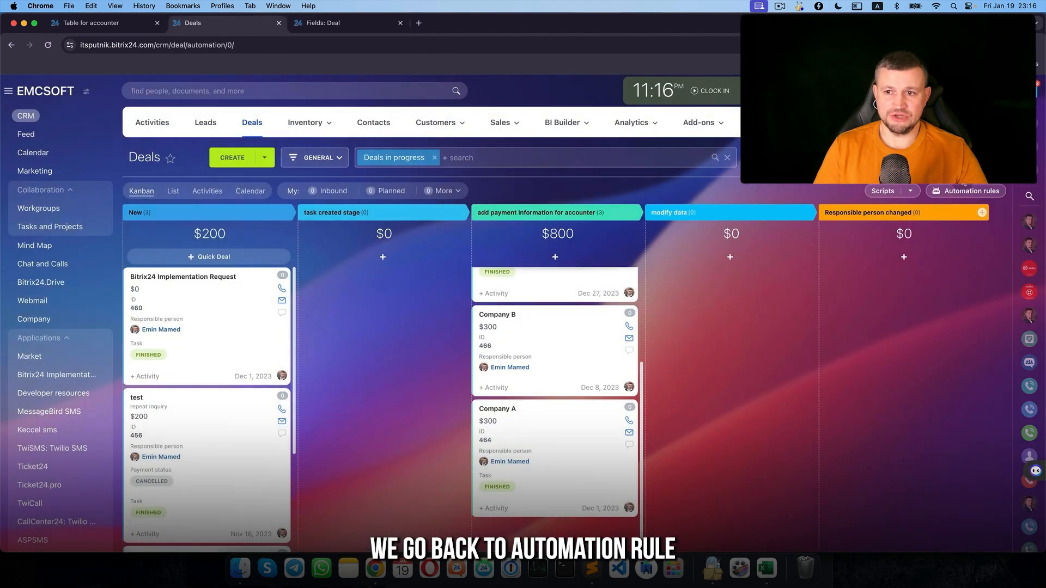
Step: Add a Modify list item automation rule without configuring it and move it to the modify data stage
left_click(965, 191)
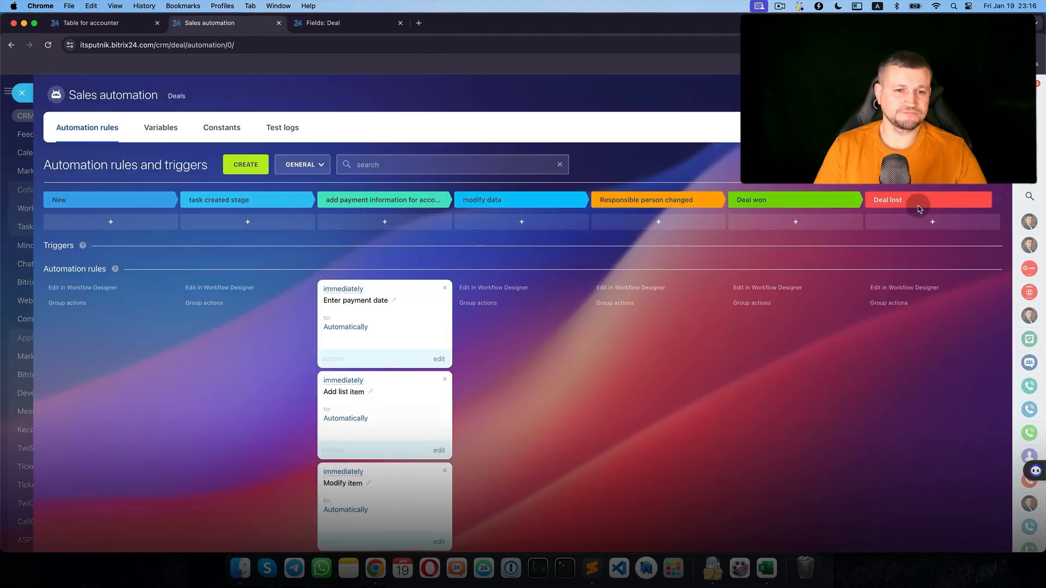
left_click(255, 170)
scroll(417, 338, "down", 5)
left_click(421, 368)
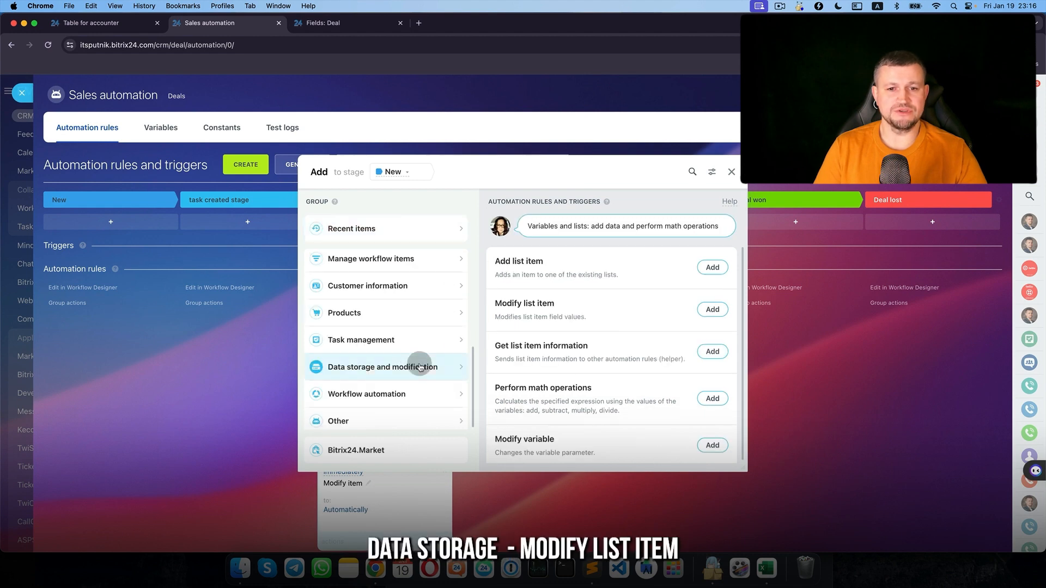
left_click(719, 309)
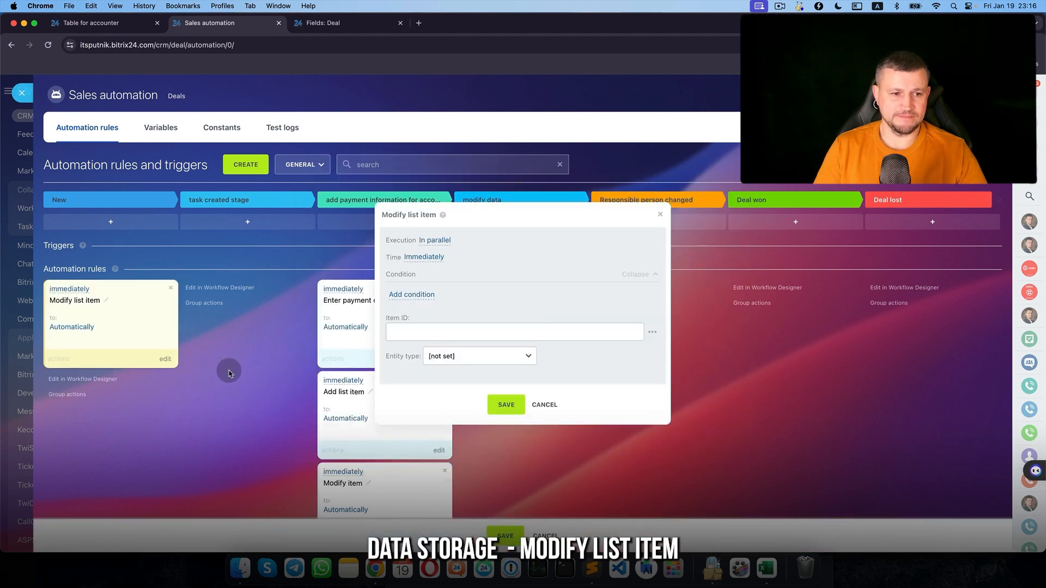
left_click(544, 402)
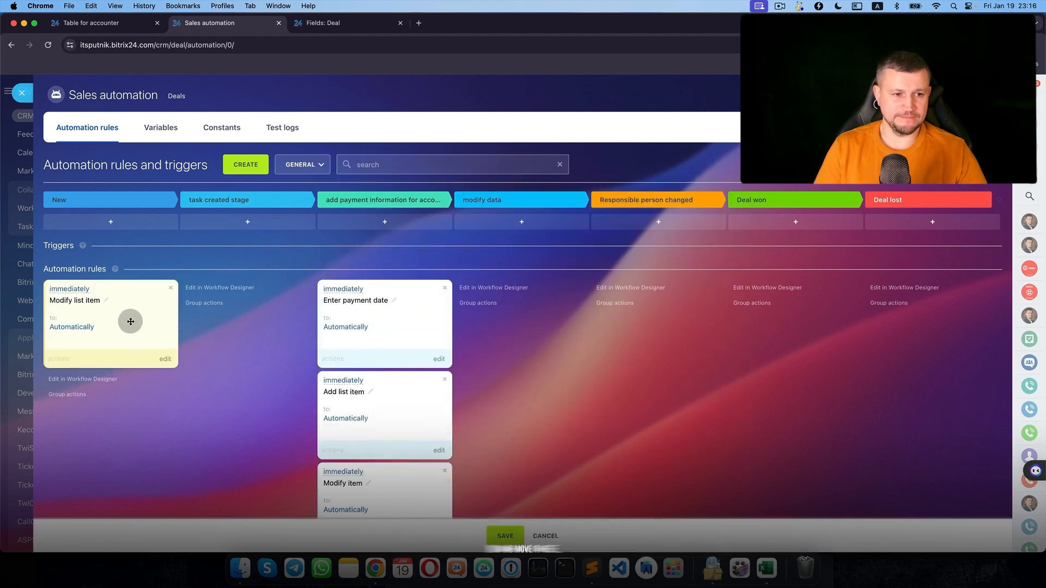
left_click_drag(128, 320, 469, 296)
Step: Set the Modify list item rule's Item ID to the deal's List Row ID and its entity type to Table for accounter
scroll(619, 334, "down", 3)
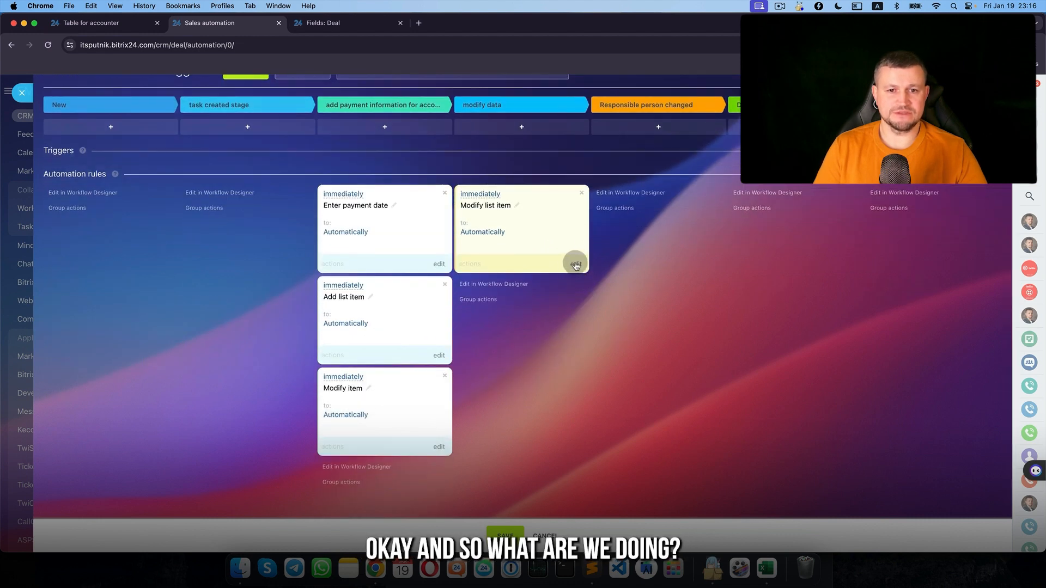
left_click(576, 265)
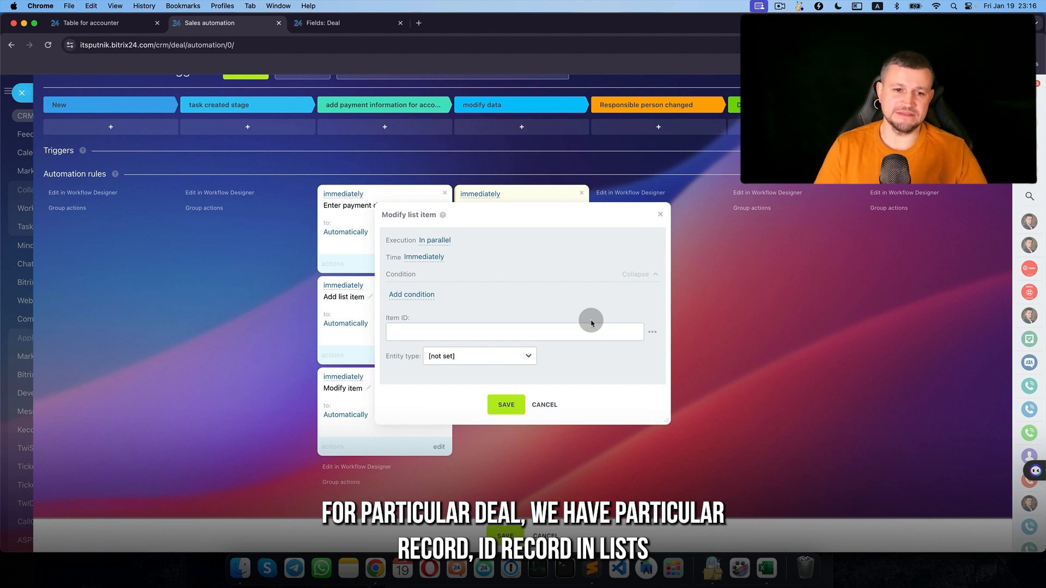
left_click(654, 335)
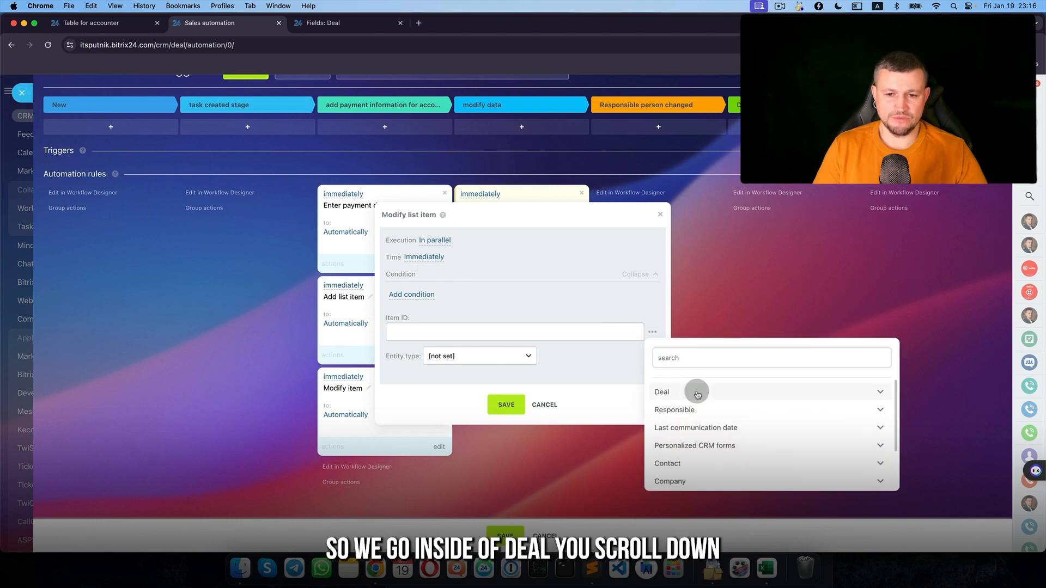
left_click(696, 392)
scroll(708, 414, "down", 10)
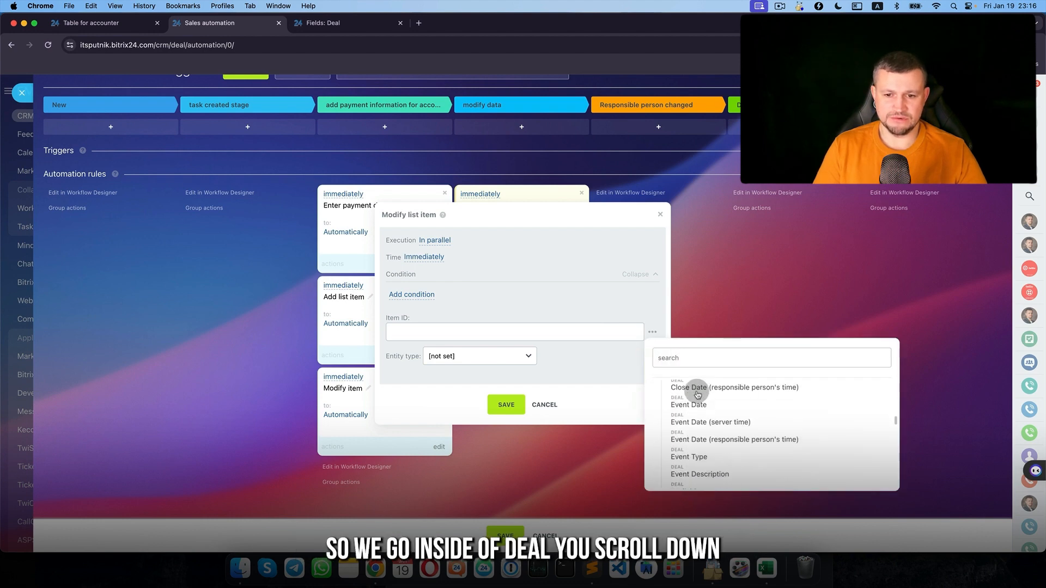
scroll(747, 428, "down", 5)
left_click(689, 422)
left_click(490, 355)
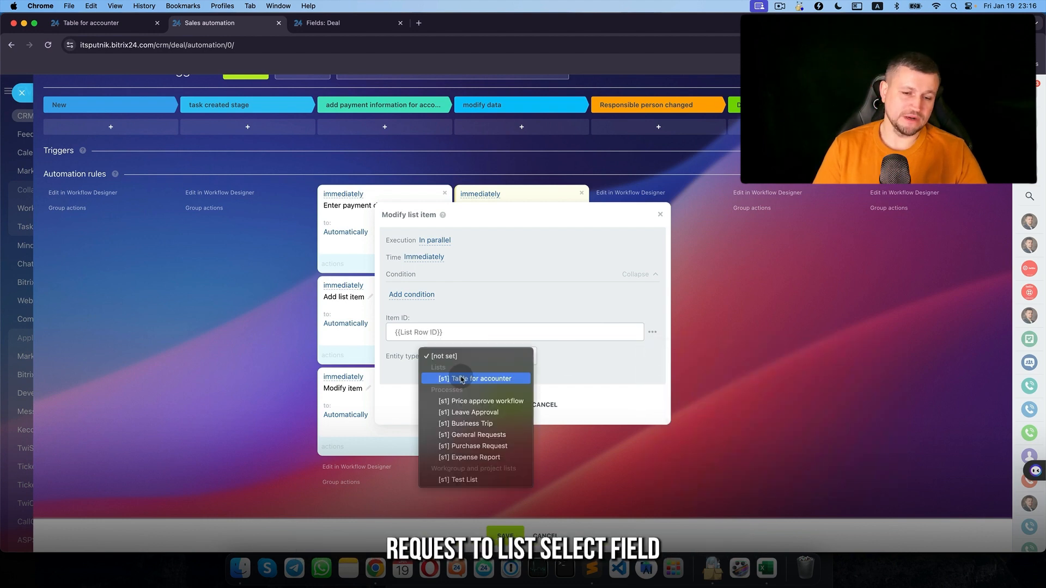
left_click(461, 378)
Step: Add the Company Name field to the Modify list item rule and fill it with the deal's Name
left_click(406, 375)
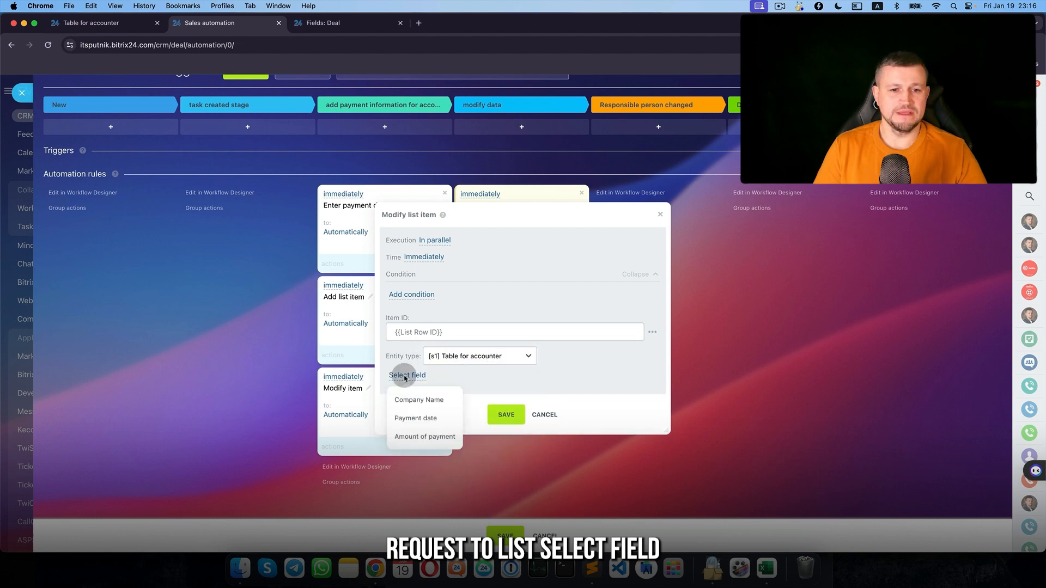
left_click(430, 400)
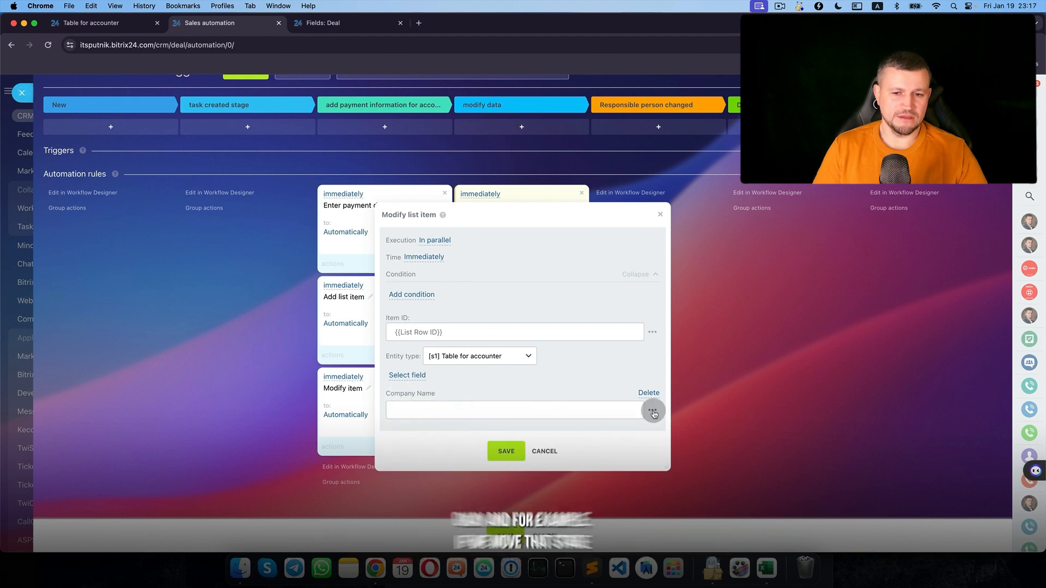
left_click(653, 412)
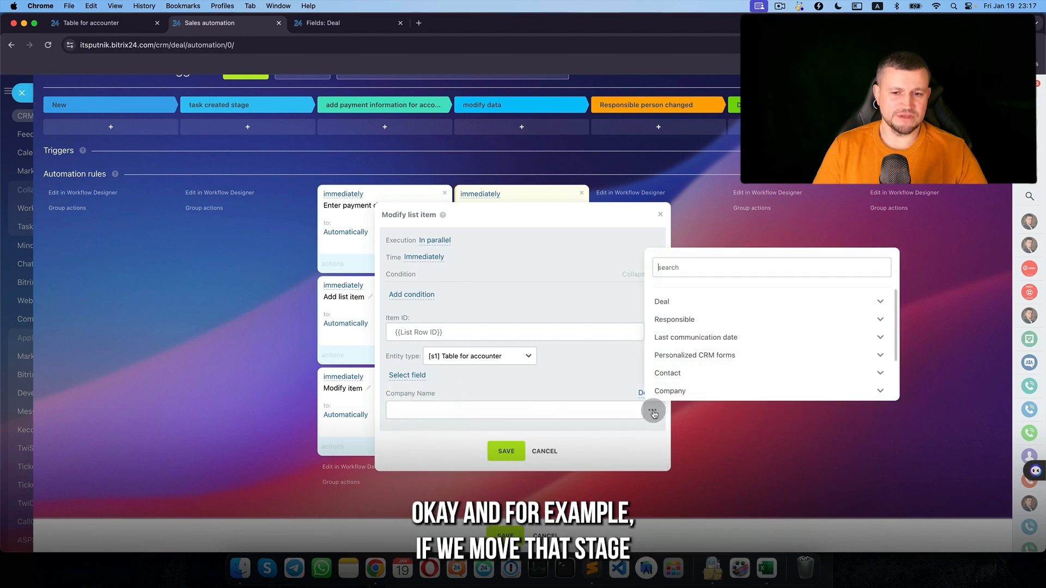
left_click(677, 303)
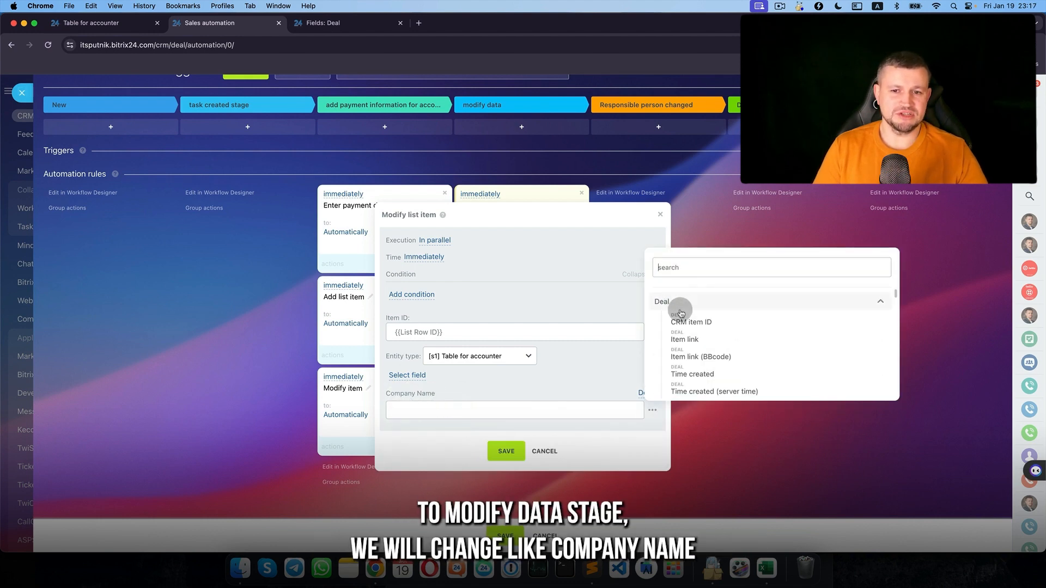
scroll(708, 348, "down", 5)
left_click(710, 353)
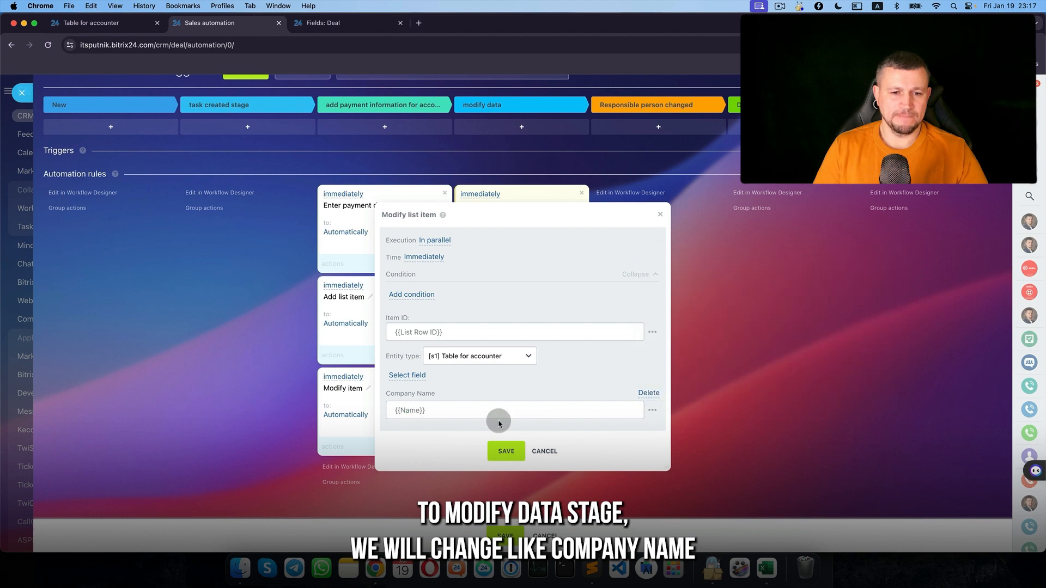
Step: Append "- bad client" to the Company Name value in the Modify list item rule, save the automation rules, and return to the deals board
type("- ba")
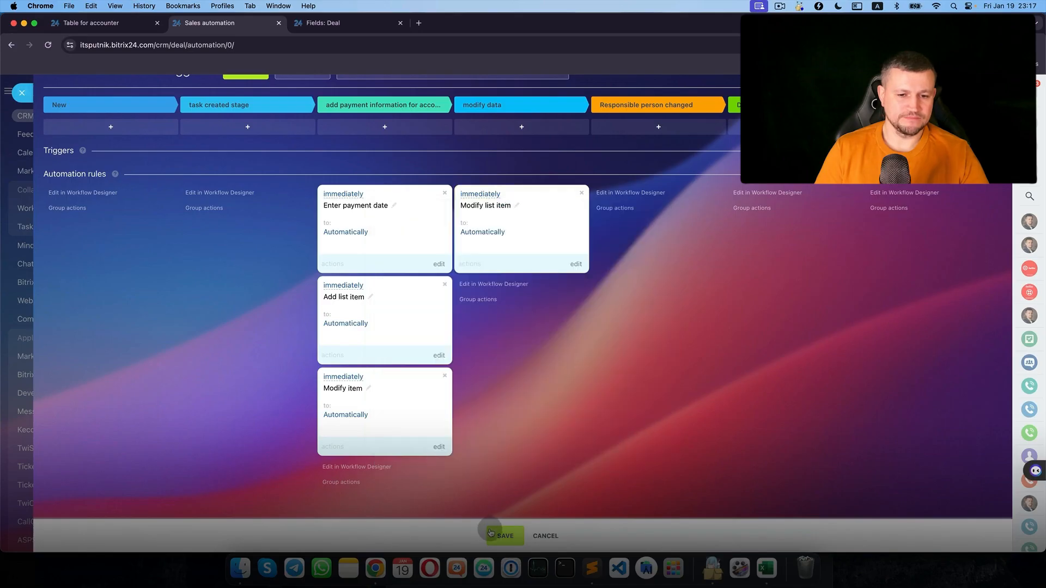
left_click(491, 534)
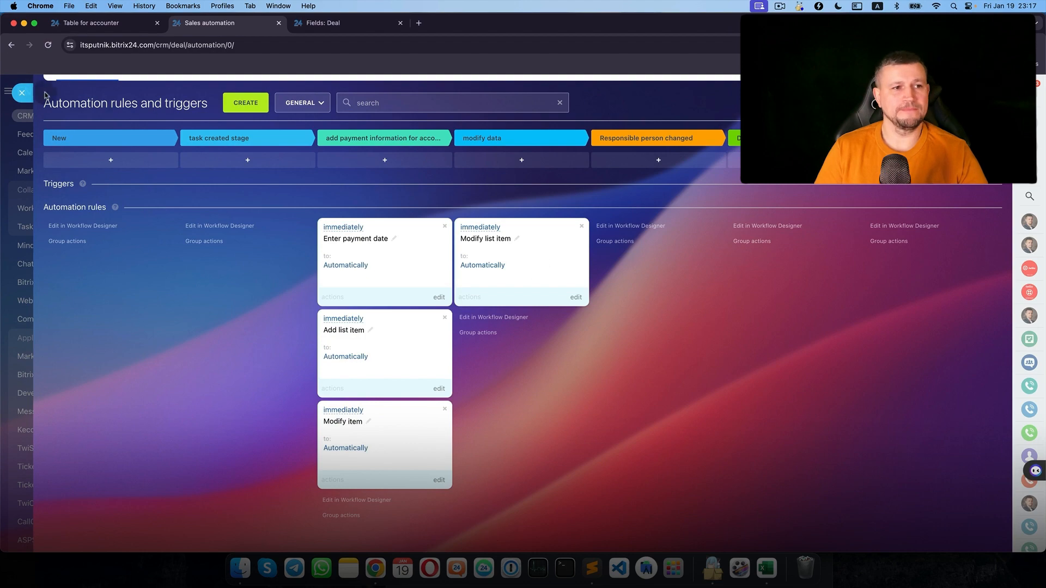
left_click(22, 93)
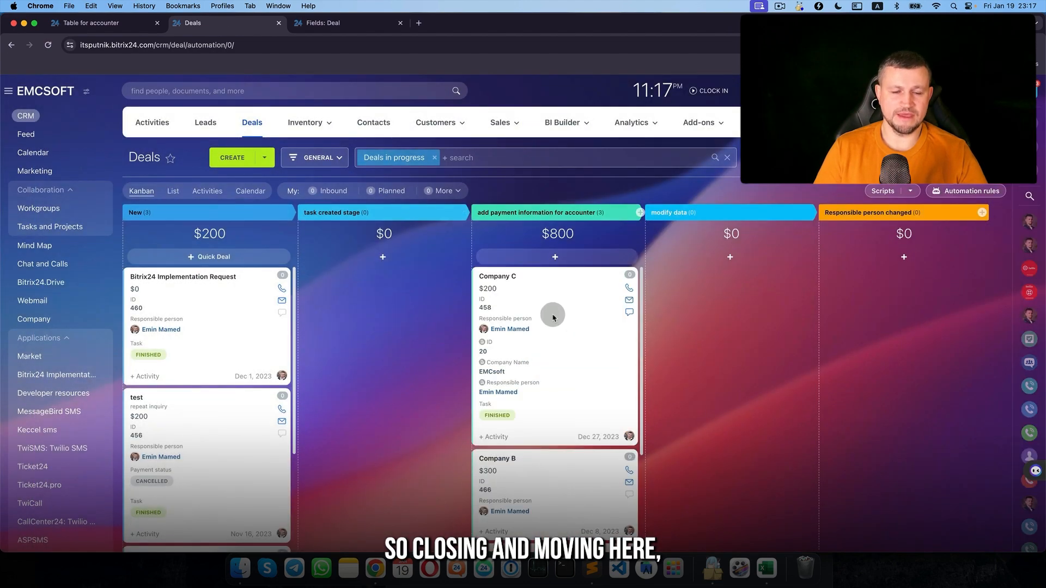
Step: Move the Company C deal to the modify data stage and check its company name in the reloaded Table for accounter
left_click_drag(553, 316, 675, 312)
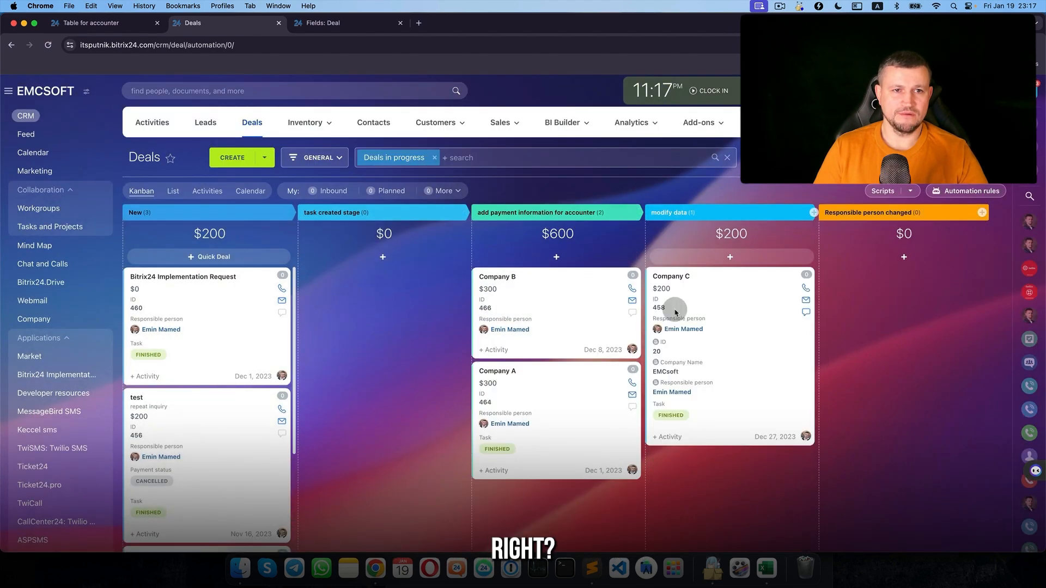
left_click(112, 22)
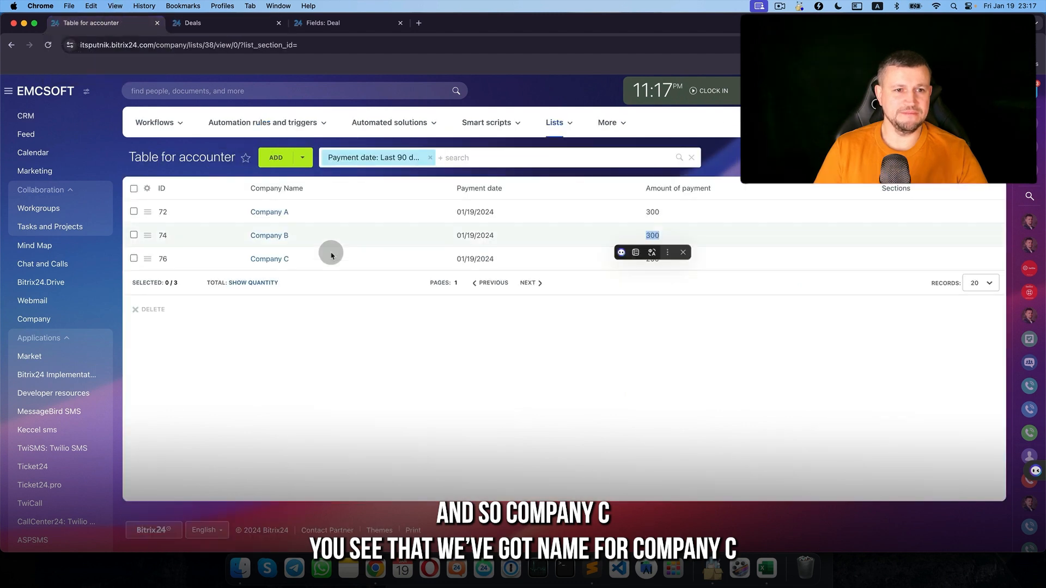
left_click_drag(320, 261, 250, 260)
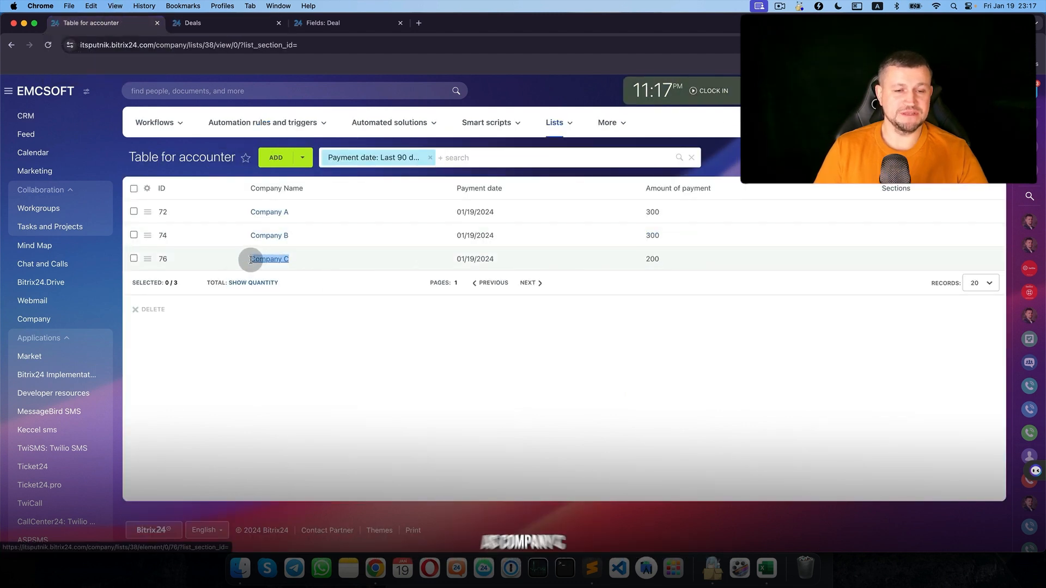
key("super+r")
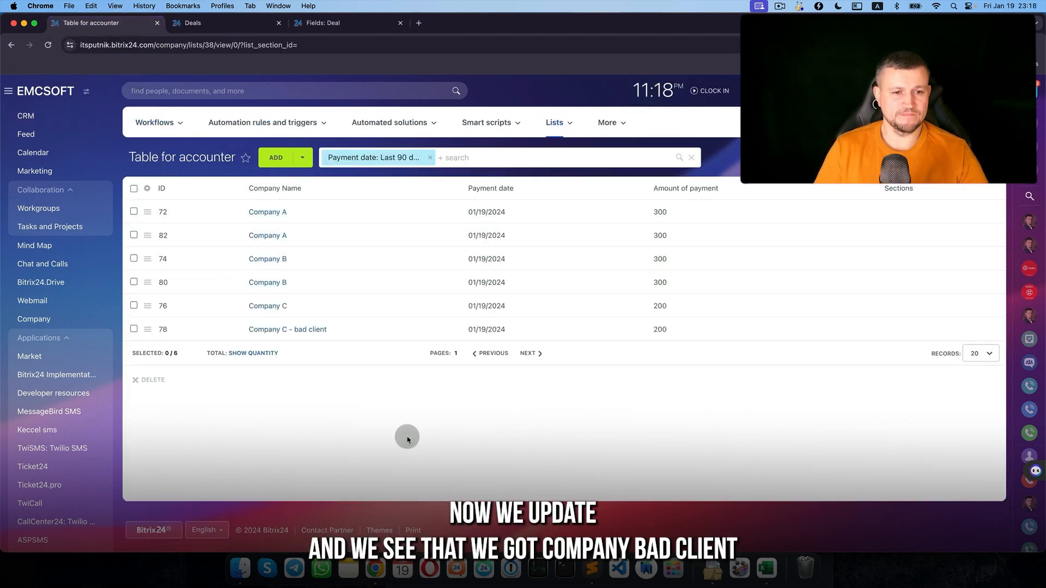
left_click_drag(343, 329, 248, 330)
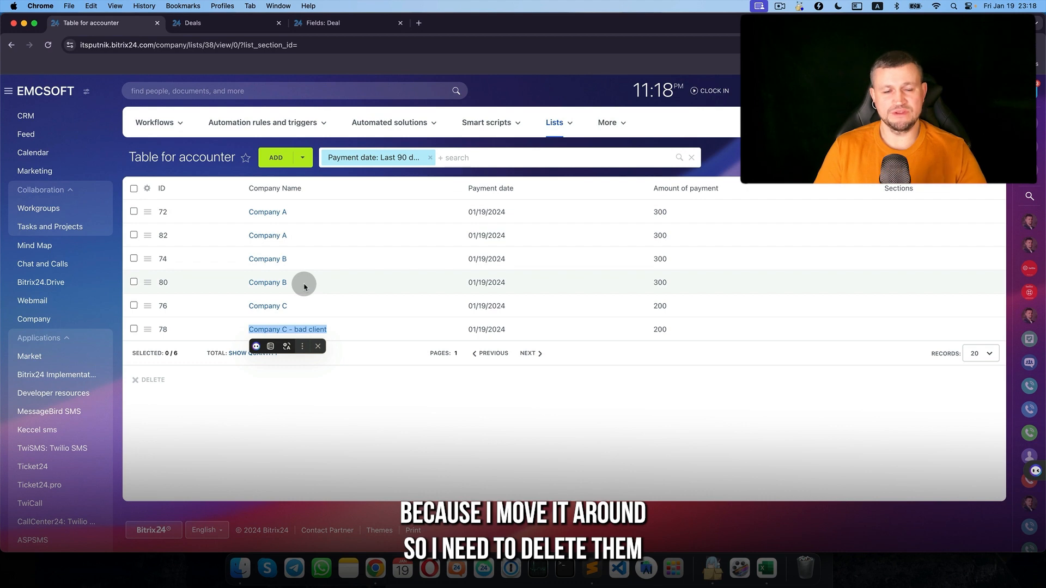
Step: Delete the duplicate rows 82, 80 and 76 from the Table for accounter and check the Company C row
left_click(133, 235)
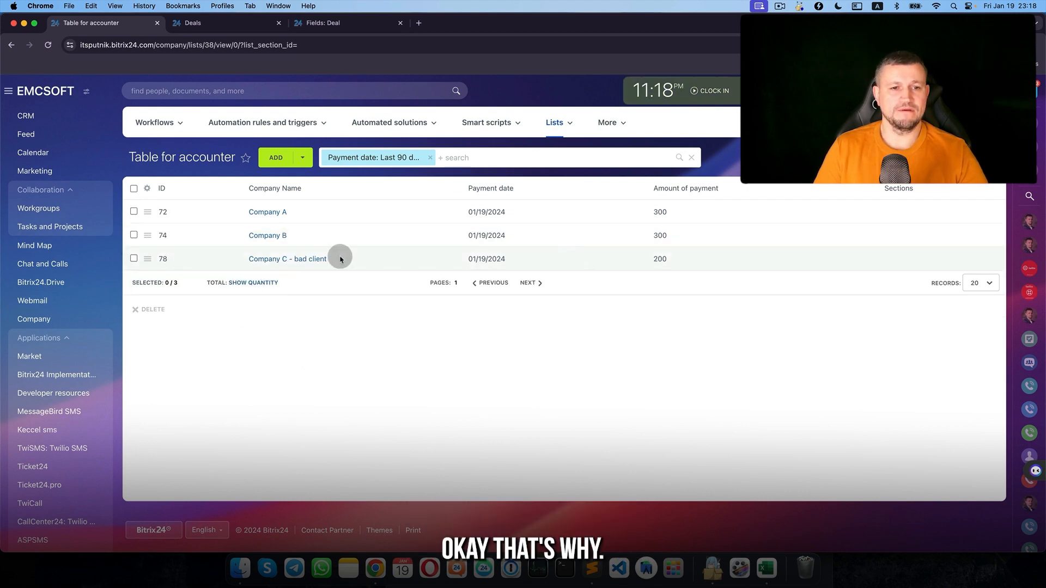
left_click_drag(347, 260, 256, 260)
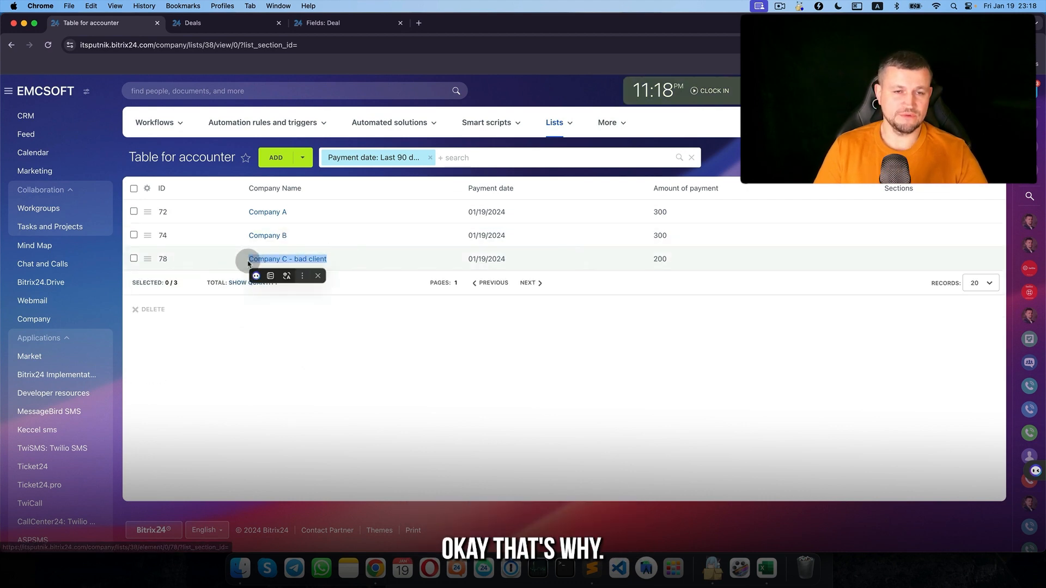
Step: Move the Company B and Company A deals to the modify data stage and reload the Table for accounter
left_click(218, 23)
left_click_drag(529, 305, 709, 305)
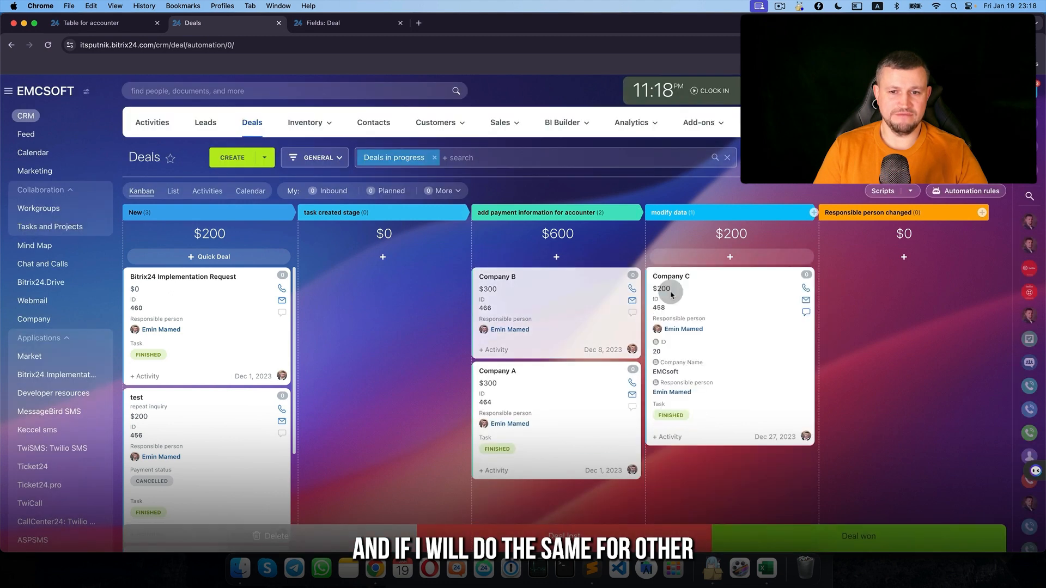
left_click(133, 24)
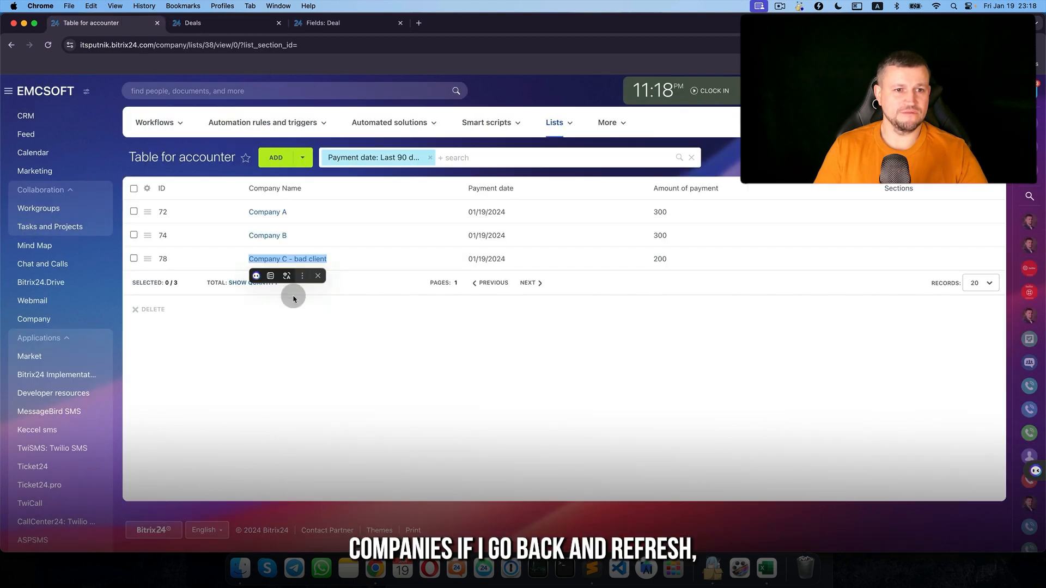
left_click(48, 45)
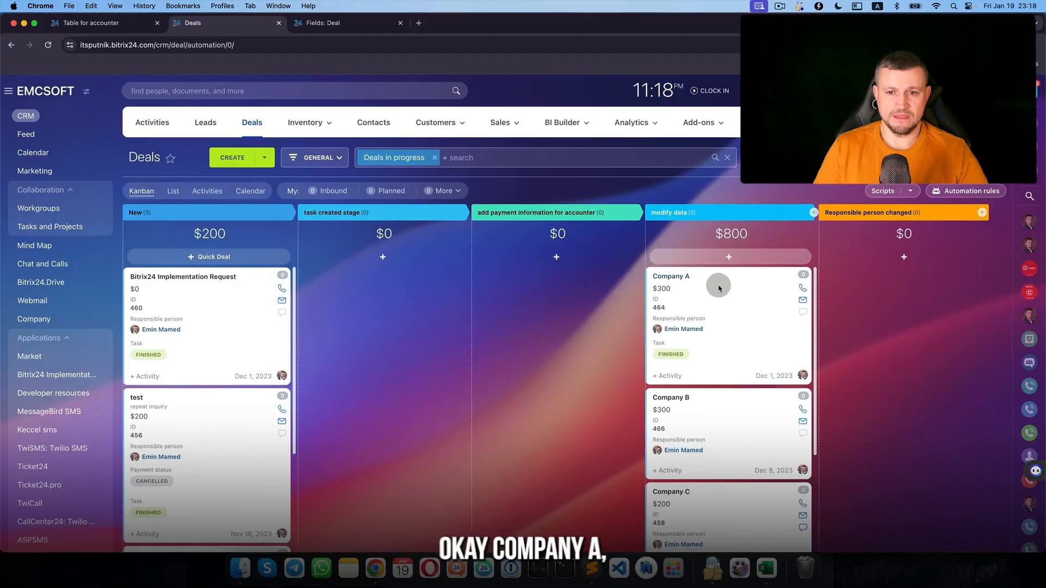
Step: Rerun the Company A and Company B deals through the add payment information for accounter stage and return them to modify data
left_click_drag(717, 284, 310, 286)
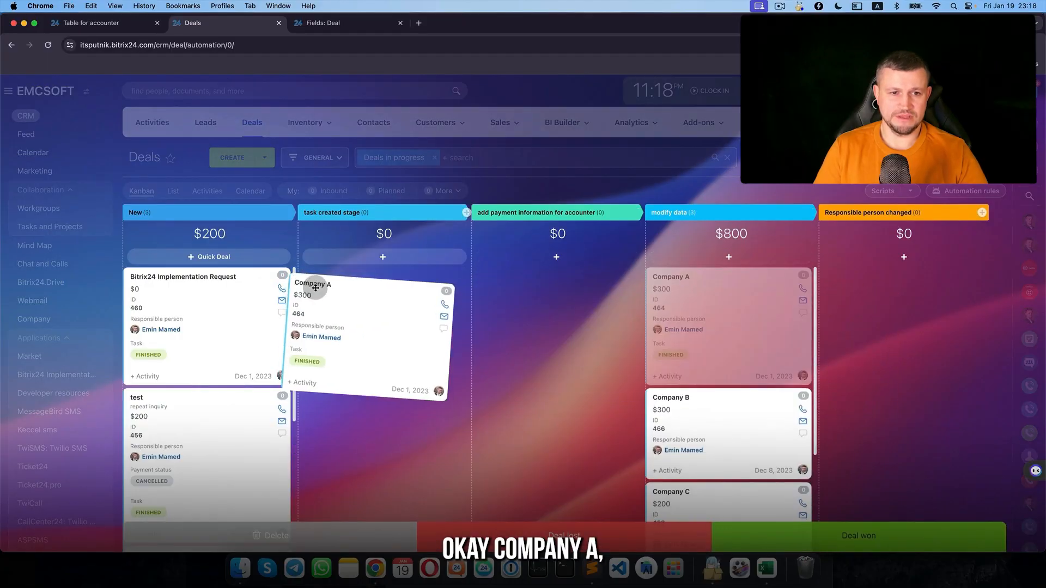
left_click_drag(684, 297, 507, 280)
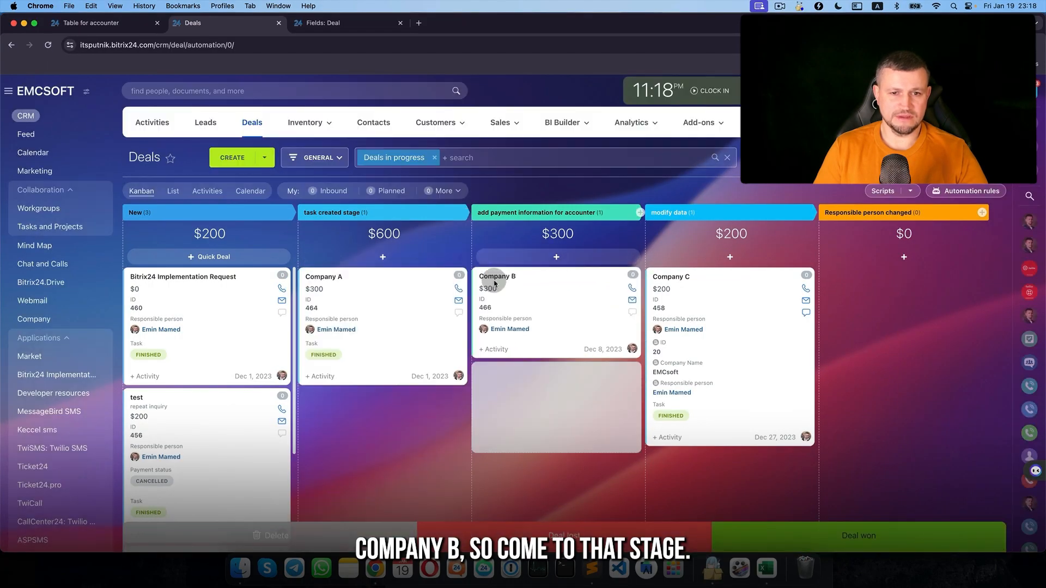
left_click_drag(330, 281, 656, 286)
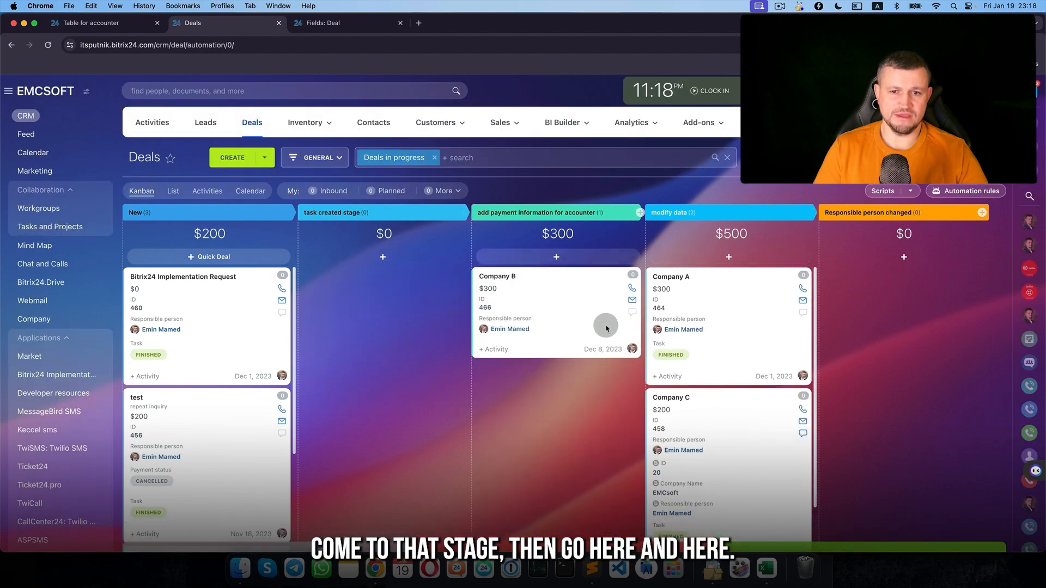
left_click_drag(603, 327, 703, 305)
Step: Delete the old Company A and Company B rows, 72 and 74, from the Table for accounter, and return to the deals board
left_click(90, 22)
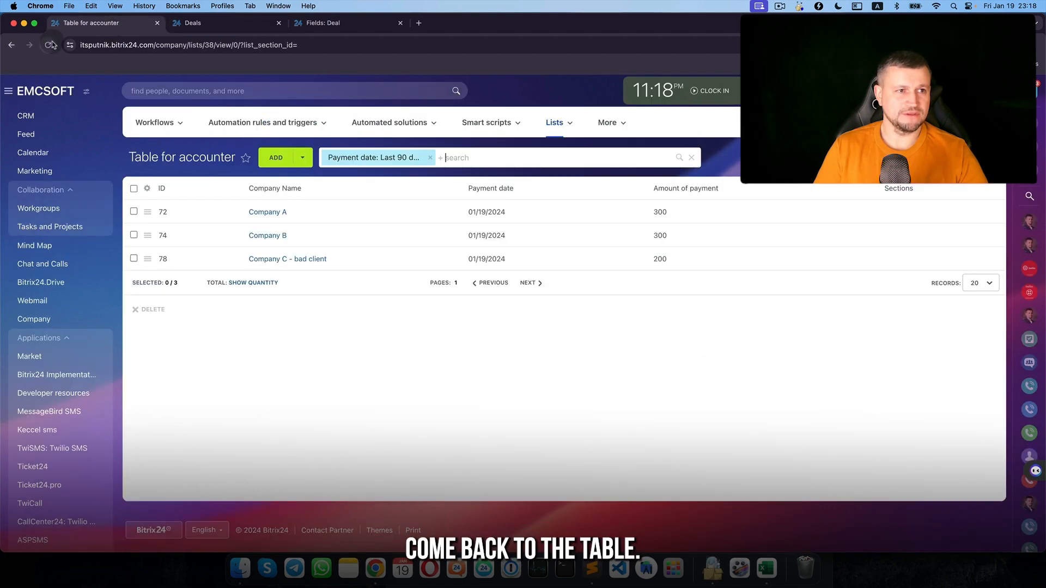
left_click(134, 212)
left_click(133, 258)
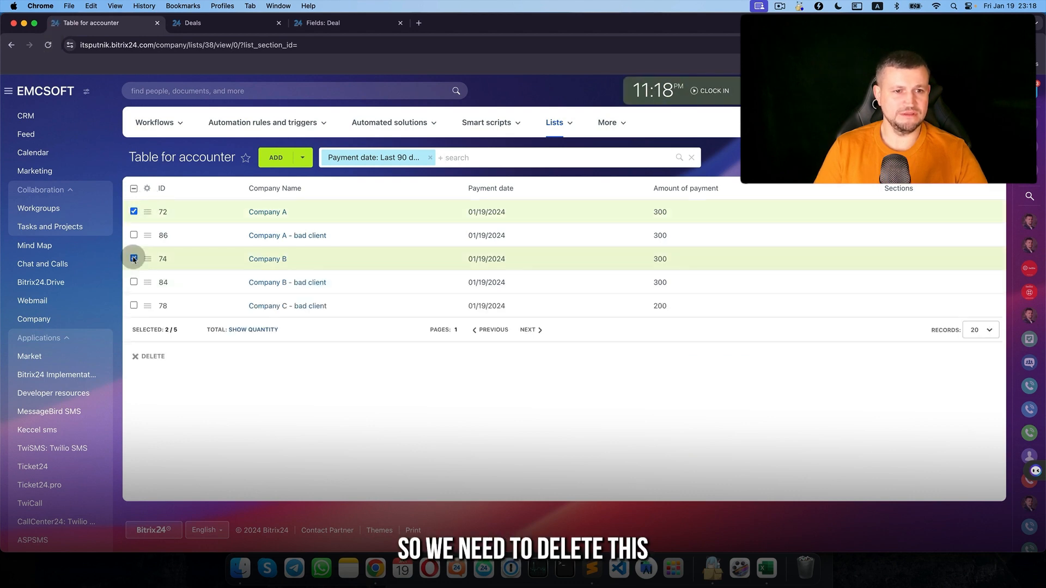
left_click(153, 354)
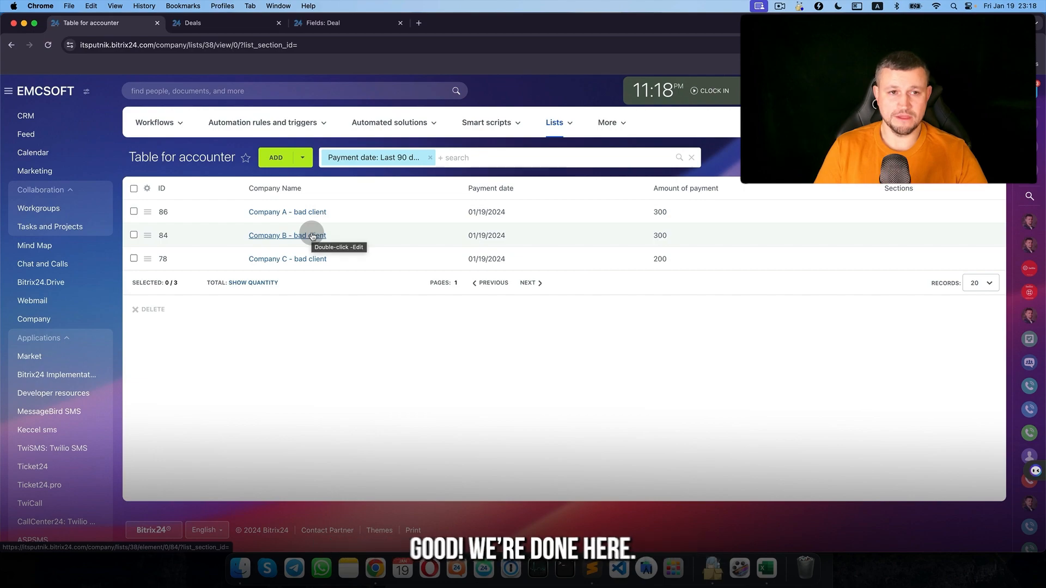
left_click(210, 22)
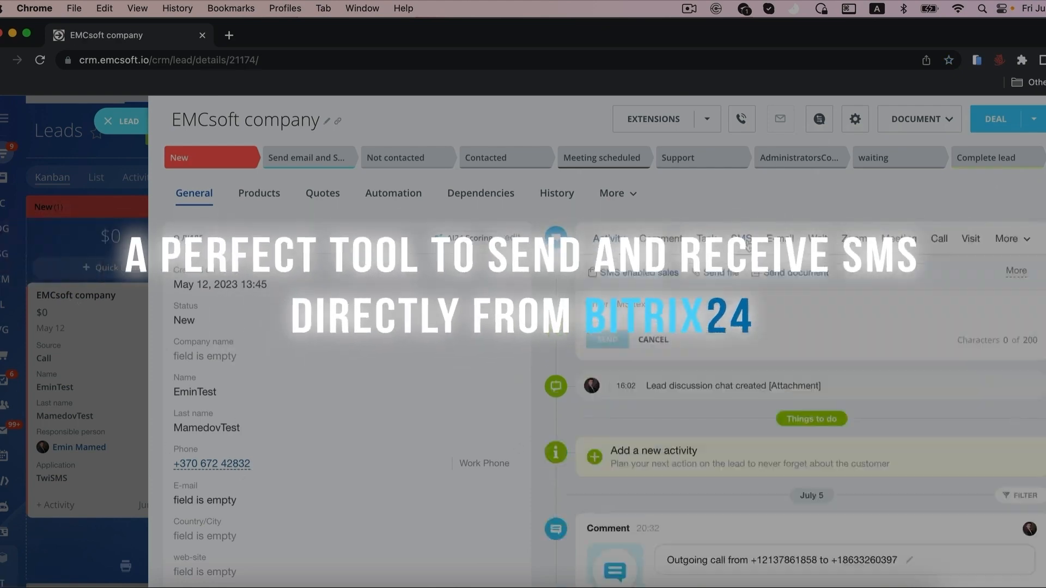
Step: Send the EMCsoft company lead an SMS that greets the contact by first name and continues "Waiting in our office"
left_click(719, 357)
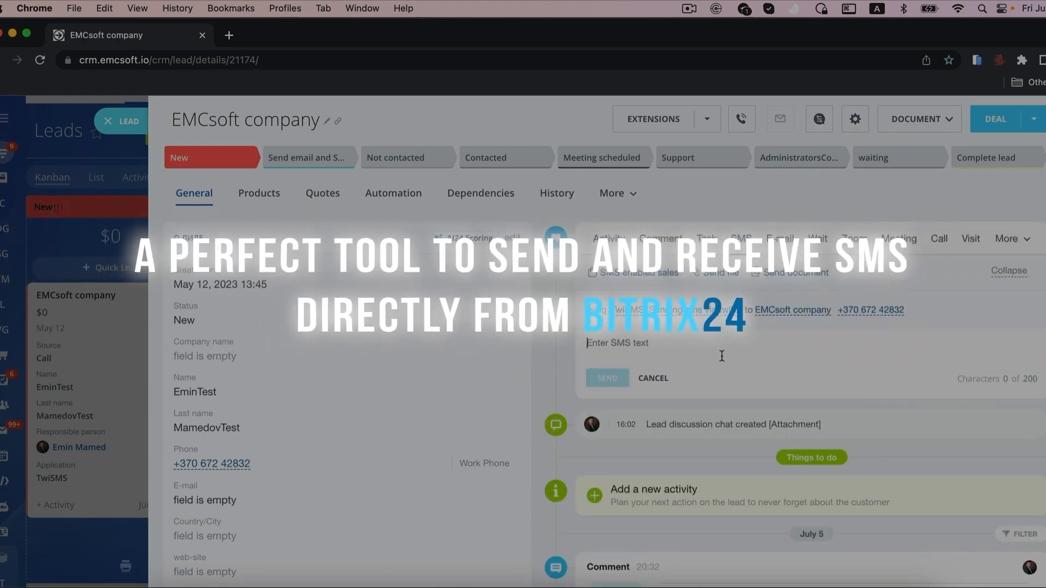
type("Hello Emin! Waiting in our office")
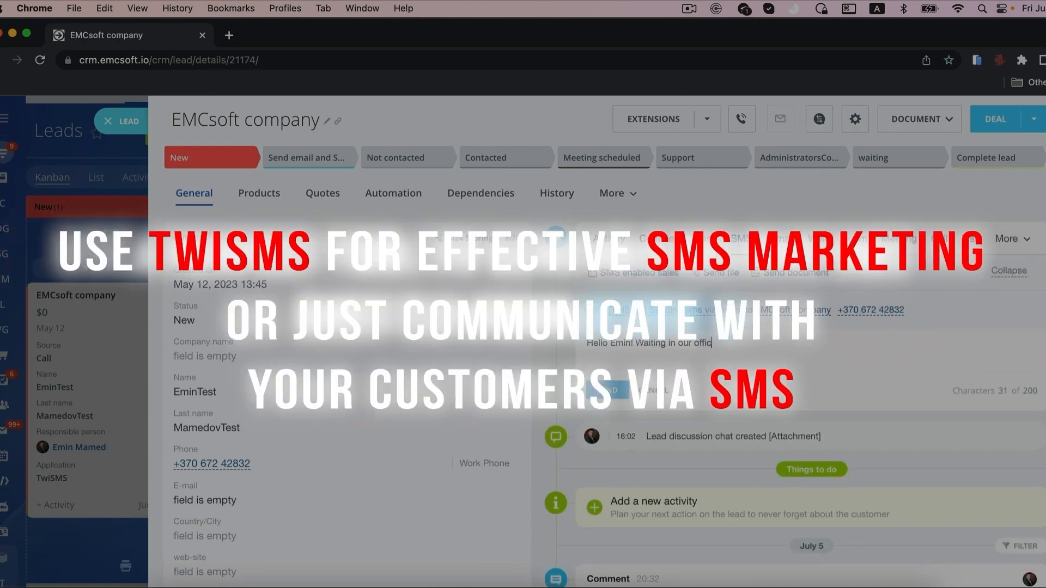
left_click(602, 392)
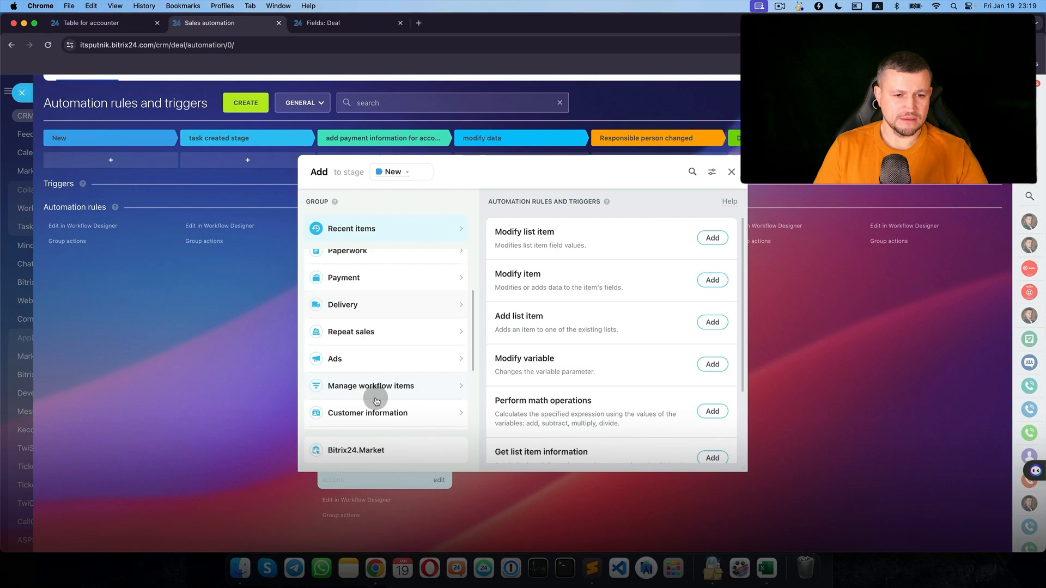
Step: Add a Get list item information rule from Data storage and modification and place it below Modify list item in the modify data stage
scroll(381, 393, "down", 3)
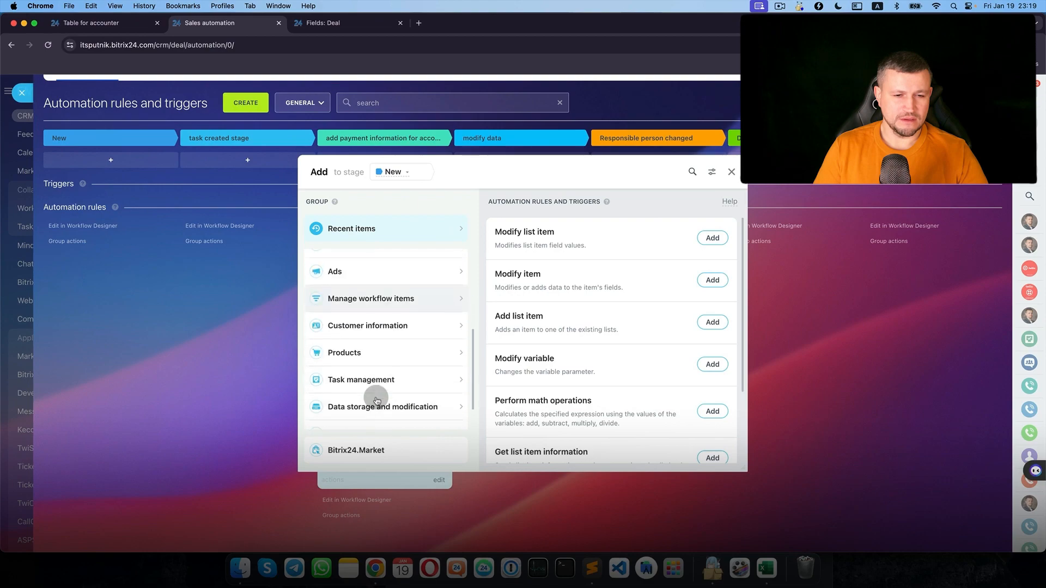
left_click(383, 393)
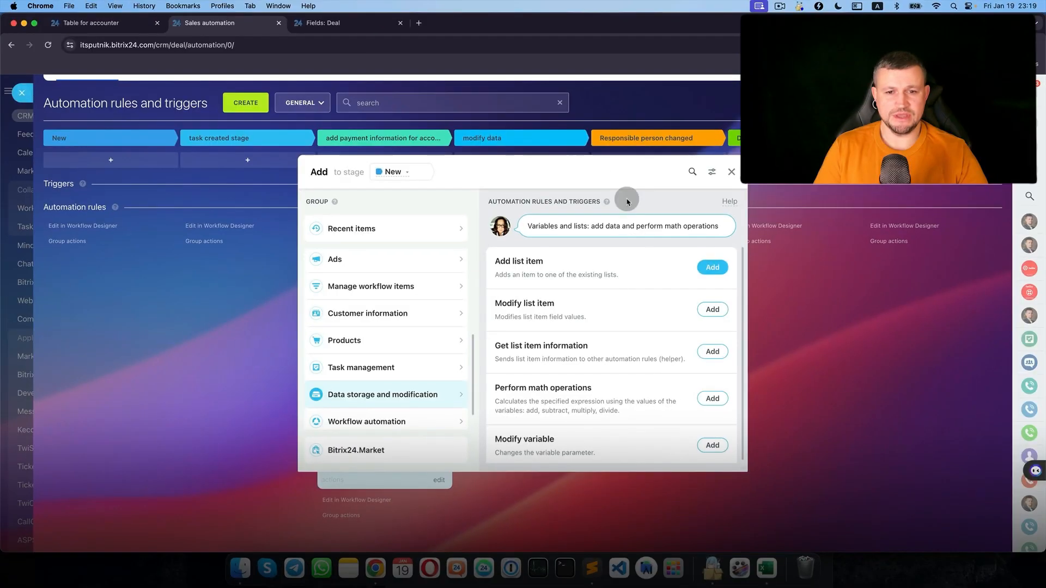
left_click_drag(621, 175, 369, 175)
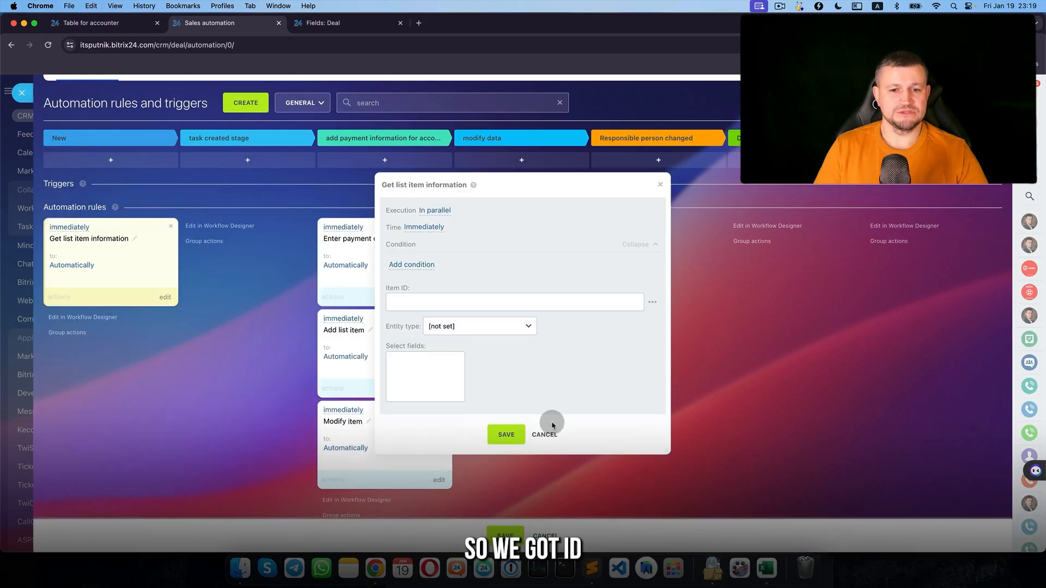
left_click(509, 434)
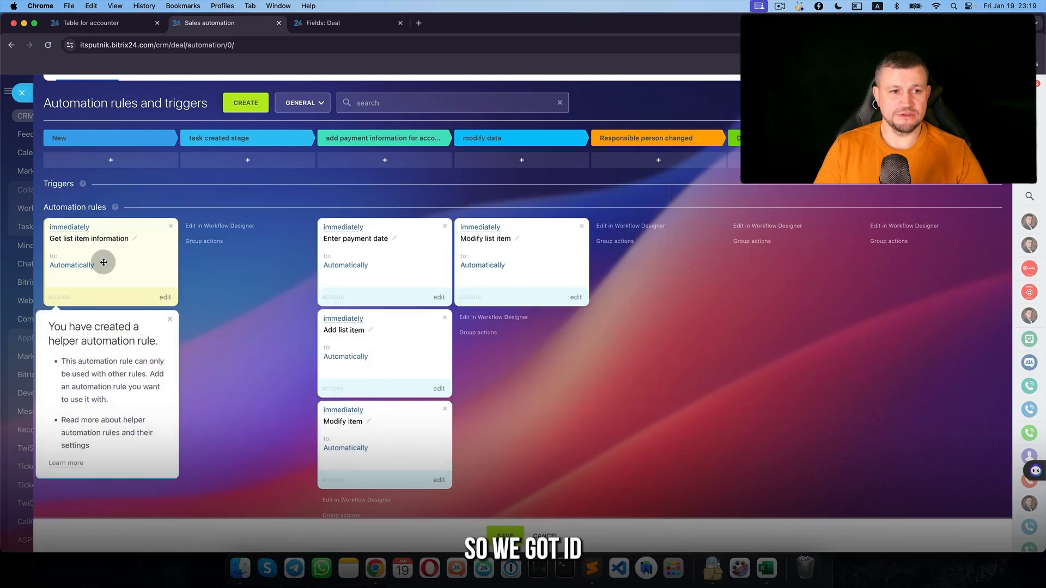
left_click_drag(103, 262, 492, 334)
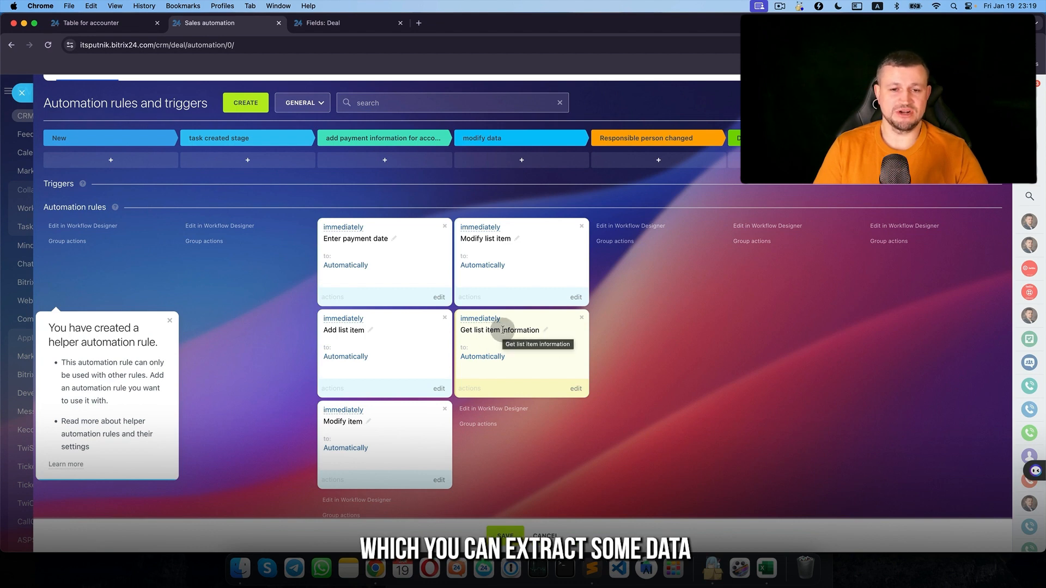
Step: Configure the Get list item information rule with item ID {{List Row ID}} and entity type "[s1] Table for accounter", choose the fields to extract, and save it
left_click(502, 330)
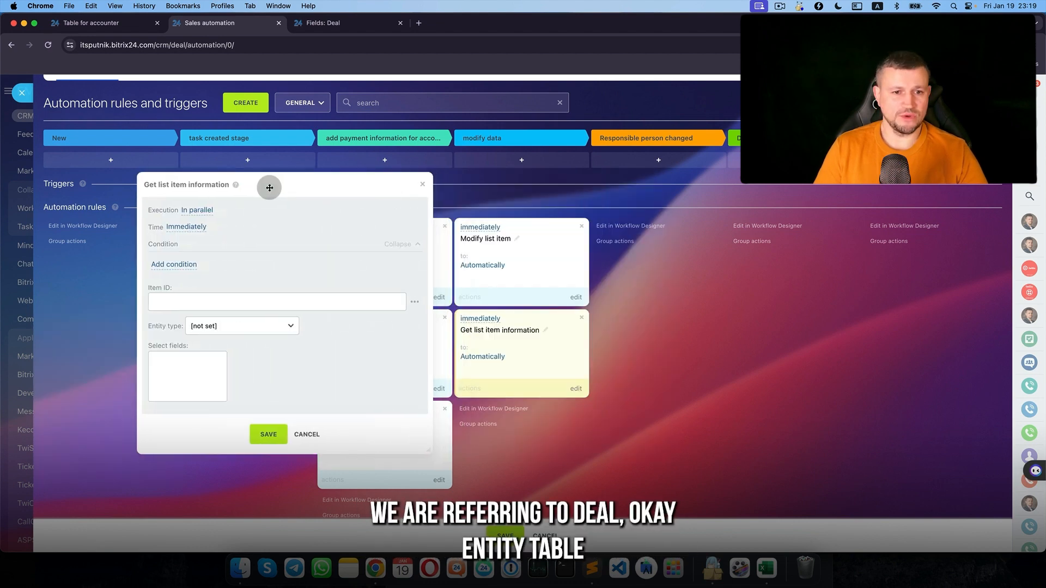
left_click(414, 302)
left_click(437, 362)
left_click(458, 403)
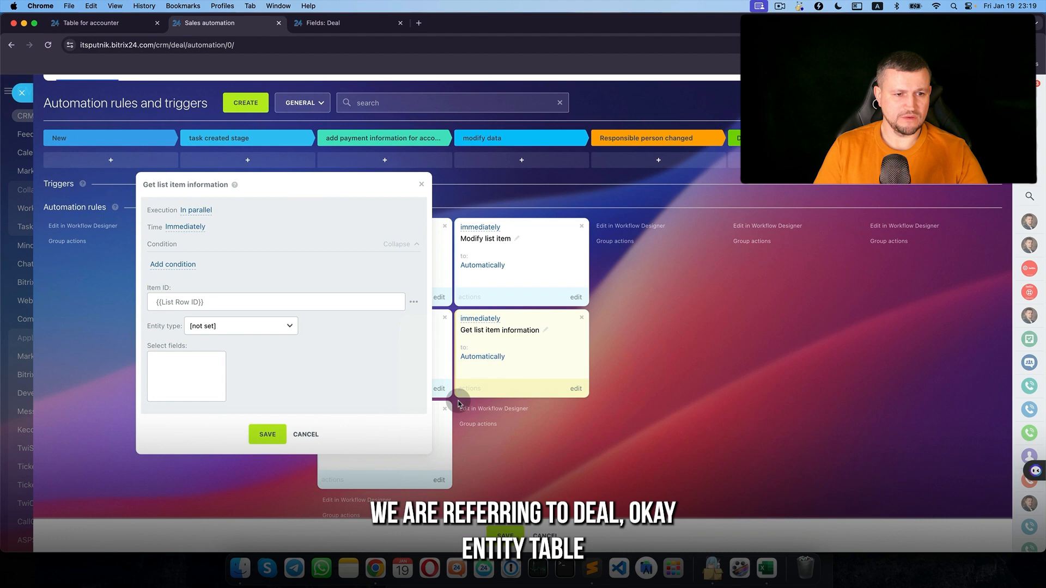
left_click(238, 337)
left_click(257, 349)
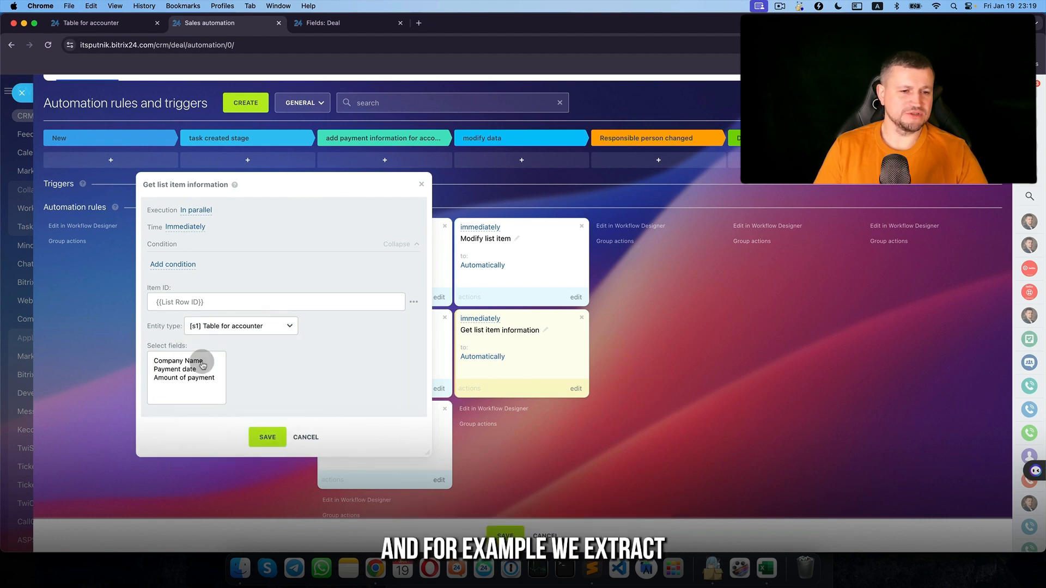
left_click(264, 436)
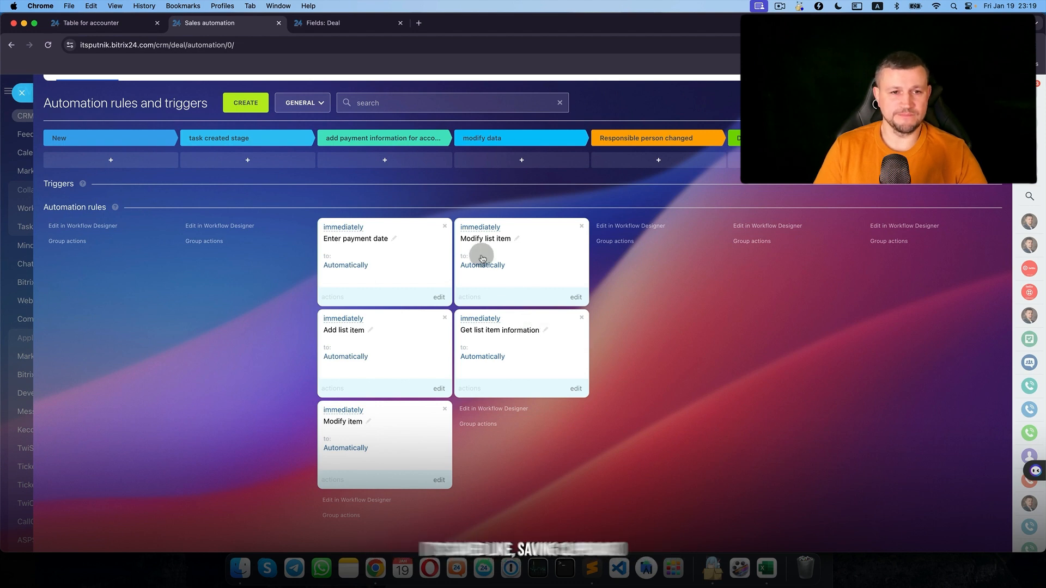
Step: Add an "Add comment to item" rule from the Employee alerts group to the New stage
left_click(251, 102)
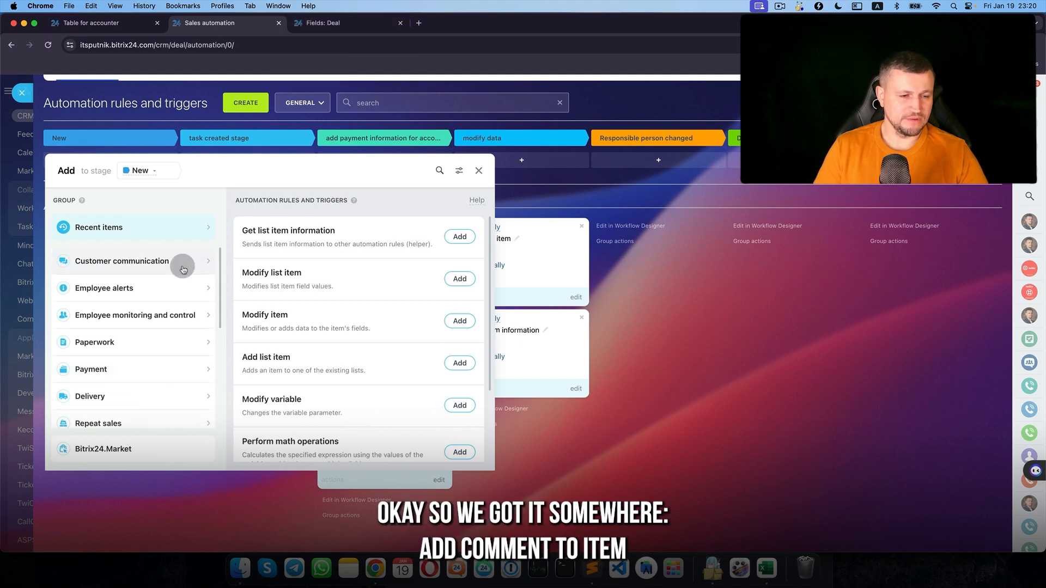
left_click(180, 292)
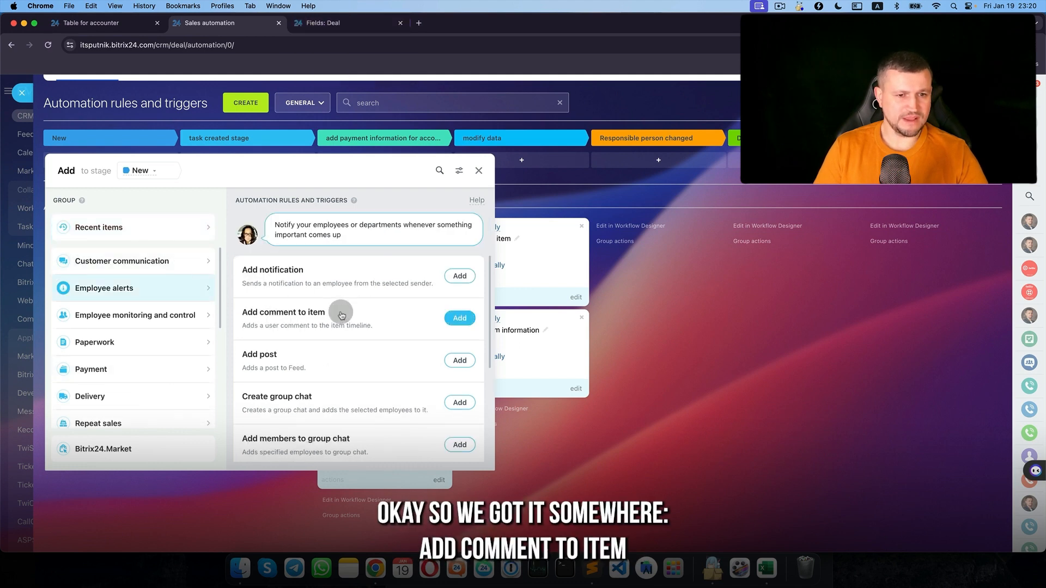
left_click(457, 318)
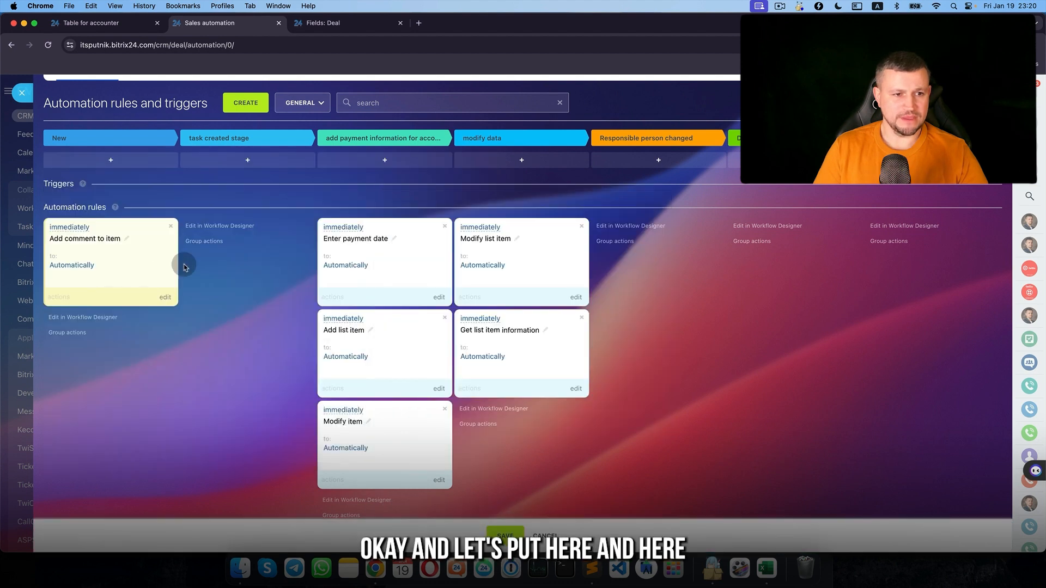
Step: Move the "Add comment to item" rule below Get list item information in the modify data stage and start its comment with "previouse payment was"
left_click_drag(184, 267, 495, 416)
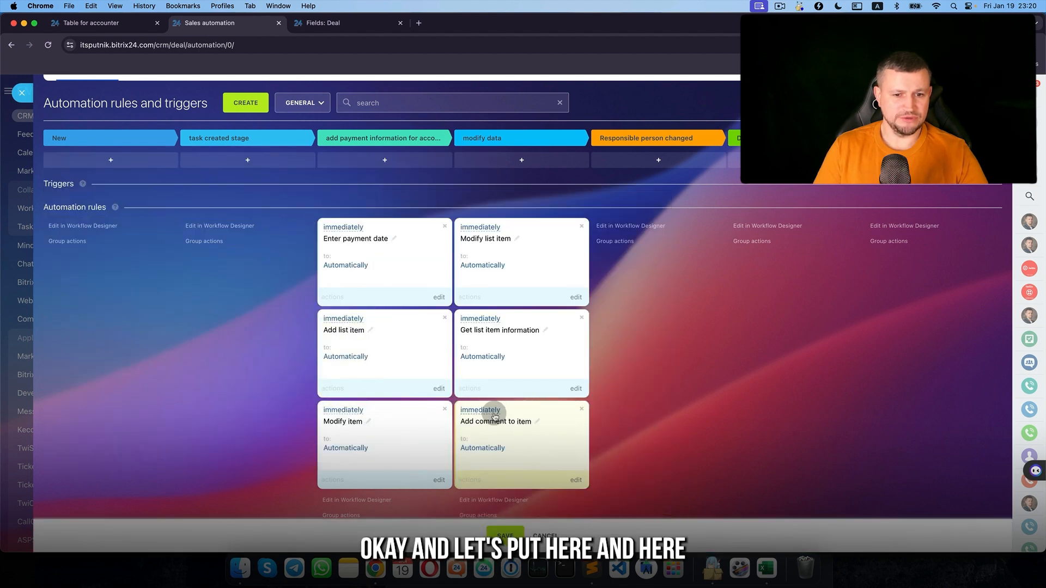
left_click(575, 482)
left_click_drag(487, 199, 281, 175)
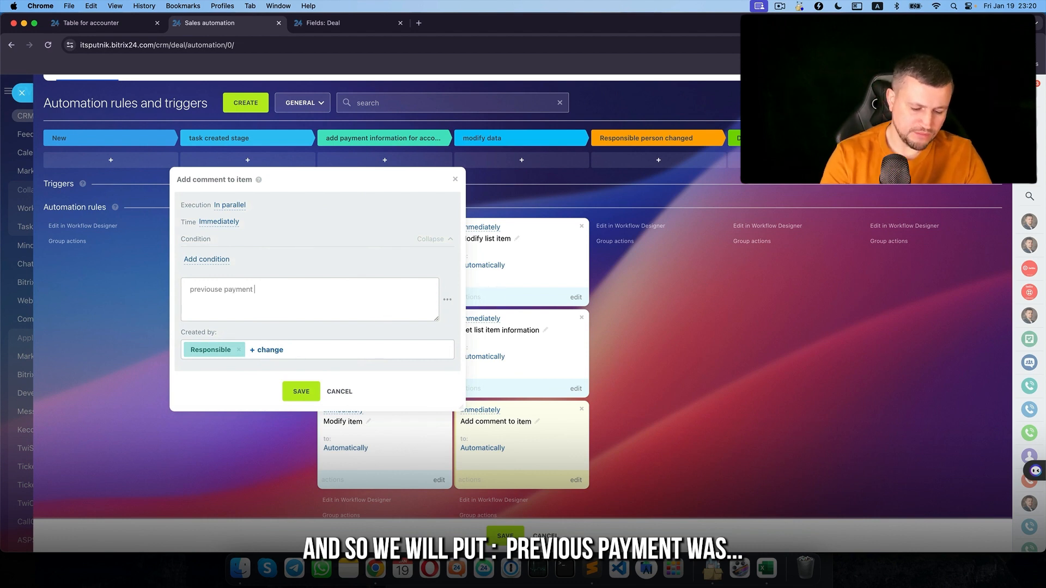
Step: Insert the Amount of payment value from Get list item information and reword the comment's opening to "previouse amount of payment was"
left_click(446, 301)
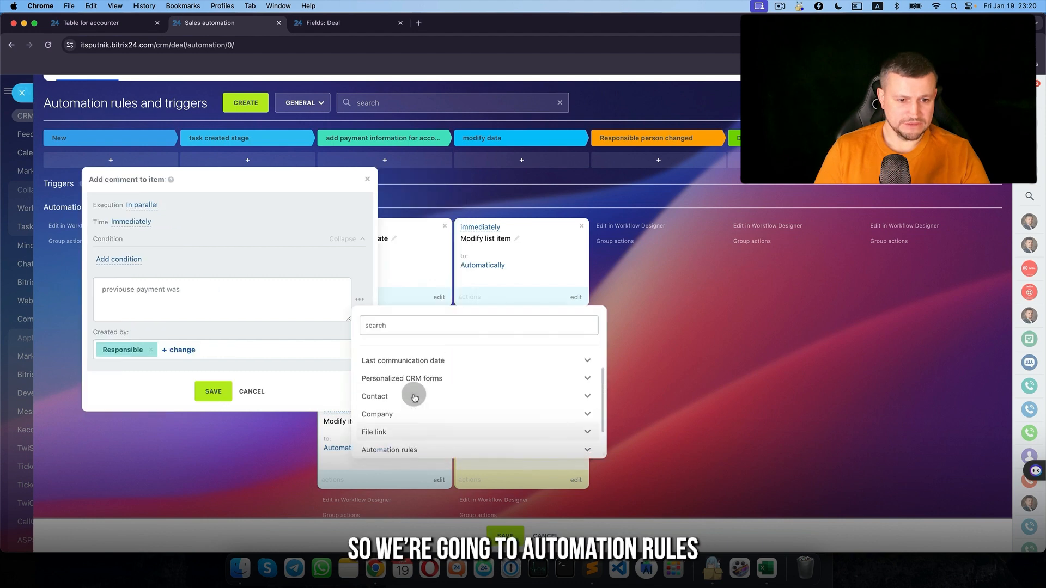
scroll(426, 380, "up", 3)
scroll(427, 380, "down", 3)
left_click(419, 413)
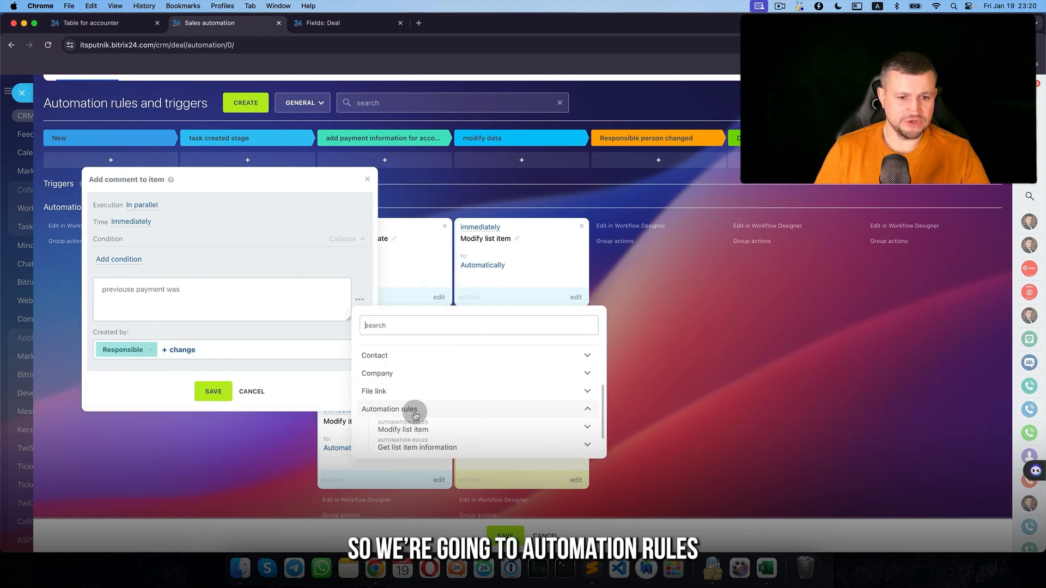
scroll(420, 420, "down", 2)
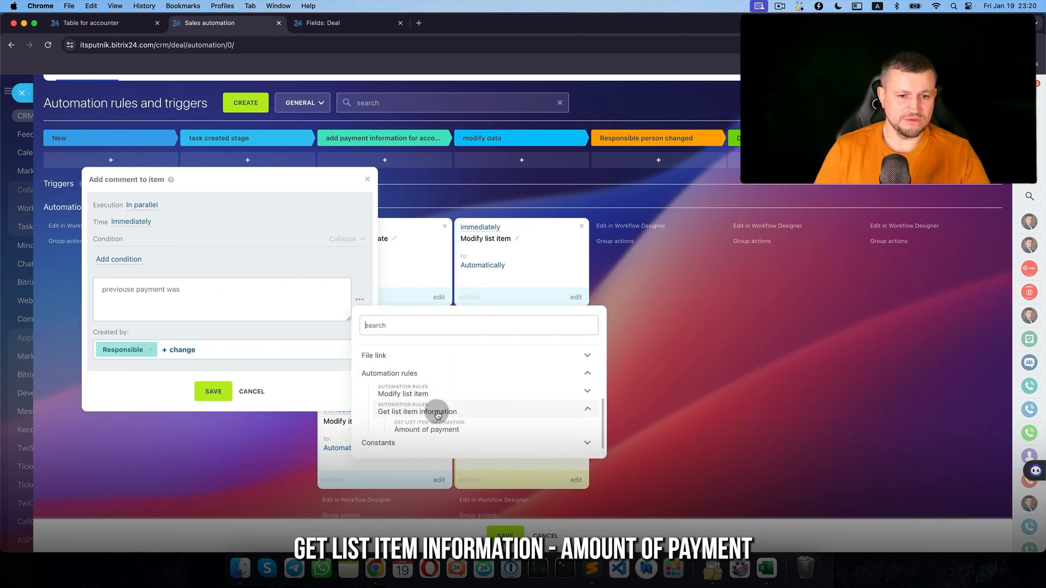
scroll(437, 416, "down", 1)
left_click(443, 414)
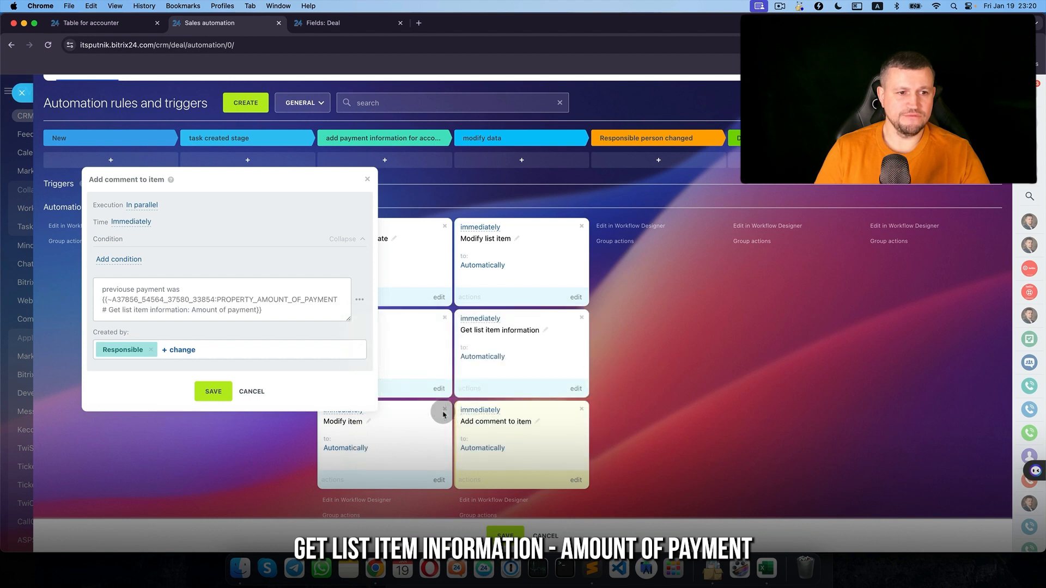
left_click(136, 289)
type("amount of")
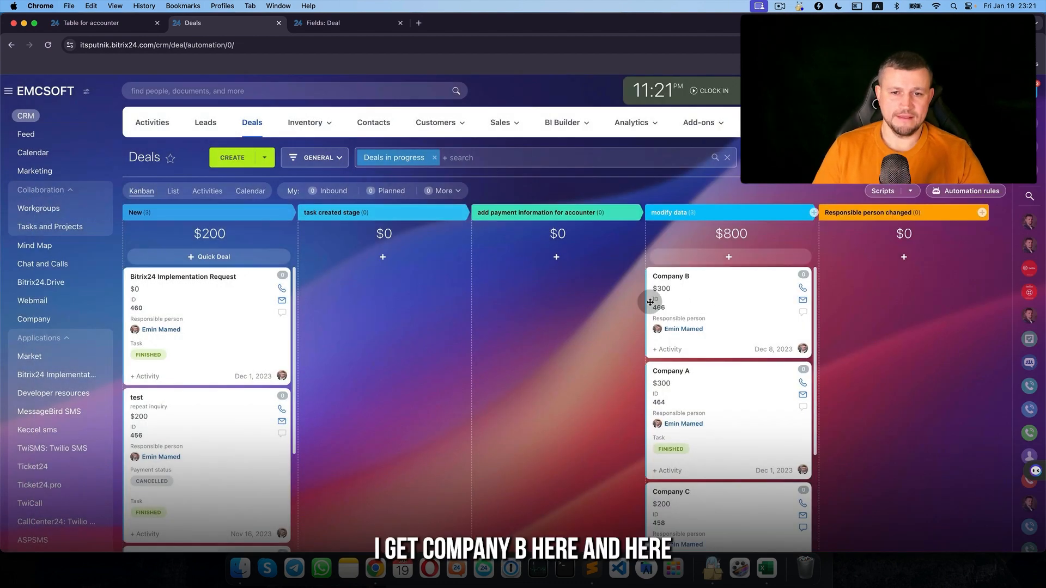
Step: Put the Company B deal in the modify data stage, open it to check the automatic comment, and close it
mouse_move(650, 302)
left_mouse_down()
mouse_move(488, 300)
mouse_move(665, 289)
left_mouse_up()
left_click(676, 284)
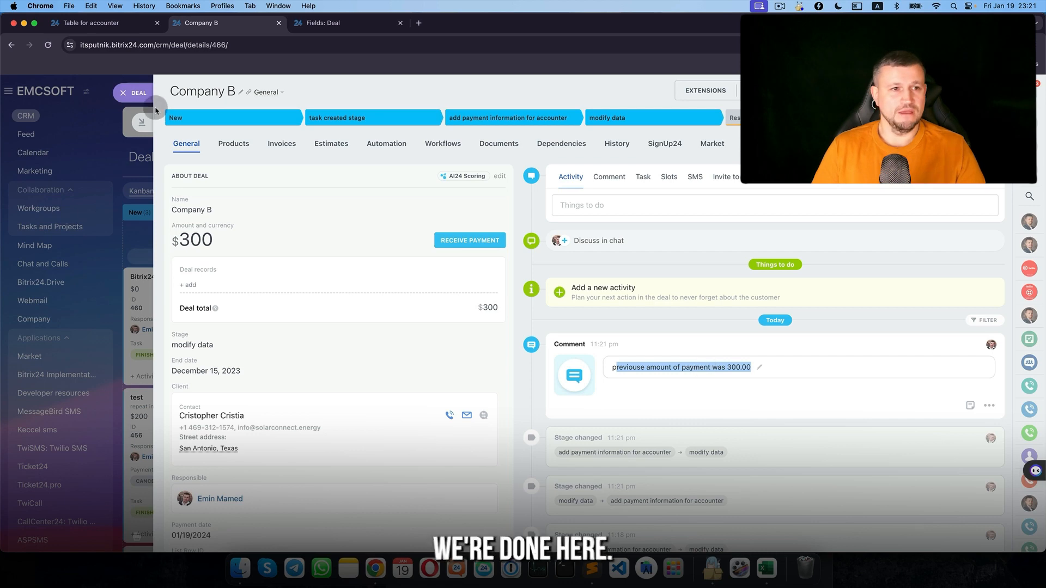
left_click(128, 94)
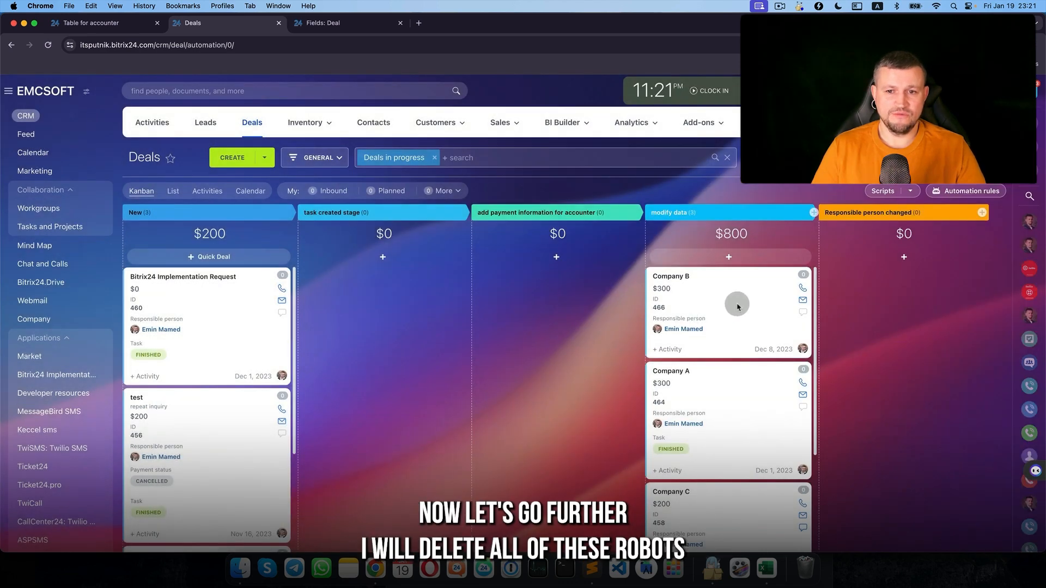
Step: Move the Company B, Company A and Company C deals from modify data to the task created stage
left_click_drag(737, 307, 382, 294)
left_click_drag(747, 338, 325, 308)
left_click_drag(783, 315, 381, 297)
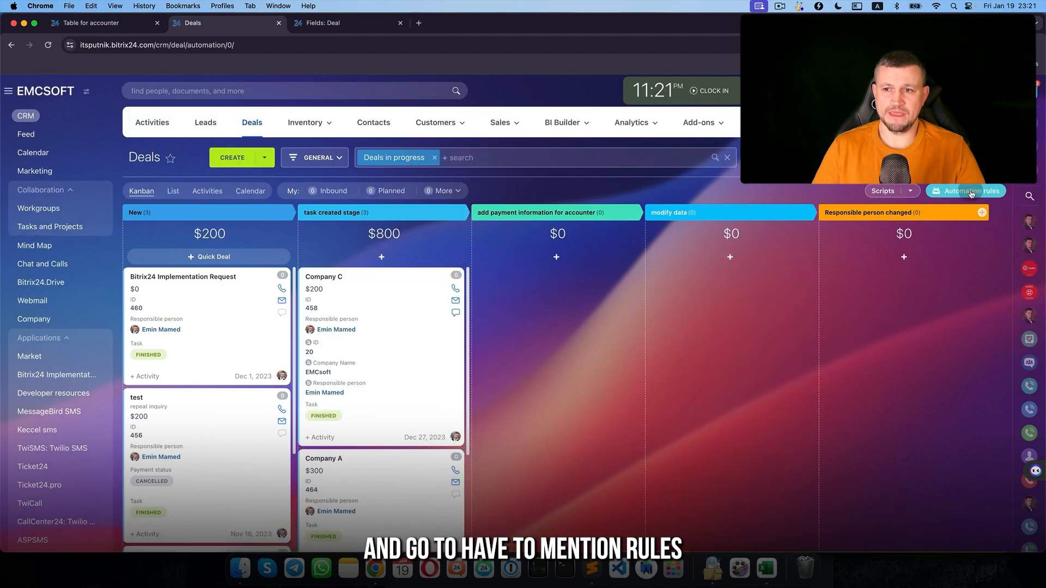
Step: Open the deals' automation rules and delete every rule in the add payment information for accounter and modify data stages
left_click(972, 192)
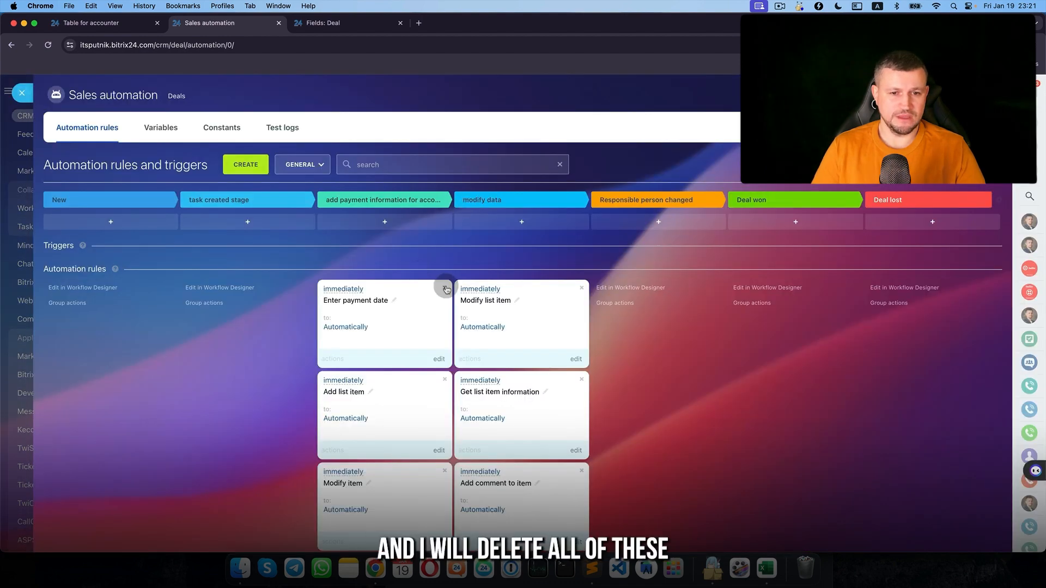
left_click(445, 288)
left_click(445, 288)
left_click(445, 288)
left_click(582, 288)
left_click(582, 288)
left_click(582, 288)
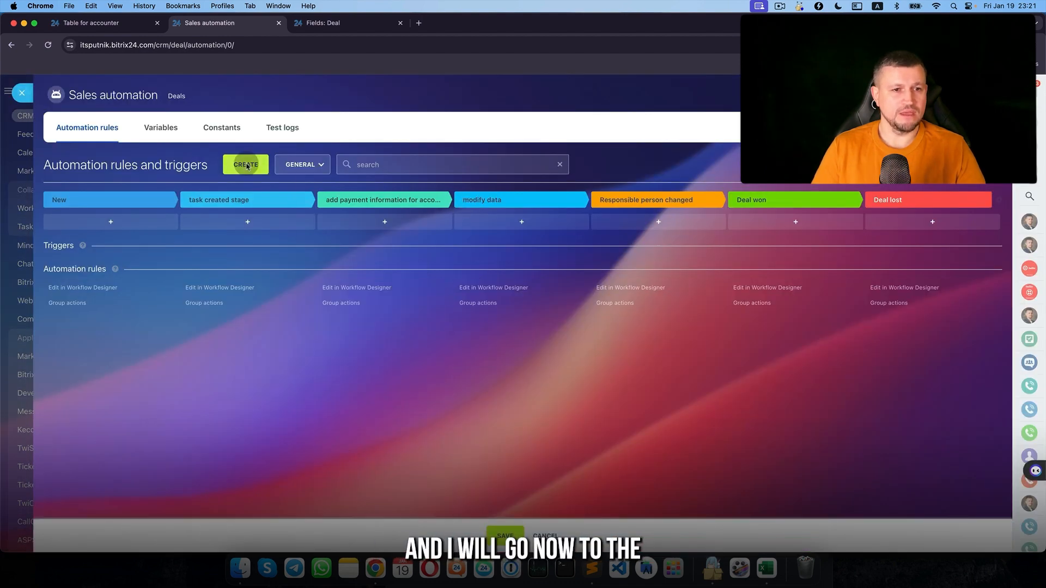
Step: Add a Perform math operations rule from Data storage and modification and place it in the add payment information for accounter stage
left_click(245, 164)
scroll(398, 396, "down", 5)
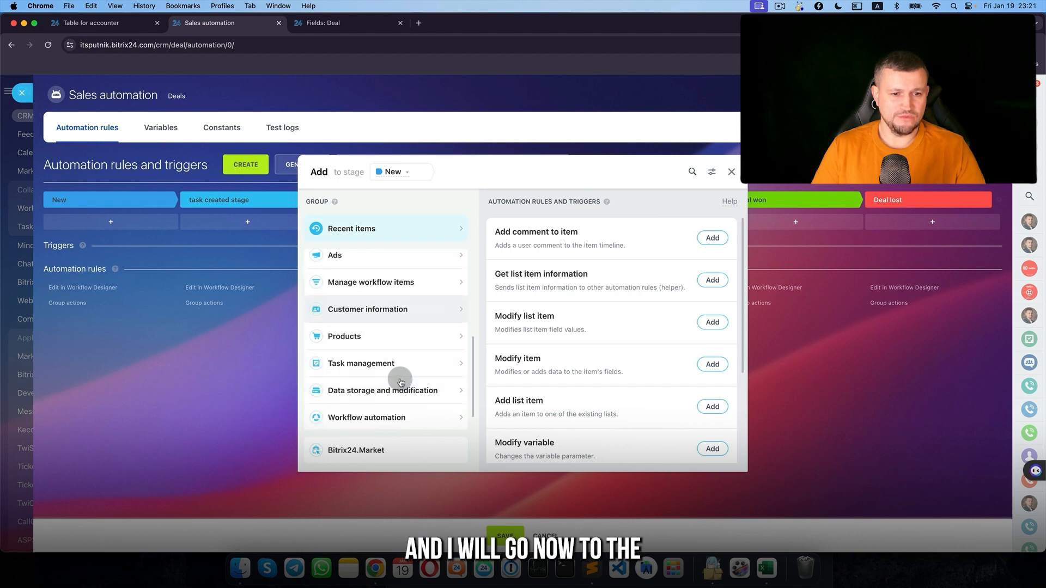
left_click(420, 363)
left_click_drag(547, 172, 316, 160)
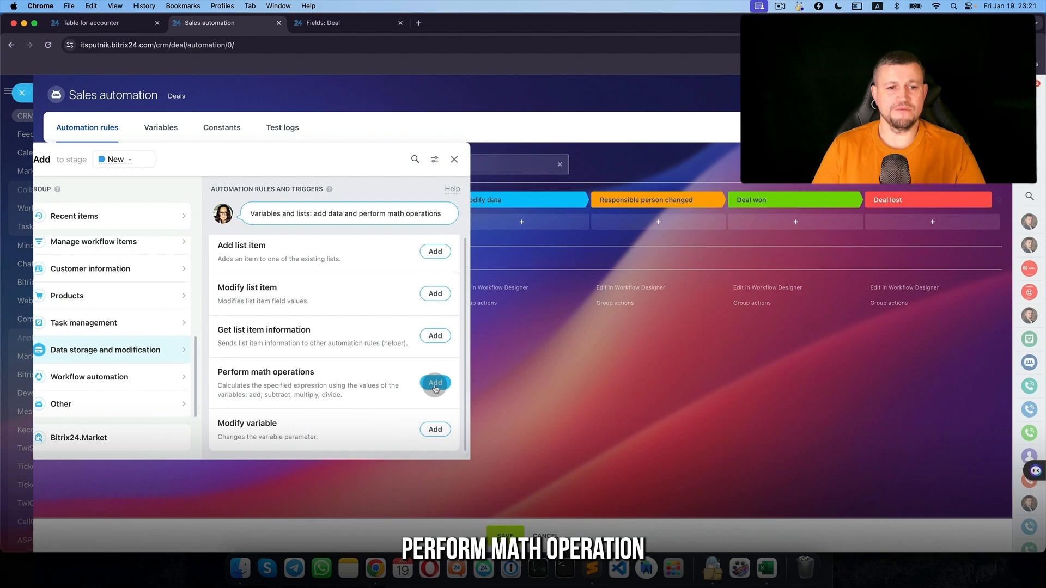
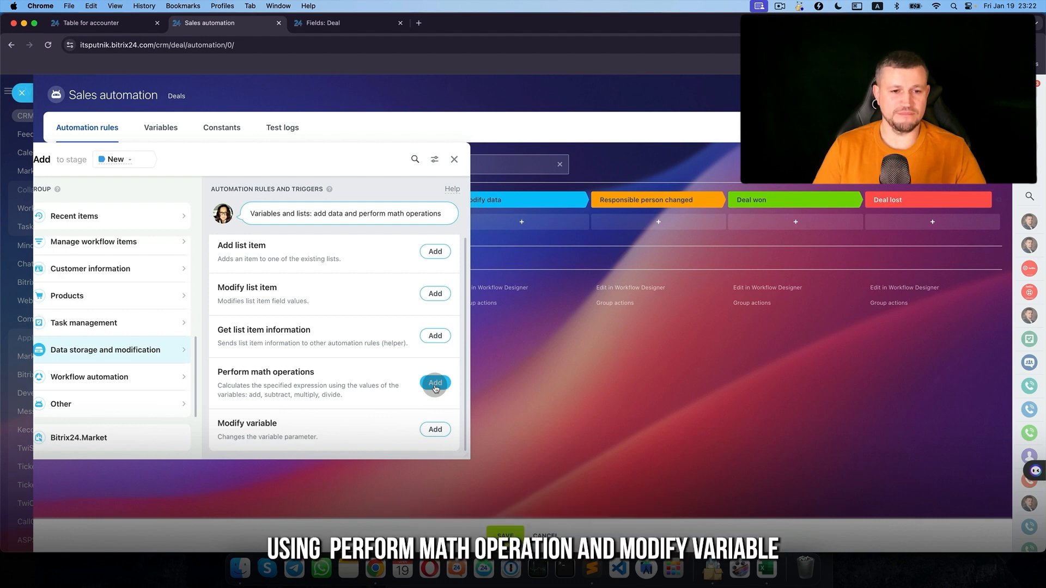
left_click(426, 384)
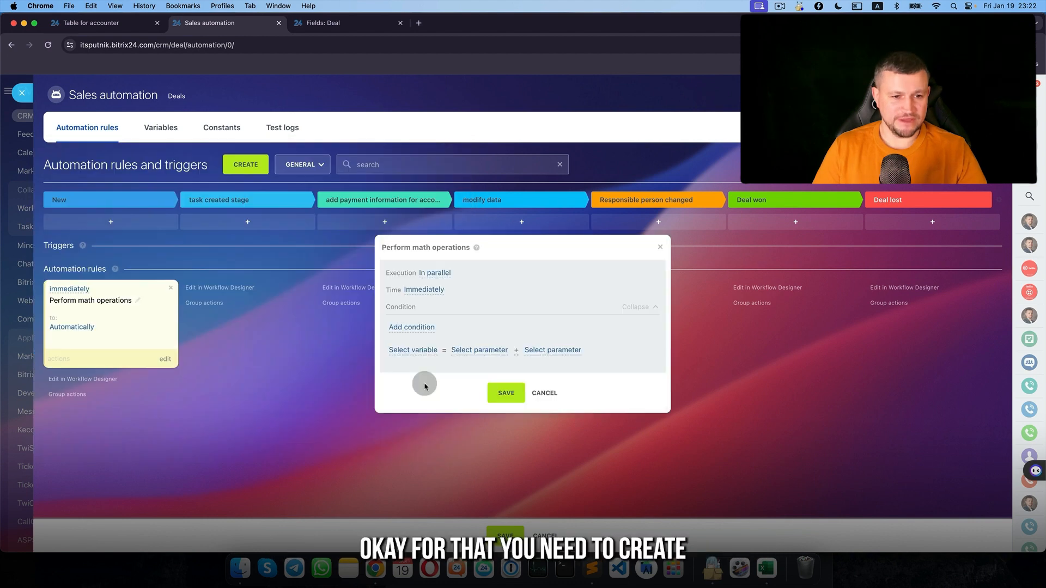
left_click(544, 393)
left_click_drag(94, 325, 378, 327)
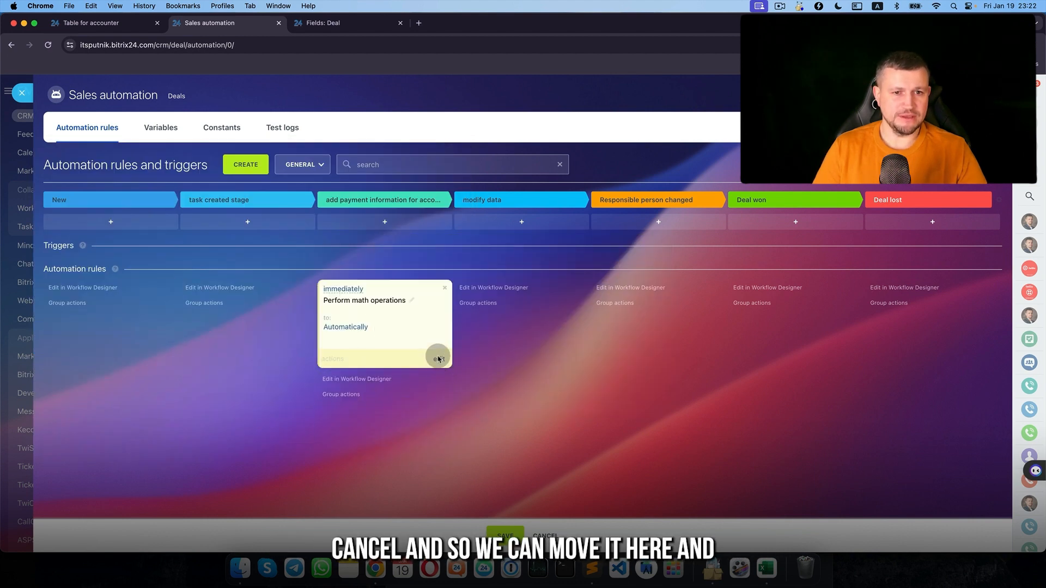
left_click(438, 359)
left_click_drag(496, 243, 247, 222)
left_click(163, 324)
left_click(199, 361)
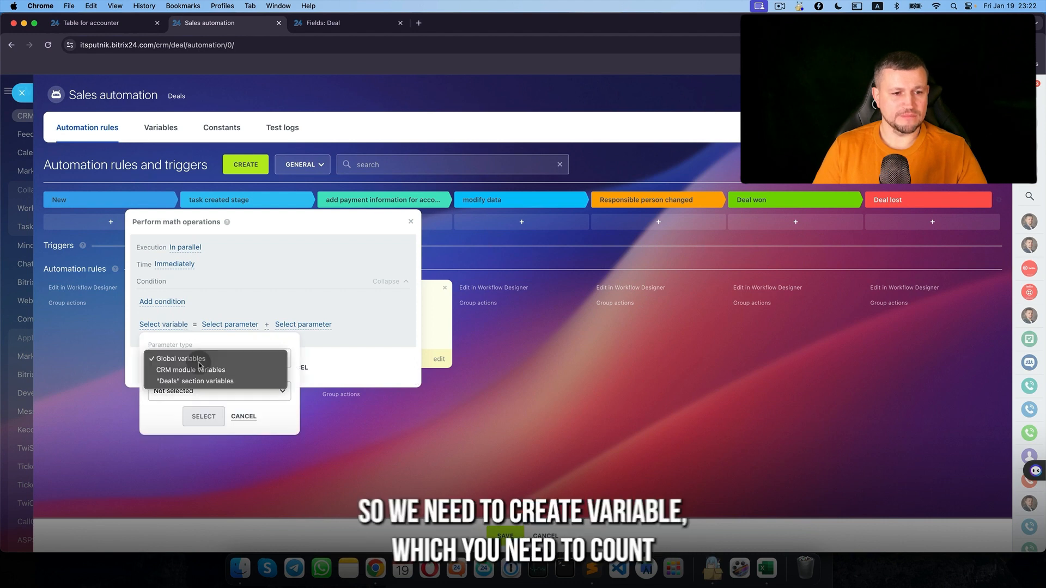
left_click(260, 315)
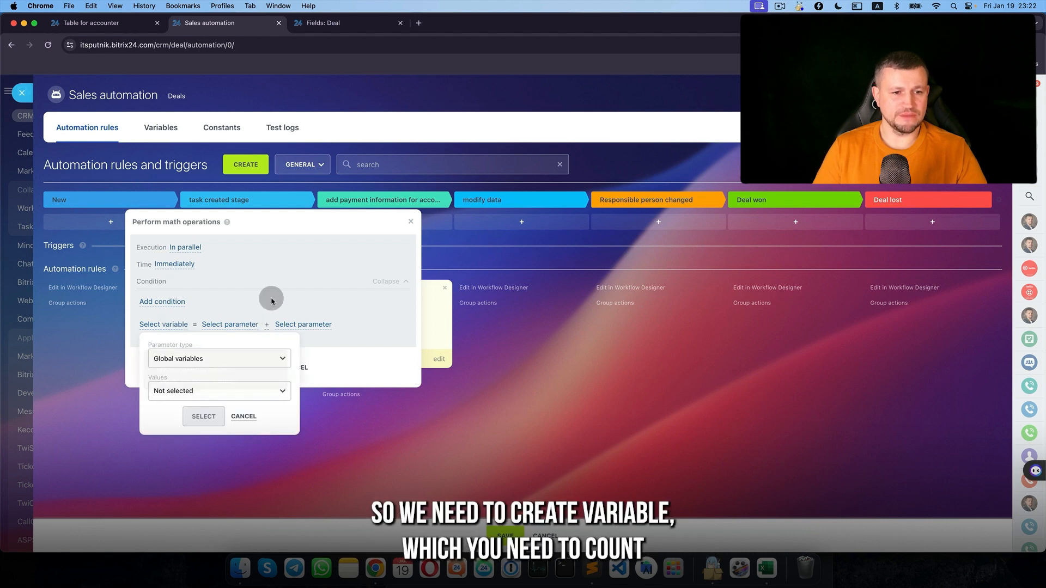
left_click(244, 416)
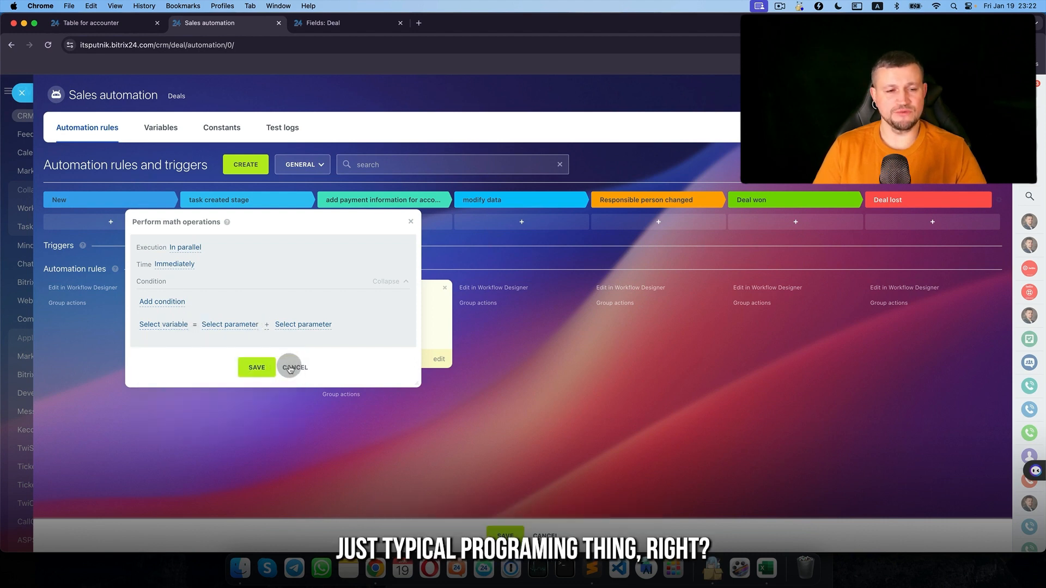
left_click(290, 368)
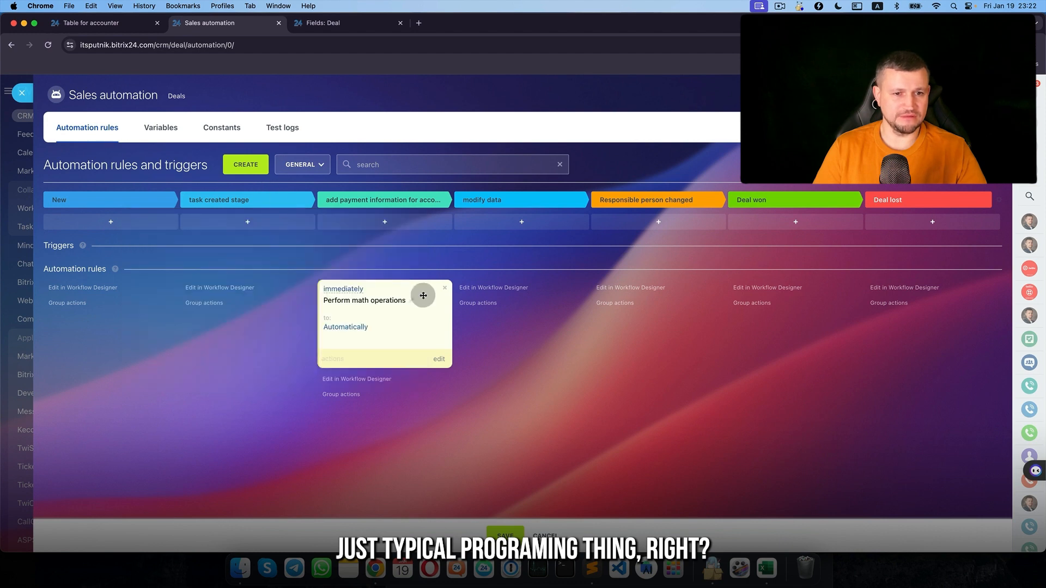
Step: Create and save a variable named Count with type Integer
left_click(163, 126)
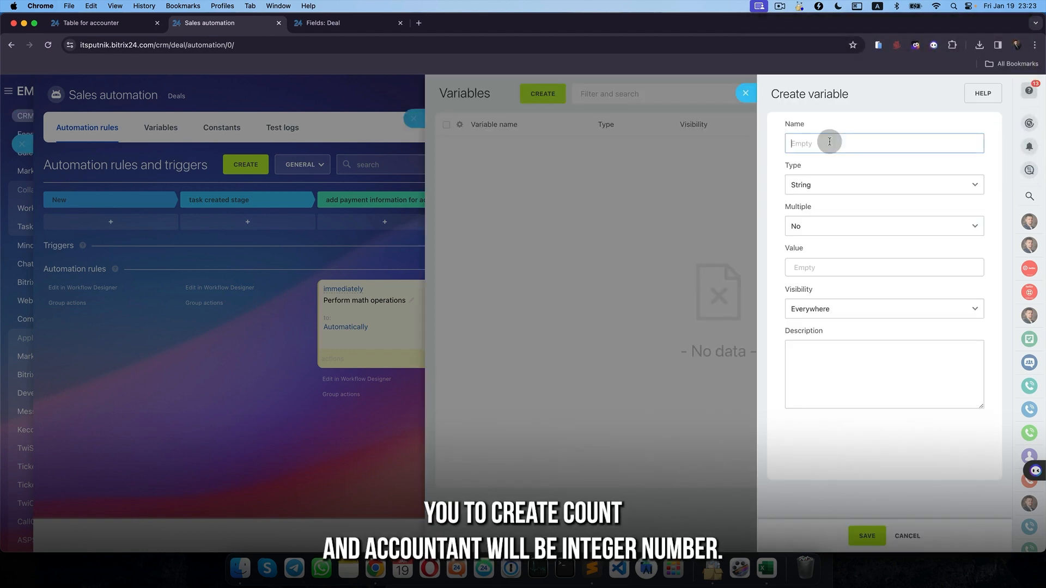
type("Count")
left_click(857, 186)
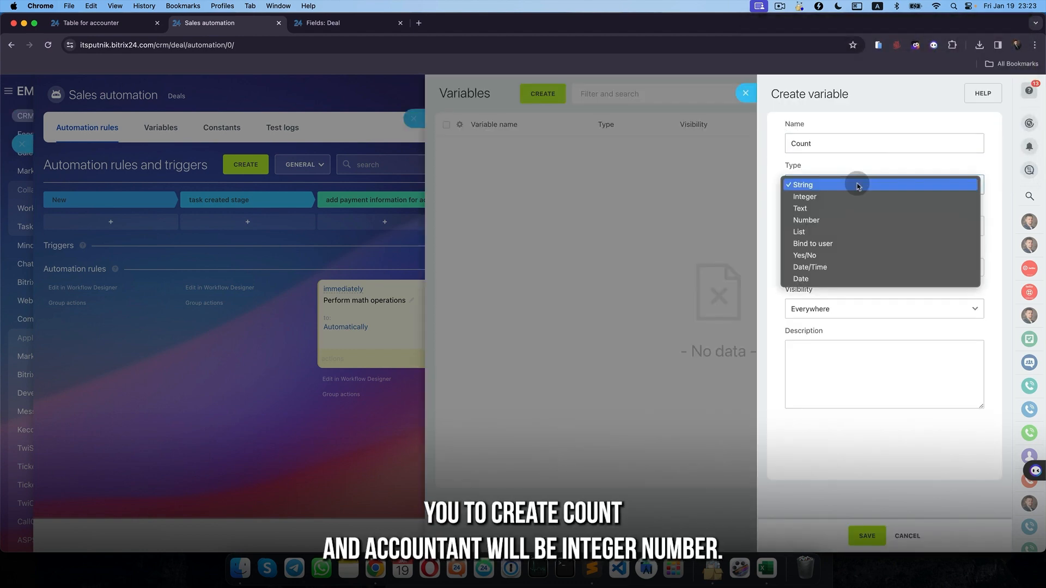
left_click(856, 198)
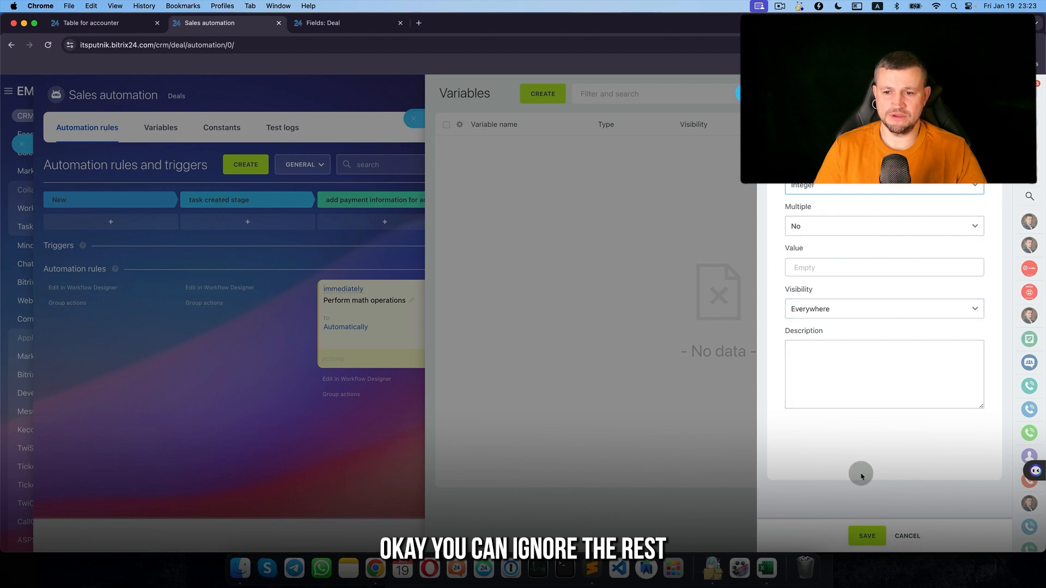
left_click(865, 537)
Step: Reload the automation page and place the Perform math operations rule in the add payment information for accounter stage again
left_click(443, 357)
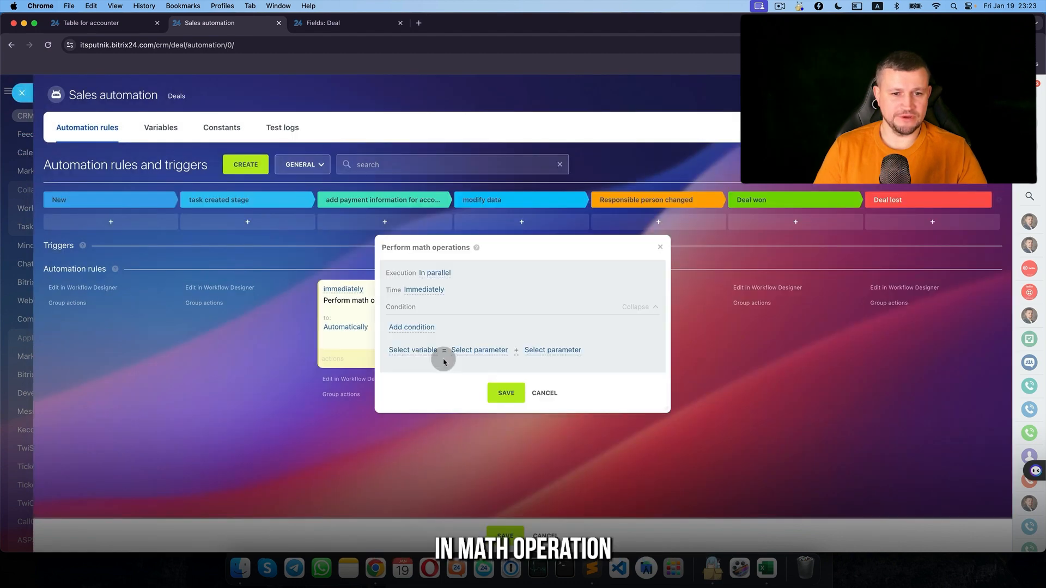
left_click(545, 391)
key("super+r")
key("Return")
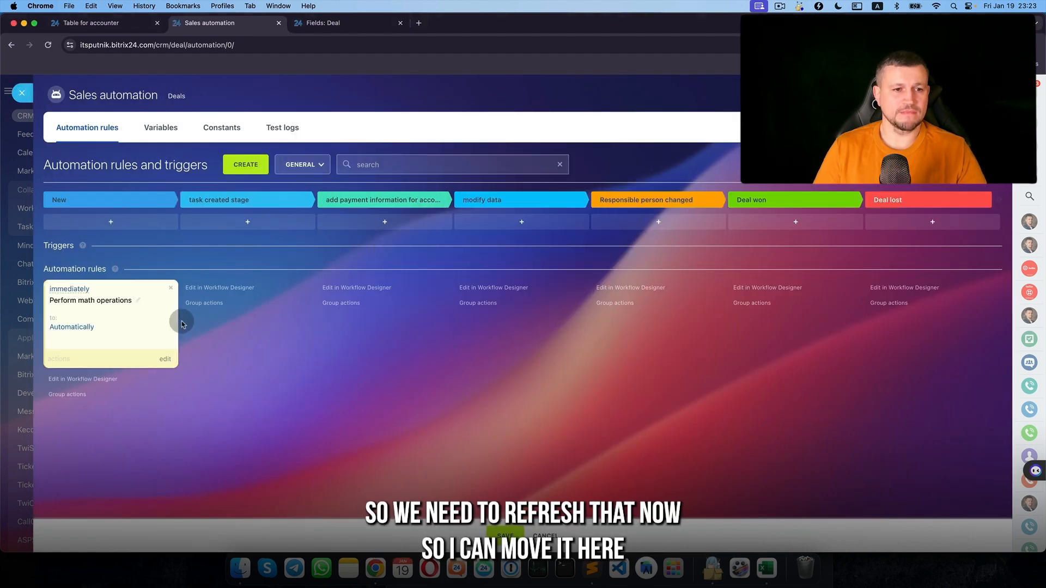
left_click_drag(184, 322, 338, 324)
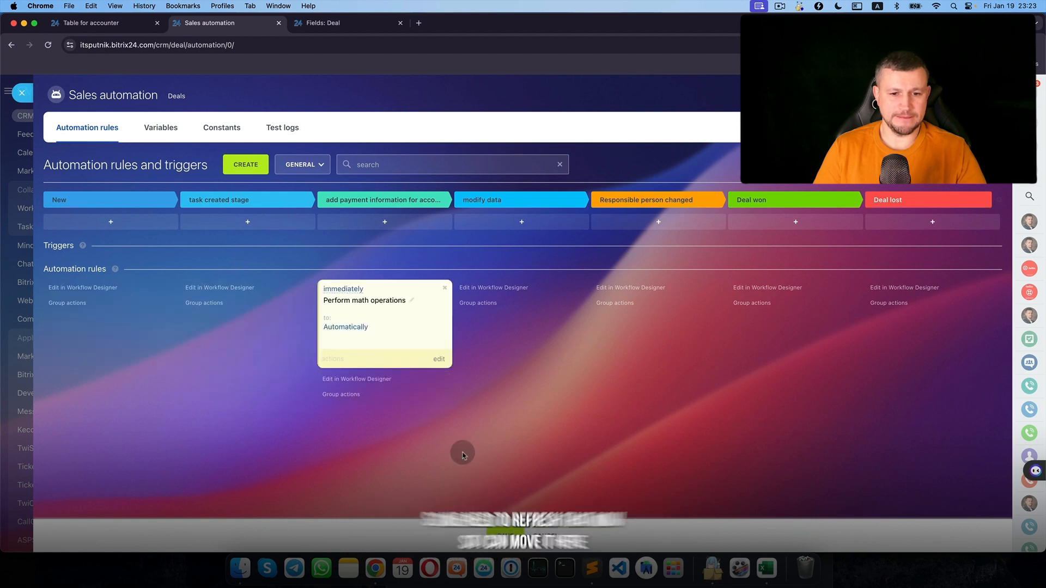
left_click(439, 357)
left_click(251, 315)
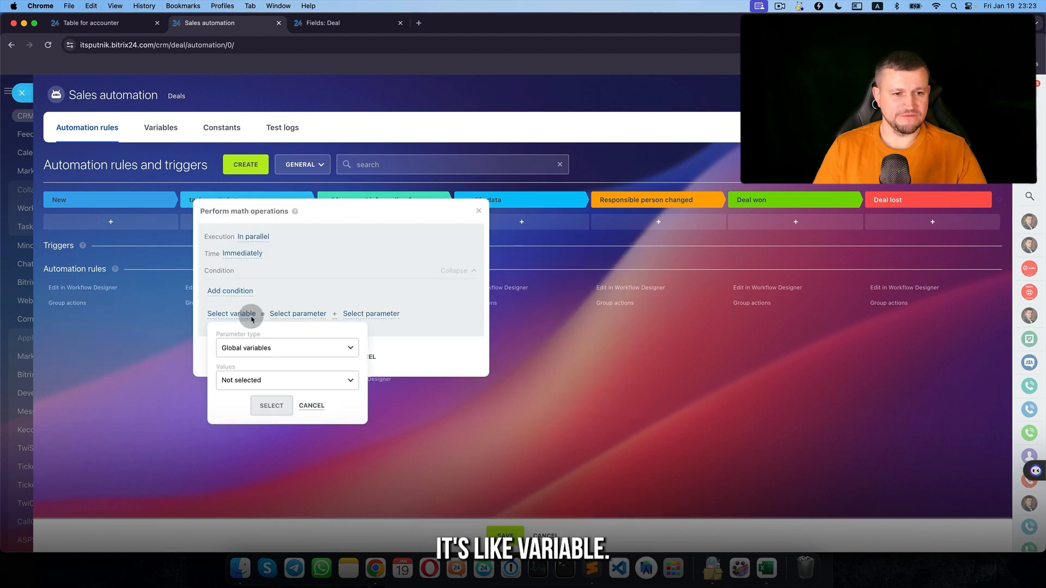
left_click(257, 345)
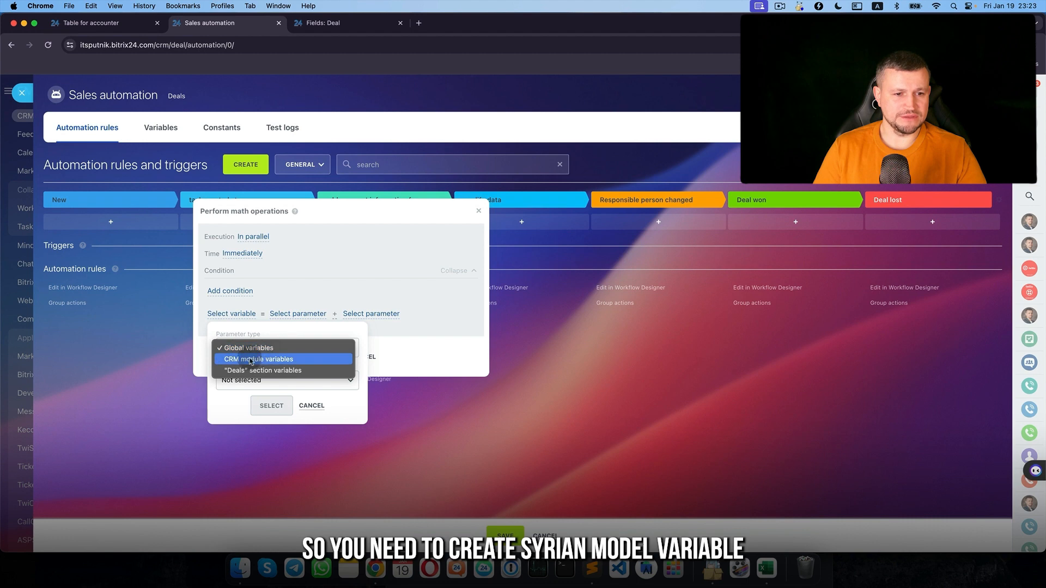
left_click(283, 361)
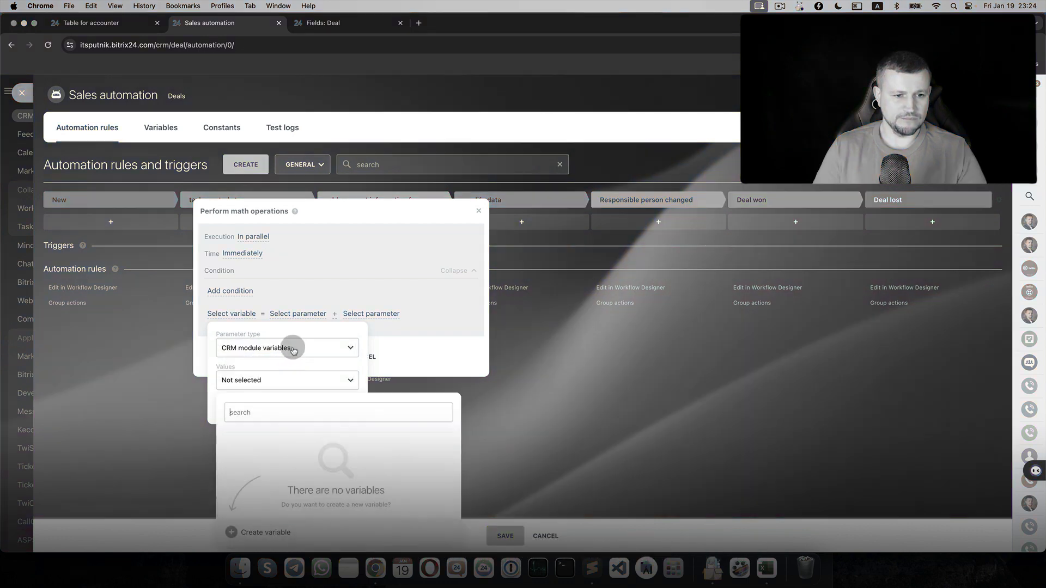
left_click(292, 348)
left_click(296, 364)
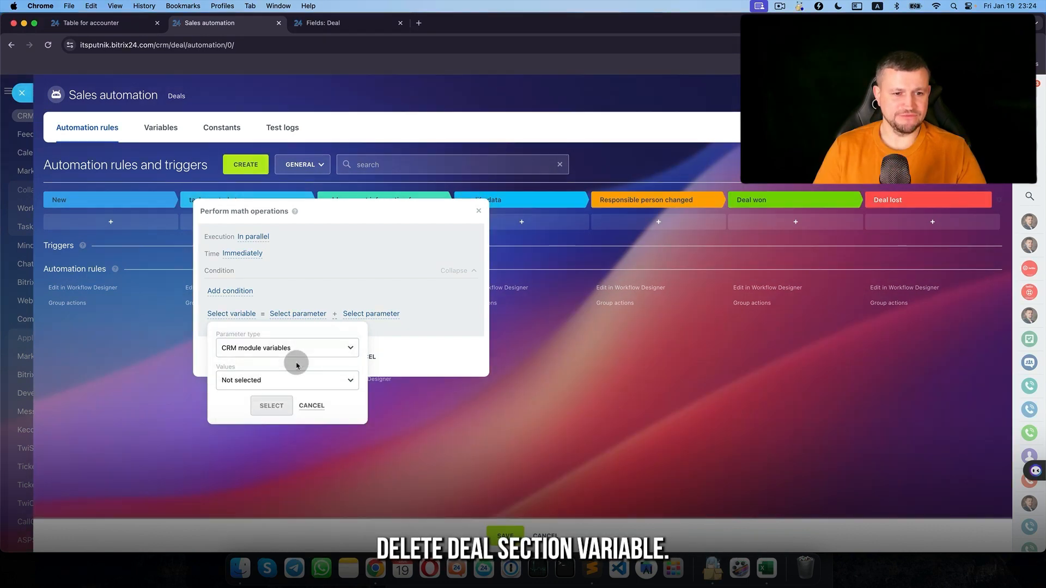
left_click(311, 406)
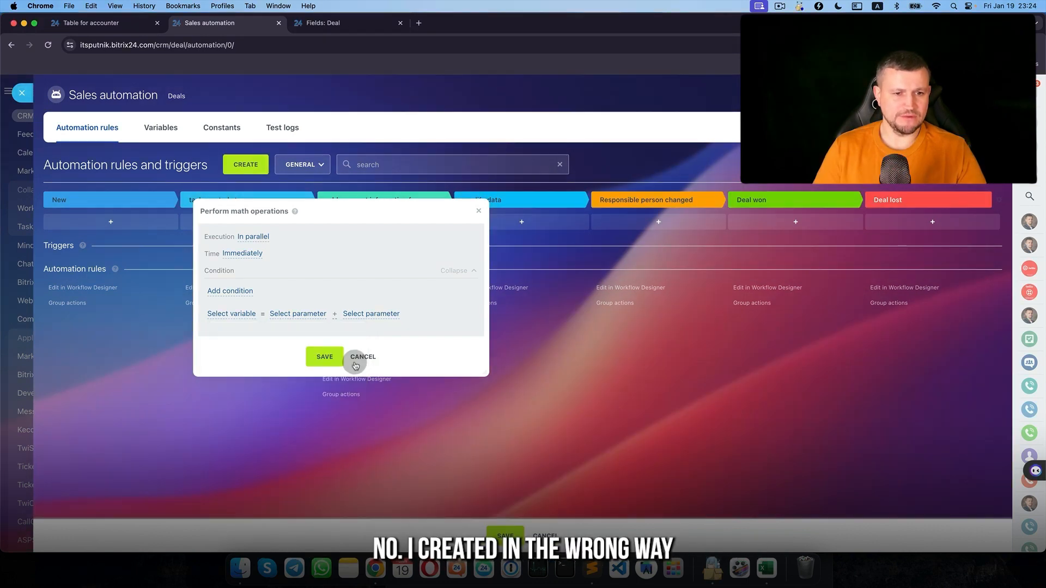
left_click(359, 358)
Step: Delete the old variable, then create and save an Integer variable named Count+ with its visibility set to Deals
left_click(160, 126)
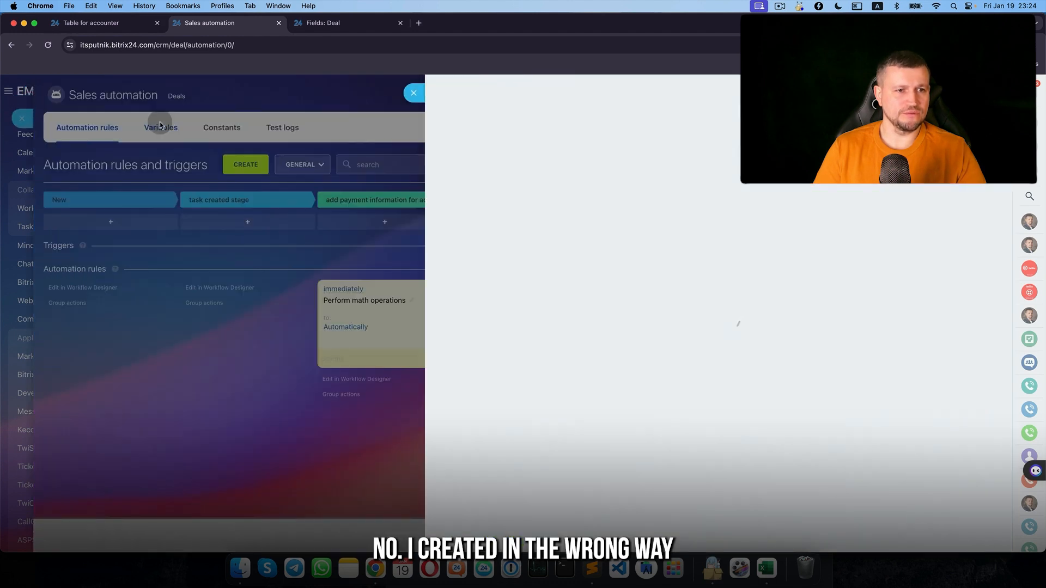
left_click(445, 120)
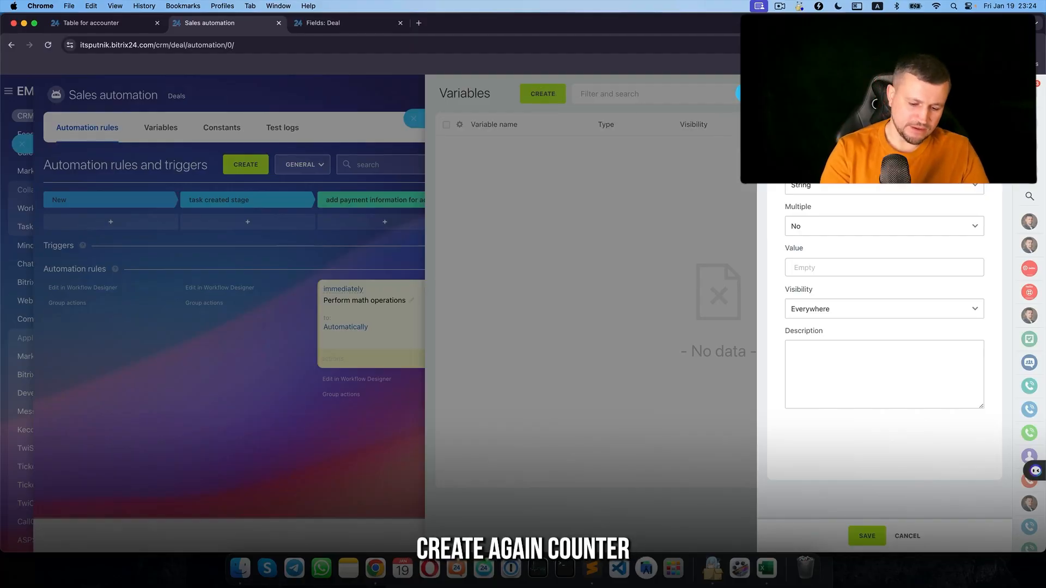
left_click(839, 188)
left_click(838, 200)
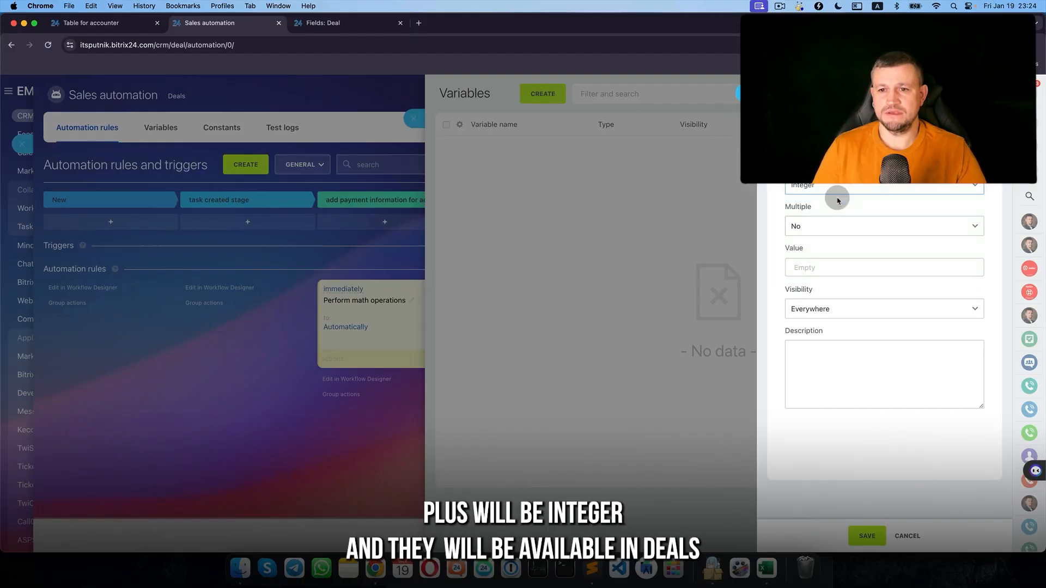
left_click(815, 313)
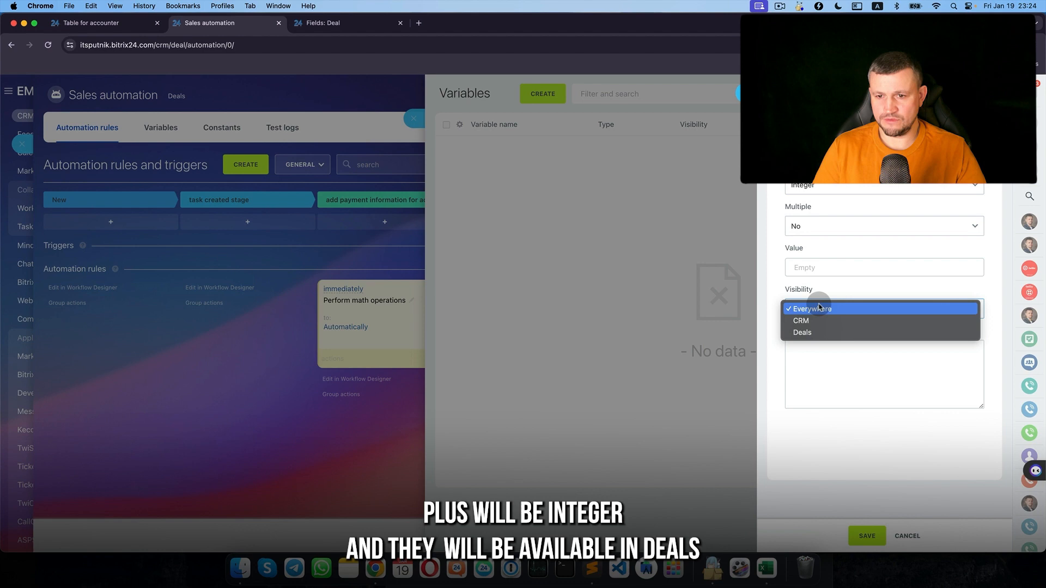
left_click(817, 332)
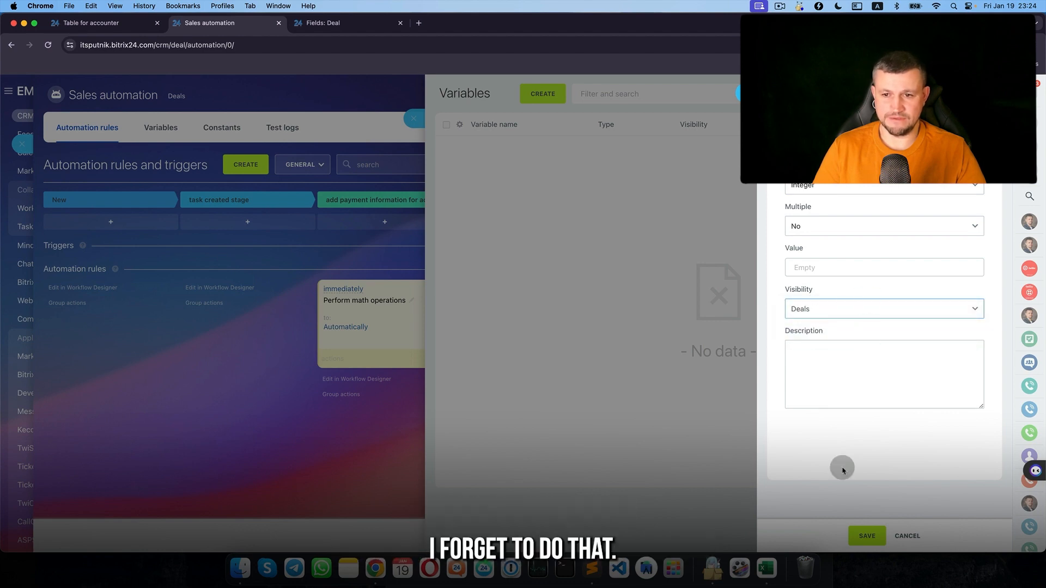
left_click(865, 536)
left_click(383, 379)
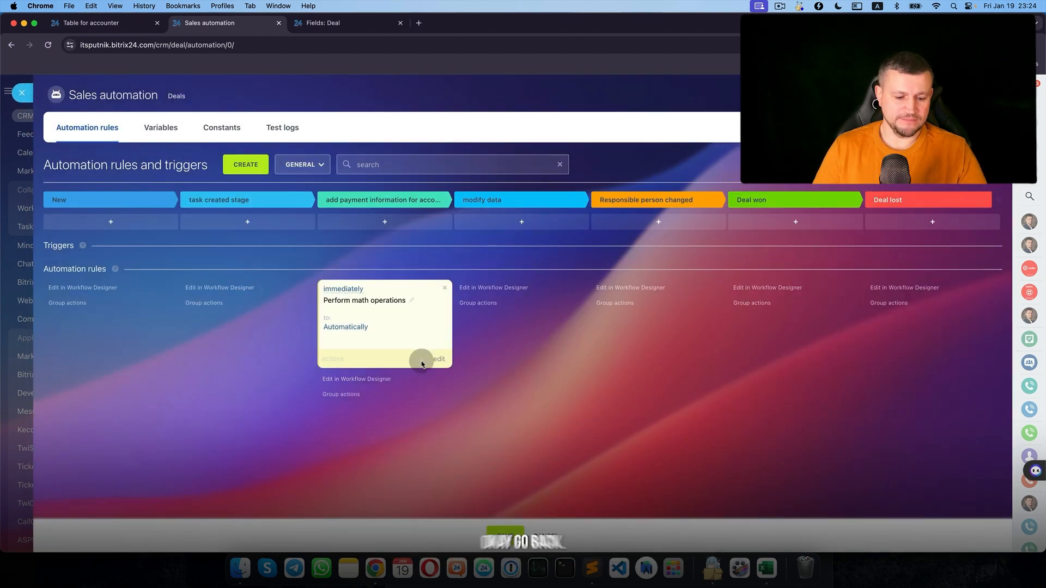
Step: Reload the page and add a Perform math operations rule in the add payment information for accounter stage, using Count+ as result variable and first parameter
key("super+r")
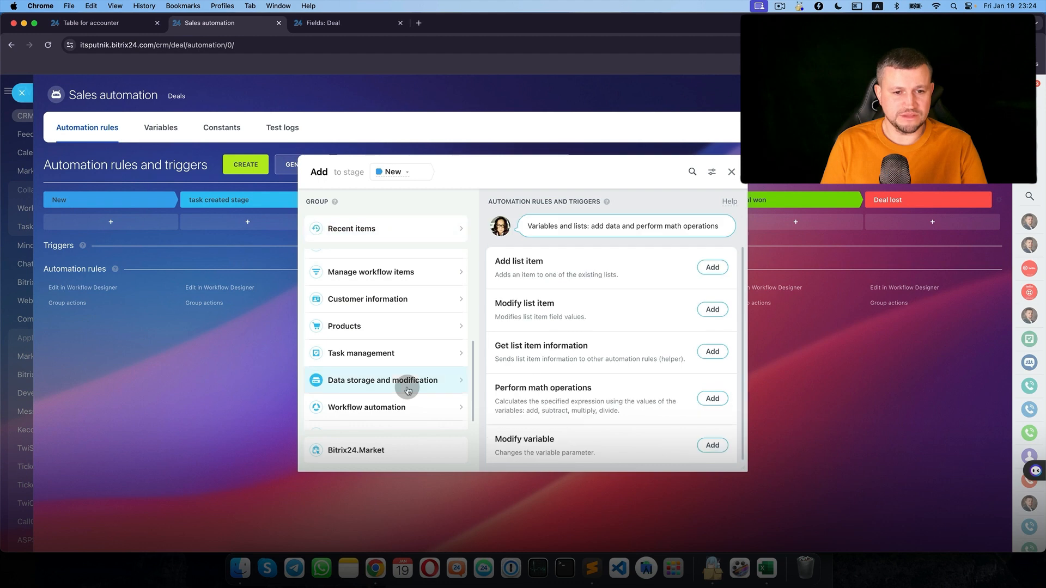
left_click(709, 401)
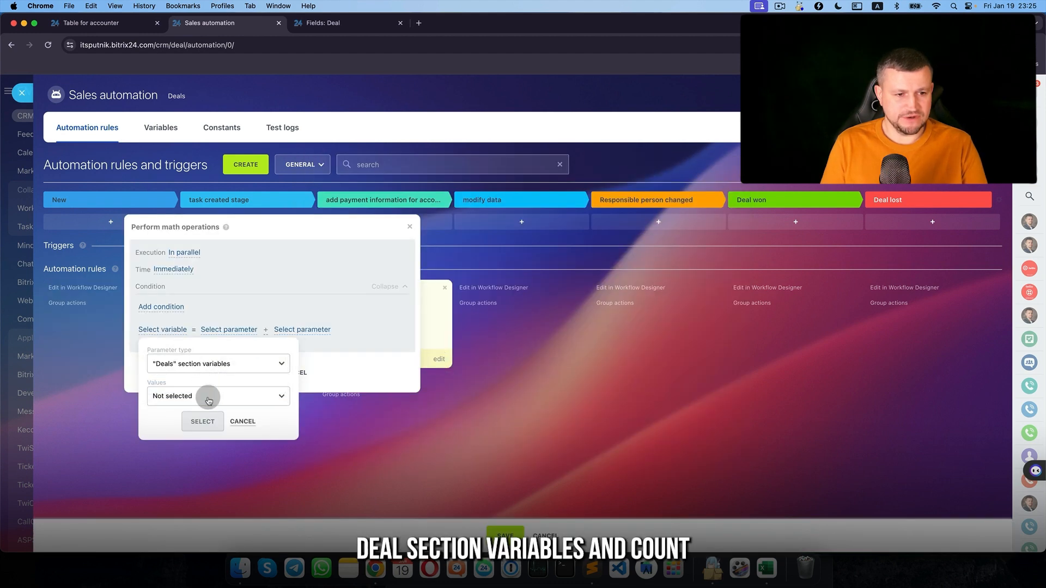
left_click(212, 398)
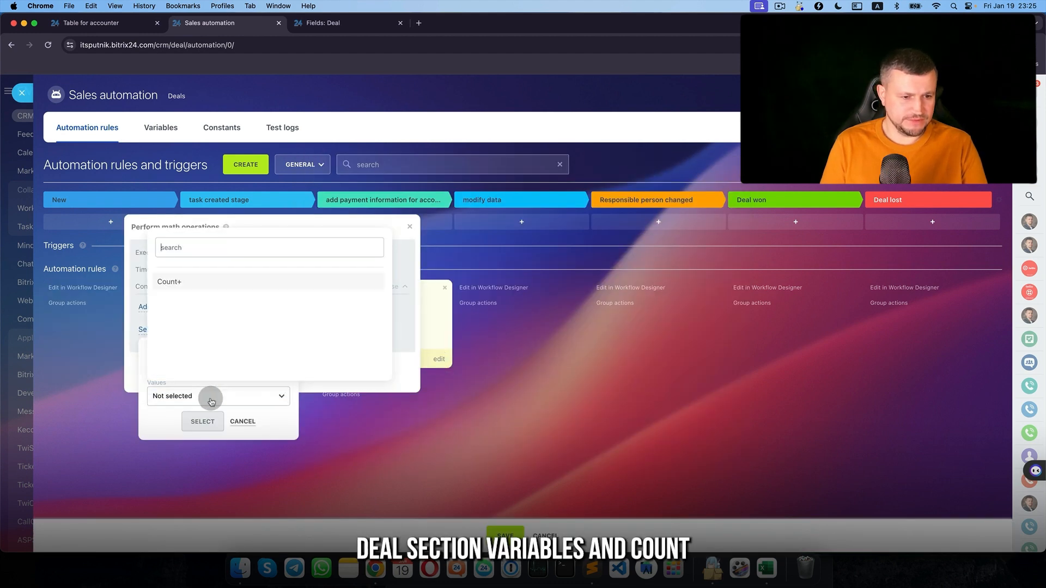
left_click(171, 282)
left_click(252, 421)
Step: Set the second parameter of the addition to the custom value 1 and save the Perform math operations rule
left_click(257, 330)
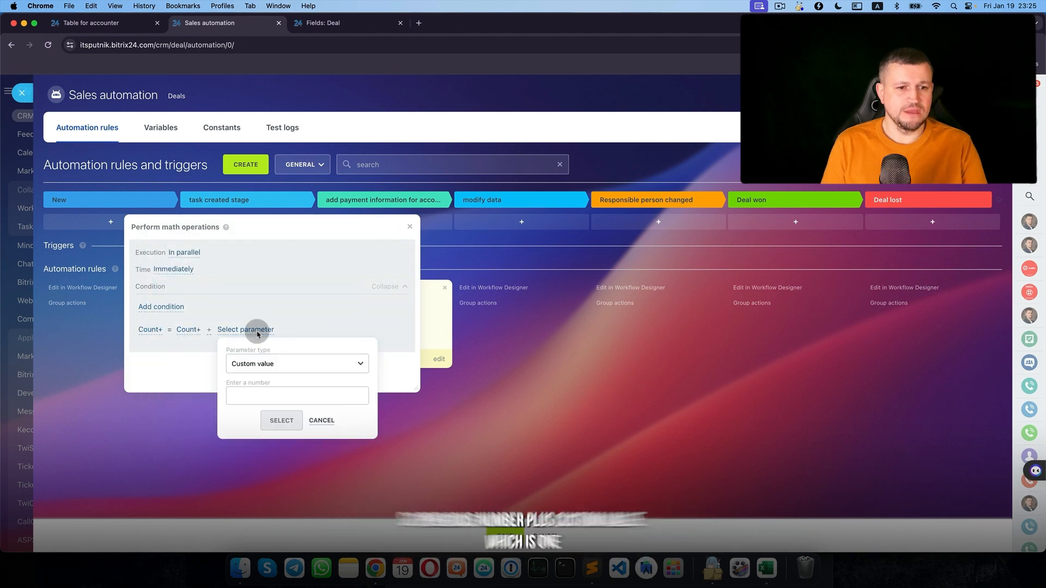
left_click(270, 366)
left_click(272, 365)
left_click(272, 395)
type("1")
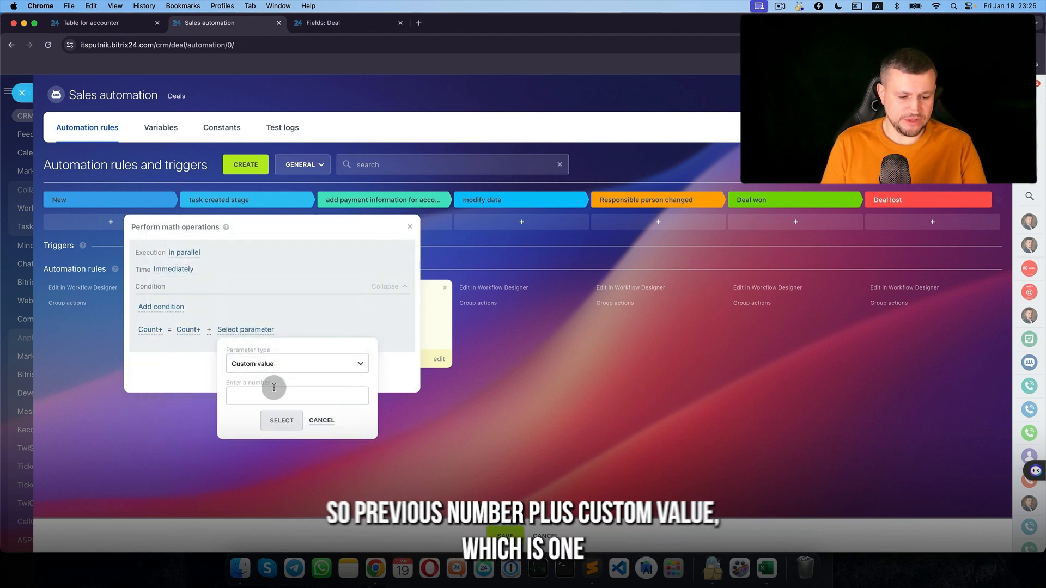
left_click(282, 421)
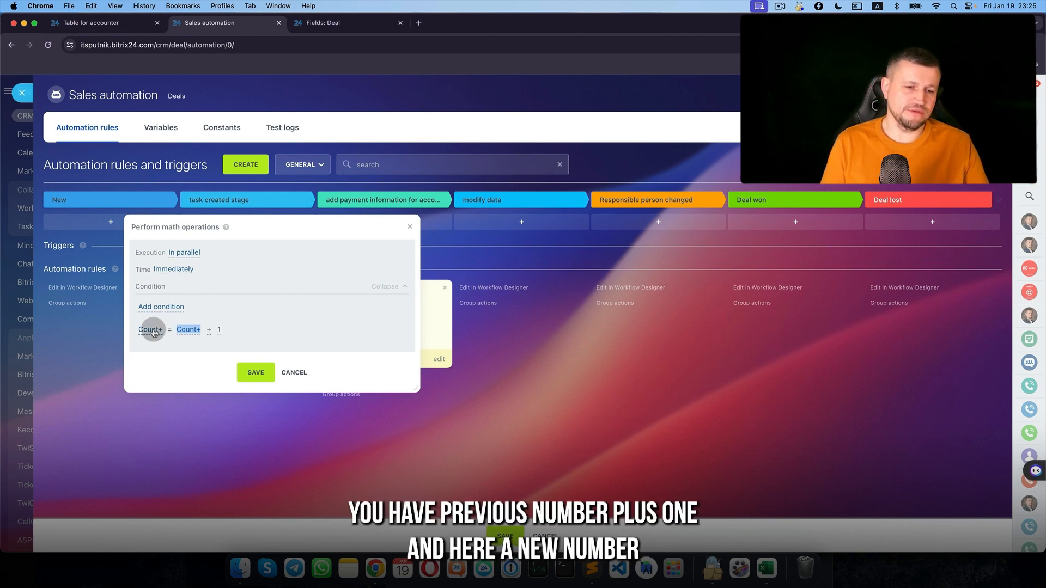
left_click(256, 372)
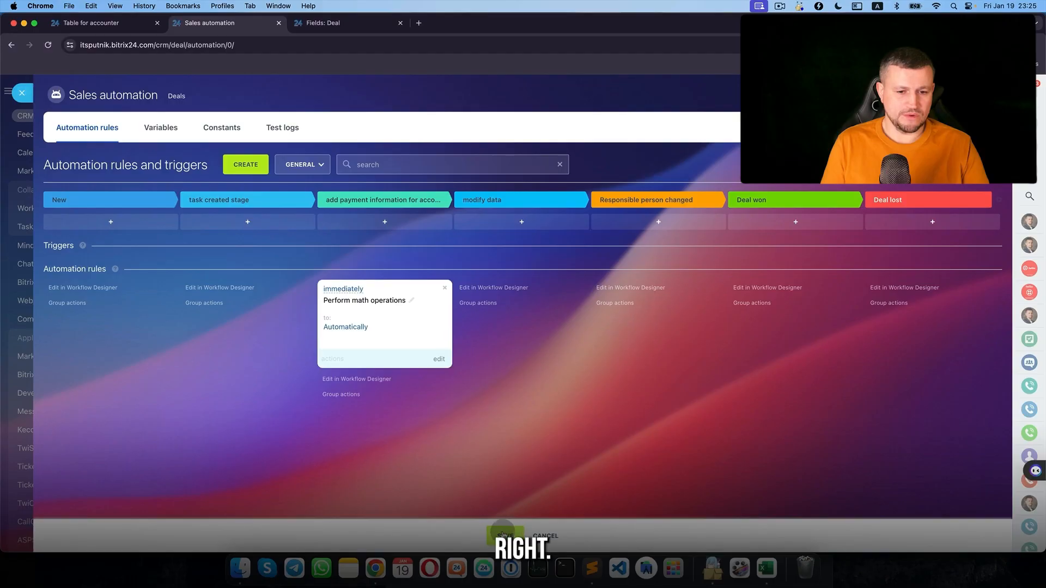
Step: Save the automation rules and add a contract number custom field to the deal fields
left_click(503, 534)
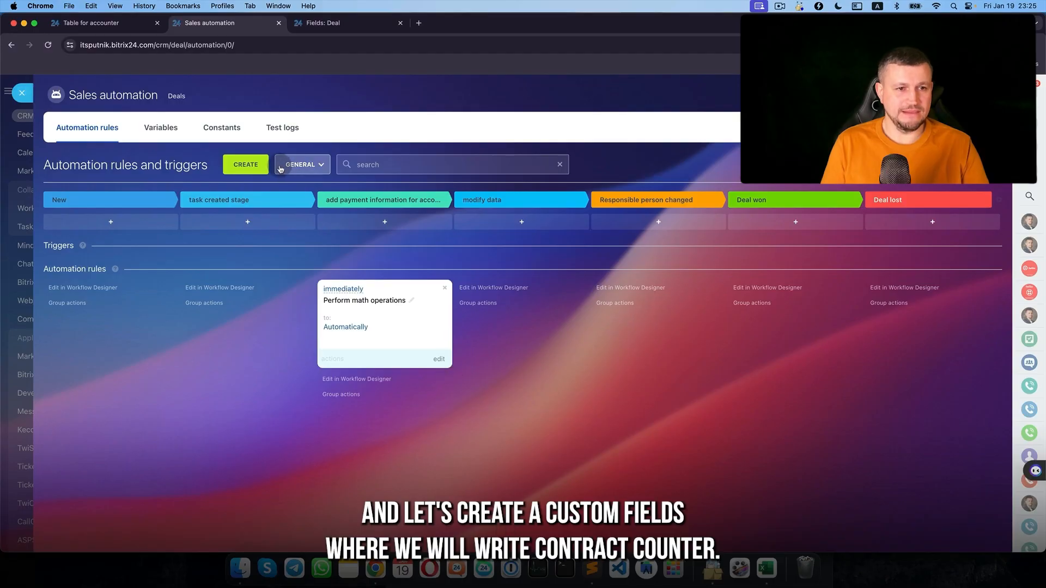
left_click(348, 26)
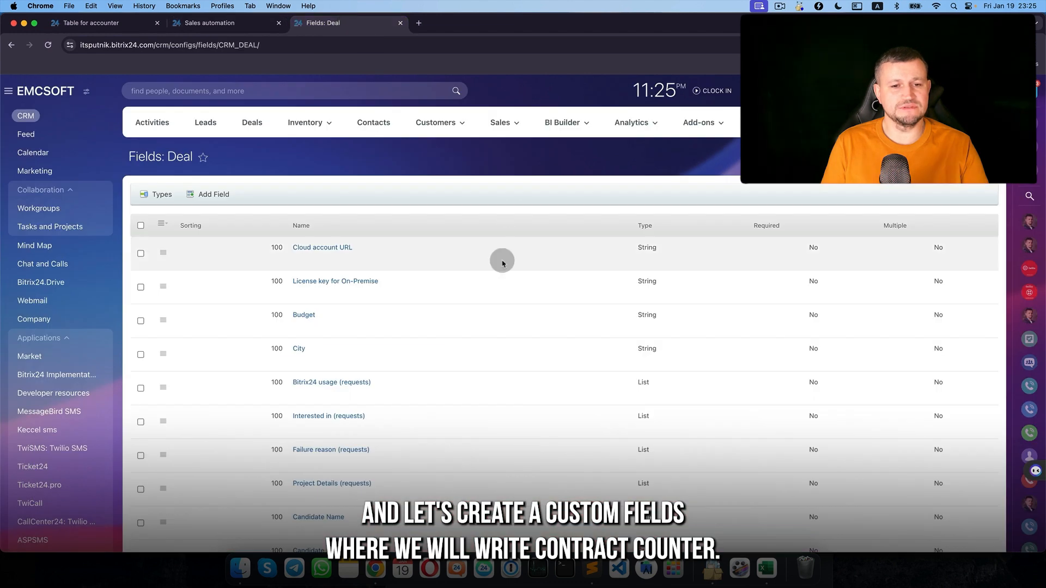
left_click(223, 195)
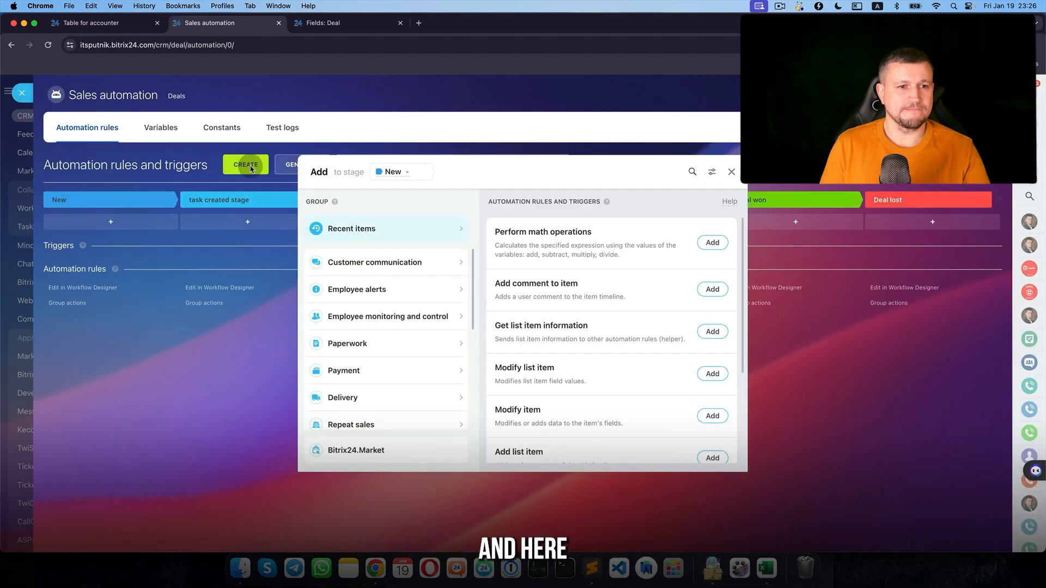
Step: Add a Modify item rule from Manage workflow items and place it below Perform math operations in the add payment information for accounter stage
scroll(411, 416, "down", 3)
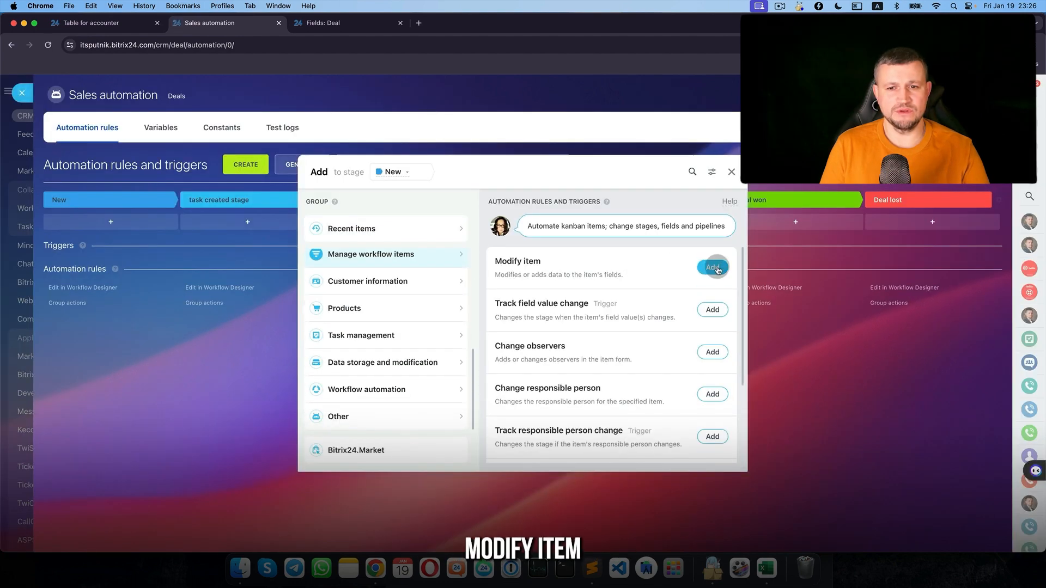
left_click(717, 269)
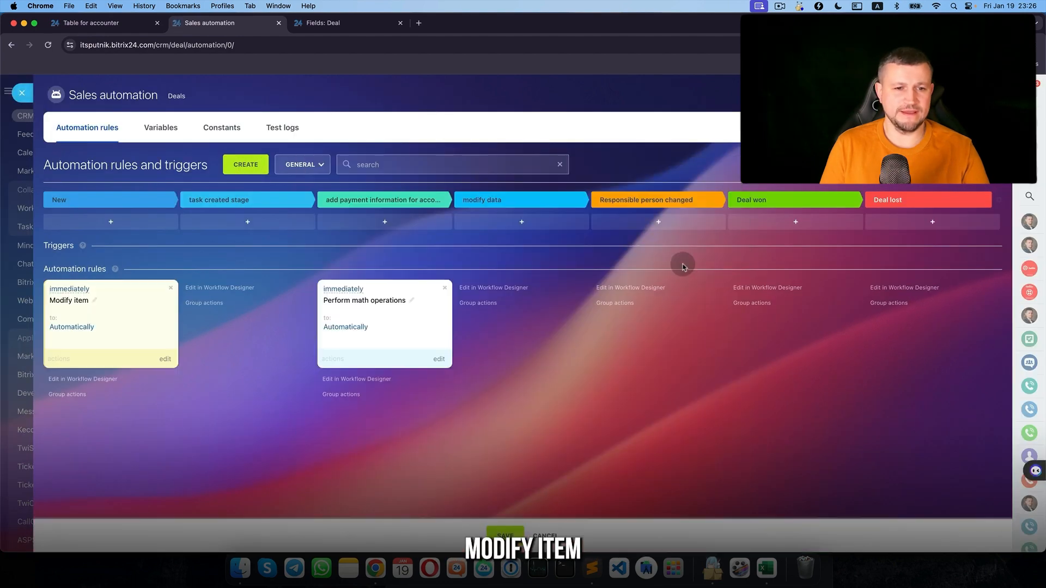
left_click(545, 444)
left_click_drag(109, 311, 439, 423)
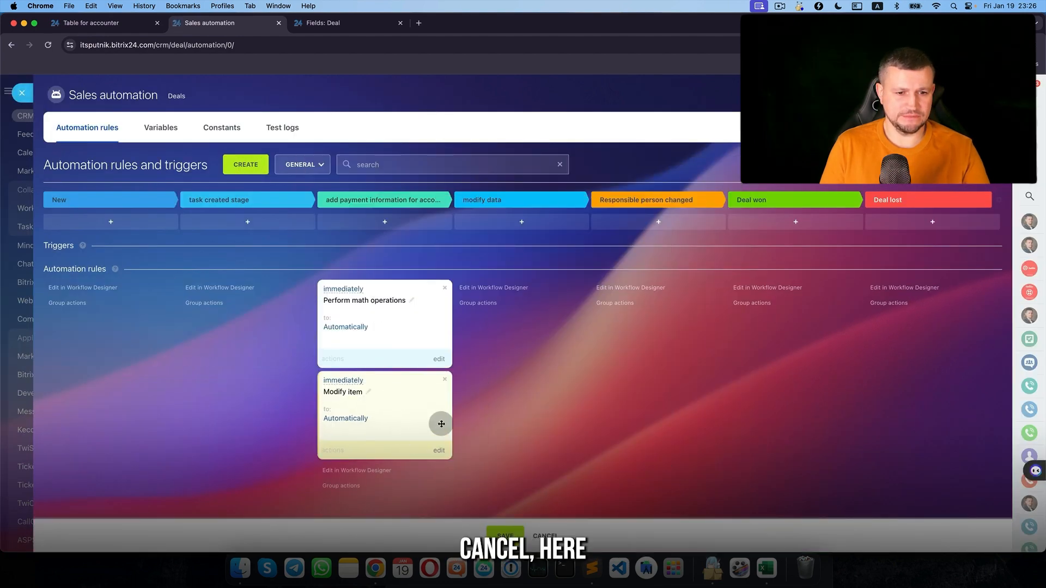
Step: Make the Modify item rule fill the contract number field with the Deals section variable Count+, and save the rule
left_click(440, 447)
left_click(649, 327)
left_click(422, 312)
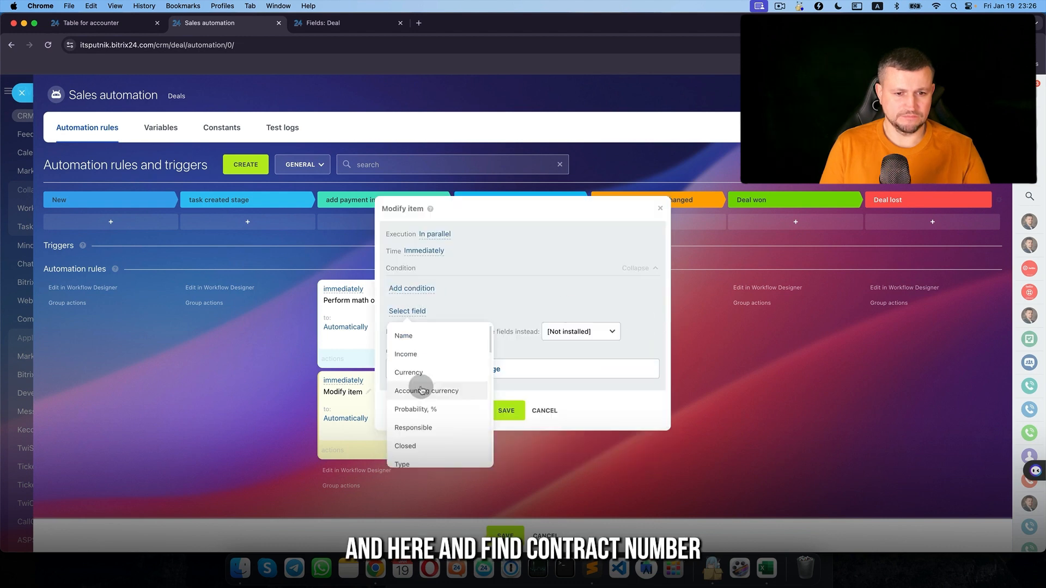
scroll(430, 388, "down", 8)
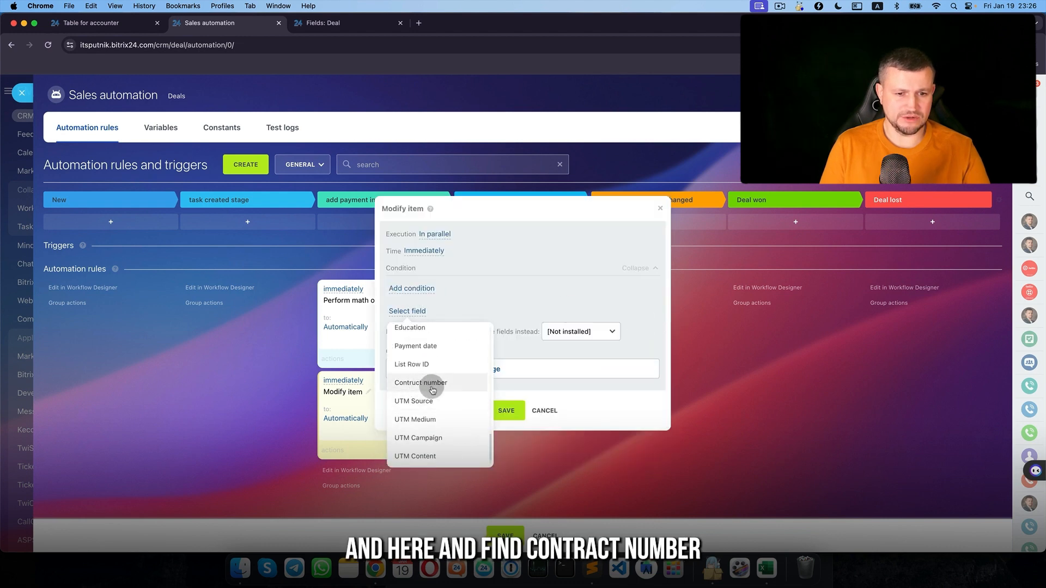
left_click(432, 384)
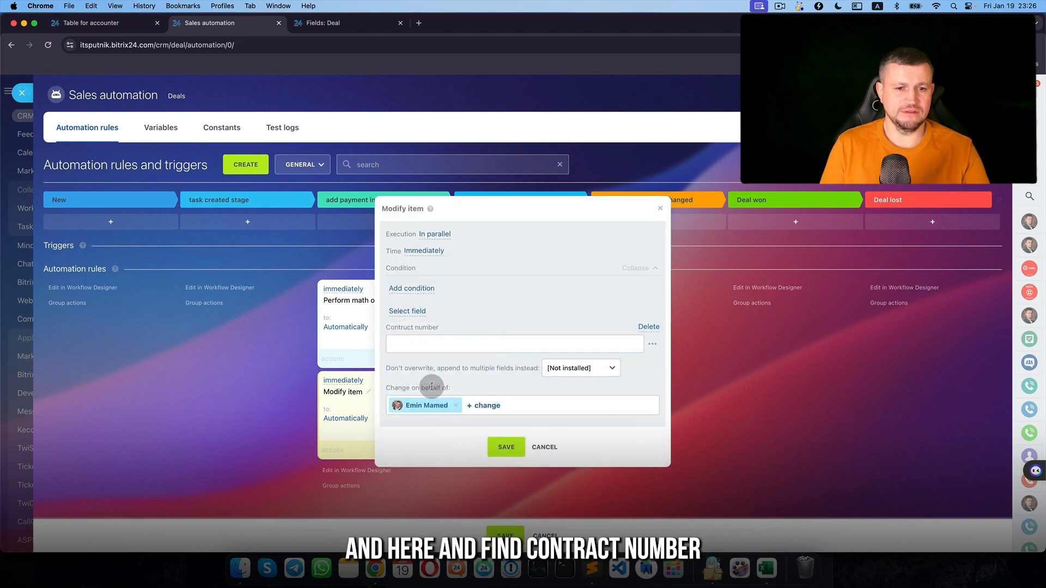
left_click(652, 345)
scroll(705, 452, "down", 2)
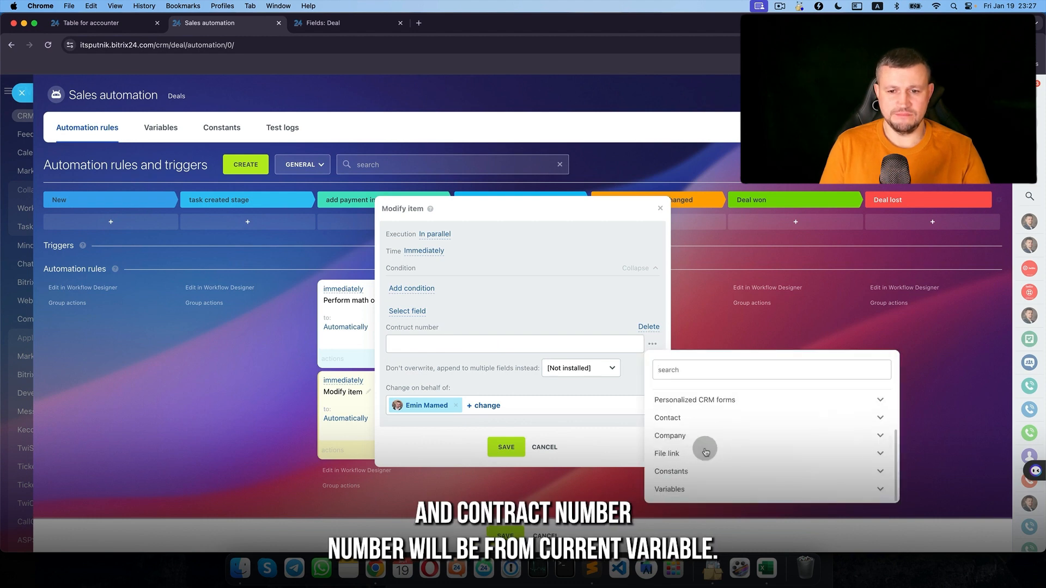
left_click(707, 490)
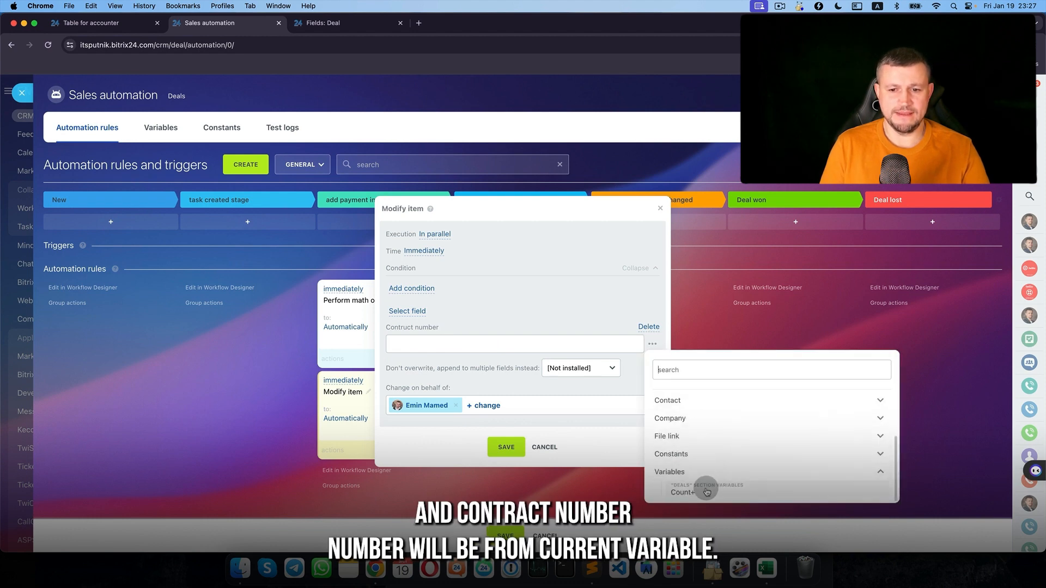
left_click(706, 492)
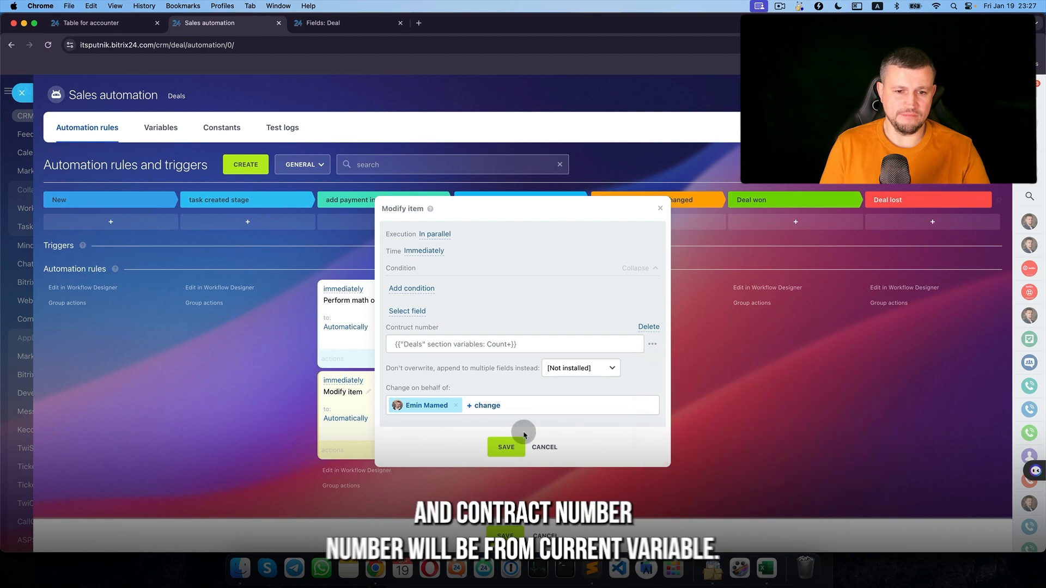
left_click(510, 446)
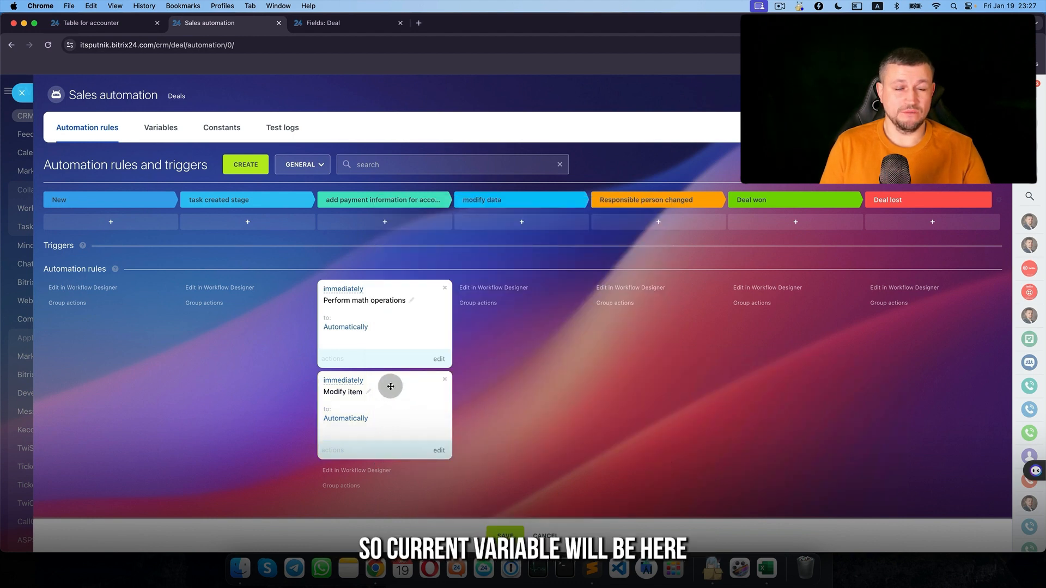
Step: Move the Modify item rule above Perform math operations and restore the original rule order
left_click_drag(391, 386, 386, 296)
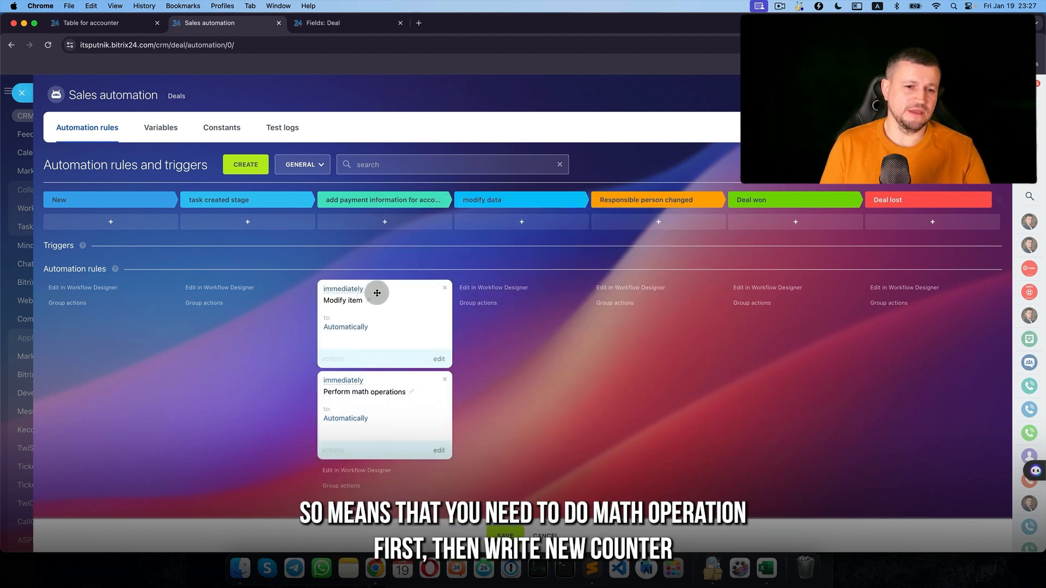
left_click_drag(381, 393, 370, 314)
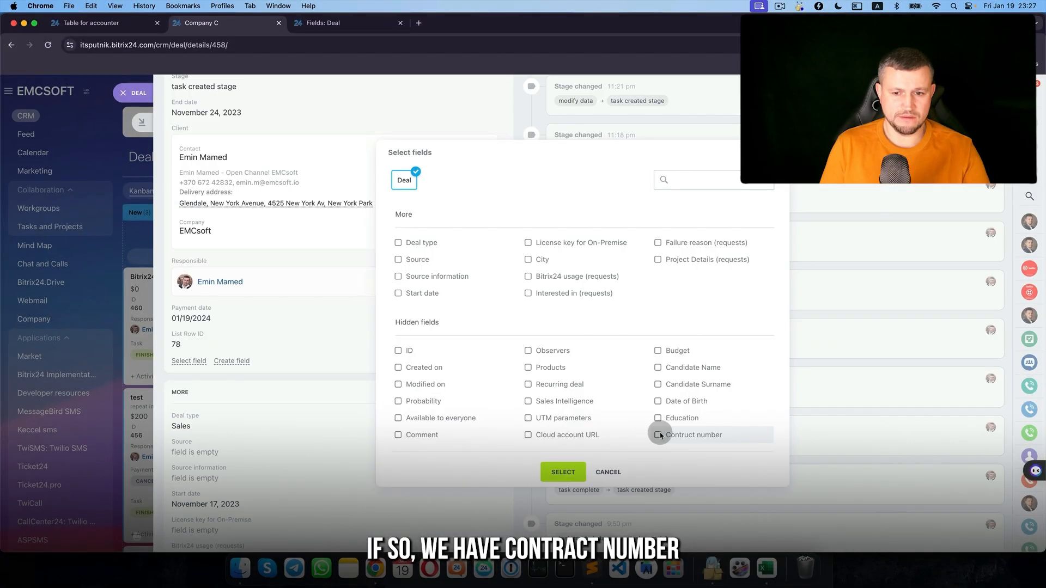
Step: Add the hidden contract number field to the Company C deal card and set it to show always
left_click(563, 472)
left_click(493, 362)
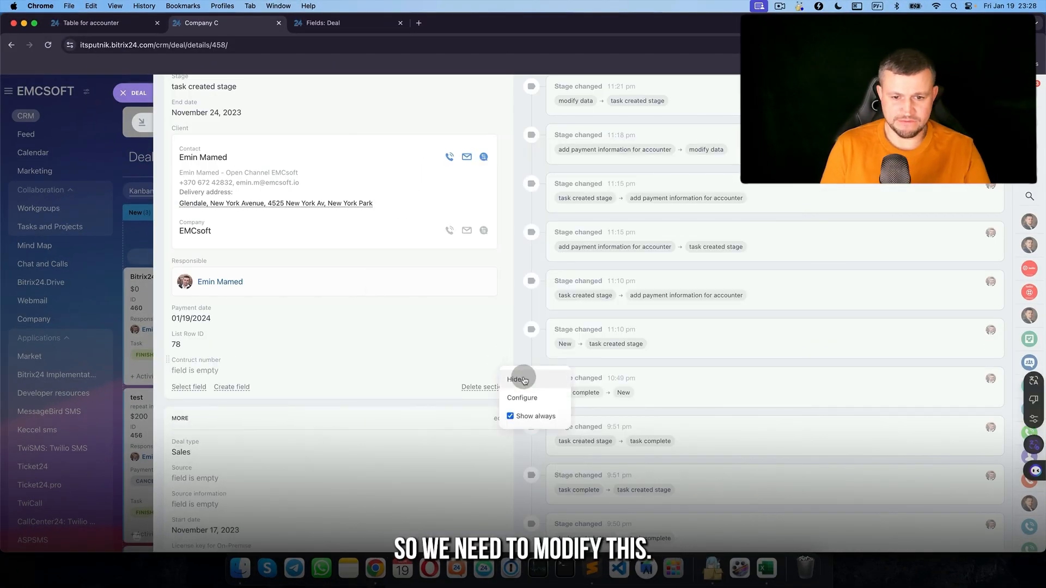
left_click(543, 396)
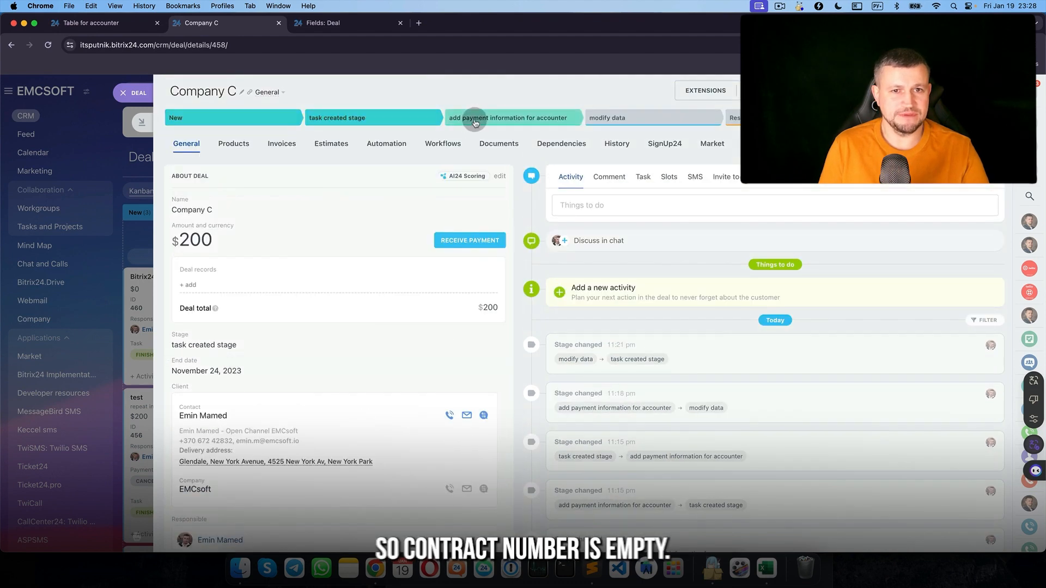
Step: Move the Company C deal to the add payment information for accounter stage and check its contract number field
left_click(480, 121)
scroll(407, 343, "down", 6)
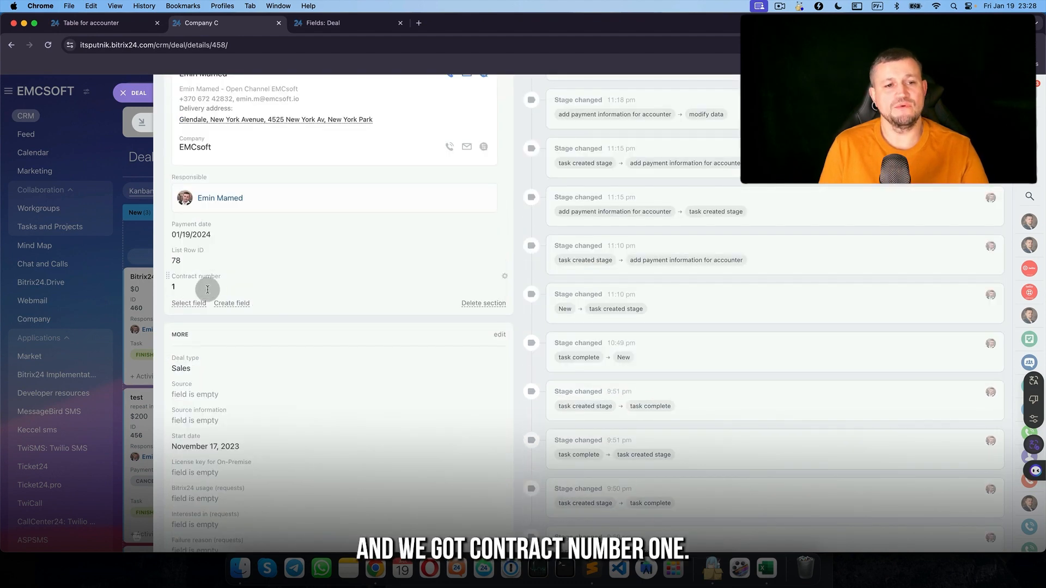
scroll(214, 290, "up", 1)
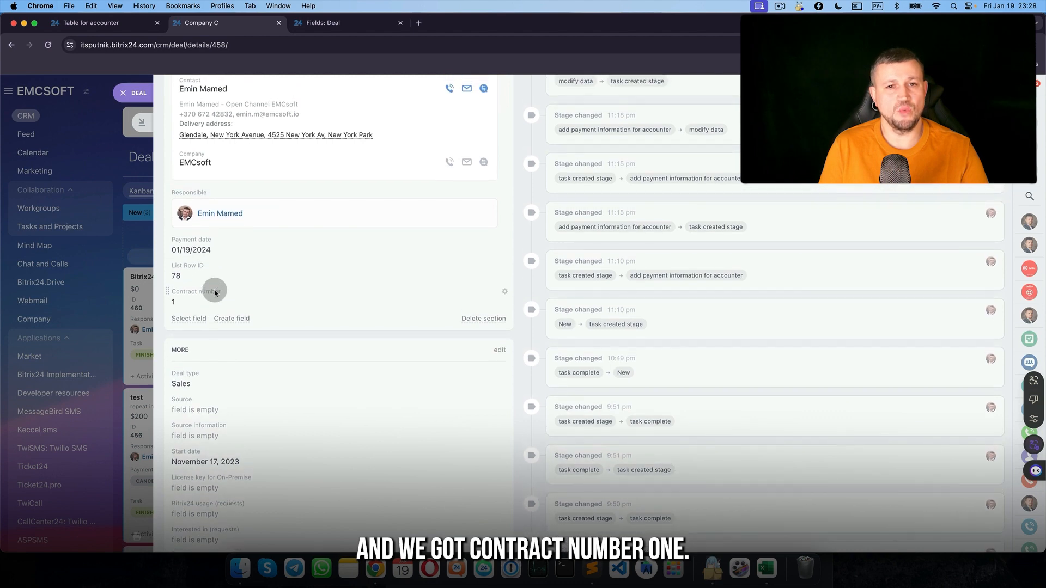
Step: Return the deal to task created stage, move it again to add payment information for accounter, and recheck the contract number
scroll(214, 293, "up", 8)
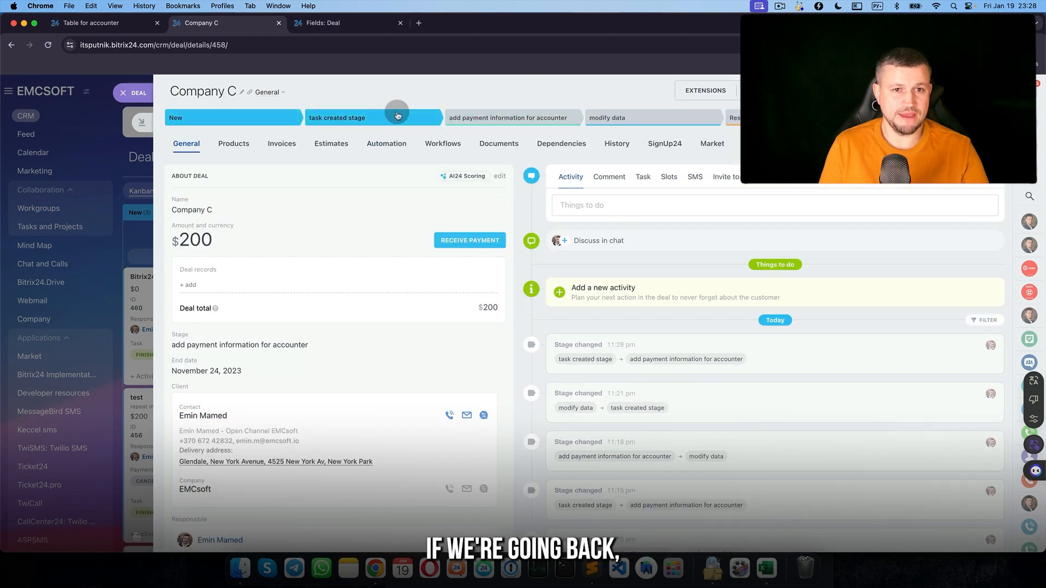
left_click(397, 115)
scroll(210, 346, "down", 6)
scroll(259, 347, "up", 8)
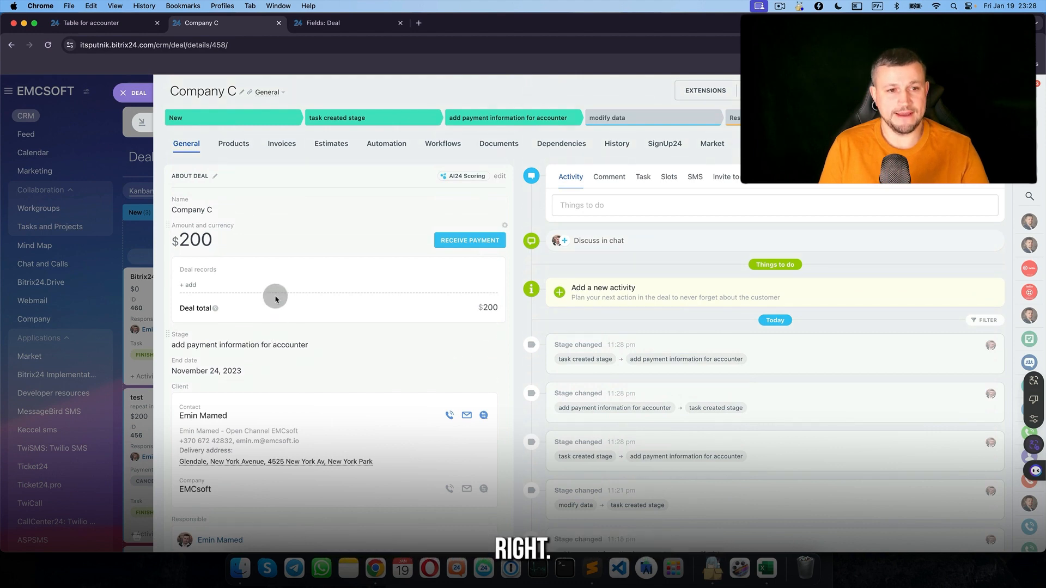
scroll(271, 327, "down", 6)
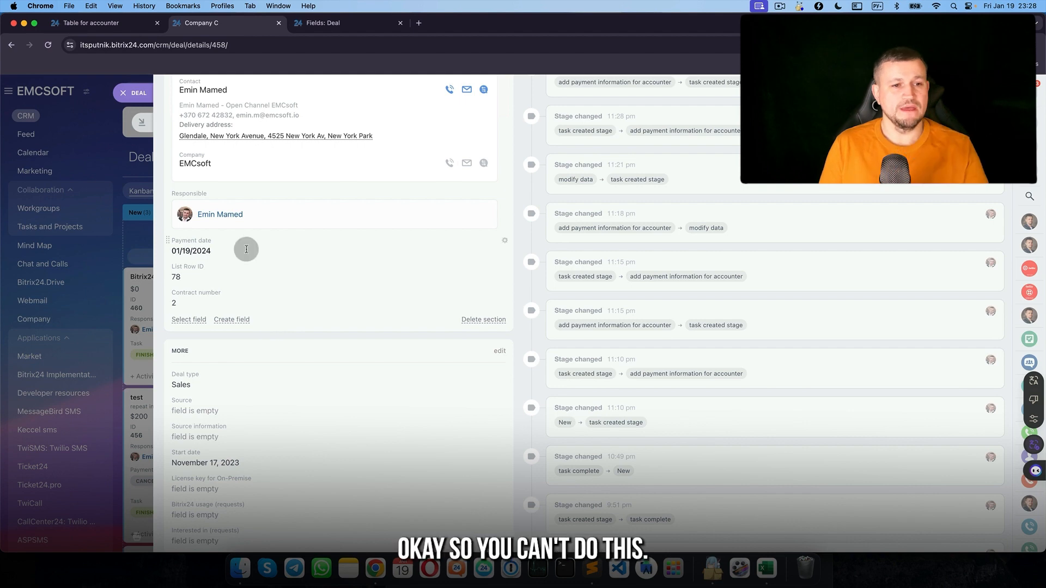
Step: Close the Company C deal and delete the existing Contract name constant from the deal automation constants
left_click(143, 90)
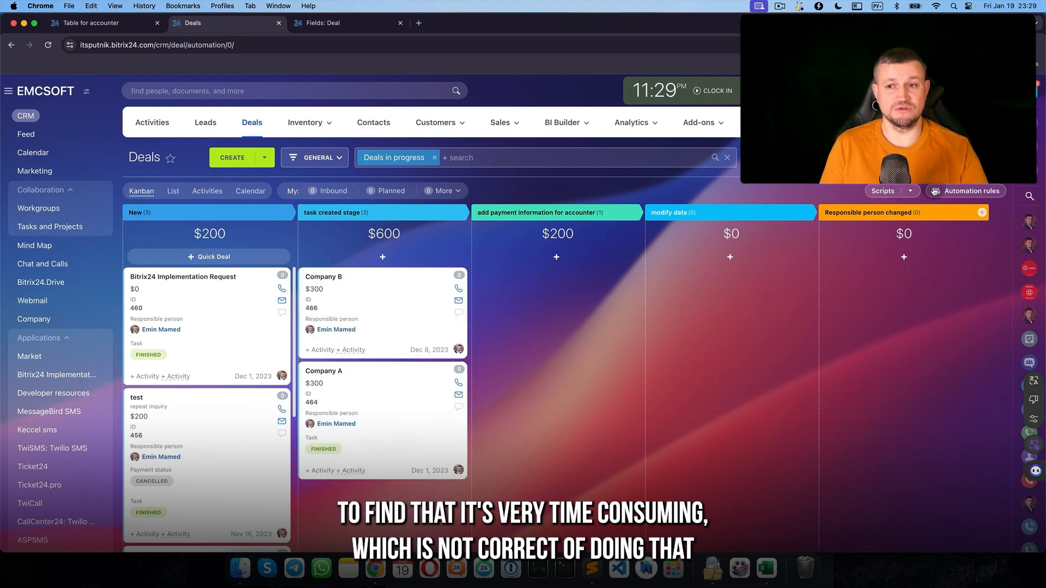
left_click(987, 195)
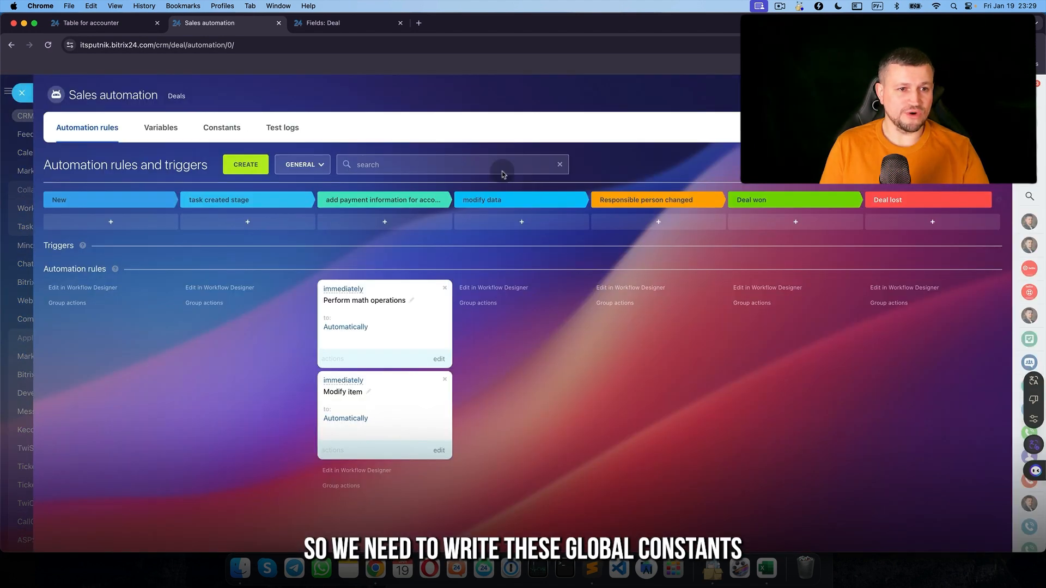
left_click(228, 131)
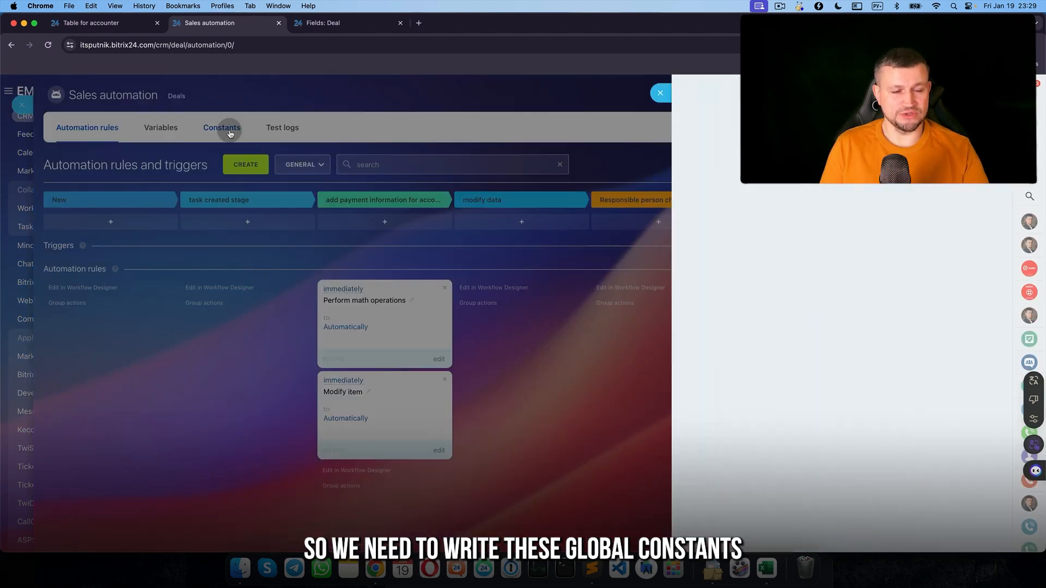
left_click(494, 152)
left_click(452, 124)
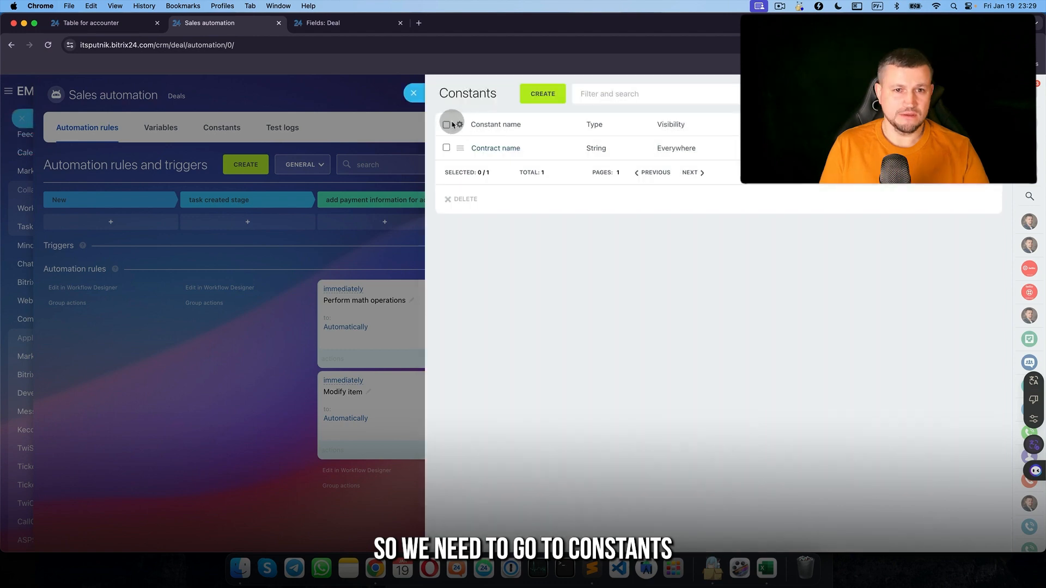
left_click(446, 125)
left_click(462, 199)
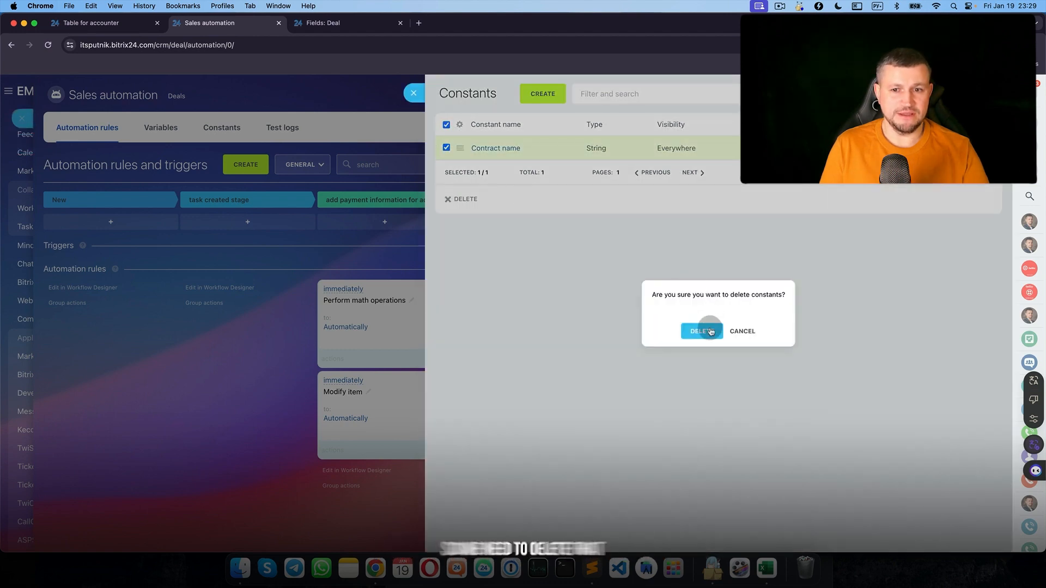
left_click(700, 330)
left_click(415, 96)
Step: Create a string constant Contract name with the value "Contract number #2024-" and visibility limited to Deals
left_click(221, 127)
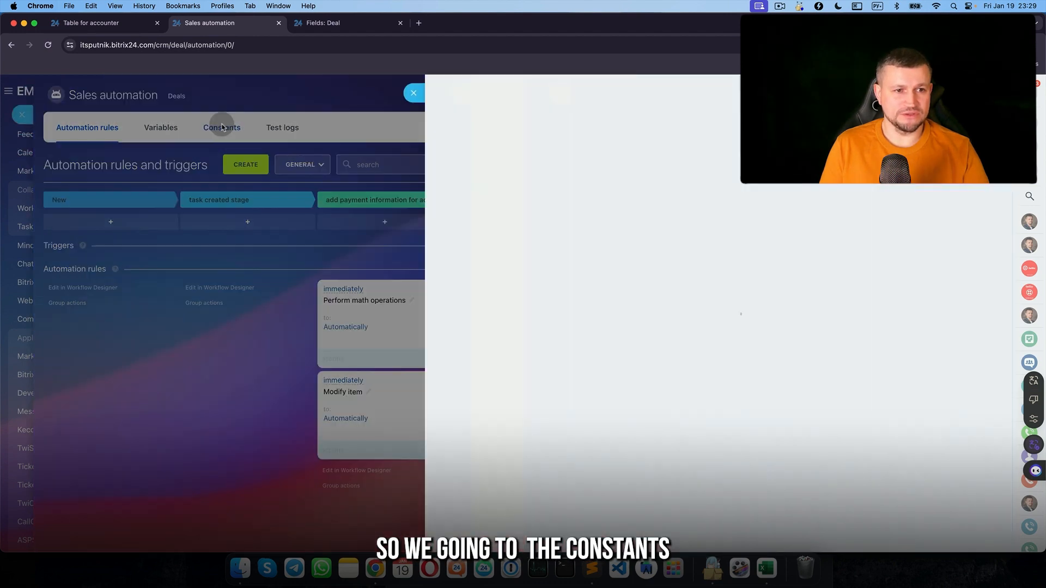
left_click(538, 133)
left_click(543, 93)
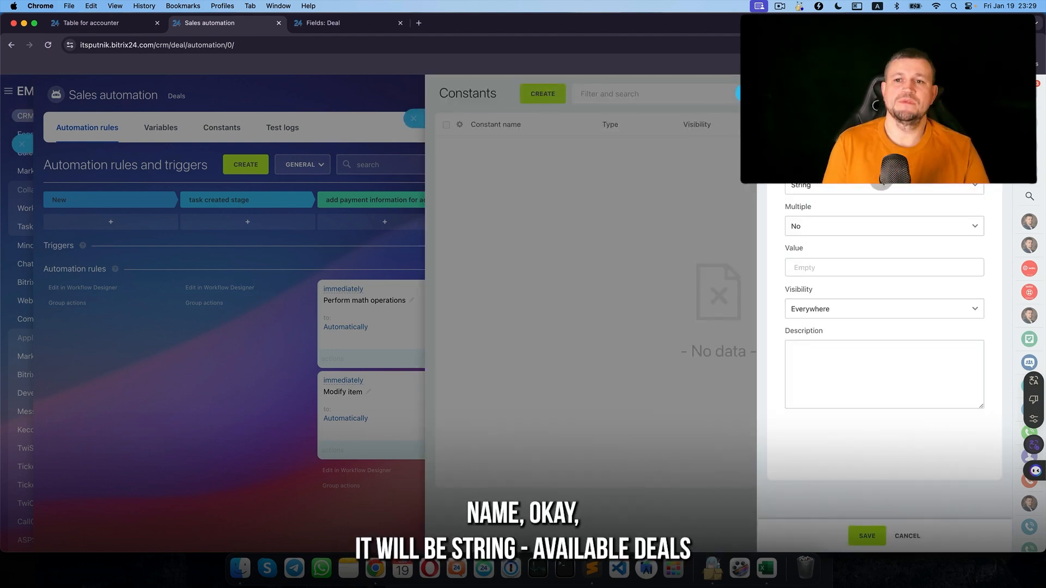
left_click(857, 308)
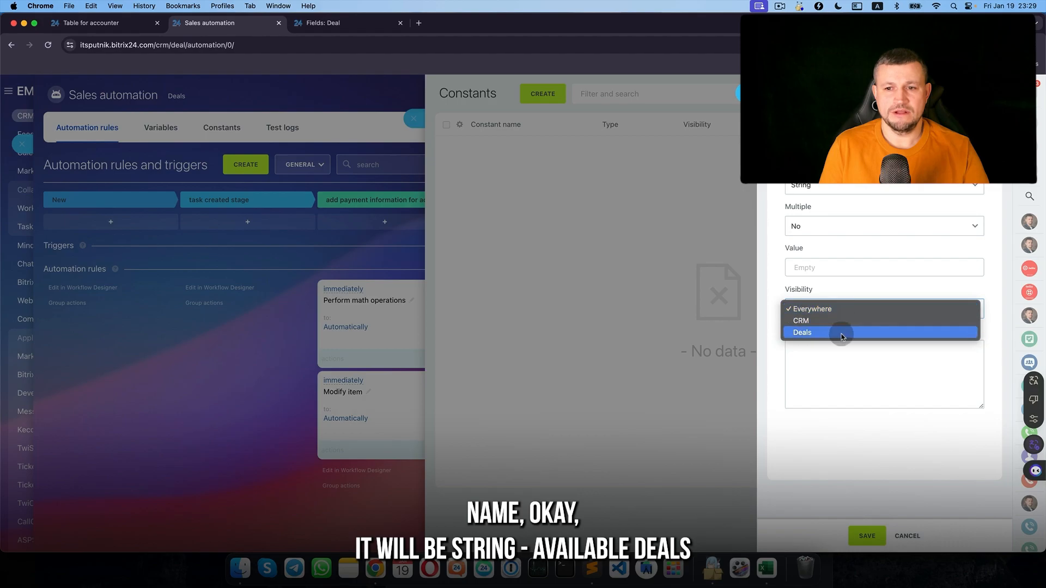
left_click(841, 333)
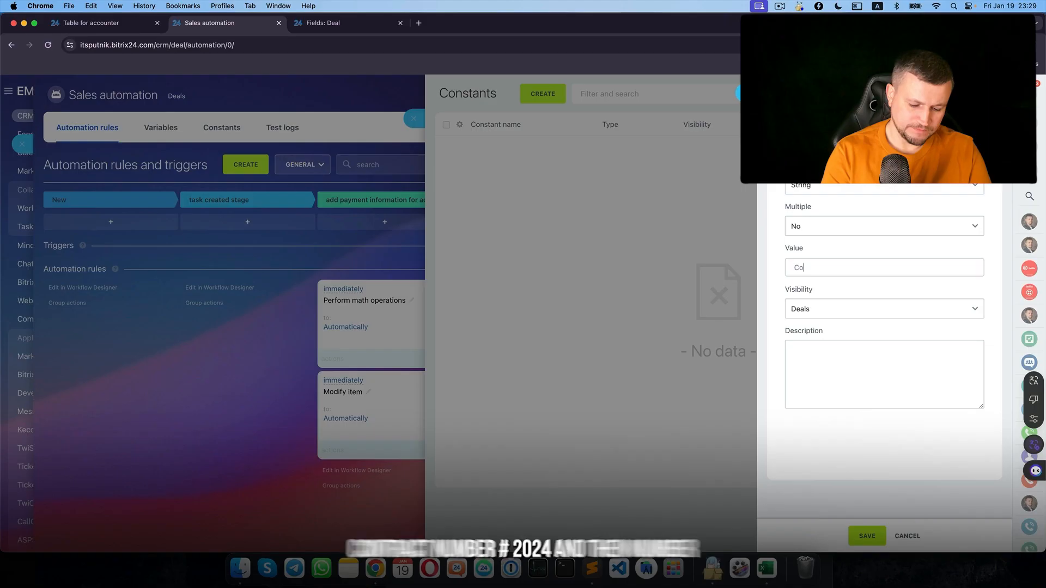
type("ntract number #2024-")
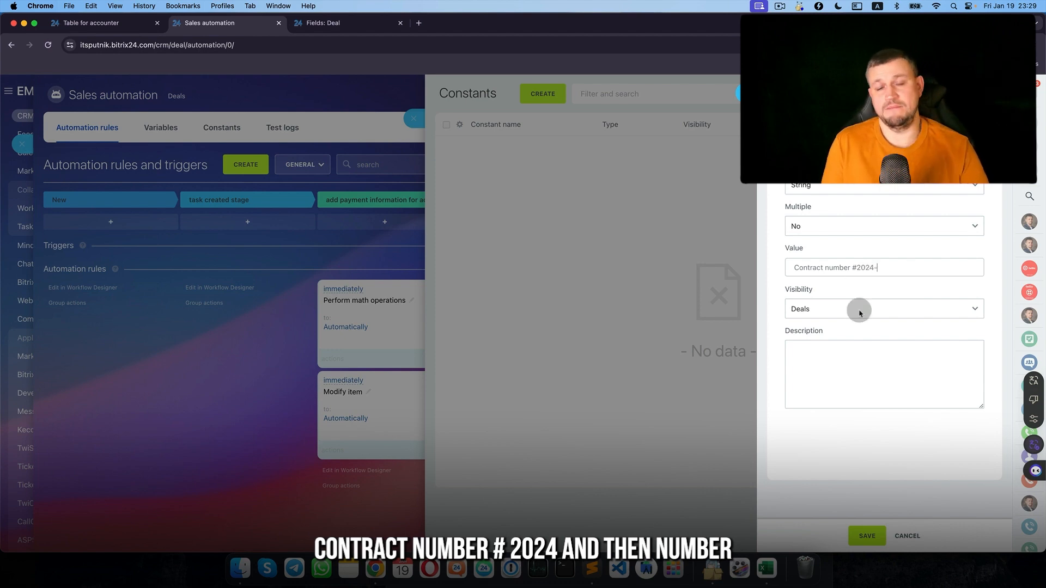
left_click(867, 536)
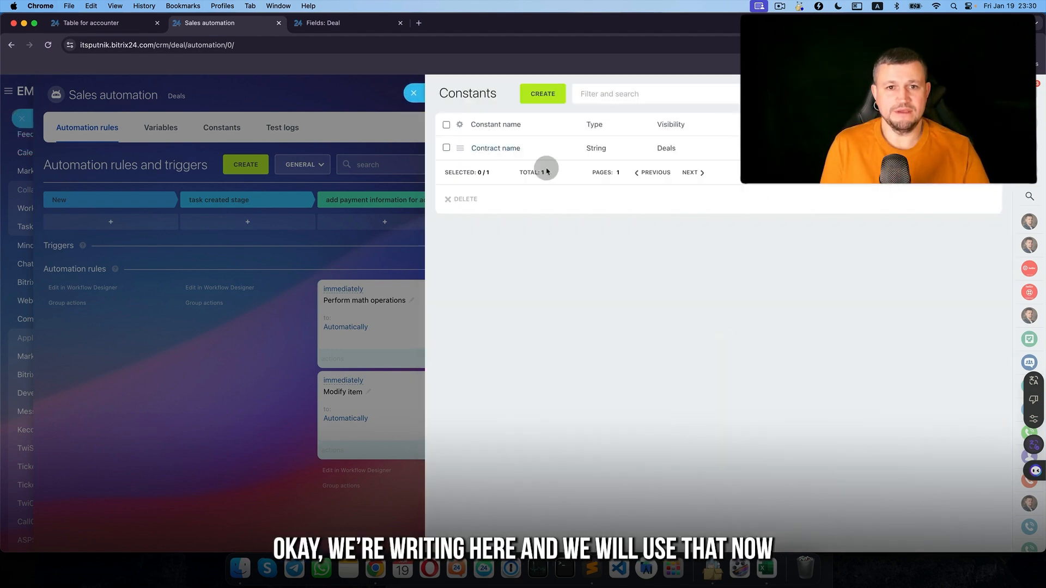
left_click(413, 93)
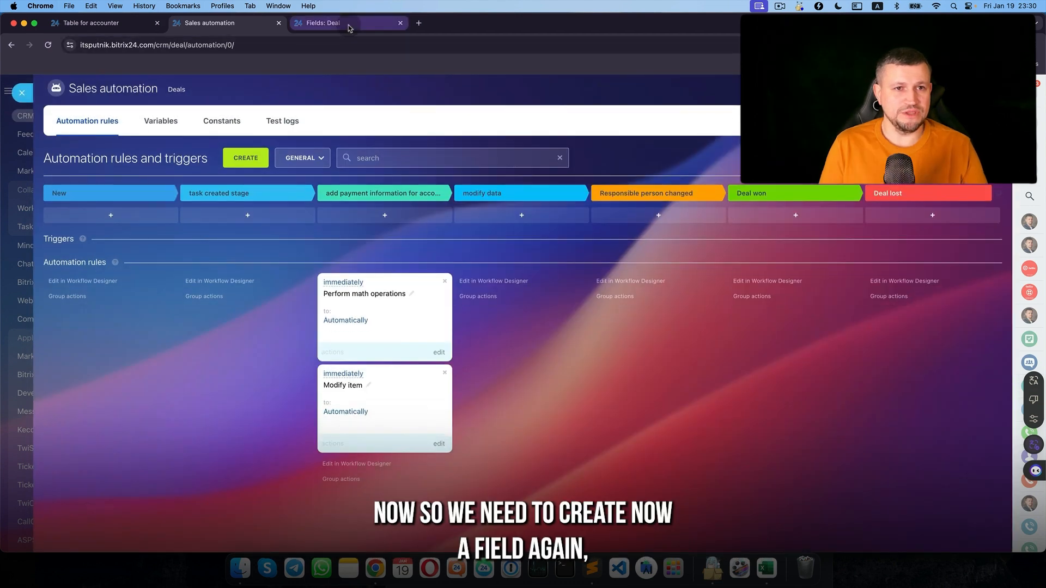
Step: Create and save a new deal field of type String named "Contract name"
left_click(349, 24)
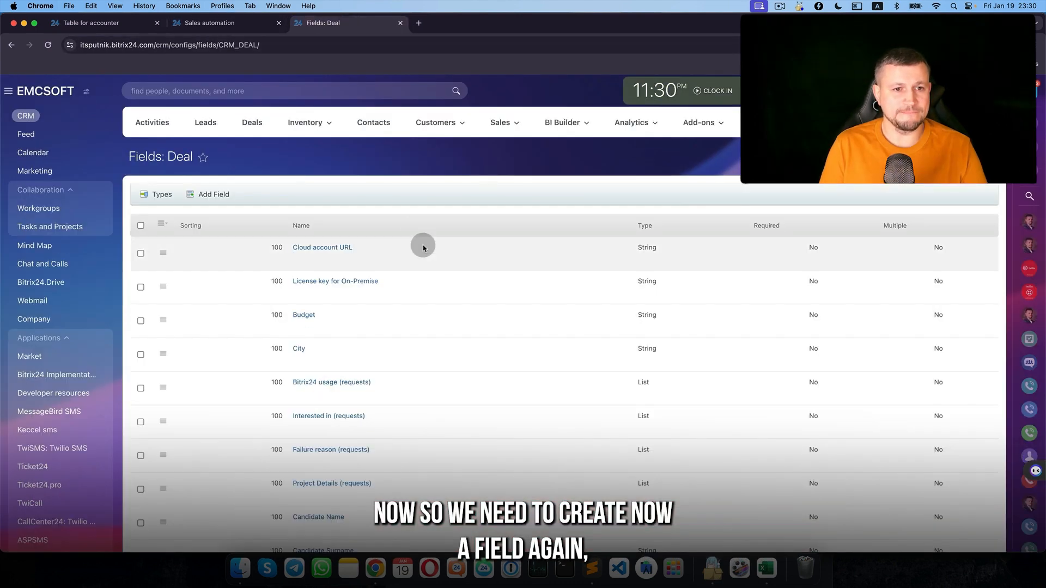
scroll(424, 248, "down", 10)
scroll(388, 414, "up", 10)
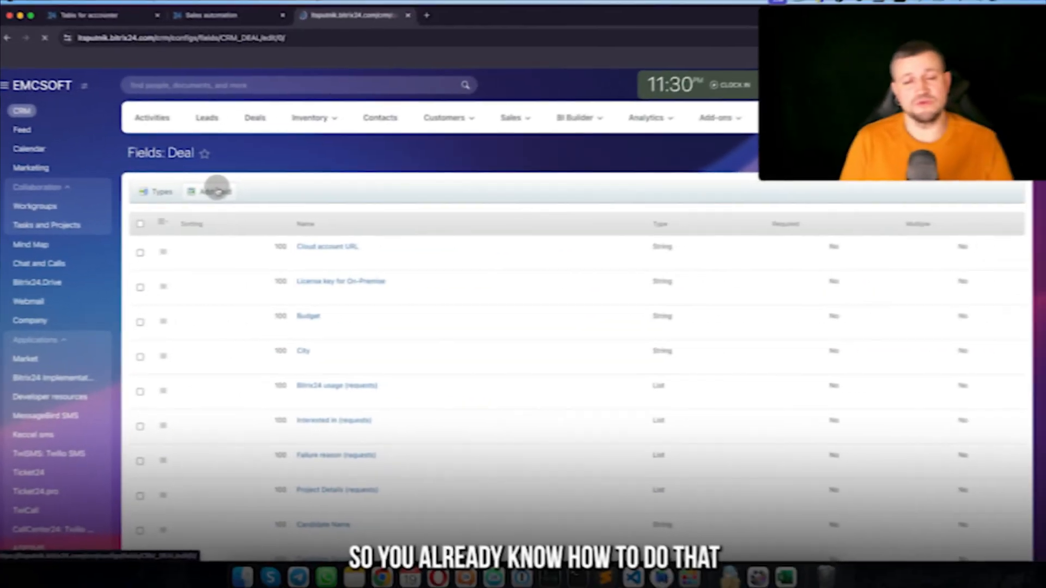
left_click(216, 194)
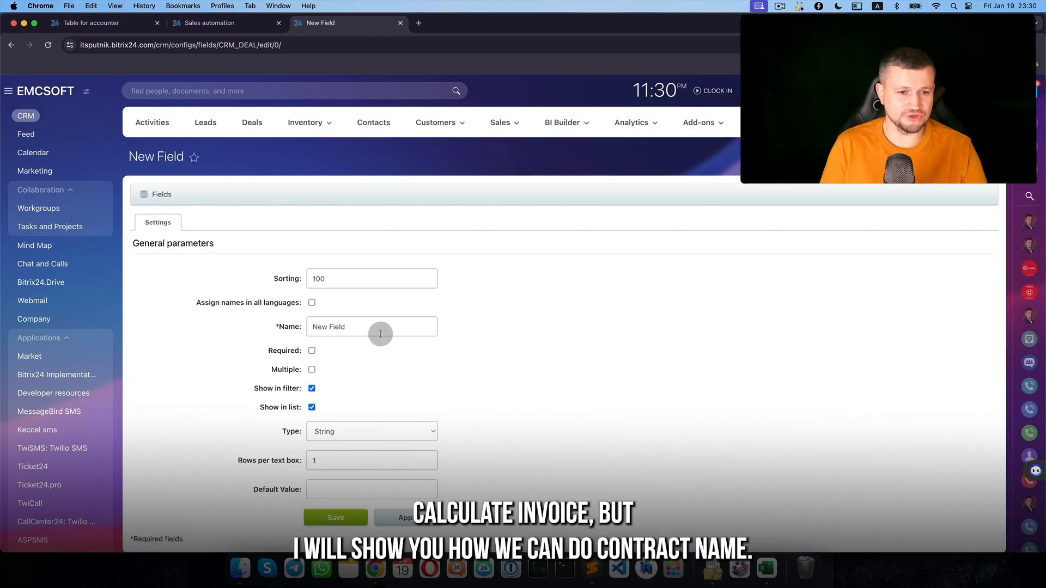
triple_click(378, 329)
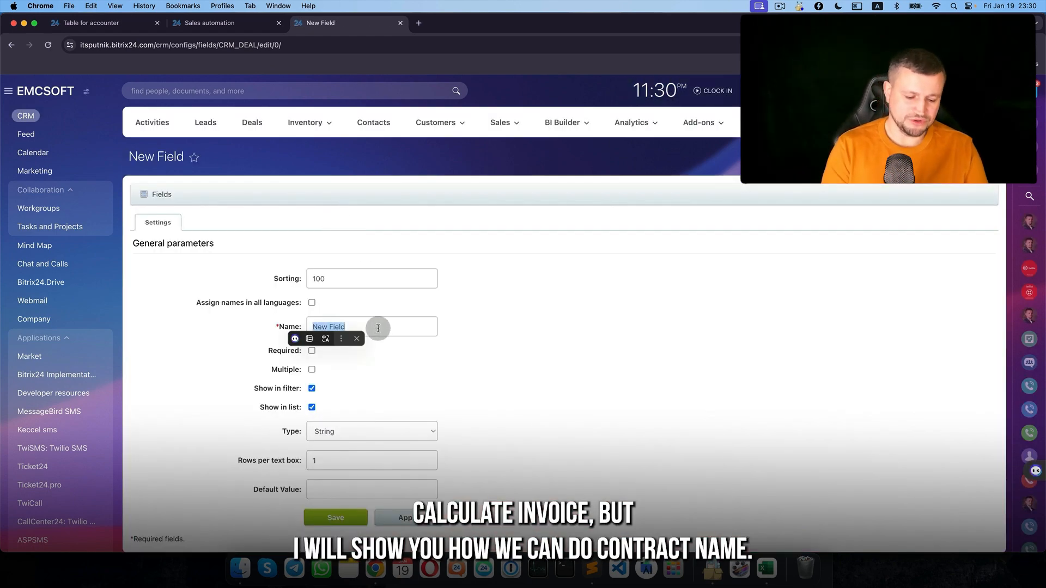
type("Contract name")
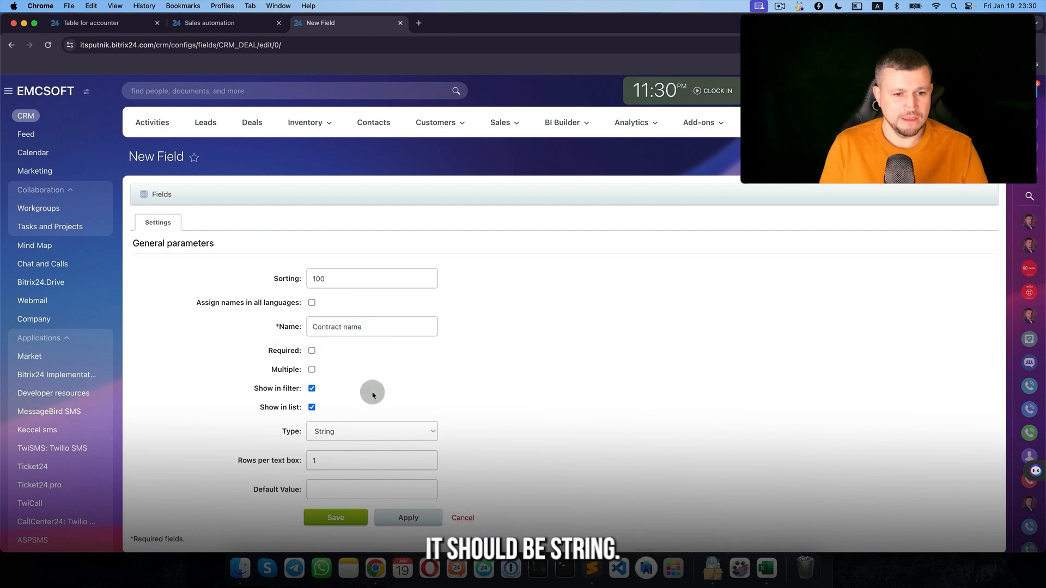
left_click(350, 519)
Step: Refresh the deal automation and add another Modify item rule below the existing rules in the add payment information for accounter stage
left_click(218, 23)
key("cmd+r")
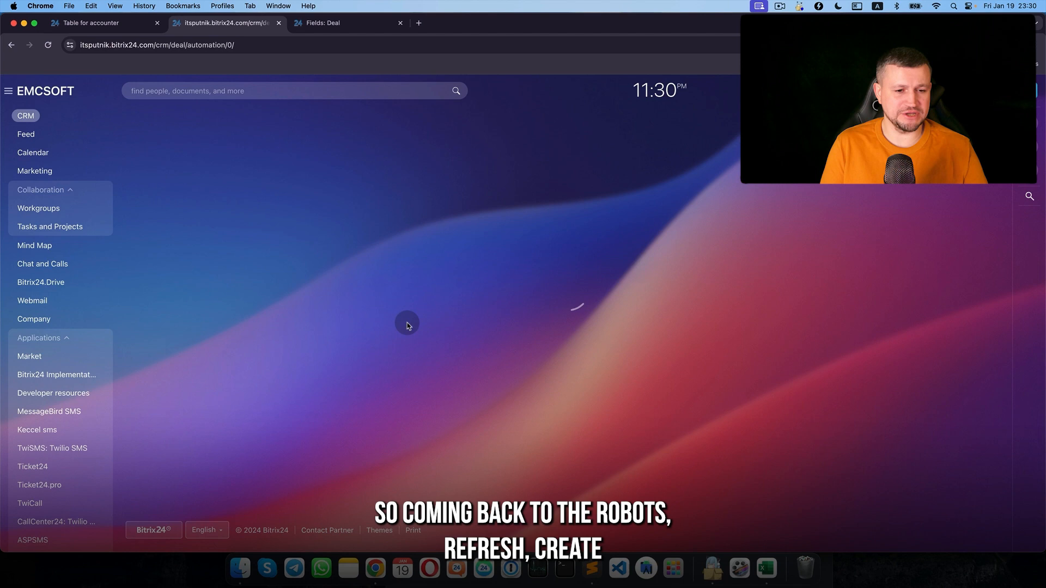
left_click(246, 157)
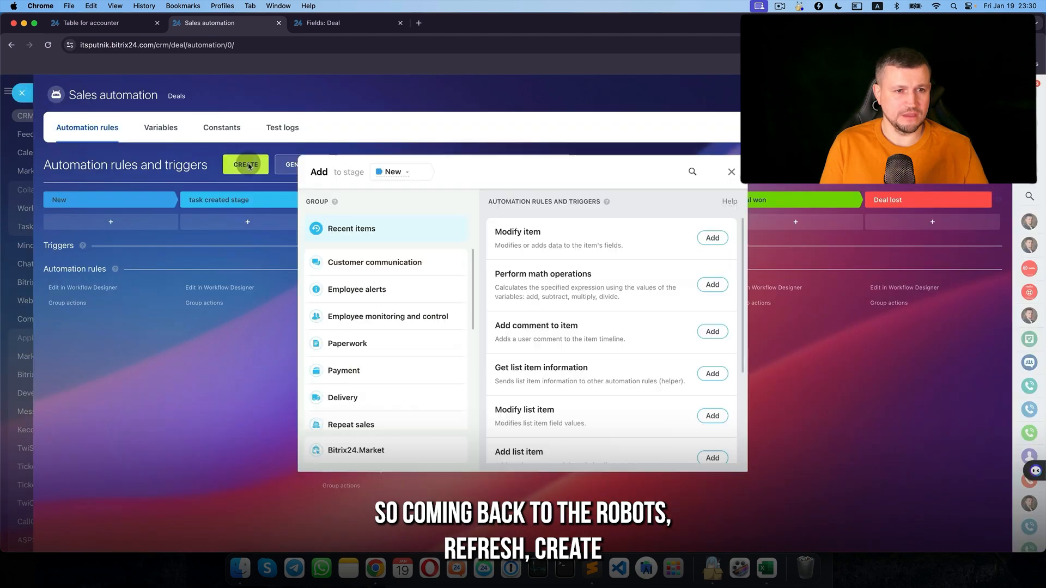
scroll(392, 423, "down", 3)
left_click(421, 367)
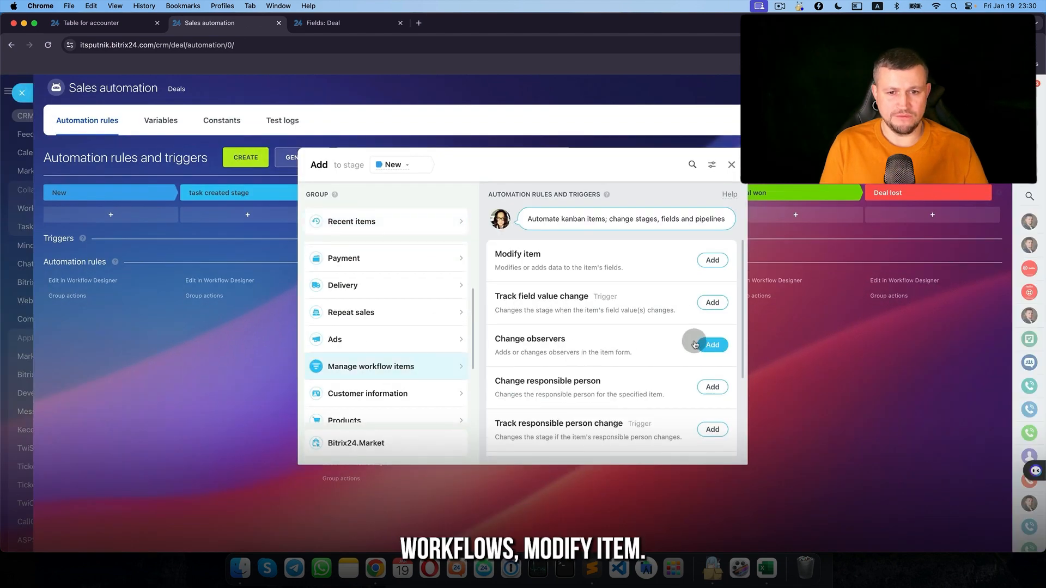
left_click(713, 260)
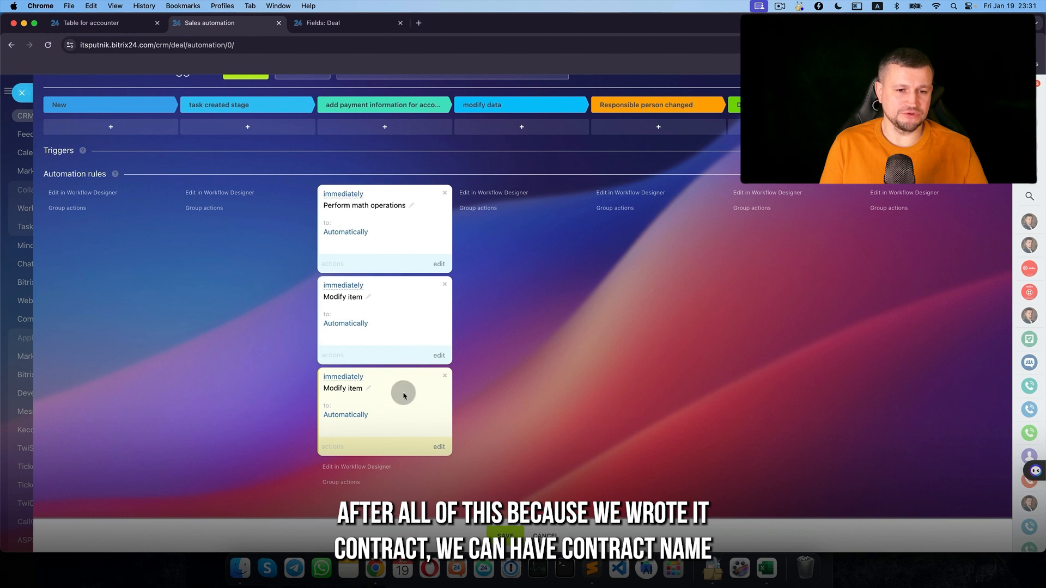
Step: Add the Contract name field to the new Modify item rule and fill it with the Contract name constant
left_click(439, 448)
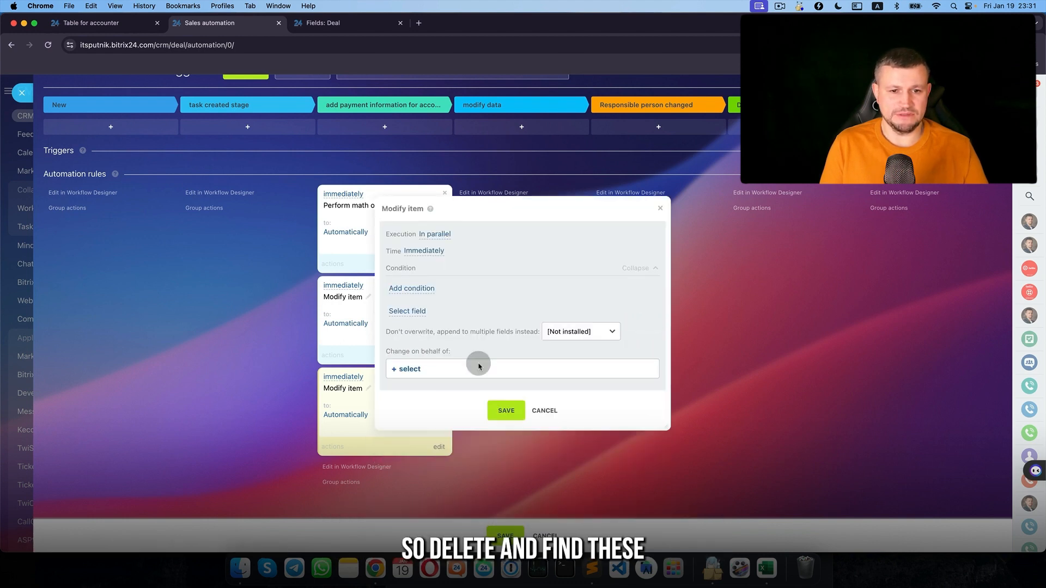
left_click(479, 363)
scroll(435, 376, "down", 3)
scroll(435, 376, "down", 10)
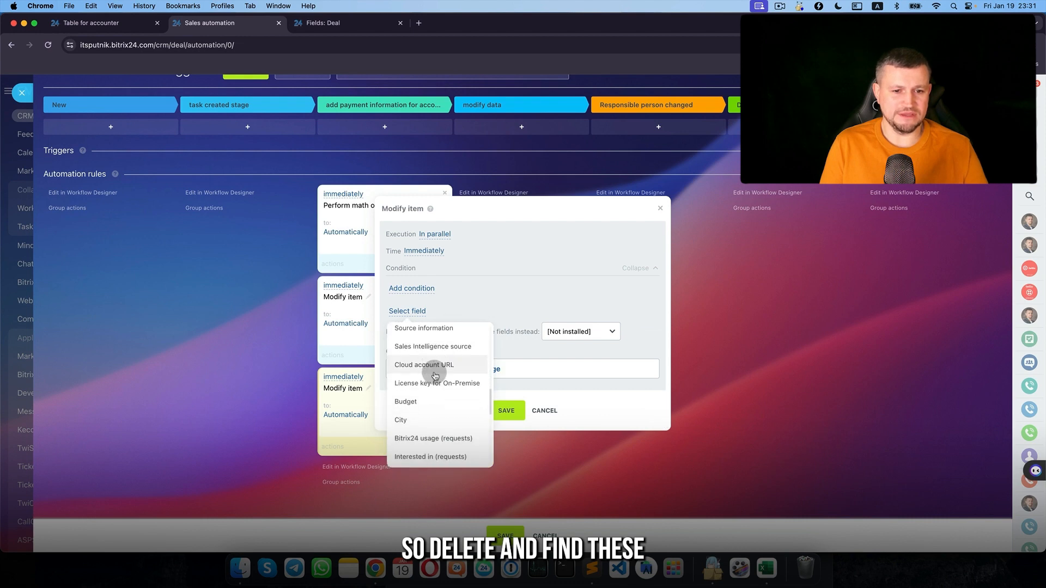
left_click(431, 388)
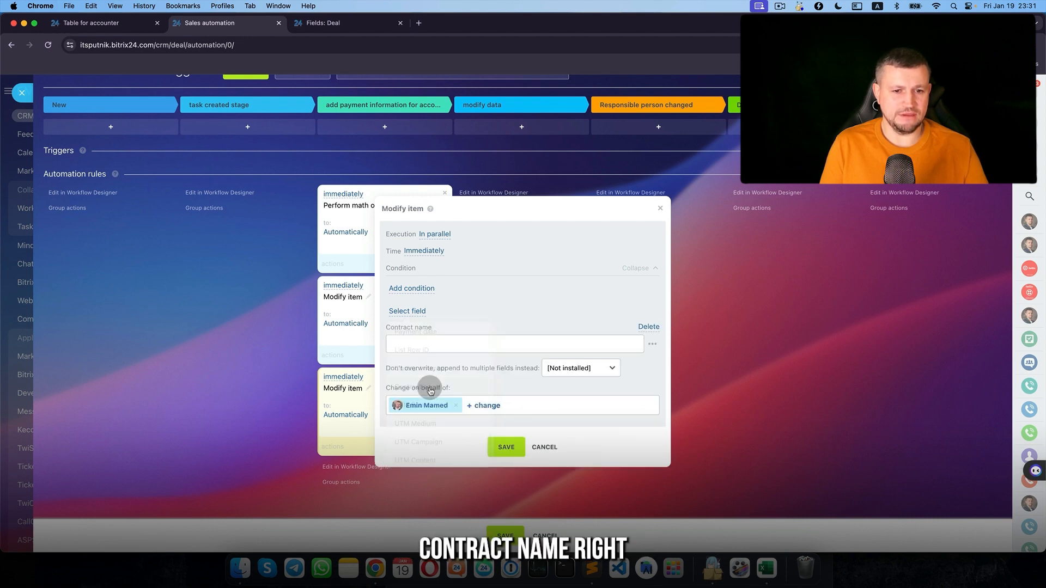
left_click(654, 345)
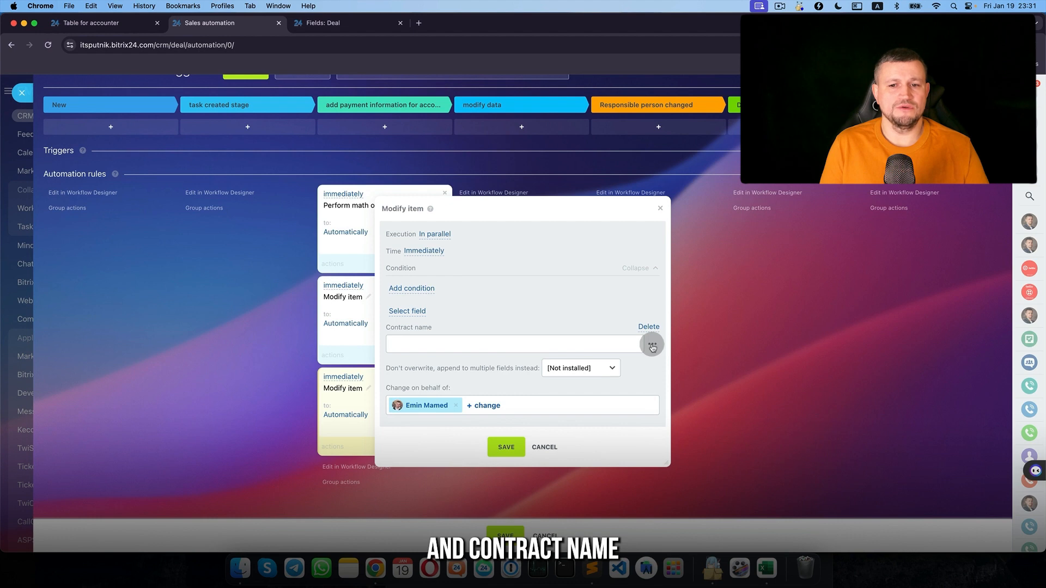
scroll(708, 410, "down", 5)
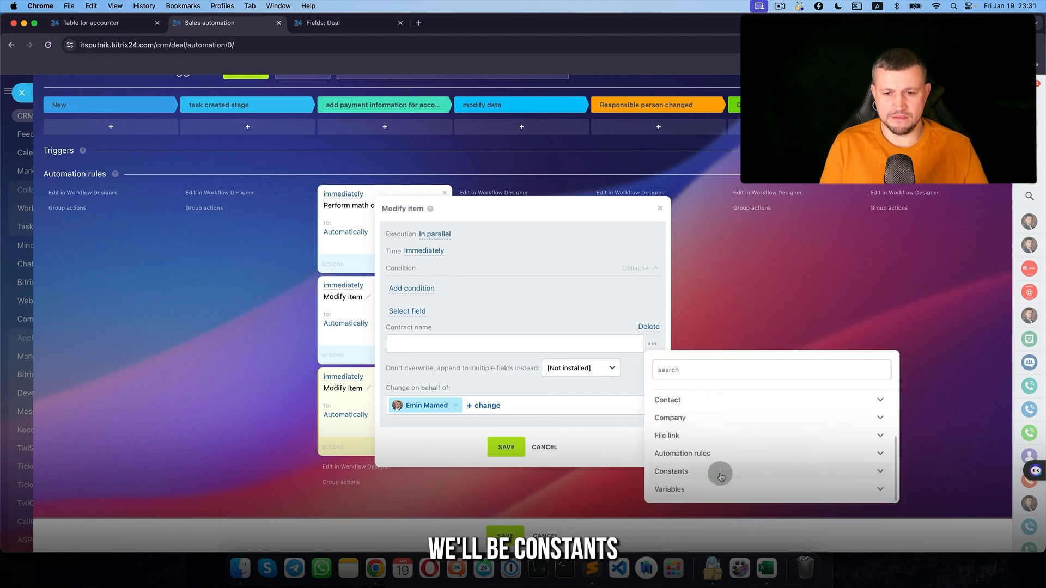
left_click(695, 492)
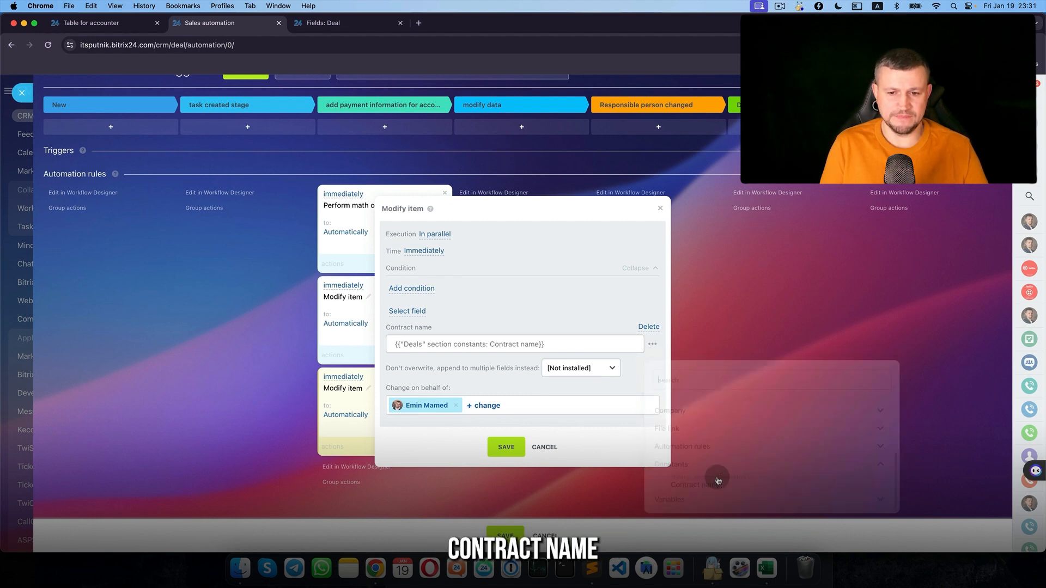
Step: Append the counter variable directly after the constant in the Contract name value, without a space, and save the rule settings
left_click(573, 345)
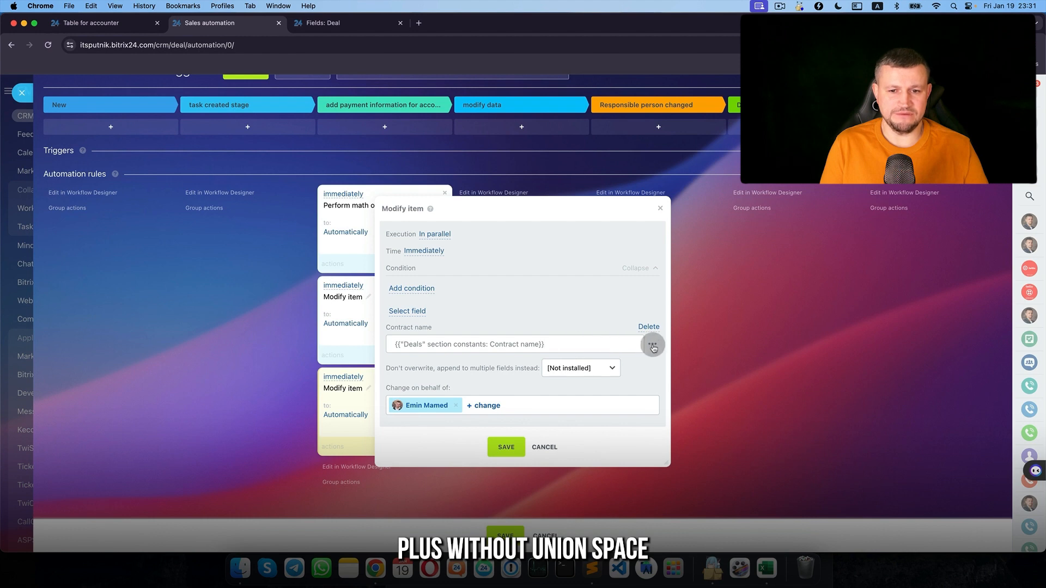
left_click(653, 346)
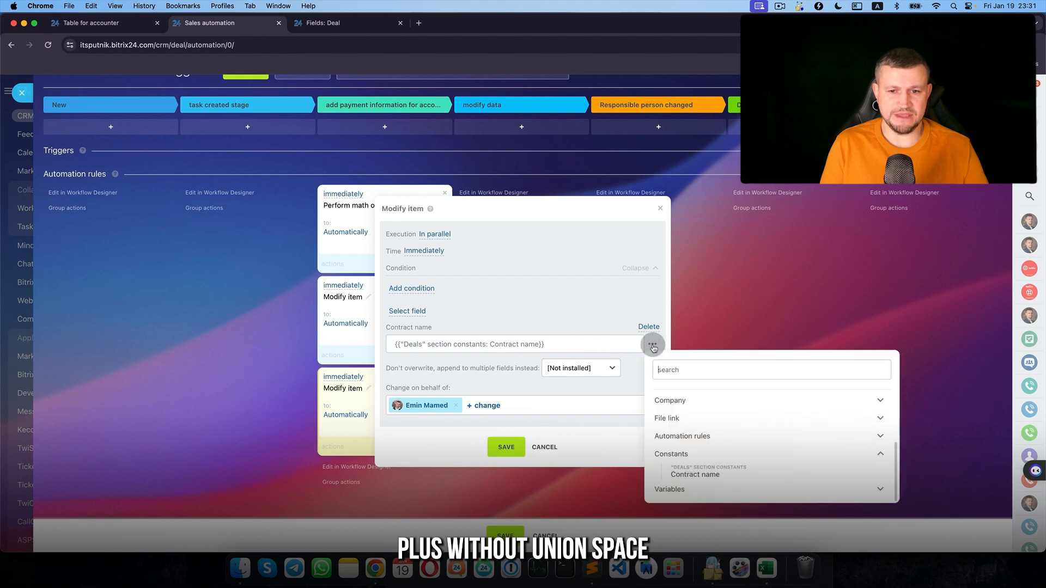
left_click(681, 492)
left_click(701, 492)
left_click(506, 446)
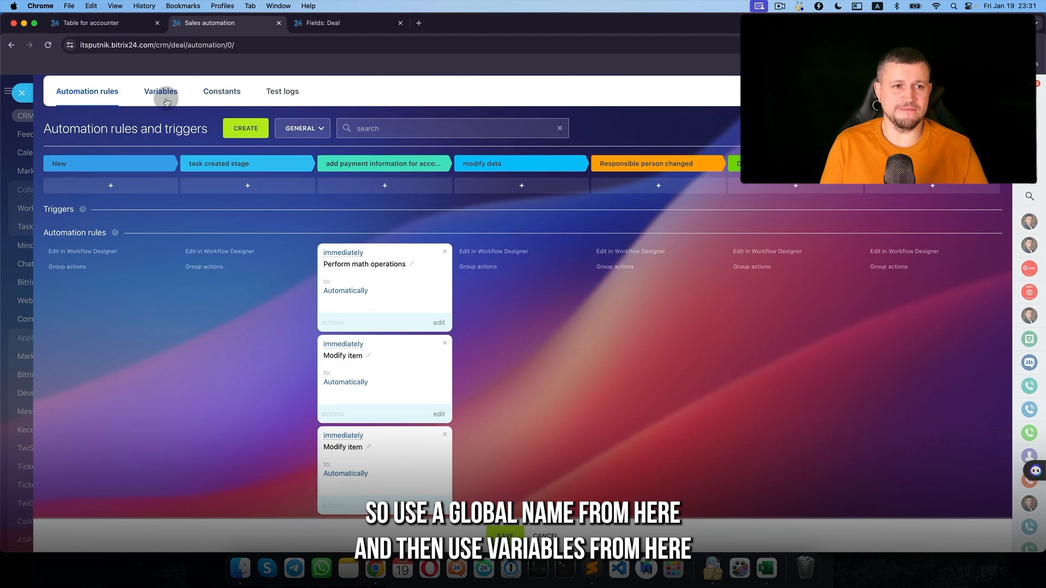
Step: Move the Company A deal to the add payment information for accounter stage and check its contract number and contract name fields
scroll(253, 336, "down", 2)
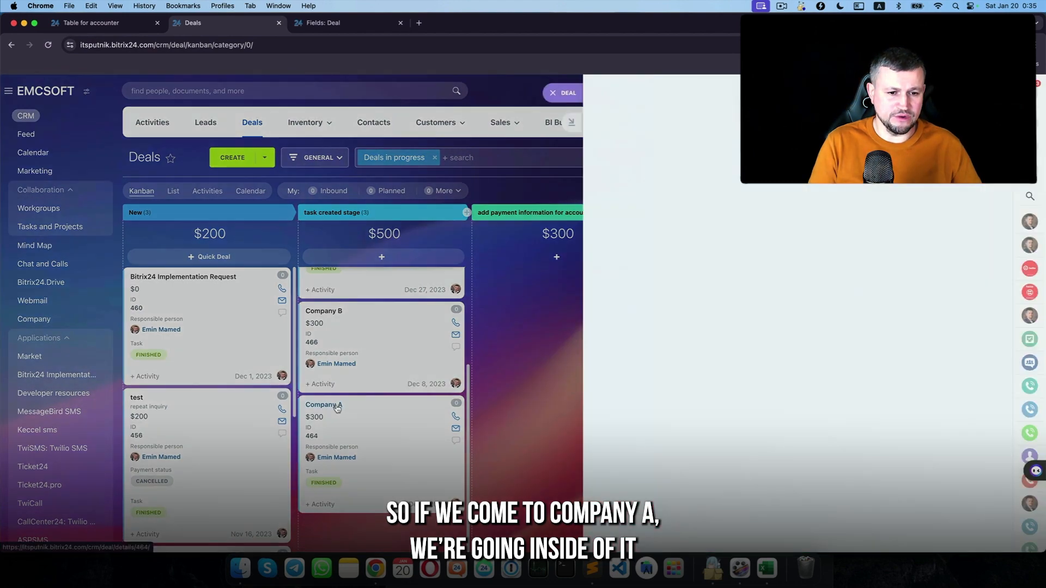
left_click(337, 408)
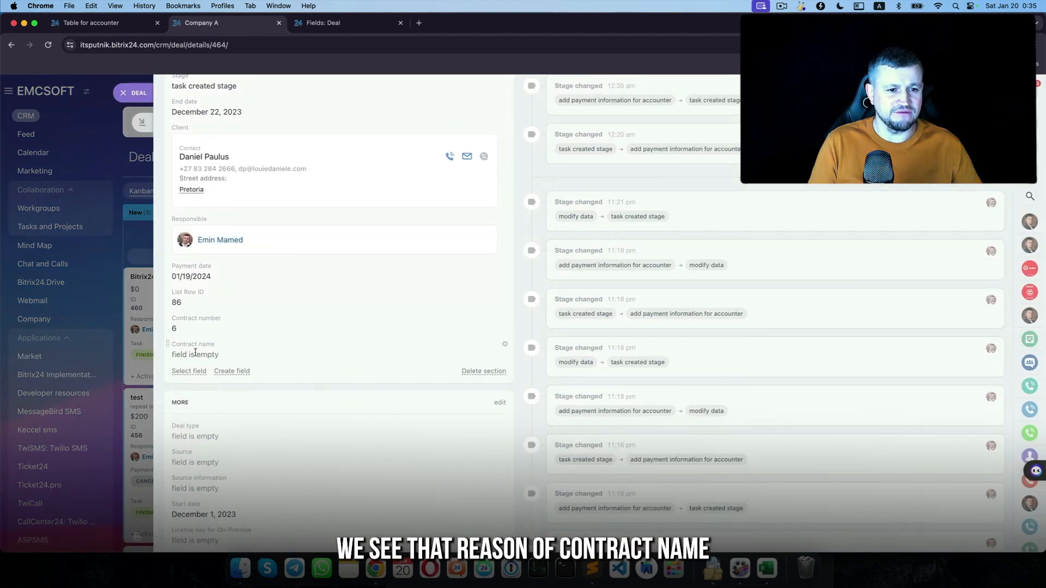
scroll(257, 350, "up", 5)
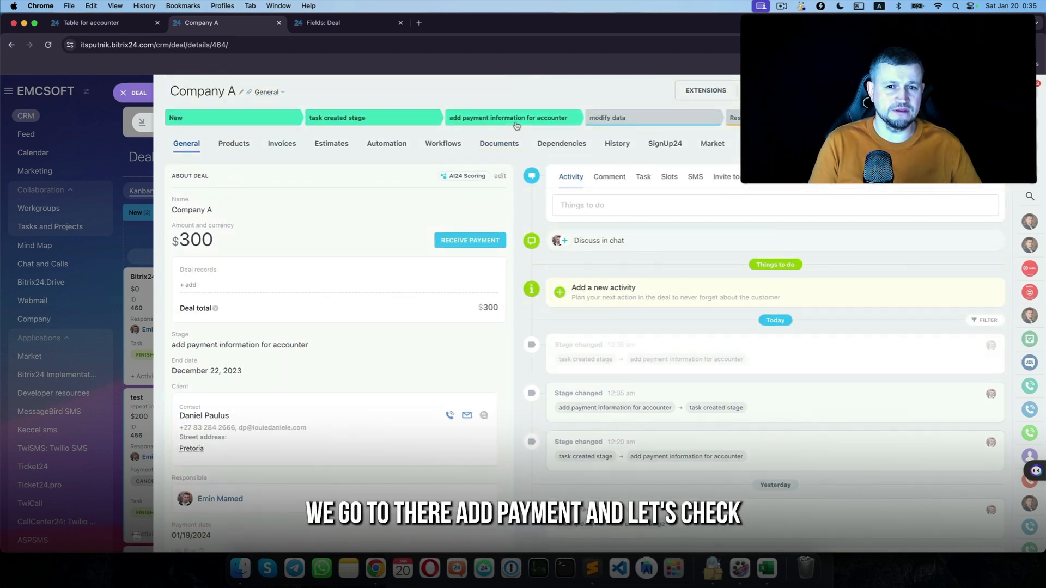
scroll(401, 299, "down", 8)
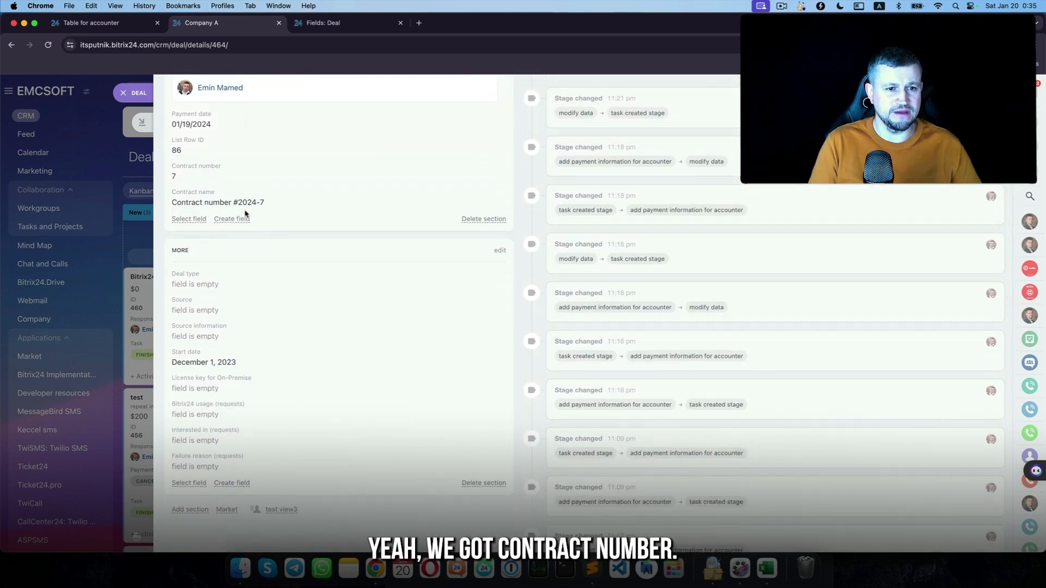
scroll(188, 172, "up", 2)
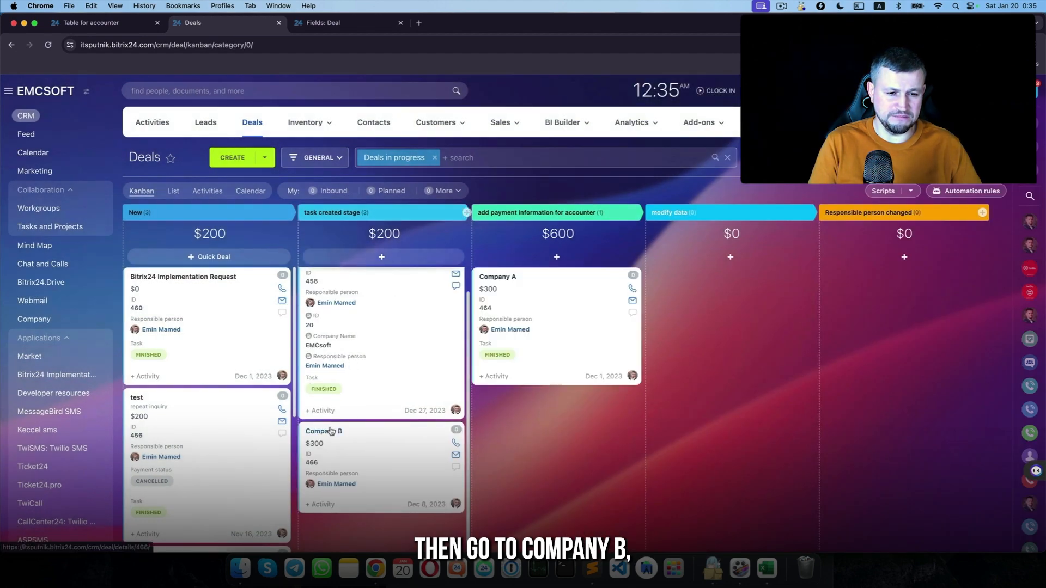
Step: Move the Company B deal to the add payment information for accounter stage and check its contract number and contract name fields
left_click(330, 434)
scroll(326, 327, "down", 2)
scroll(278, 319, "up", 2)
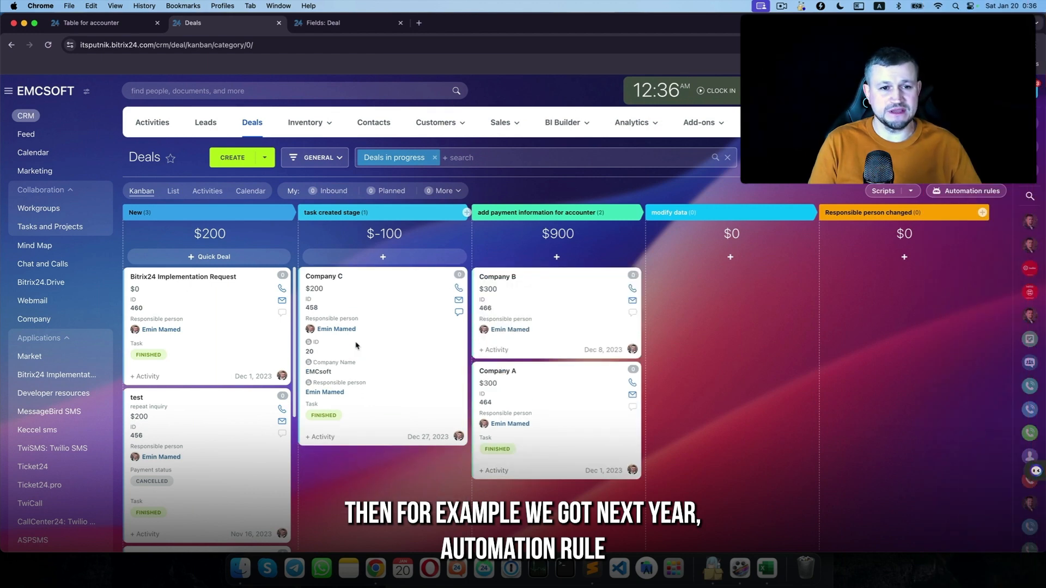
Step: Open the deal automation constants and change the Contract name constant to "Contract number #2025-"
left_click(947, 192)
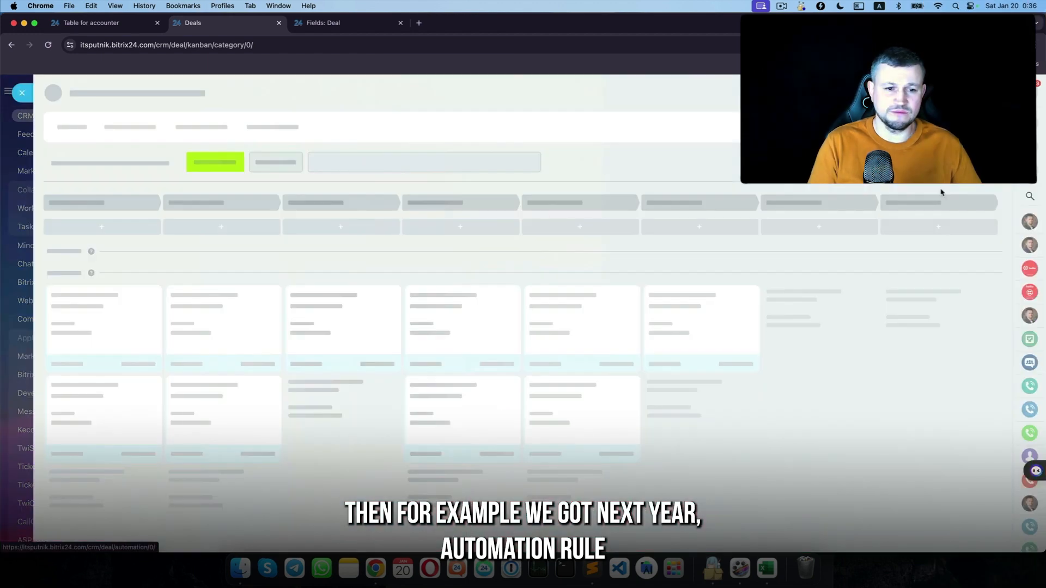
left_click(227, 132)
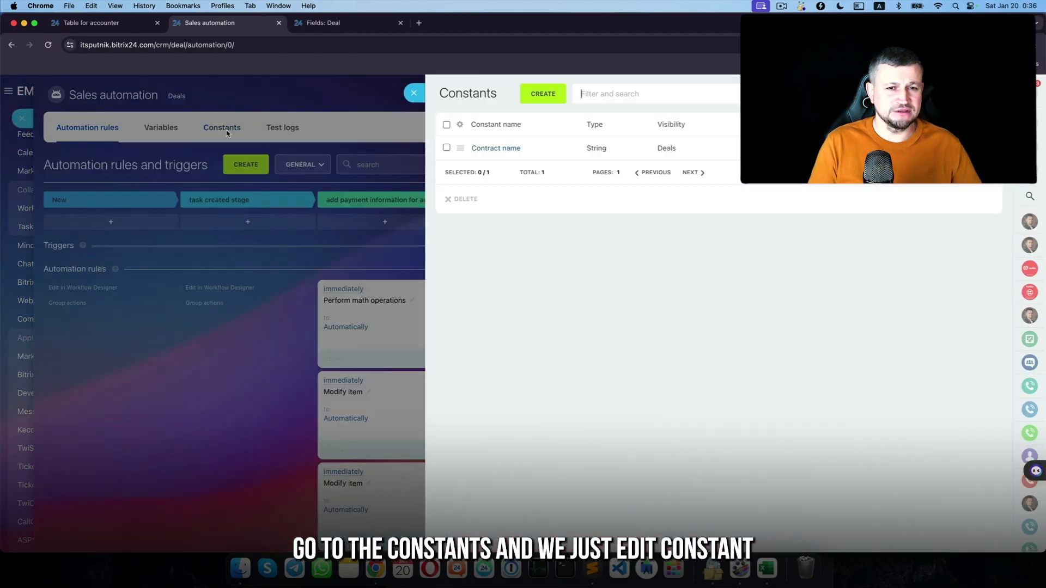
left_click(461, 149)
left_click(489, 157)
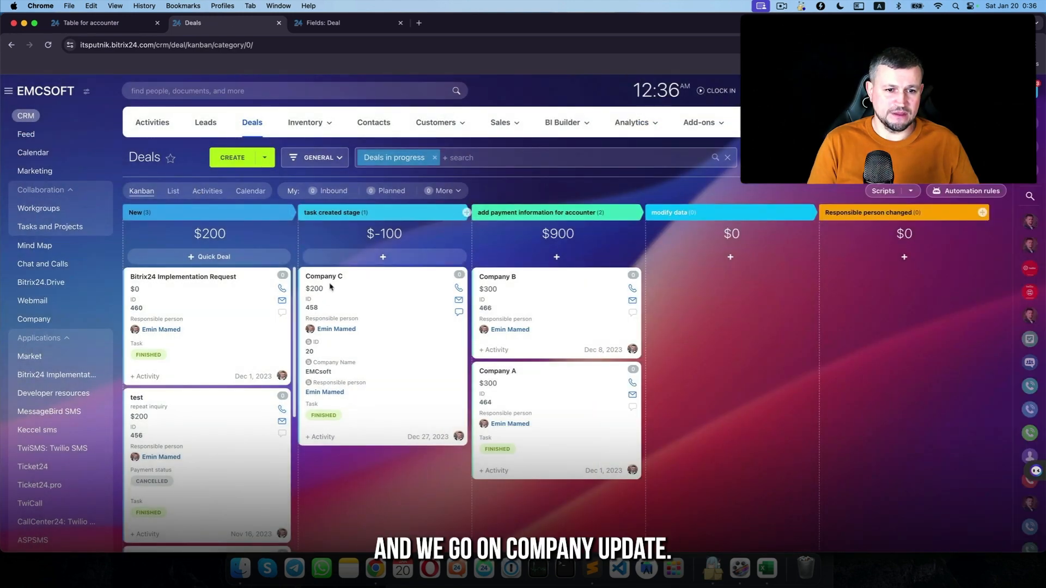
Step: Move the Company C deal to the add payment information for accounter stage and check its contract name for the 2025 prefix
left_click(332, 283)
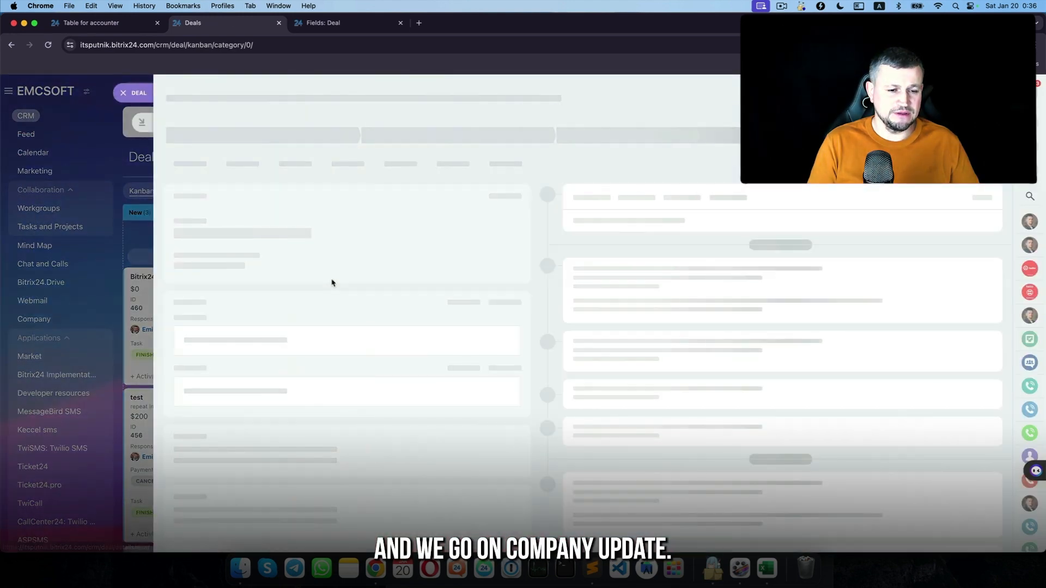
scroll(265, 414, "down", 10)
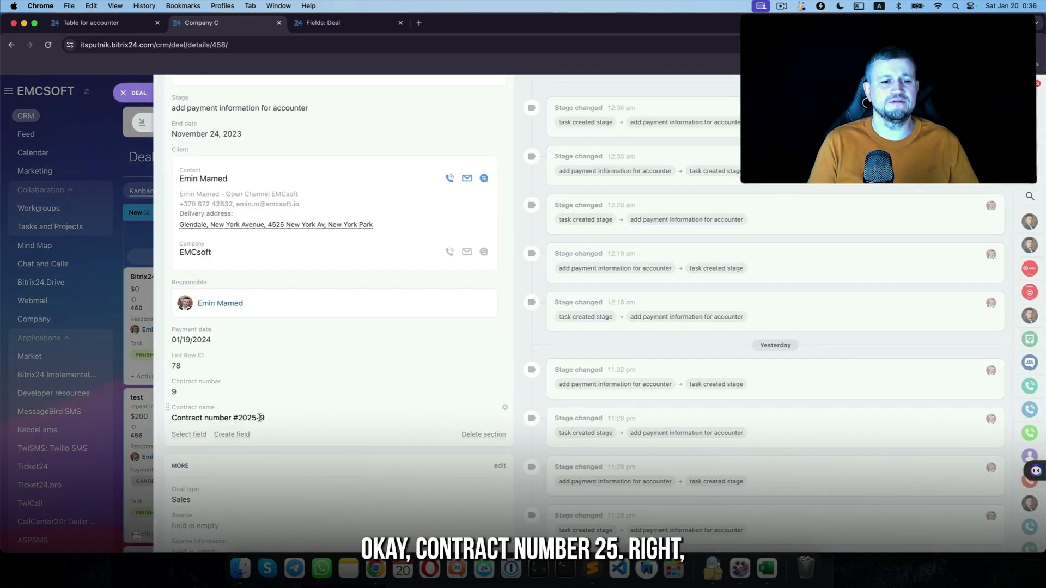
left_click(143, 93)
Step: Reopen the deal automation constants and restore the earlier value of the Contract name constant
left_click(978, 189)
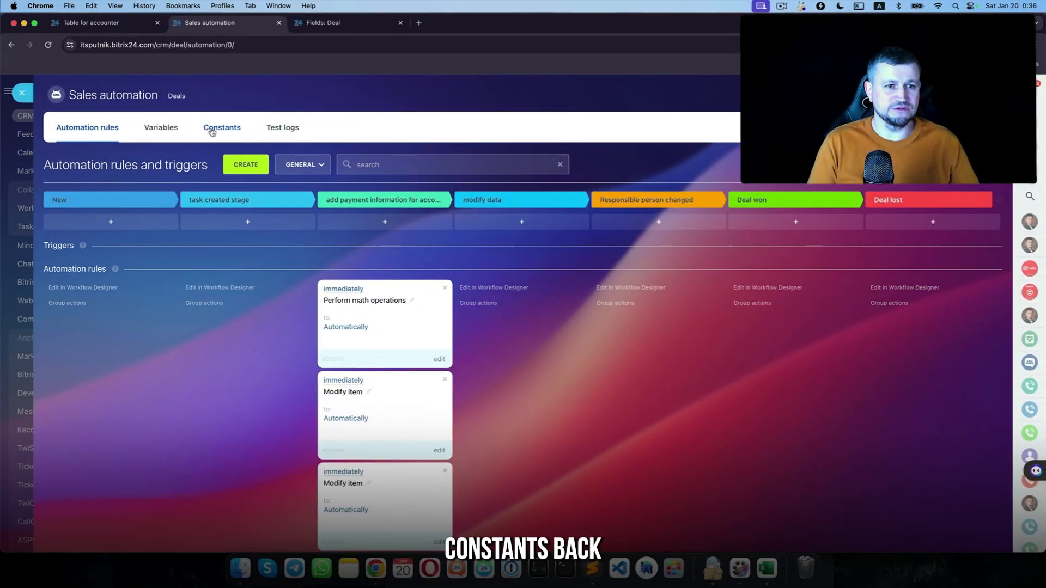
left_click(212, 132)
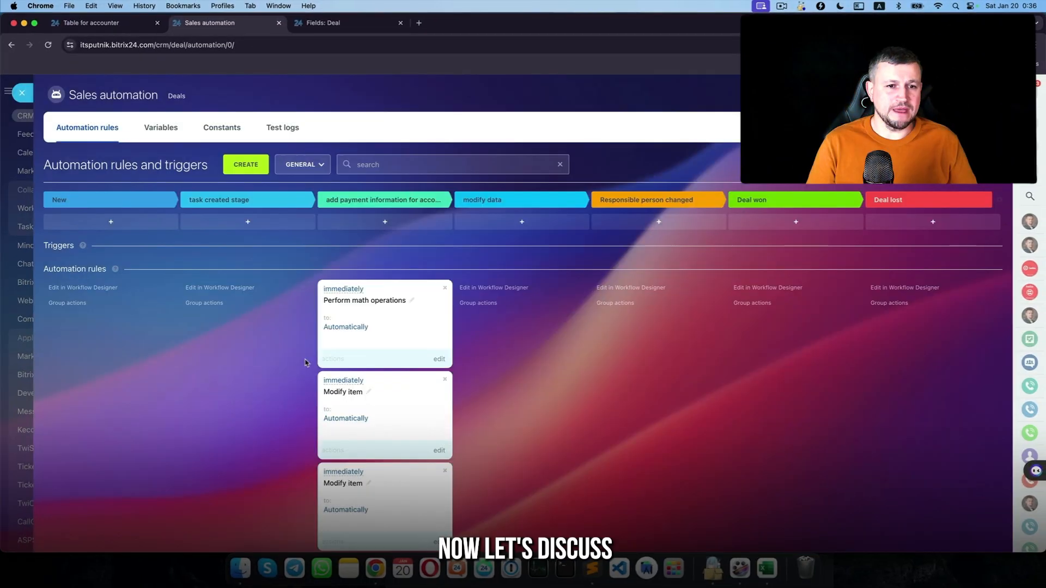
scroll(405, 311, "down", 2)
scroll(405, 311, "up", 2)
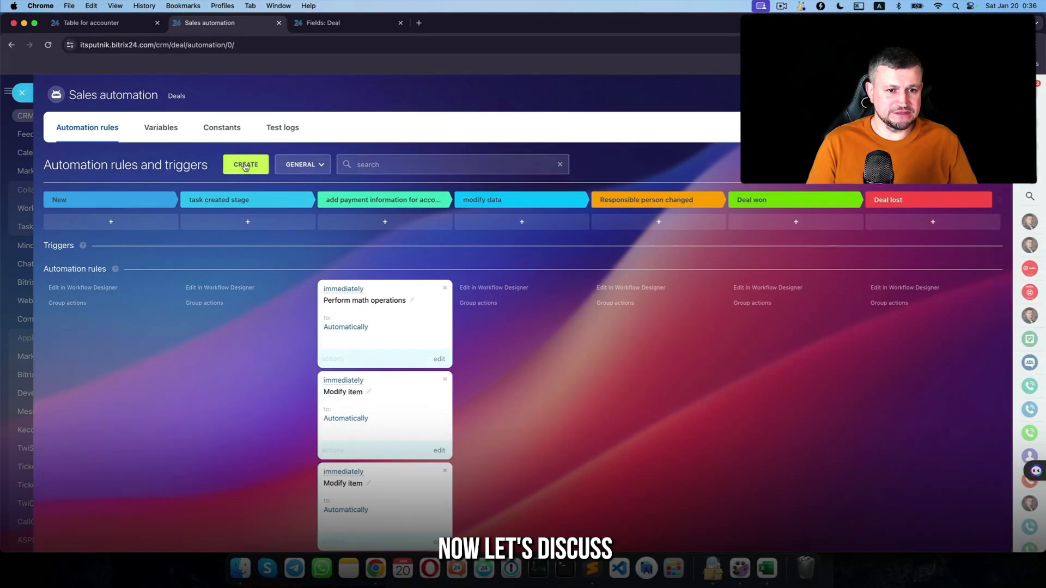
scroll(250, 169, "down", 2)
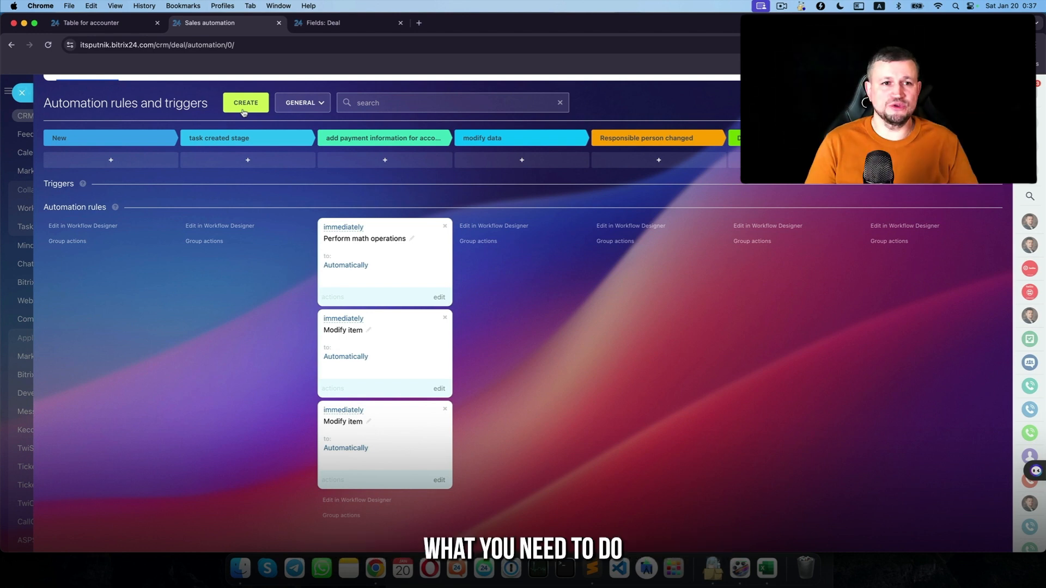
left_click(243, 111)
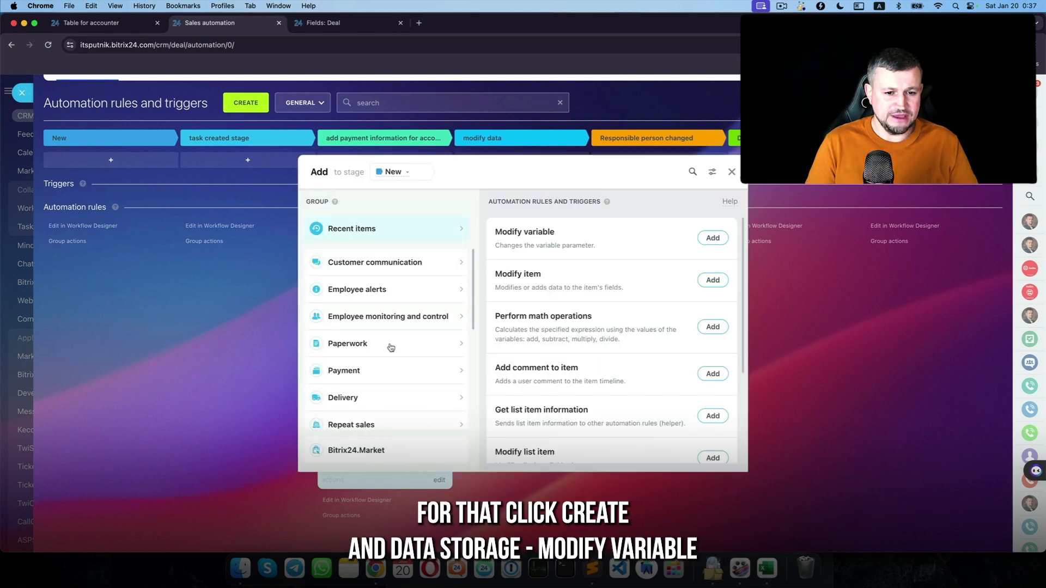
scroll(391, 348, "down", 5)
left_click(409, 361)
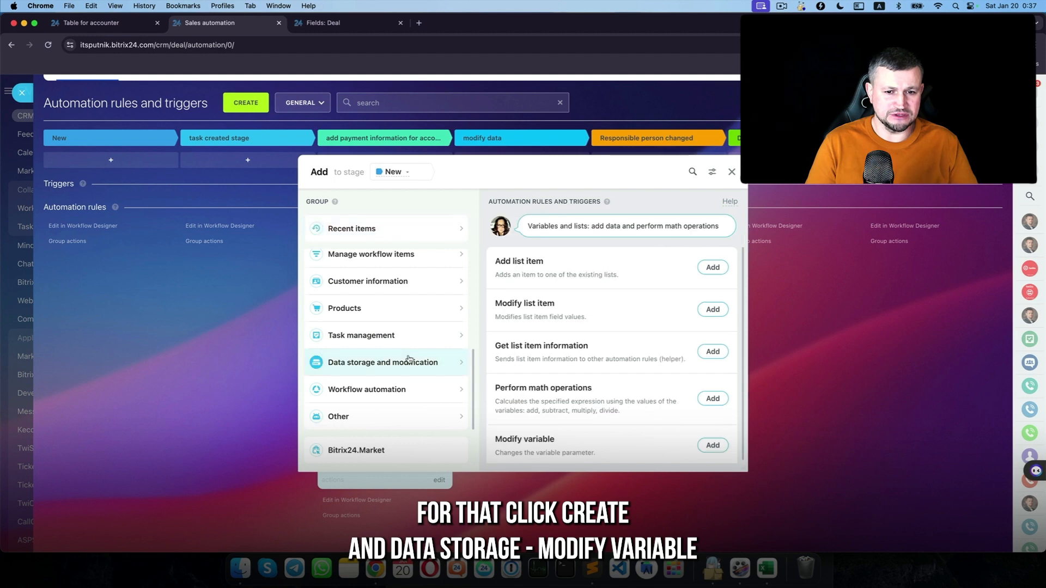
scroll(594, 397, "down", 1)
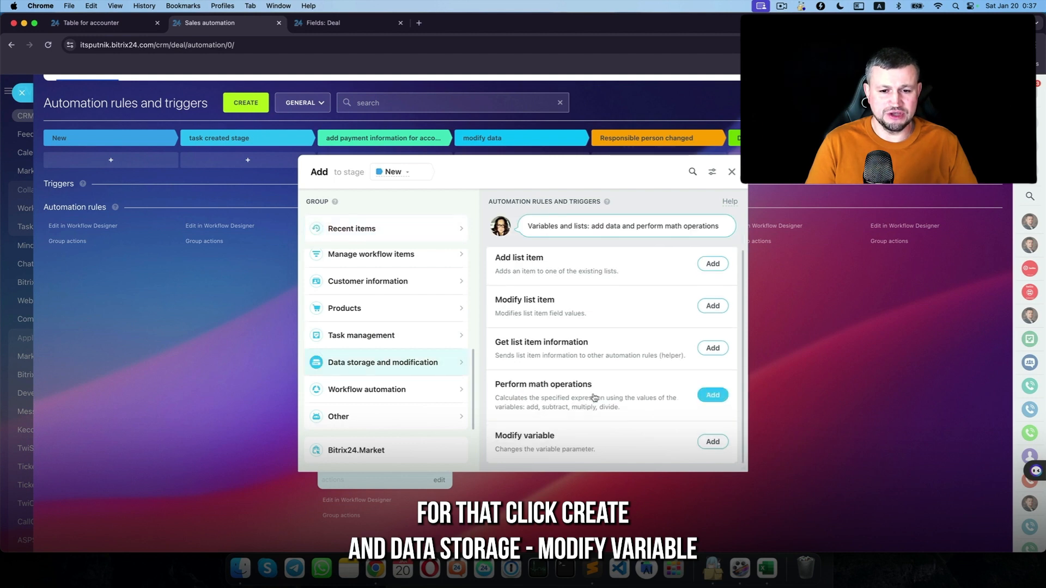
left_click(708, 443)
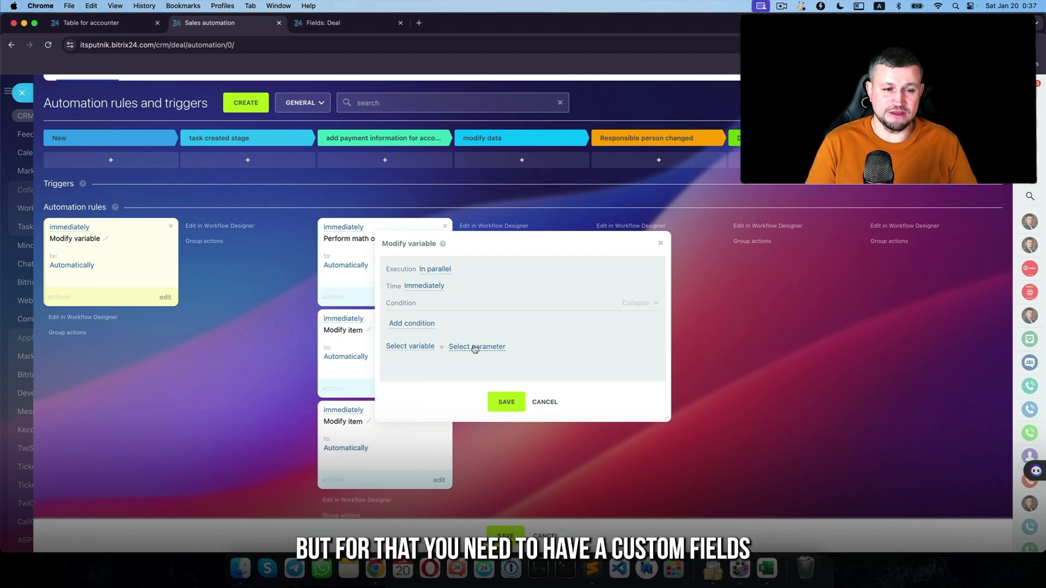
Step: Create a custom deal field of type Integer named "Enter manual contract number" and save it
left_click(338, 27)
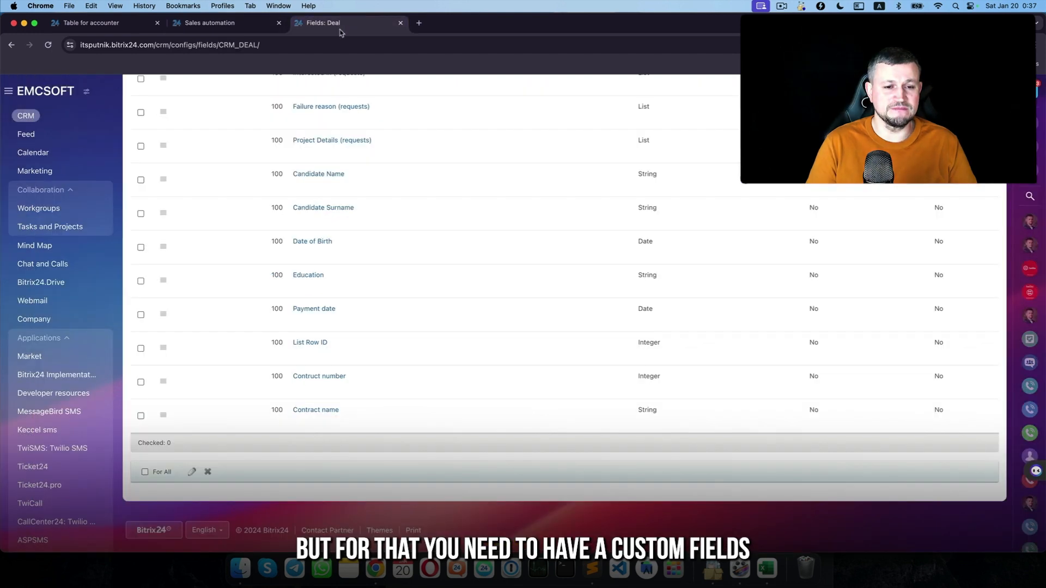
scroll(378, 345, "up", 10)
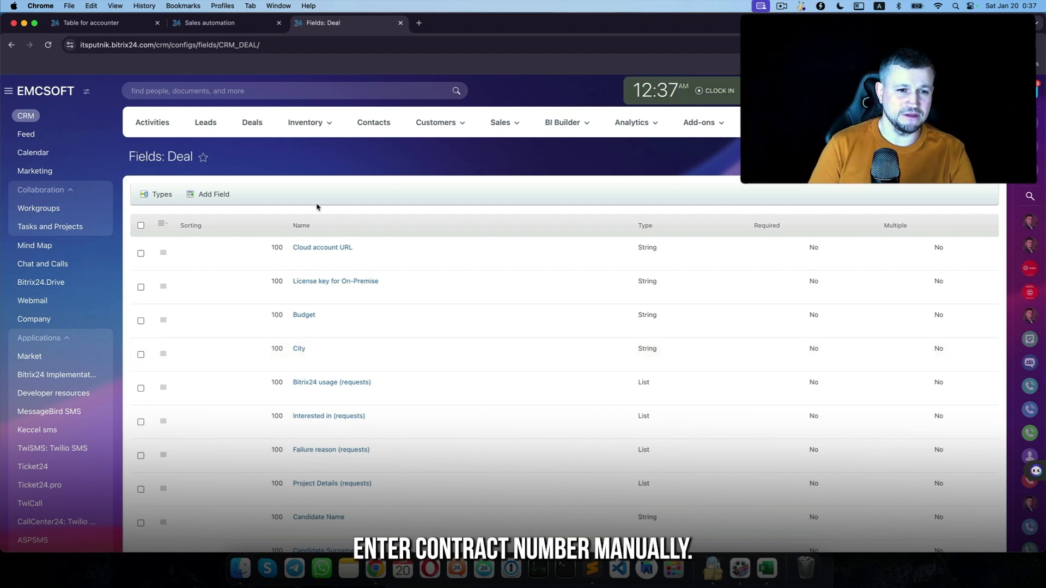
left_click(213, 193)
left_click(363, 434)
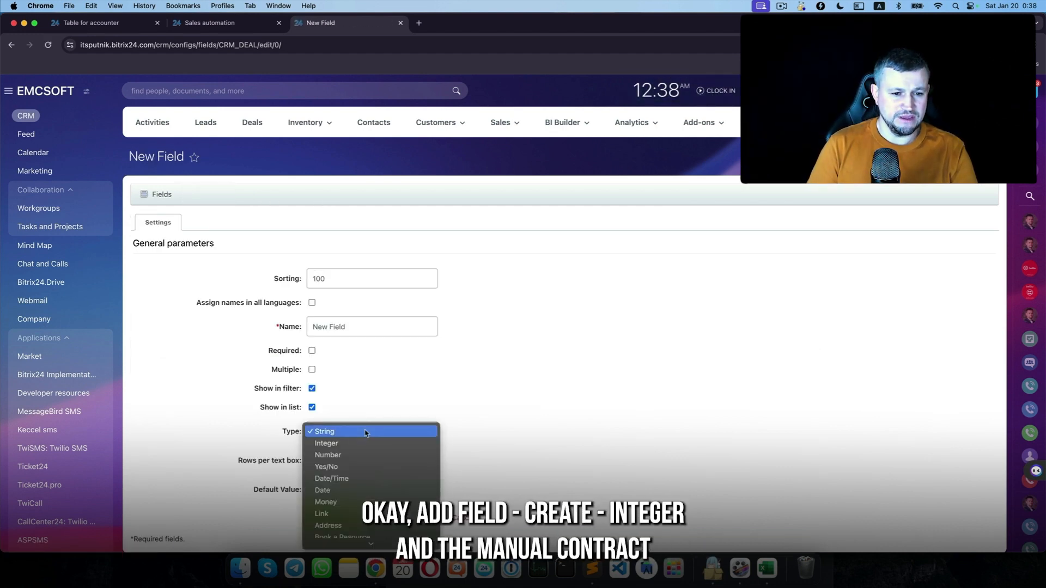
left_click(361, 441)
triple_click(375, 326)
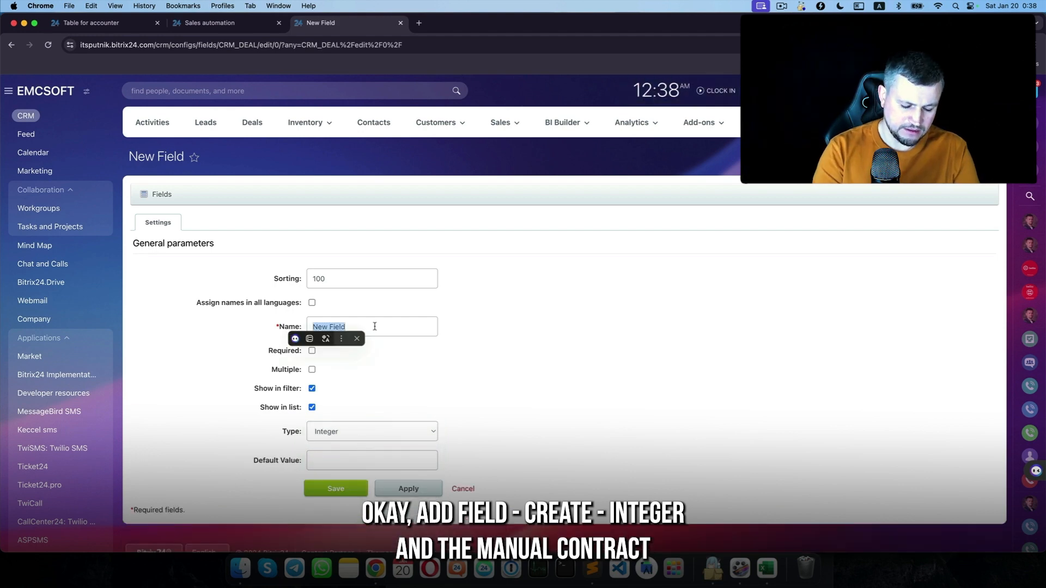
type("Manual")
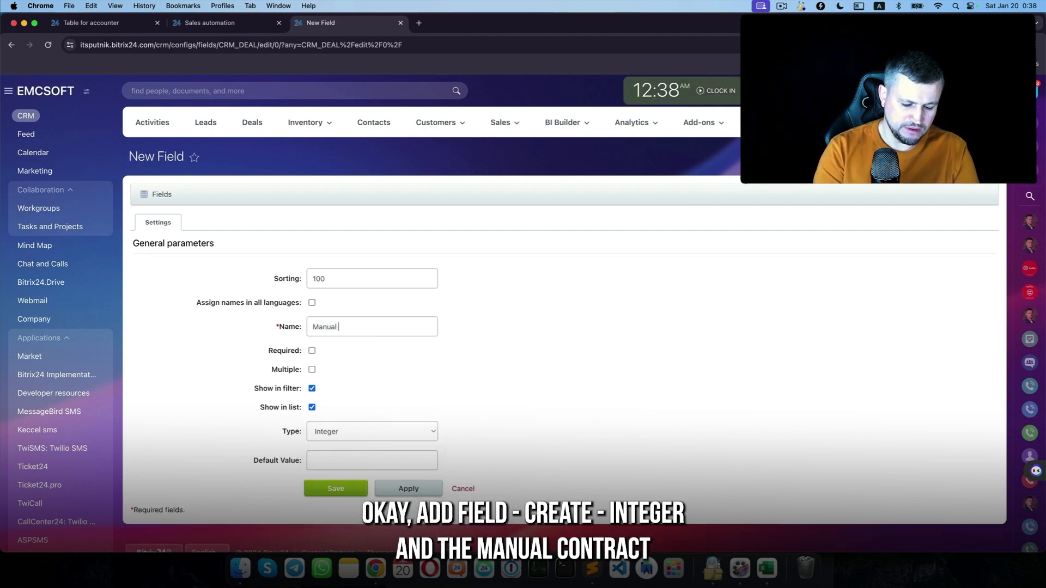
type(" contract number")
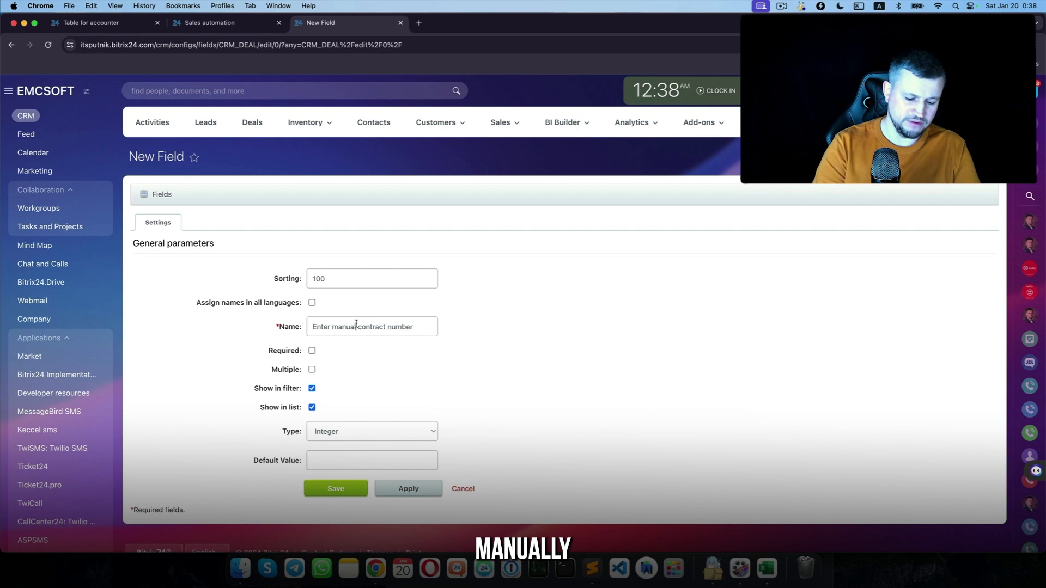
left_click(336, 489)
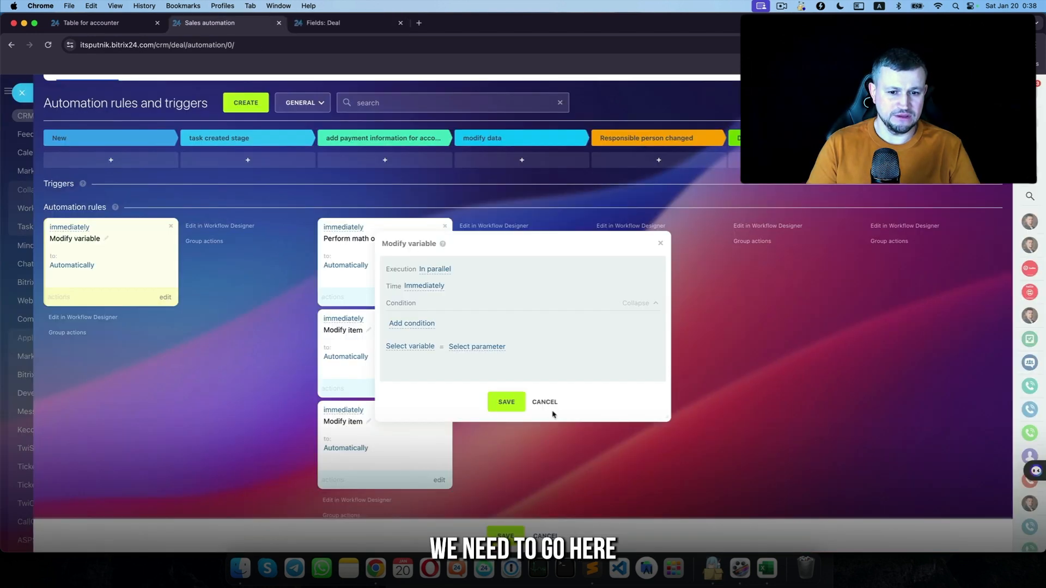
Step: Discard the unsaved rule, reload the deal automation, and add a Modify variable rule from Data storage and modification to the New stage
left_click(551, 404)
left_click(48, 45)
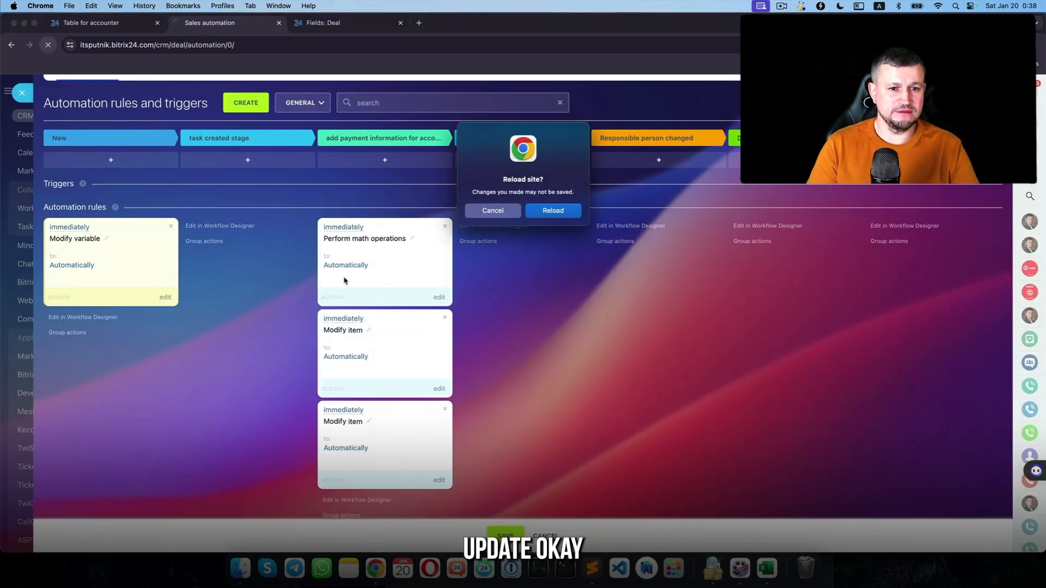
left_click(553, 211)
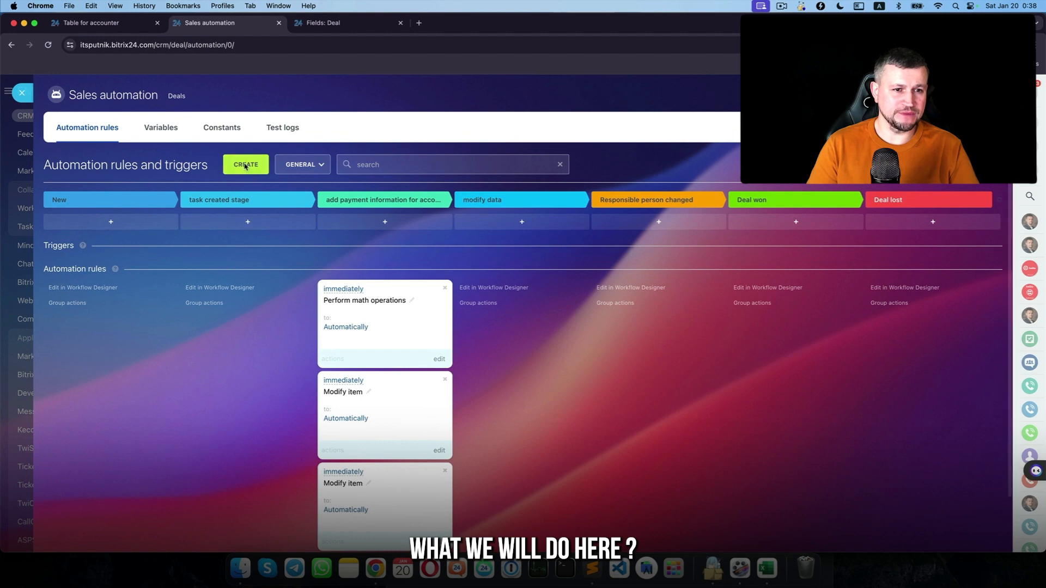
left_click(248, 165)
scroll(456, 303, "down", 5)
left_click(415, 395)
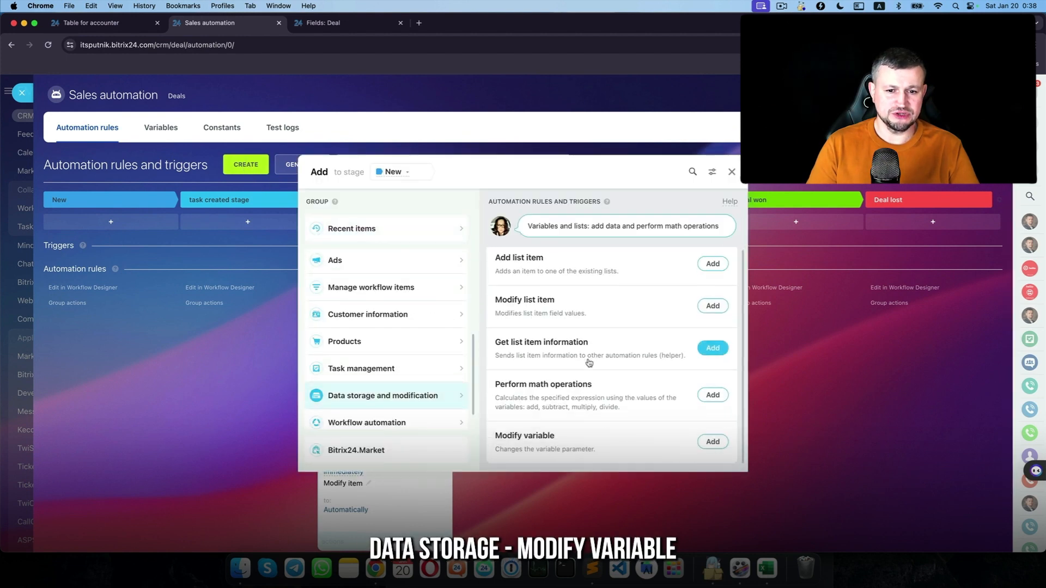
left_click(712, 445)
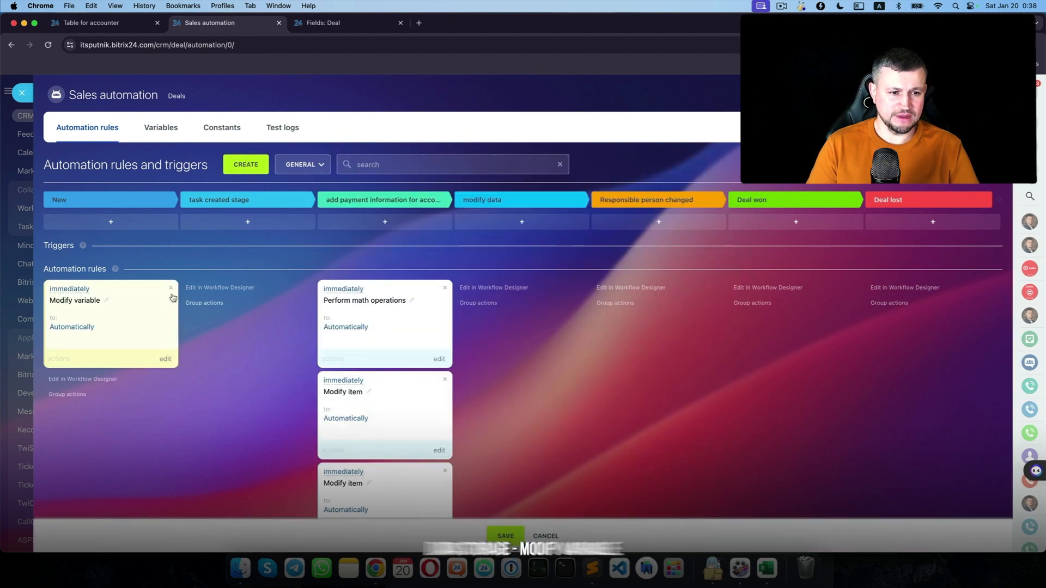
Step: Move the Modify variable rule directly below Perform math operations in the add payment information for accounter stage and open its parameter selection
scroll(303, 390, "down", 2)
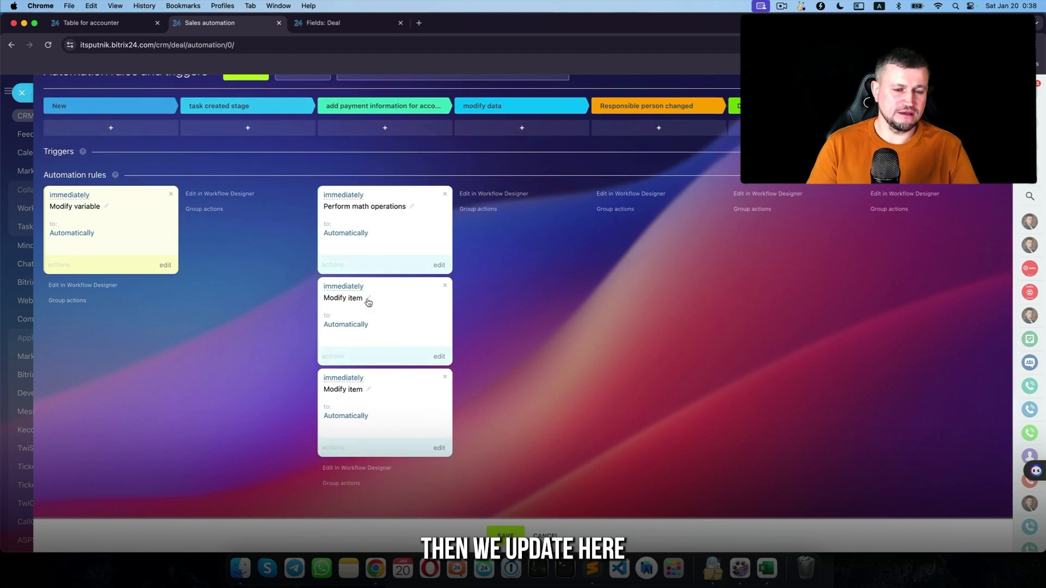
left_click(439, 357)
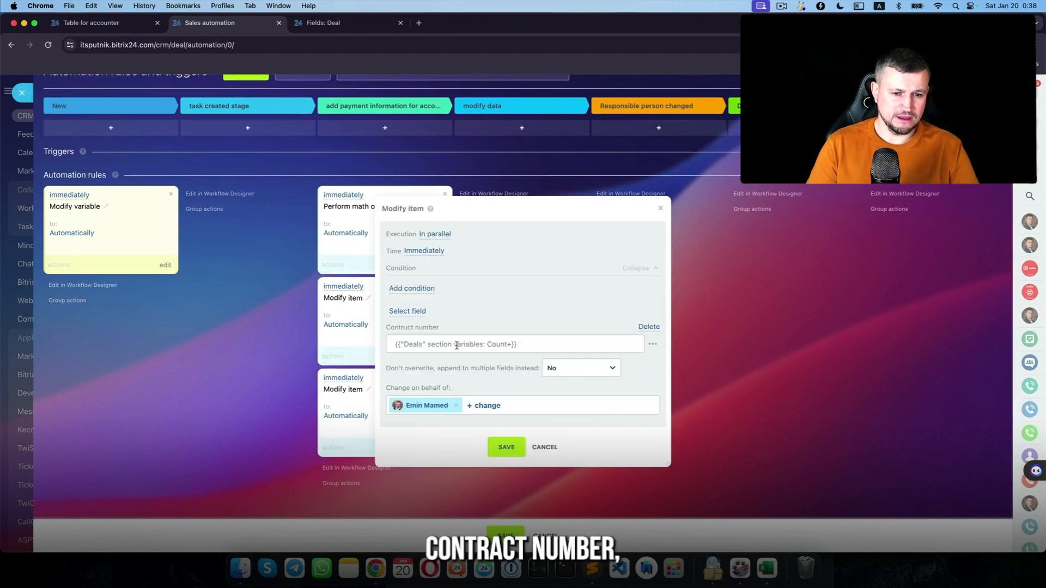
left_click(545, 448)
left_click(438, 449)
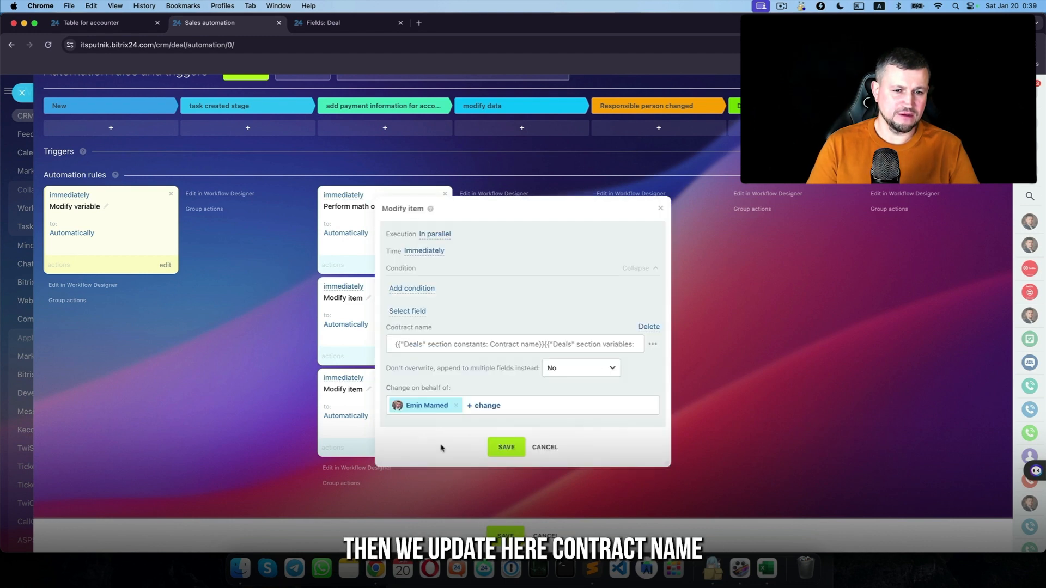
left_click_drag(60, 197, 356, 294)
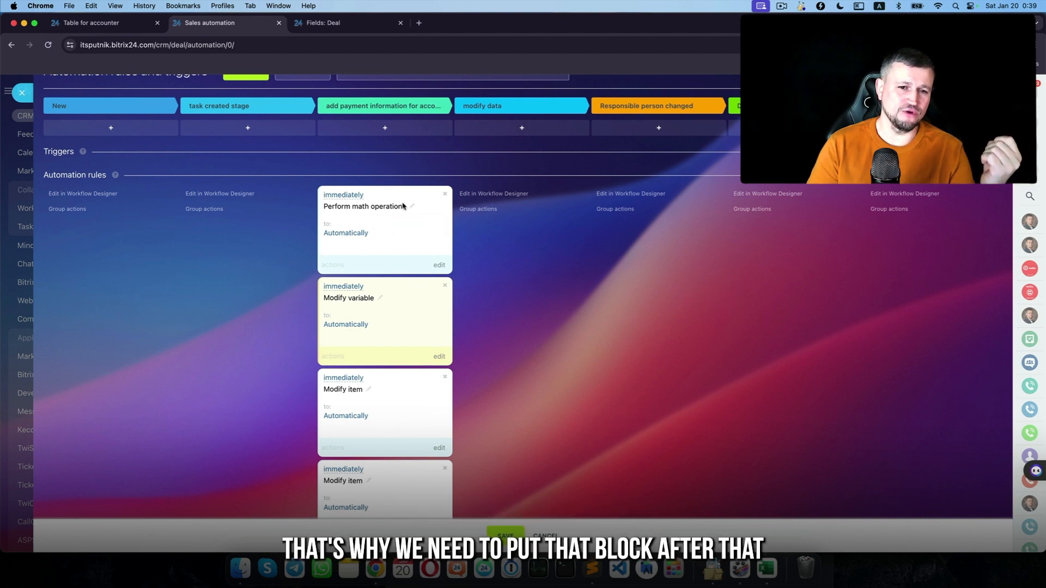
left_click(440, 357)
left_click(477, 346)
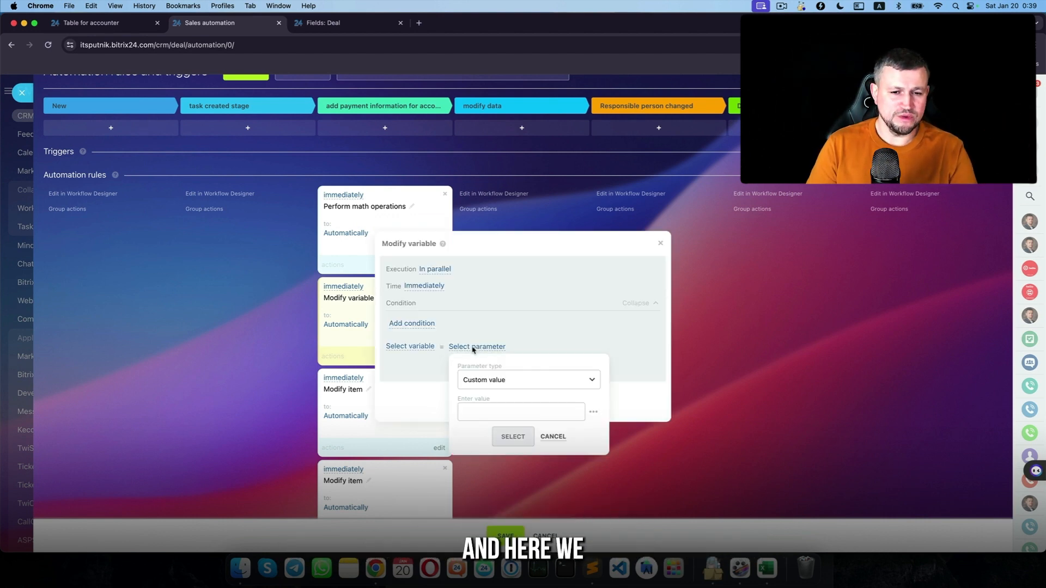
left_click(495, 379)
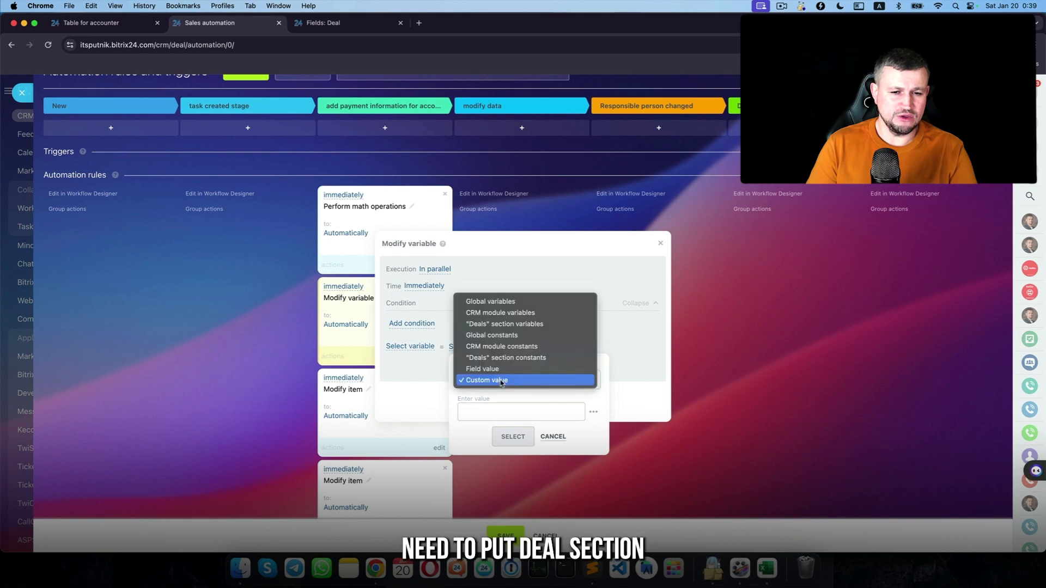
left_click(522, 327)
left_click(572, 418)
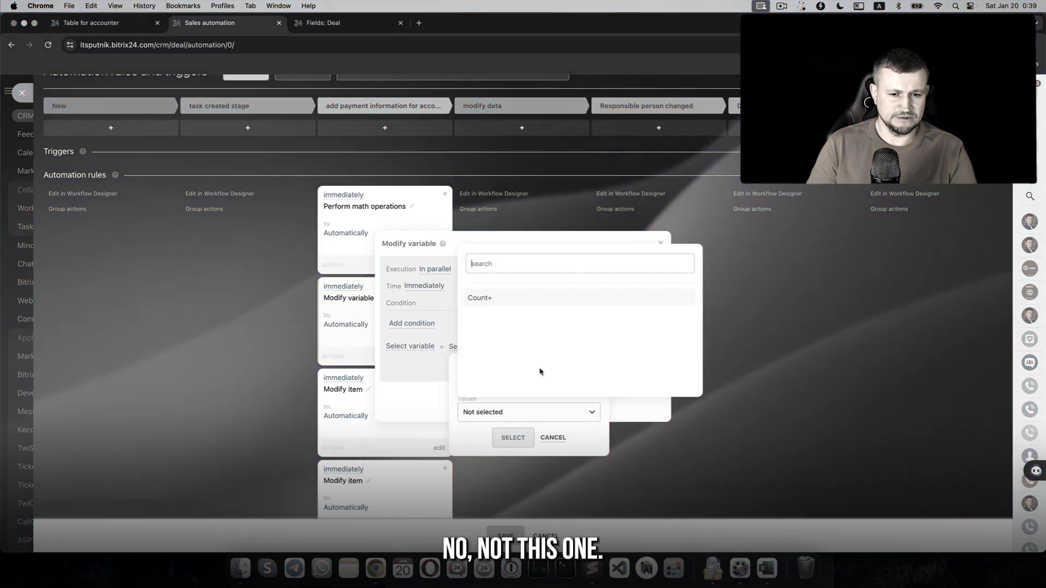
left_click(578, 417)
Step: Set the Modify variable rule's parameter to a custom value taken from the deal's Enter manualy contract number field
left_click(495, 378)
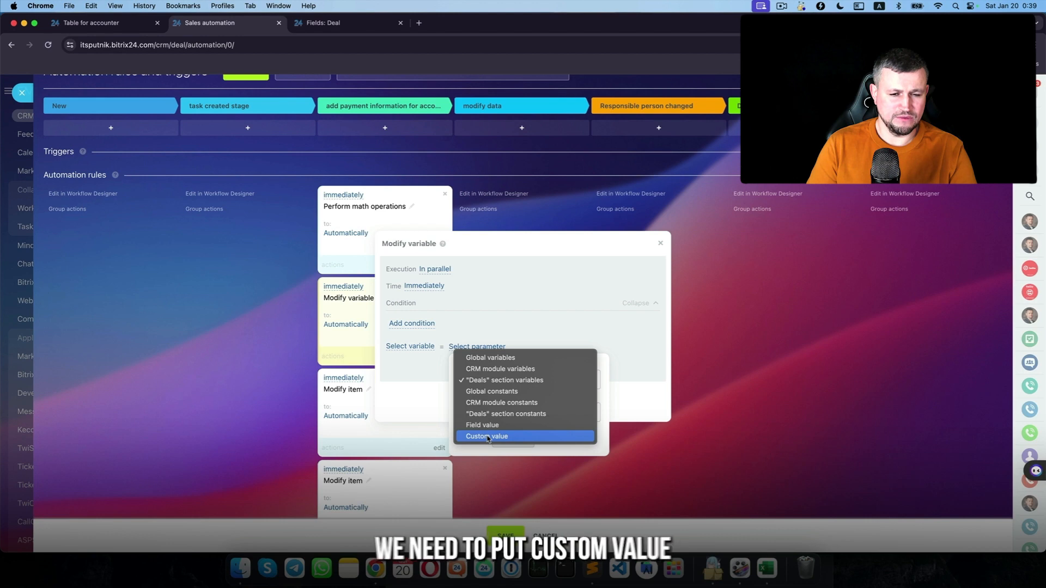
left_click(488, 435)
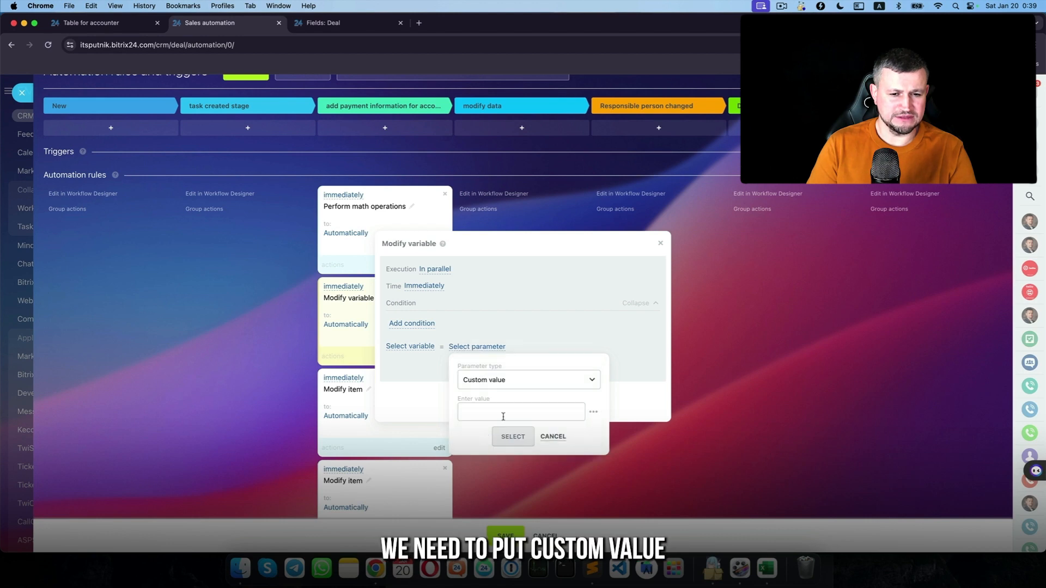
left_click(592, 414)
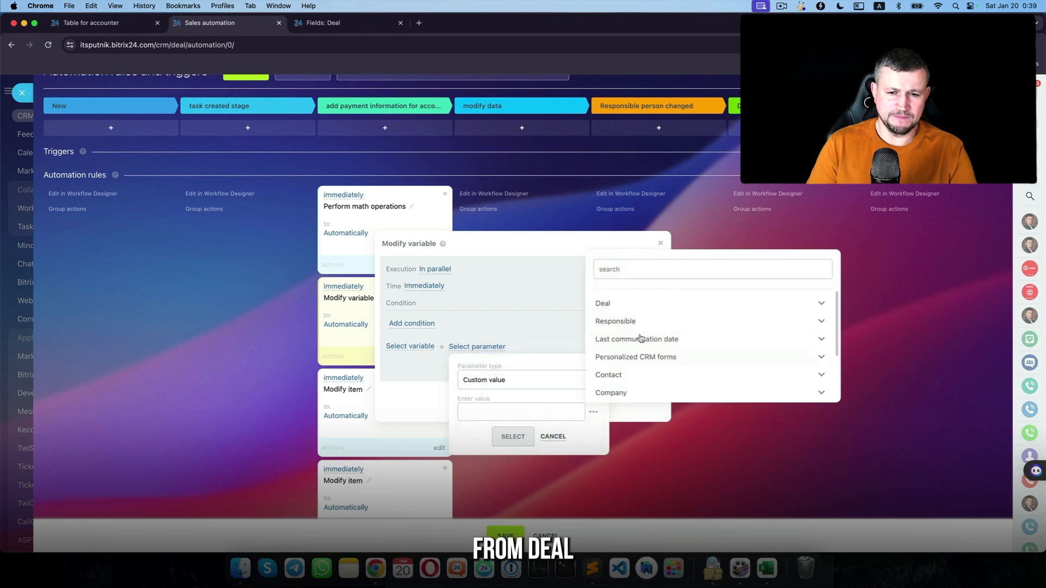
left_click(666, 307)
scroll(681, 349, "down", 10)
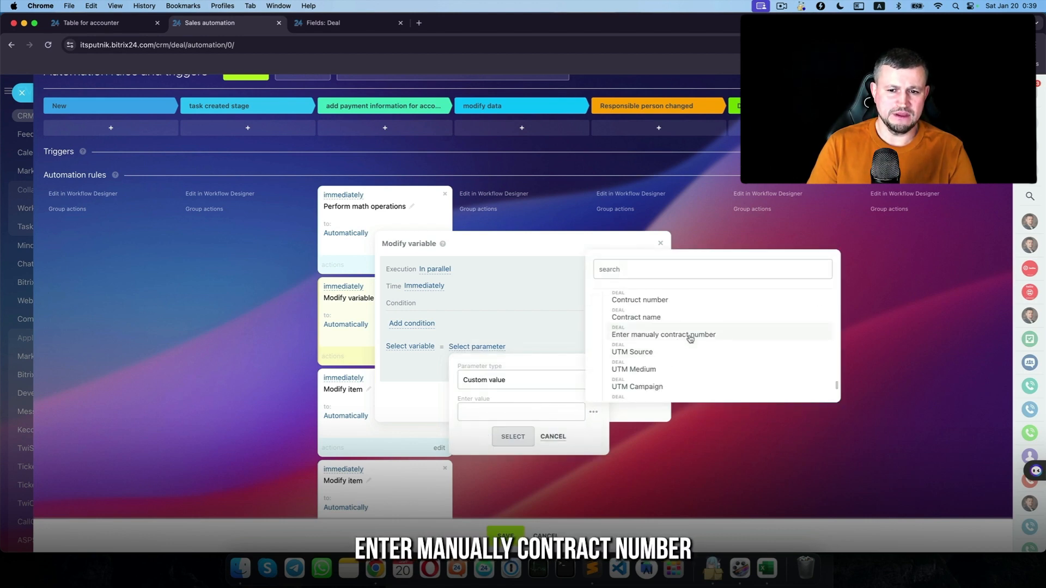
left_click(689, 336)
left_click(512, 436)
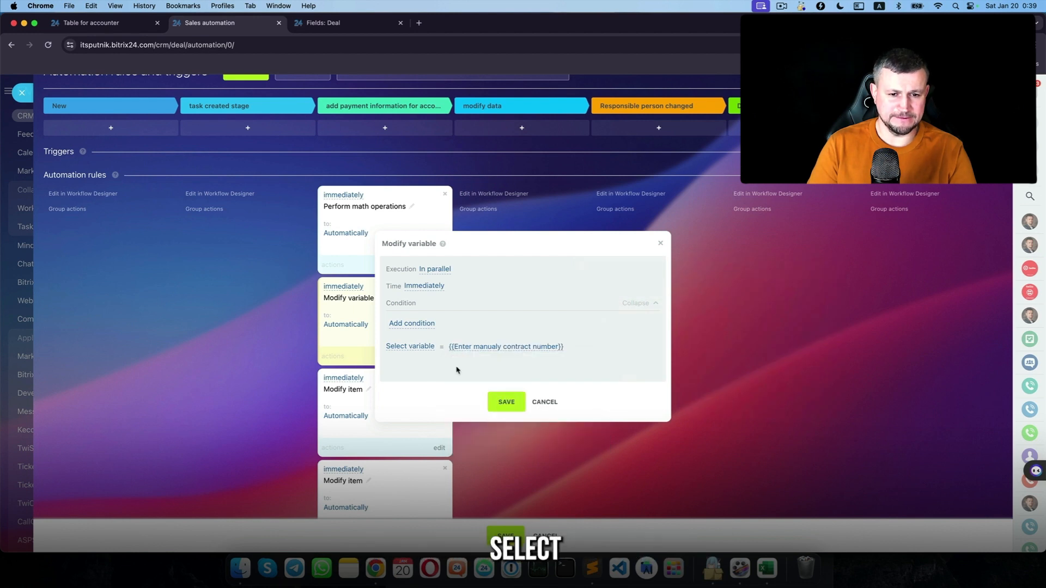
Step: Choose Count+ from the "Deals" section variables as the variable that the rule modifies
left_click(426, 347)
left_click(433, 380)
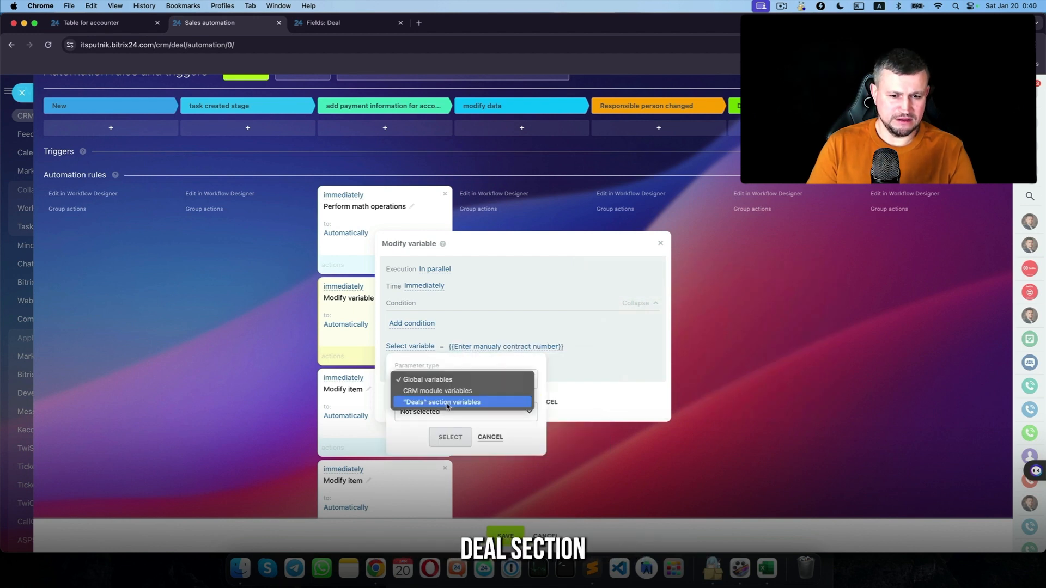
left_click(441, 401)
left_click(452, 417)
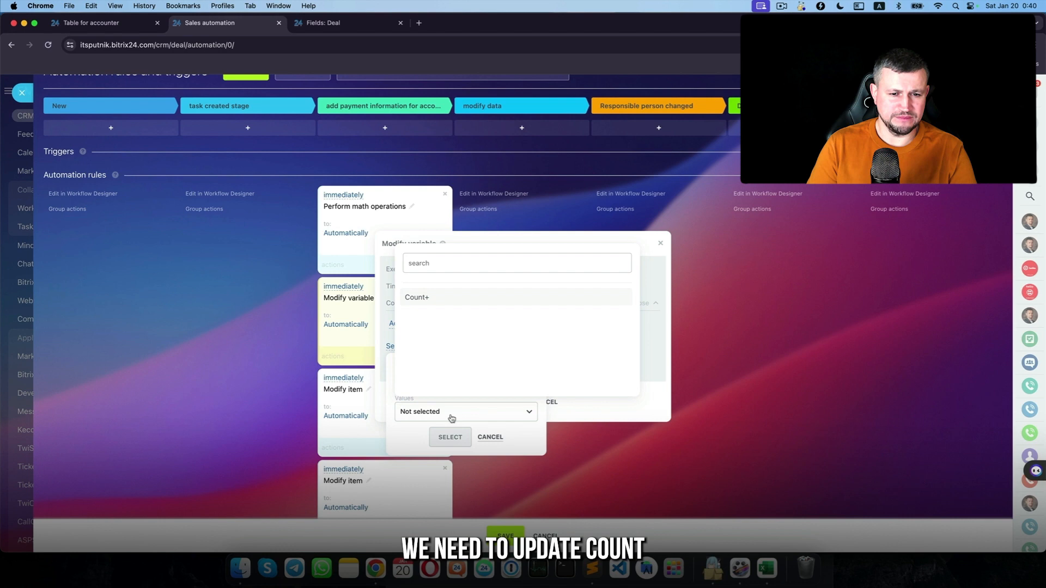
left_click(452, 298)
left_click(450, 437)
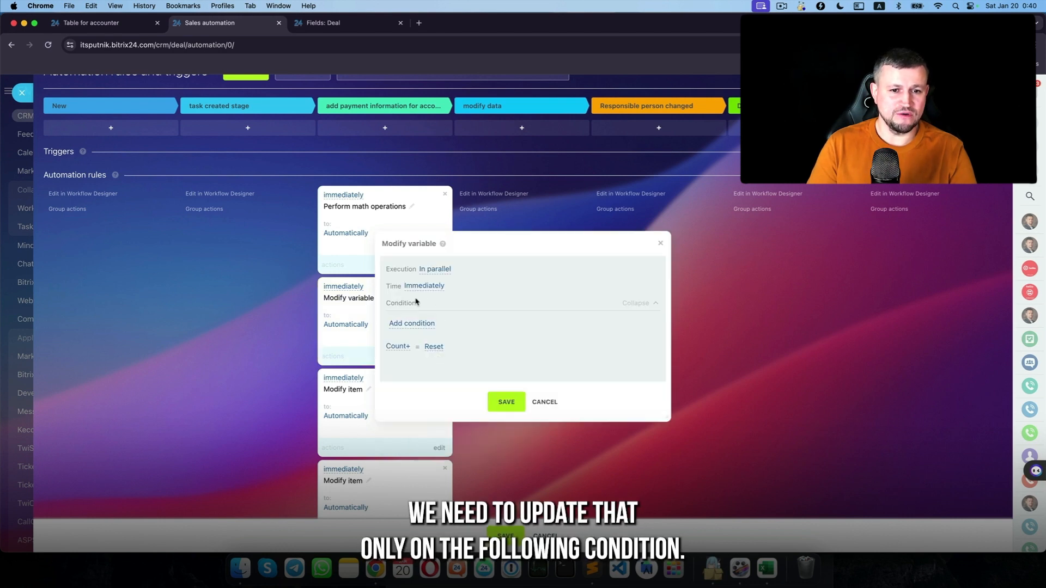
Step: Add a condition to the Modify variable rule requiring Enter manualy contract number to be not empty
left_click(412, 325)
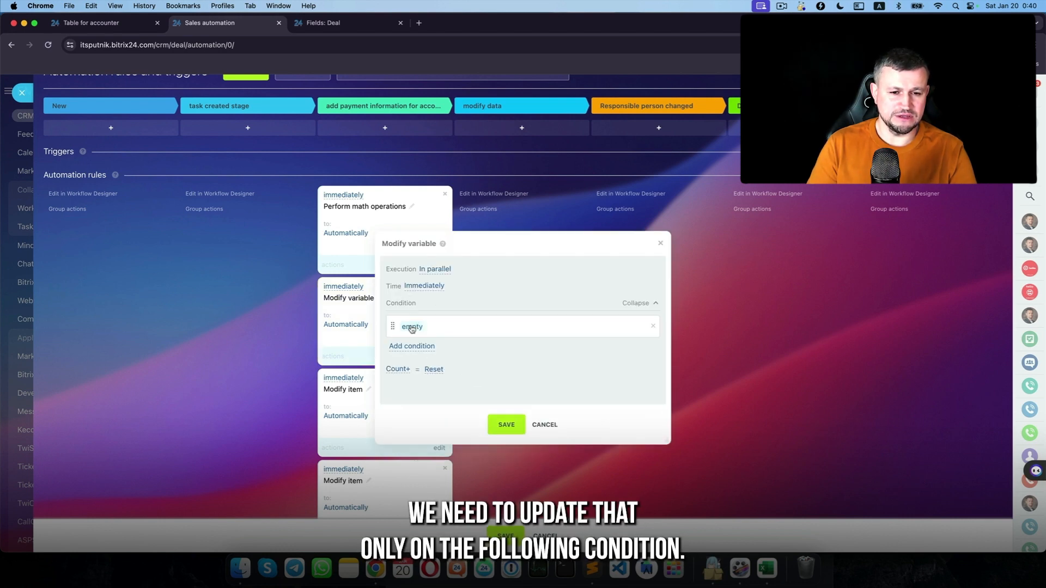
left_click(411, 328)
left_click(460, 355)
left_click(460, 427)
scroll(461, 428, "down", 10)
left_click(575, 422)
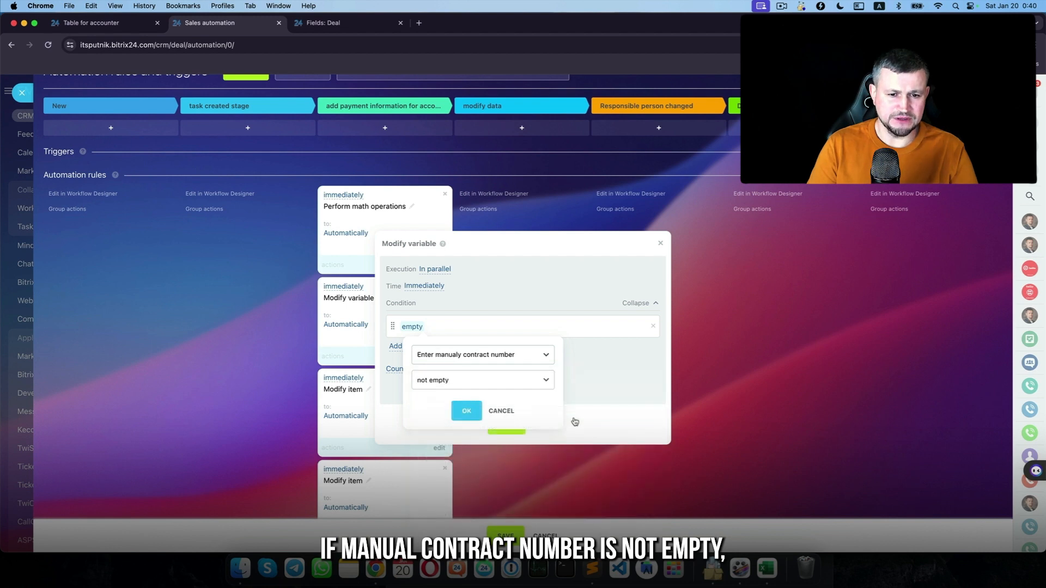
left_click(467, 412)
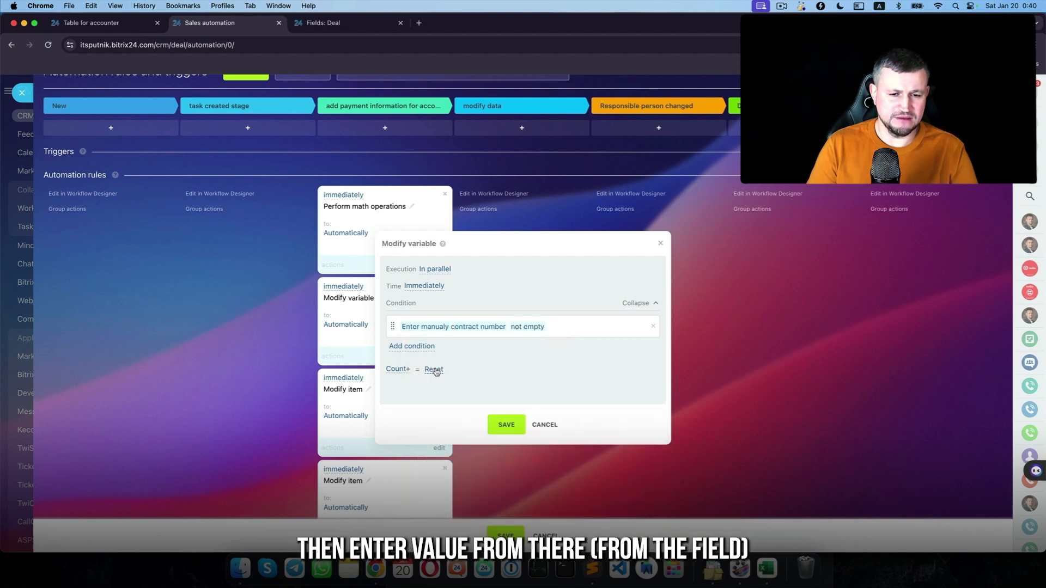
Step: Assign the deal's Enter manualy contract number field as the custom value for Count+
left_click(434, 370)
left_click(569, 436)
left_click(578, 327)
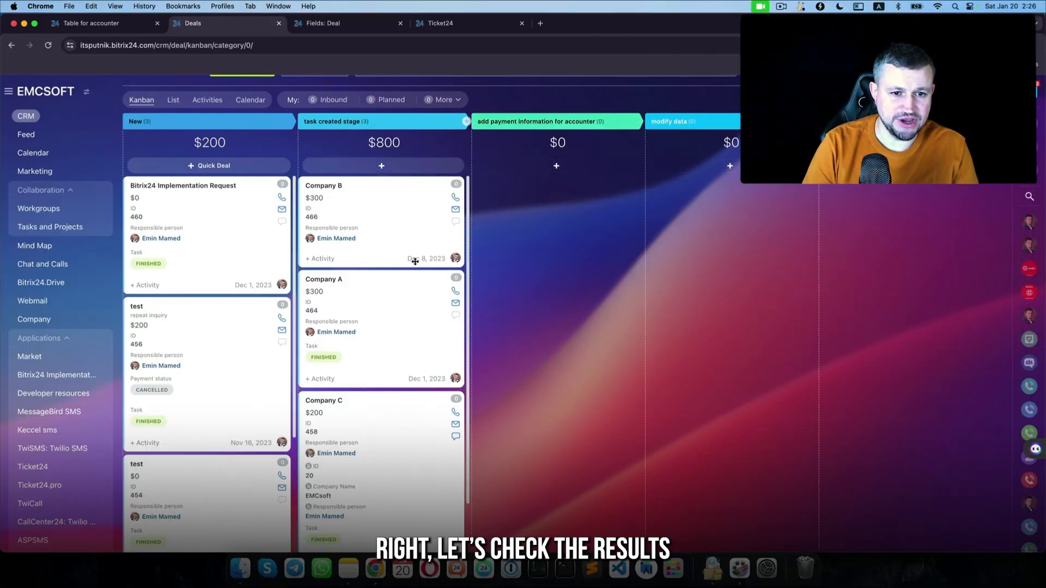
Step: Open the Company A deal and set its Enter manualy contract number field to 400
left_click(330, 185)
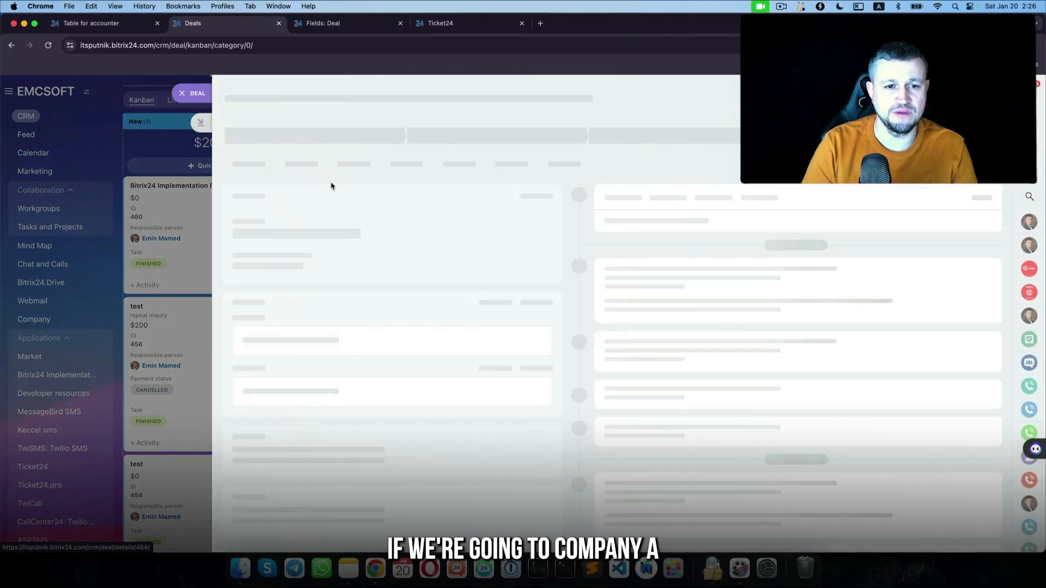
scroll(450, 385, "down", 5)
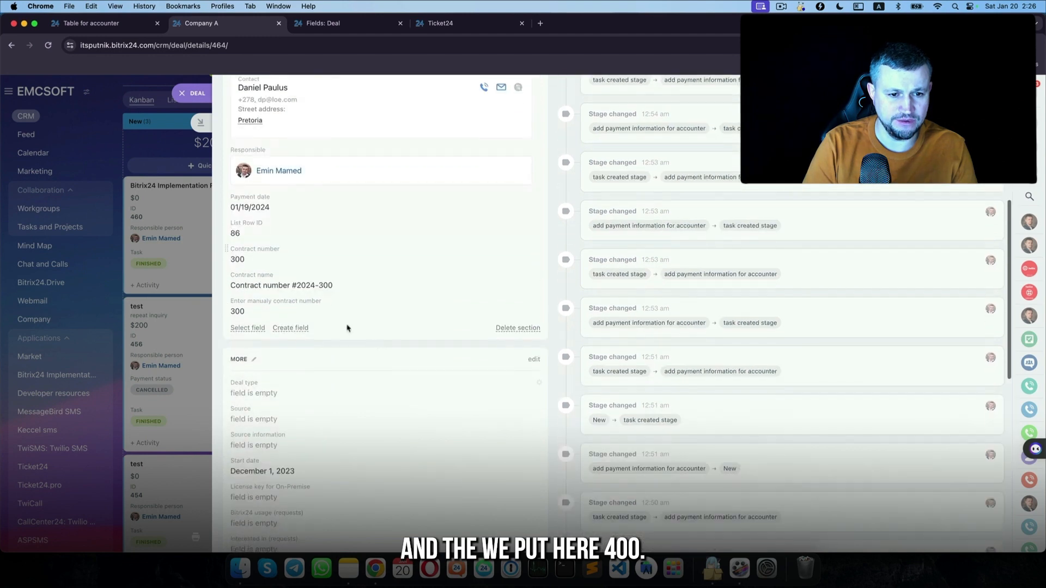
left_click(256, 312)
type("4")
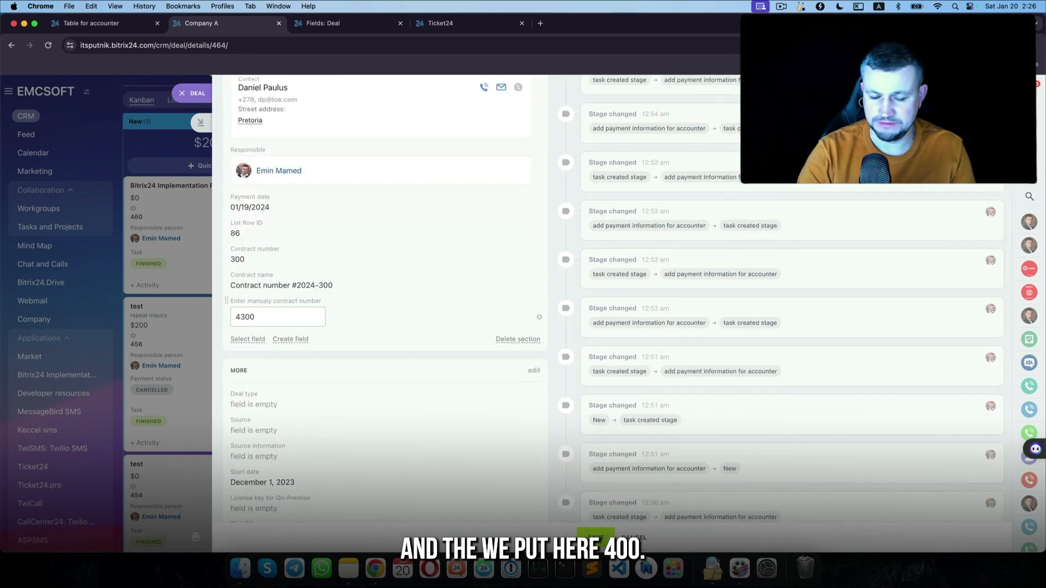
key("Delete")
key("Return")
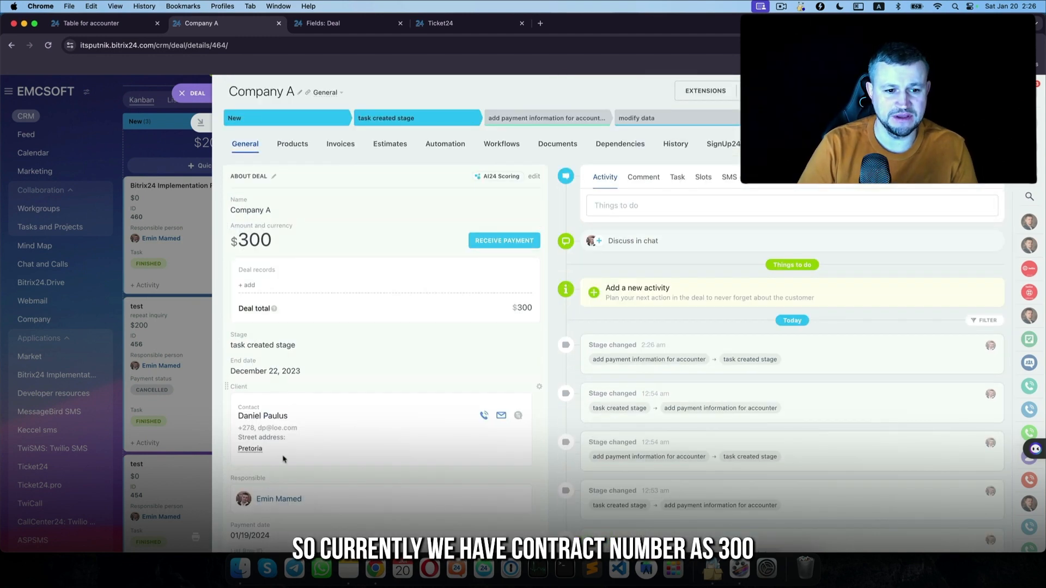
Step: Move the Company A deal to the add payment information for accounter stage, check its contract number and name, and close it
scroll(283, 460, "down", 4)
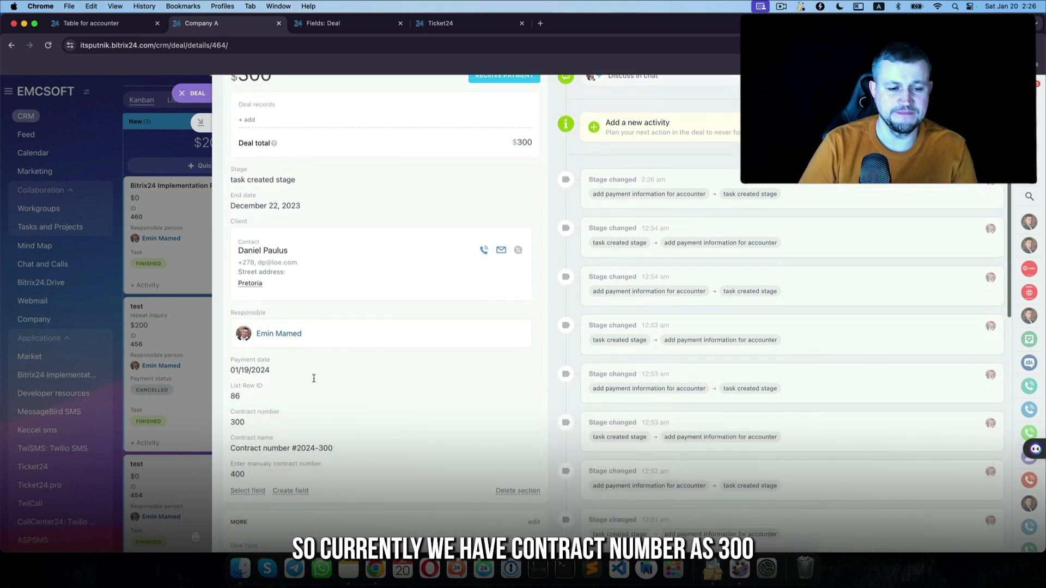
scroll(397, 291, "up", 4)
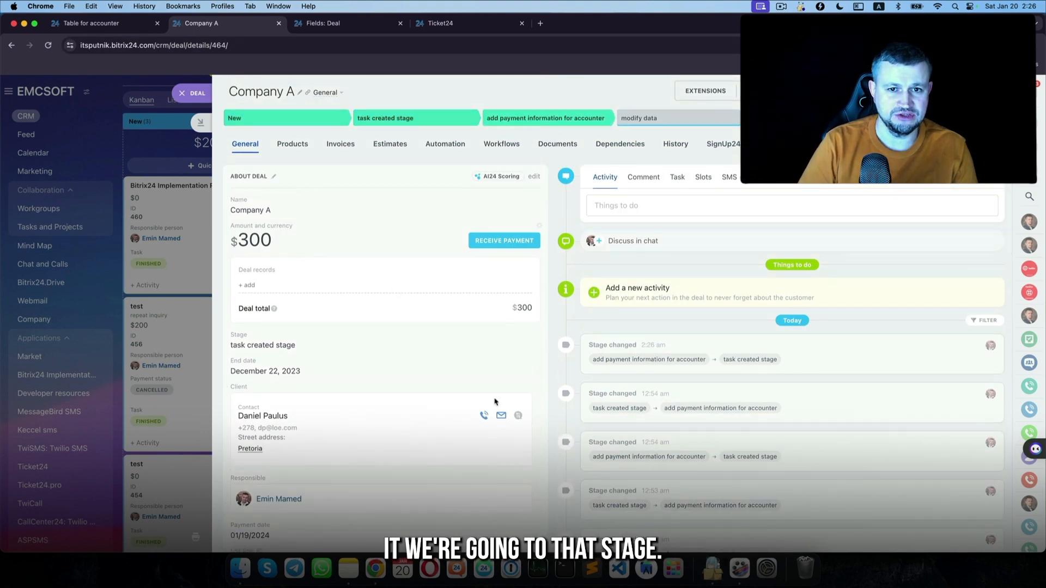
scroll(254, 280, "down", 10)
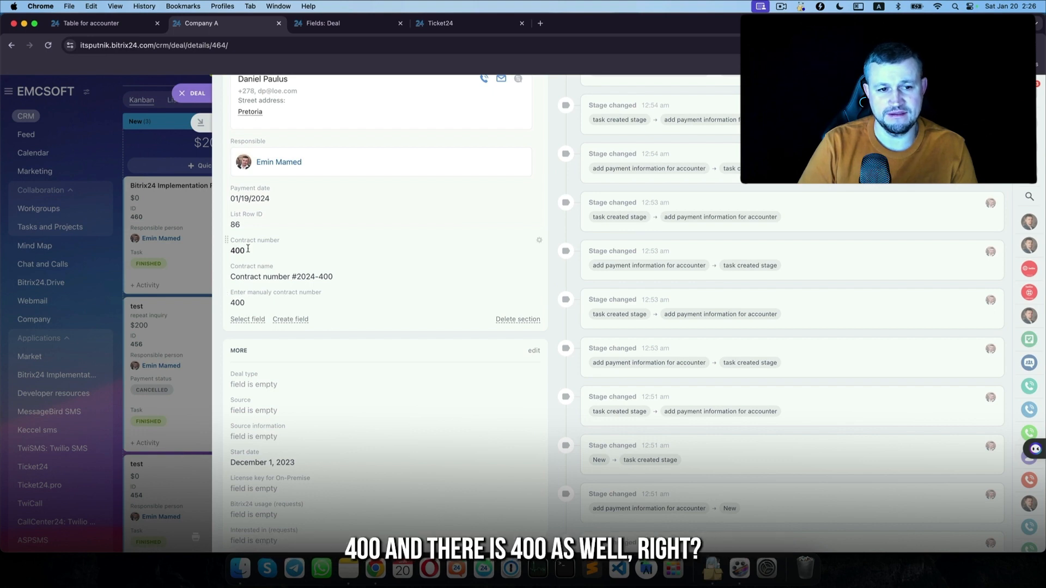
left_click(186, 93)
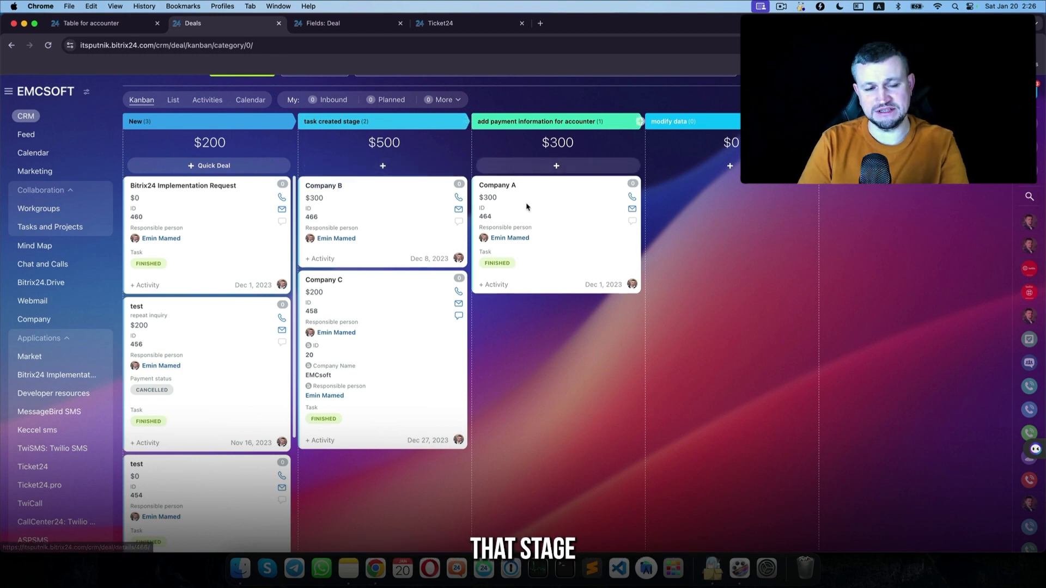
Step: Move the Company B deal to the add payment information for accounter stage with no manual number, check its contract fields, and close it
left_click(335, 188)
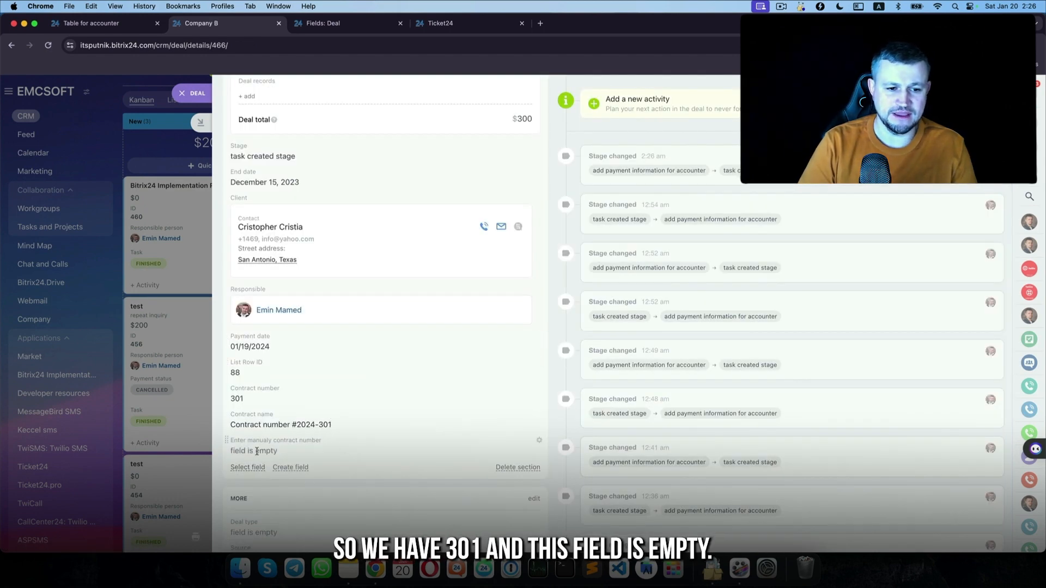
scroll(413, 218, "up", 4)
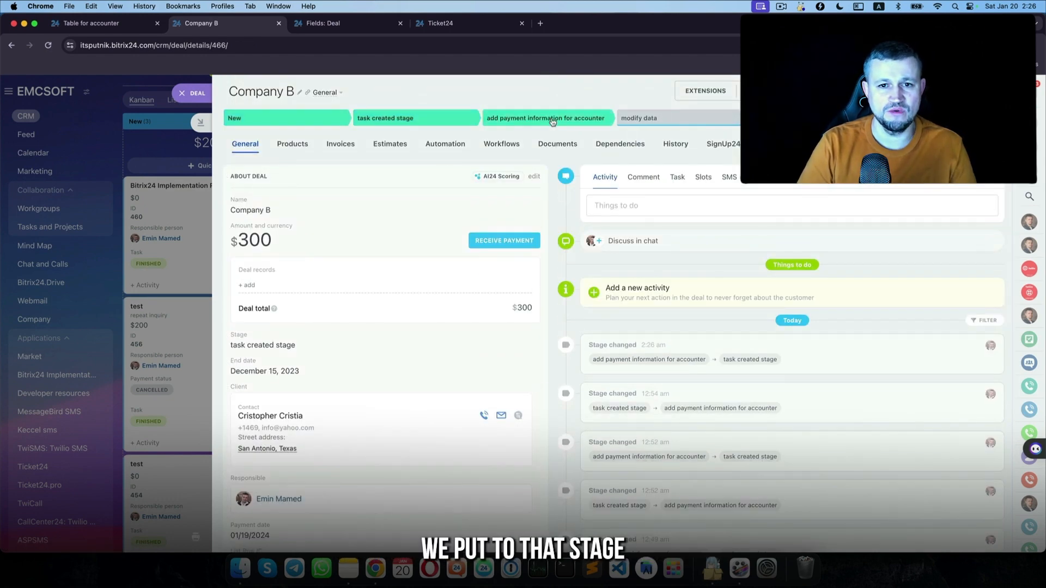
scroll(476, 432, "down", 8)
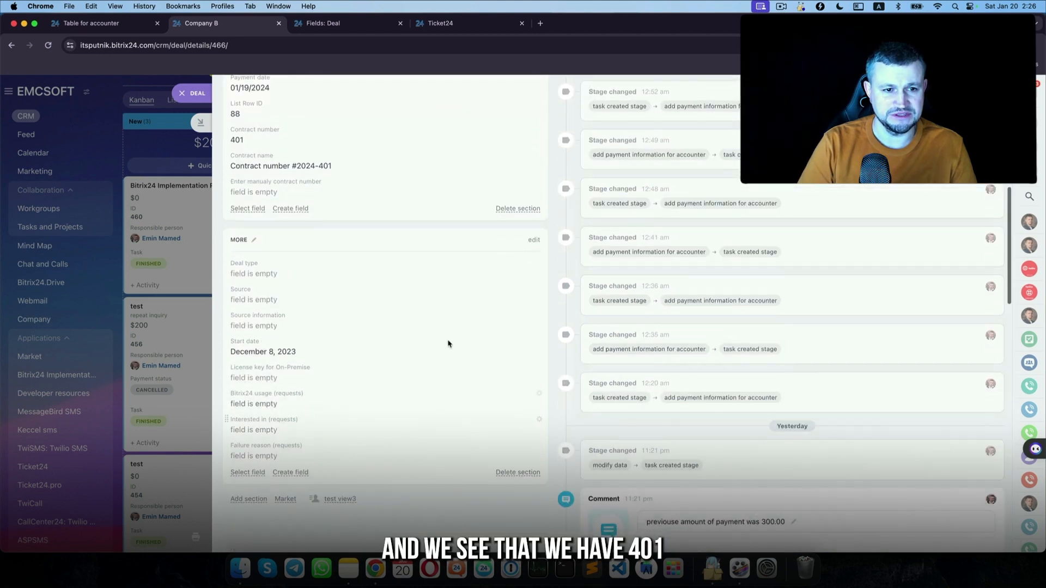
scroll(448, 343, "up", 2)
key("super+r")
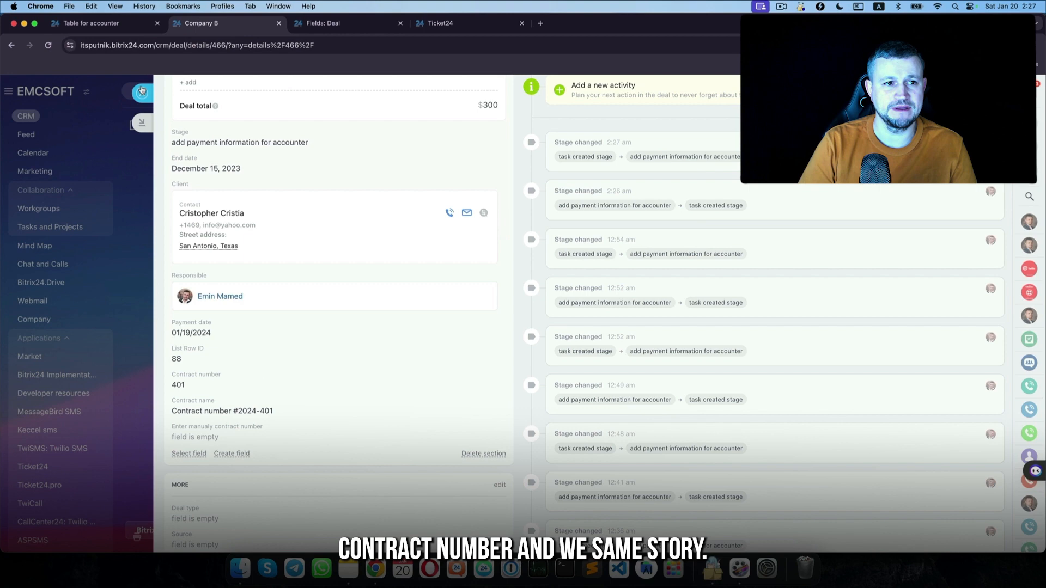
left_click(142, 90)
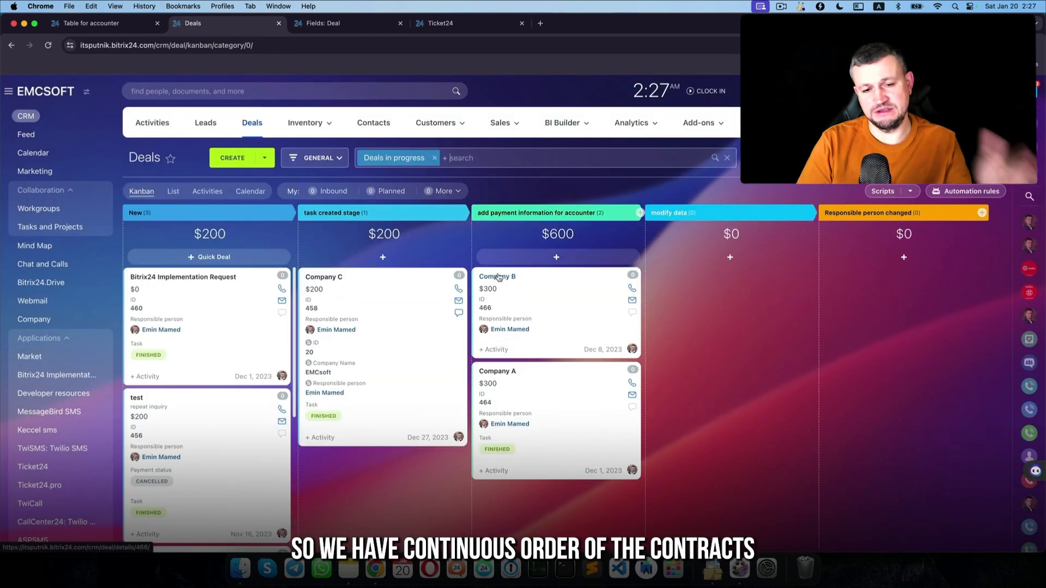
Step: Open the Company C deal, move it to the add payment information for accounter stage, and check its contract number and name
left_click(339, 278)
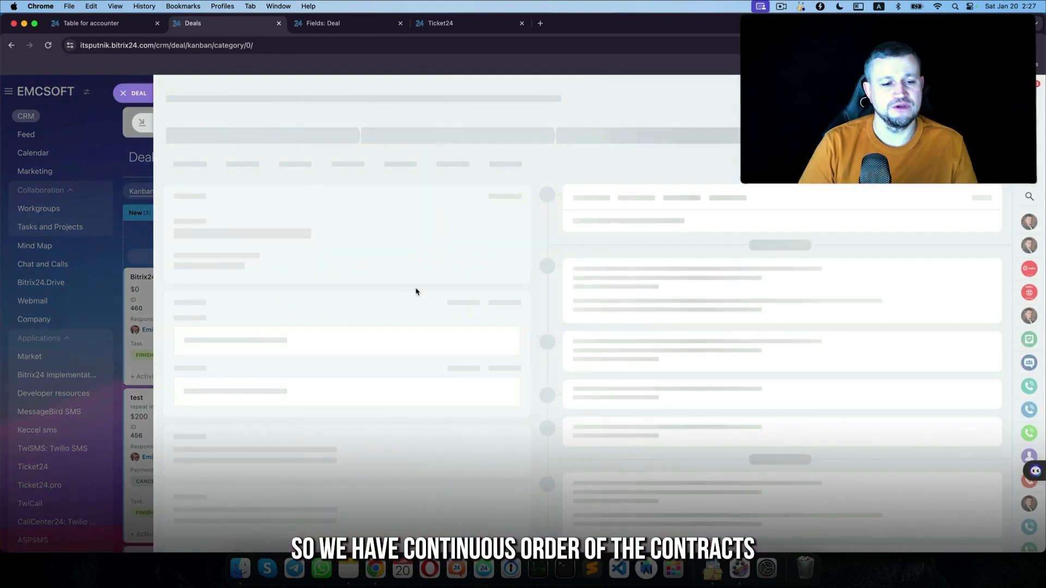
scroll(292, 296, "down", 5)
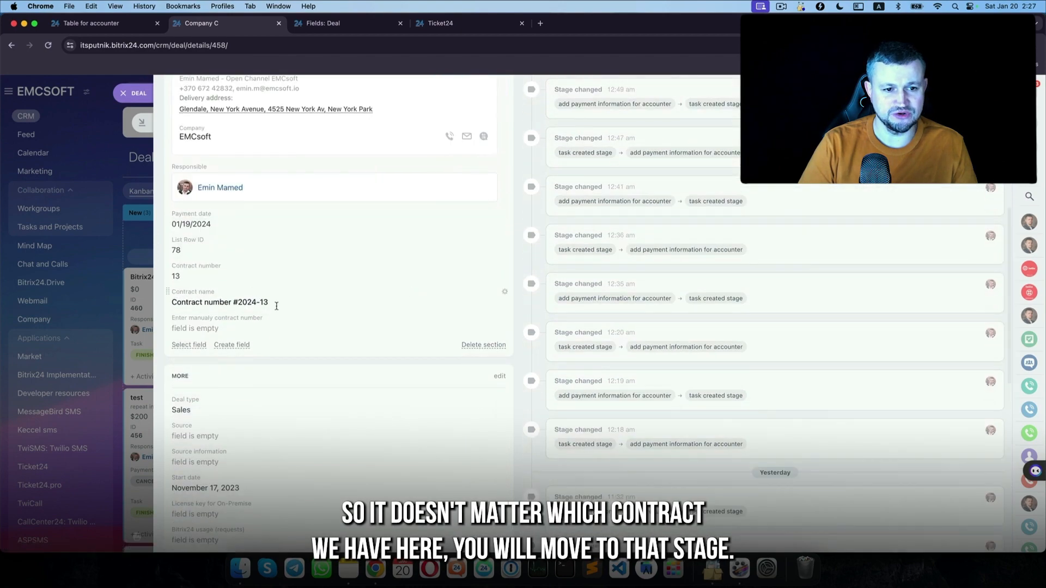
scroll(278, 301, "up", 6)
scroll(515, 108, "up", 2)
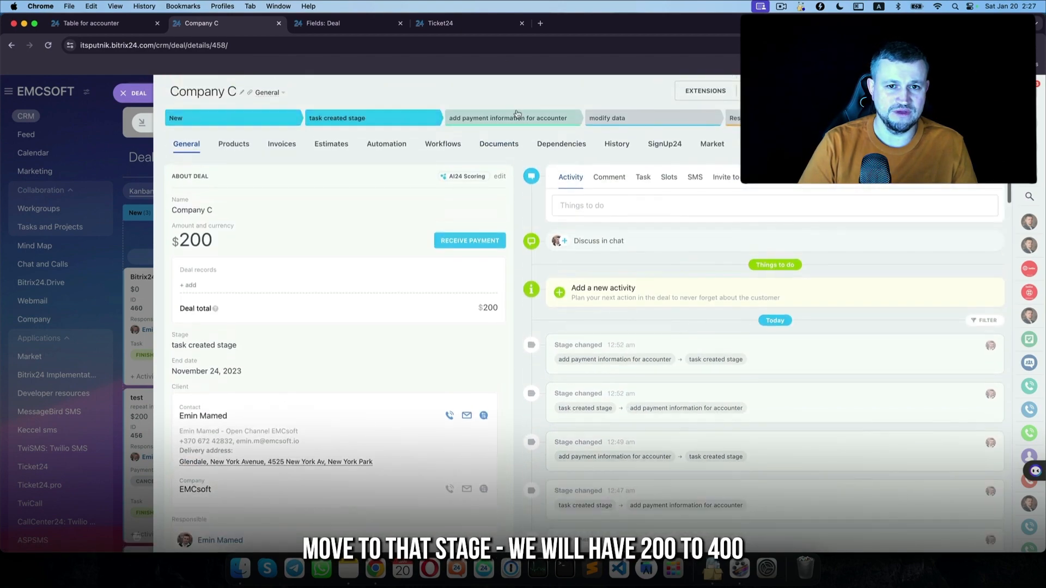
scroll(479, 310, "down", 6)
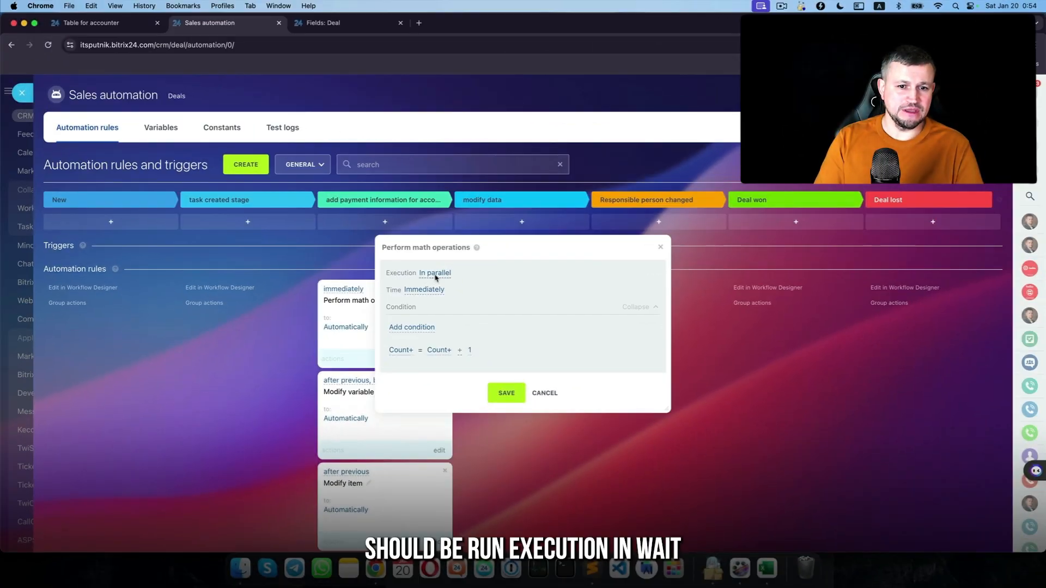
Step: Set the Perform math operations rule's execution to Wait and save the rule
left_click(435, 273)
left_click(506, 449)
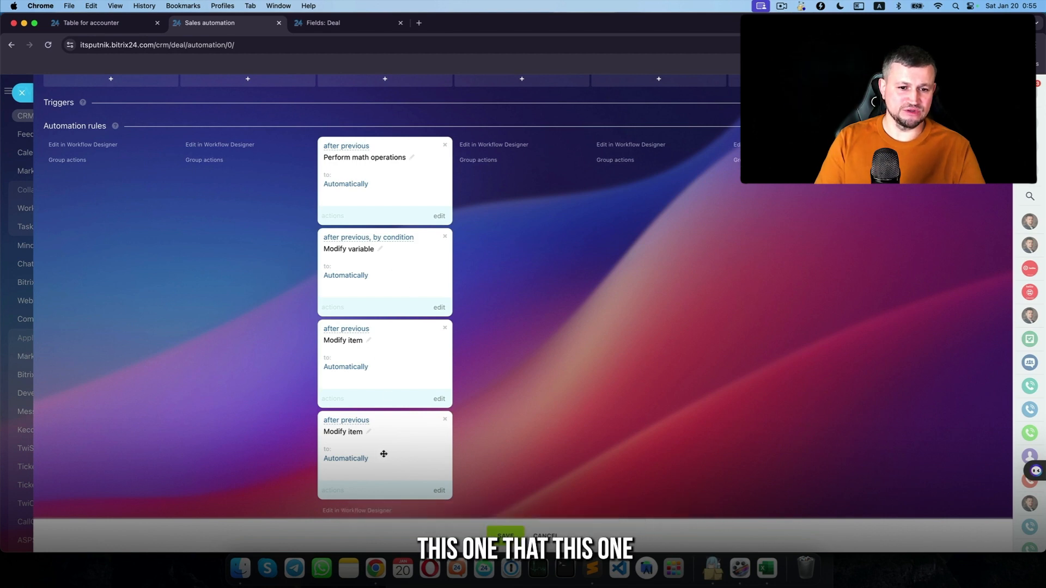
Step: Check the execution setting of both Modify item rules, resave them, and save the deal automation
left_click(440, 401)
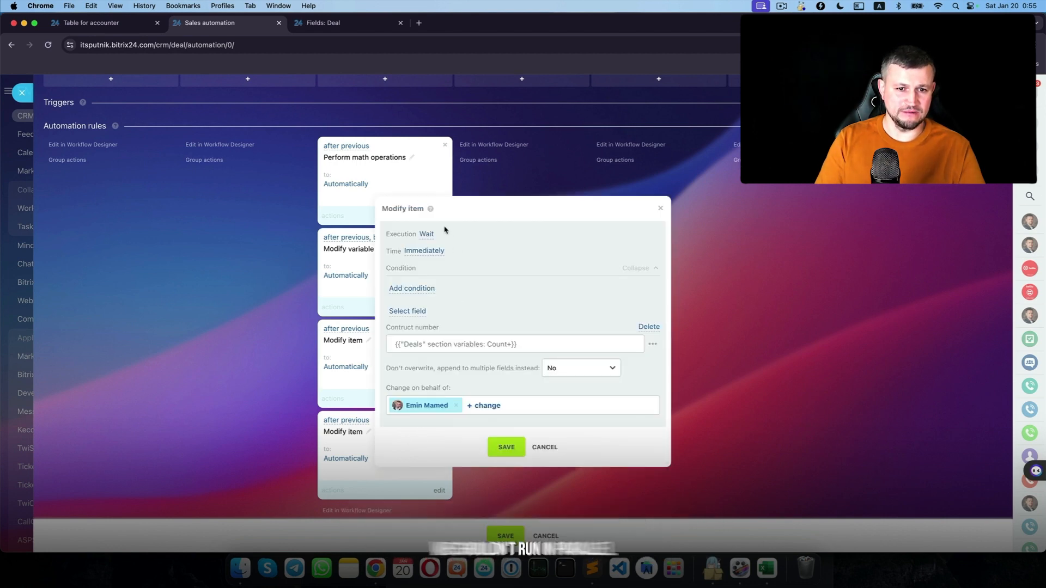
left_click(505, 447)
left_click(438, 492)
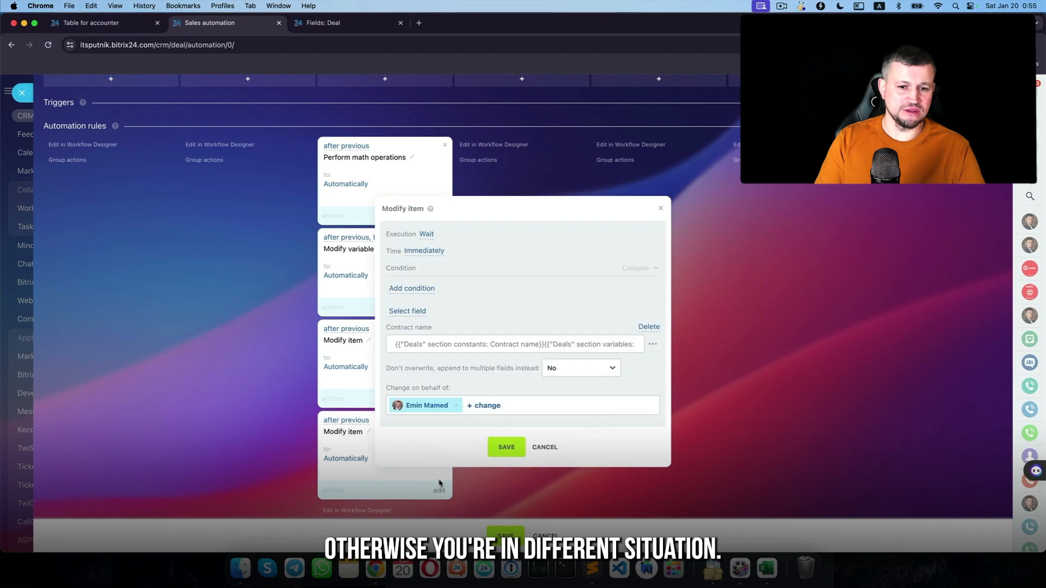
left_click(505, 447)
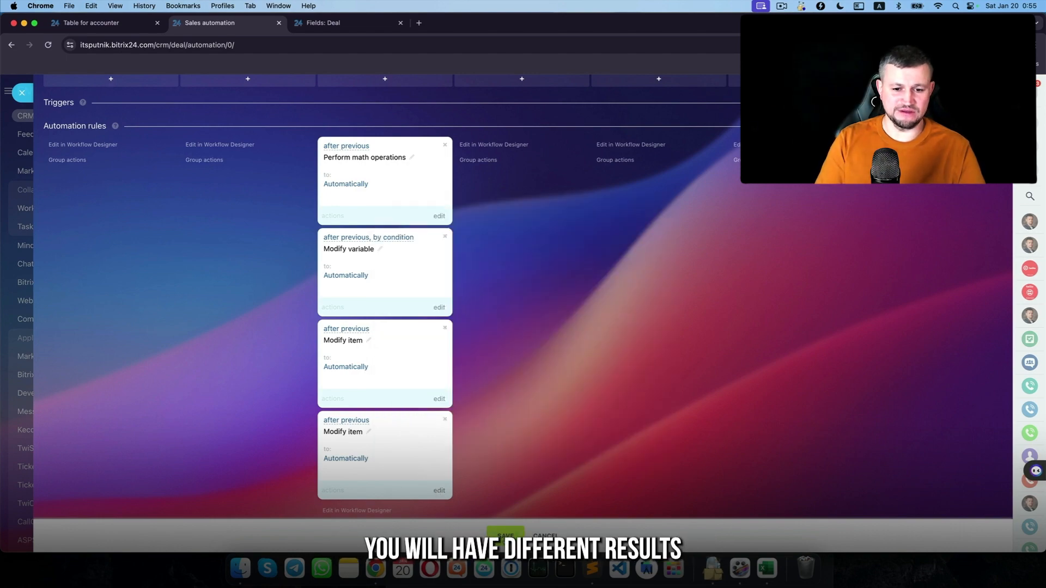
left_click(506, 536)
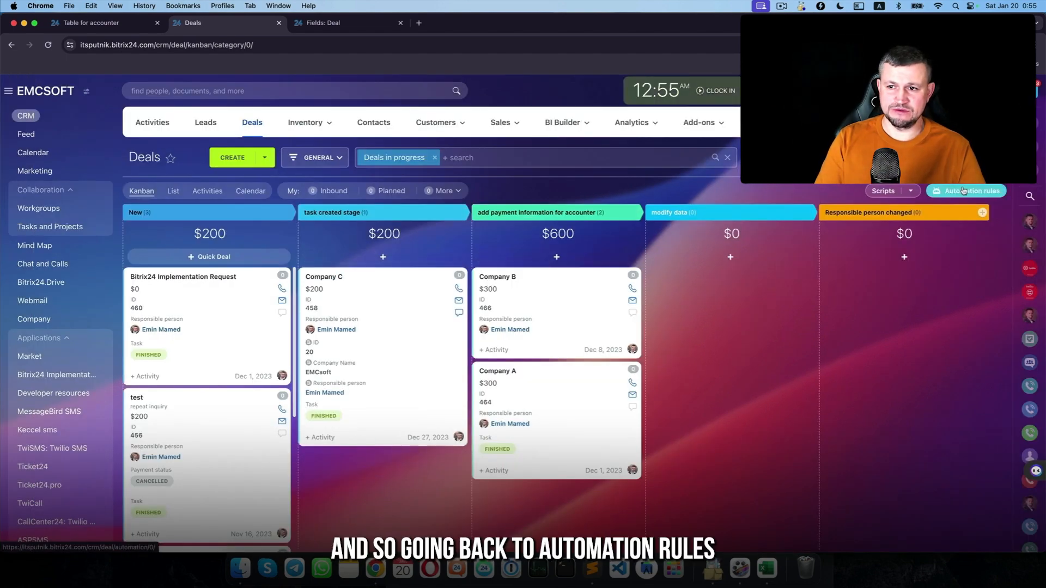
Step: Reopen the deal automation and view the rules offered under Data storage and modification and Workflow automation for the New stage
left_click(963, 190)
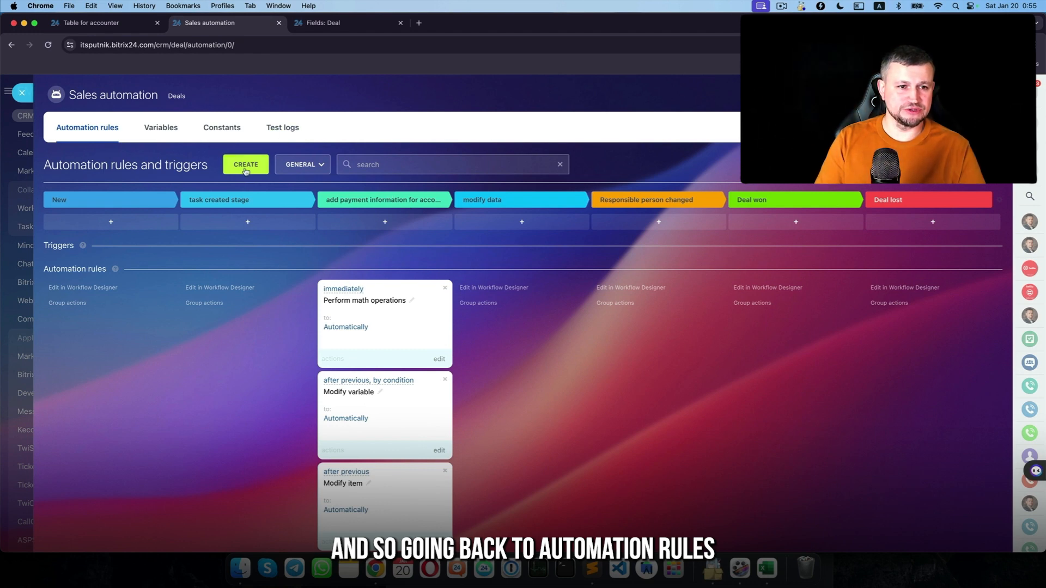
left_click(245, 165)
left_click(409, 363)
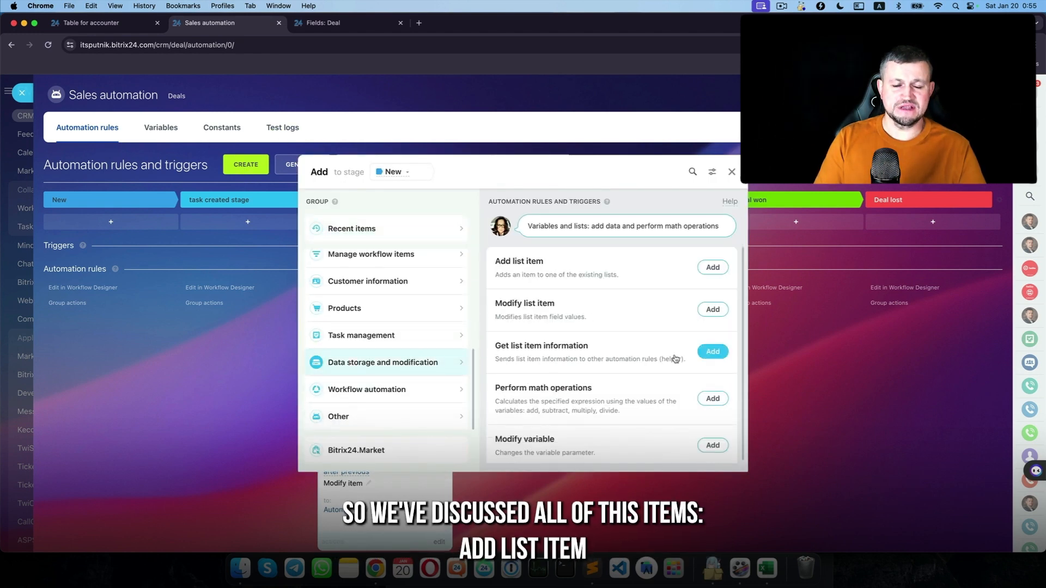
scroll(609, 280, "down", 1)
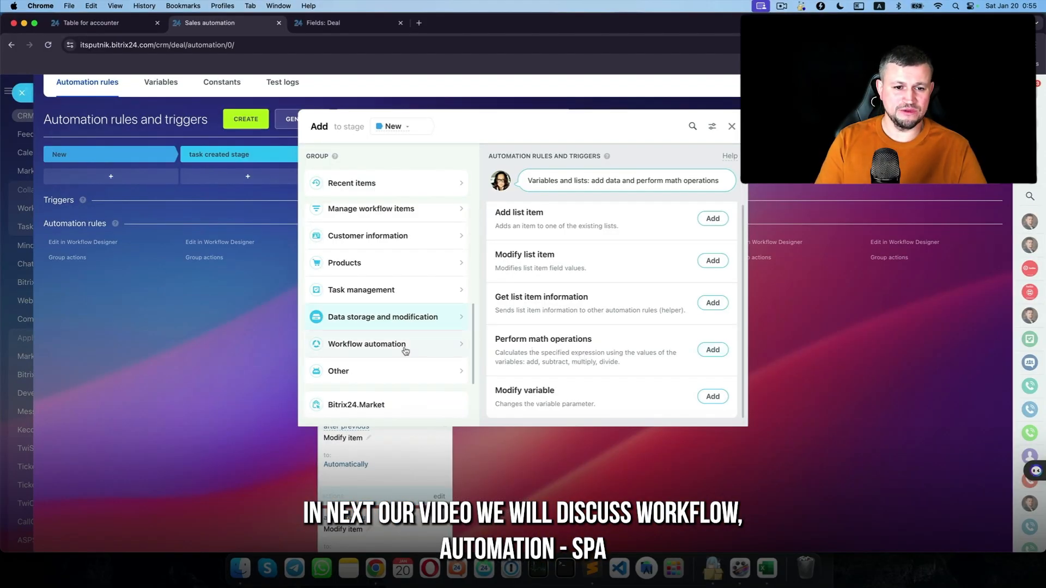
left_click(383, 349)
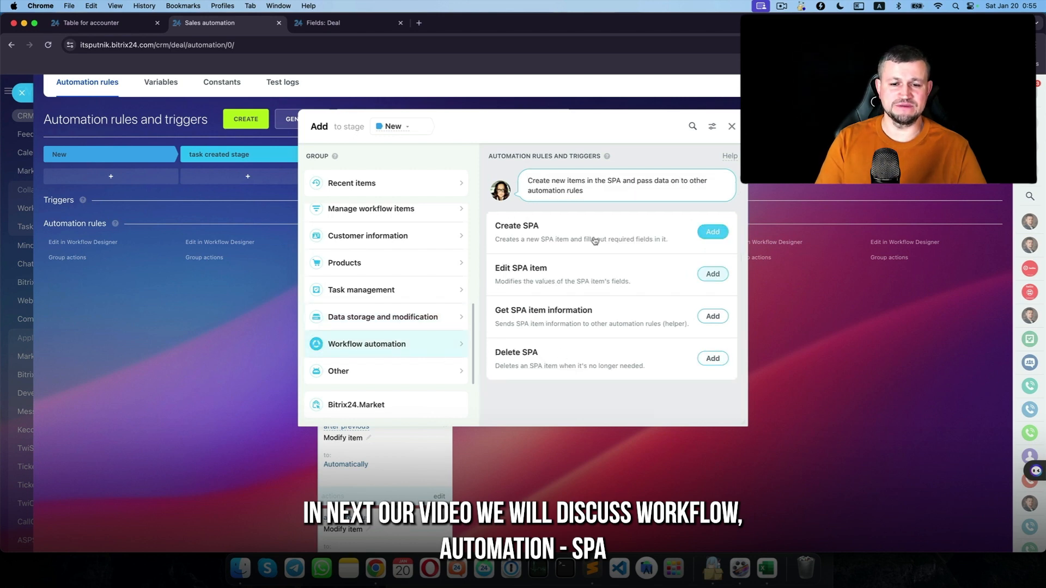